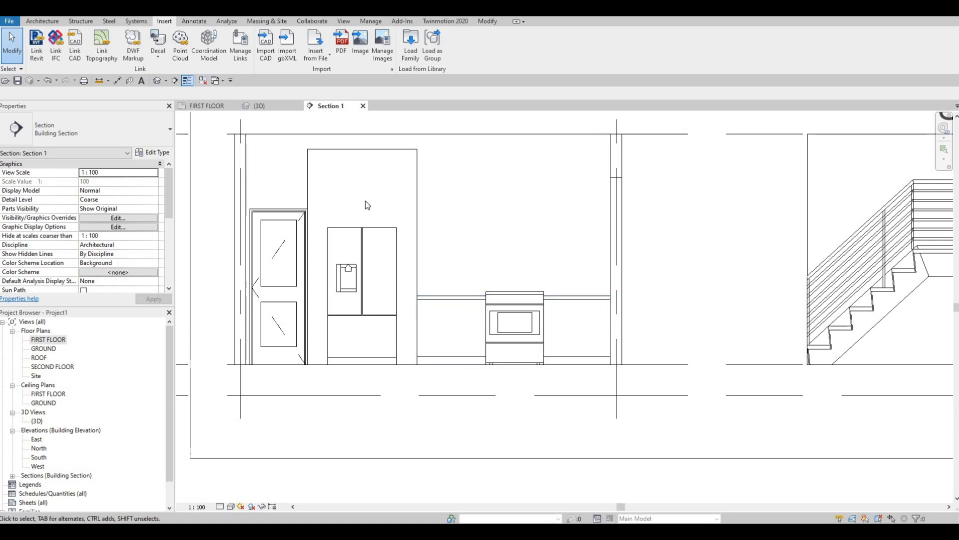
Create a model in-place in the Generic Models category, keeping the suggested name.
{"action": "left_click", "coordinate": [42, 21]}
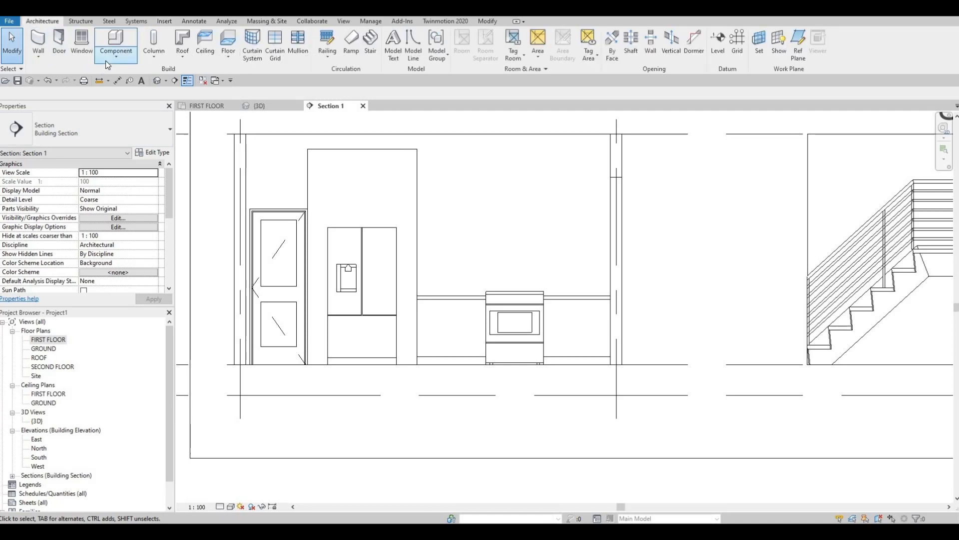
{"action": "left_click", "coordinate": [113, 56]}
{"action": "left_click", "coordinate": [135, 97]}
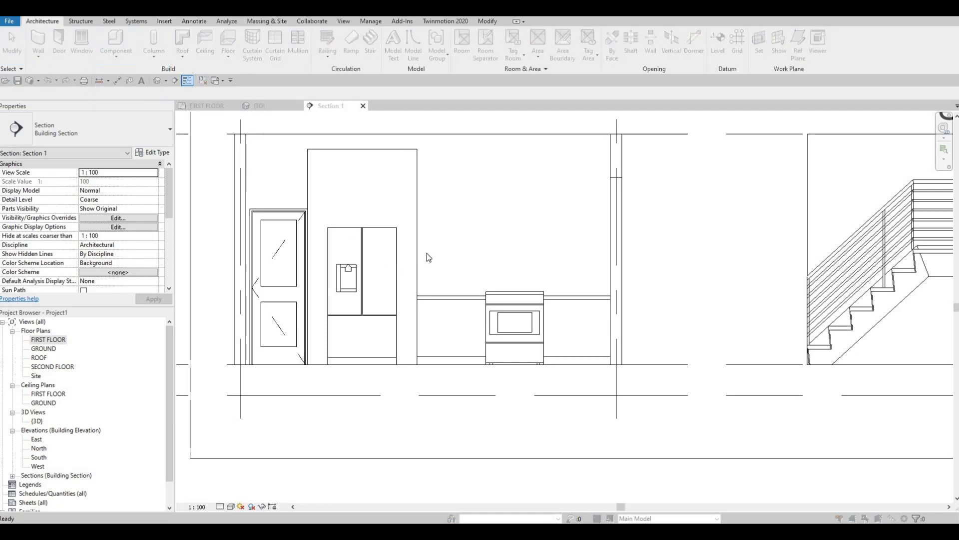
{"action": "scroll", "coordinate": [439, 268], "scroll_direction": "down", "scroll_amount": 2}
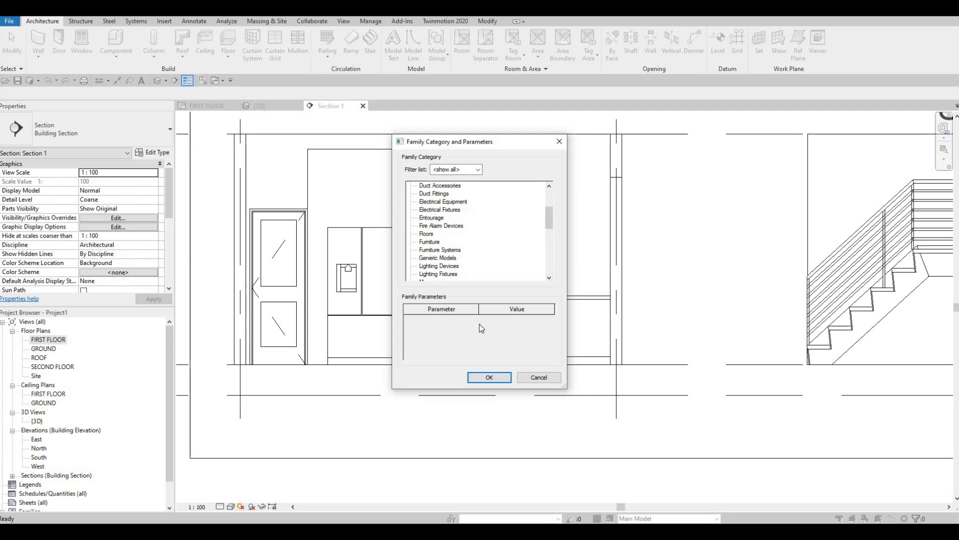
{"action": "left_click", "coordinate": [437, 257]}
{"action": "left_click", "coordinate": [484, 378]}
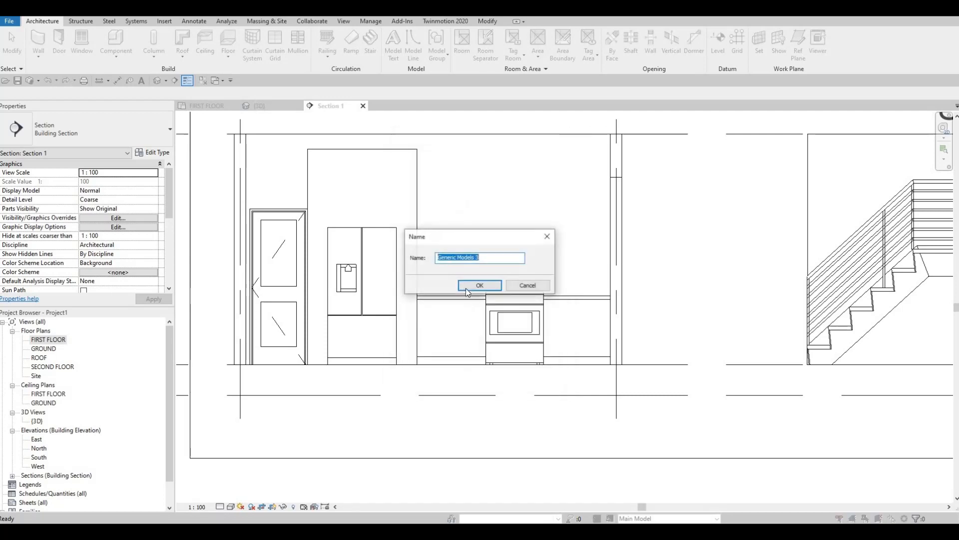
{"action": "key", "text": "Return"}
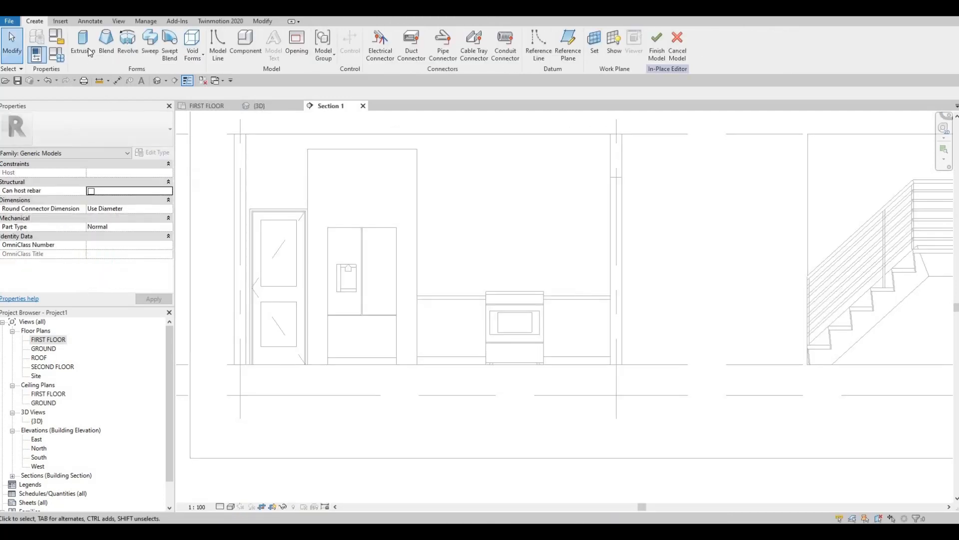
Start an extrusion with the kitchen's back interior wall as the work plane and choose the rectangle sketch shape.
{"action": "left_click", "coordinate": [90, 52]}
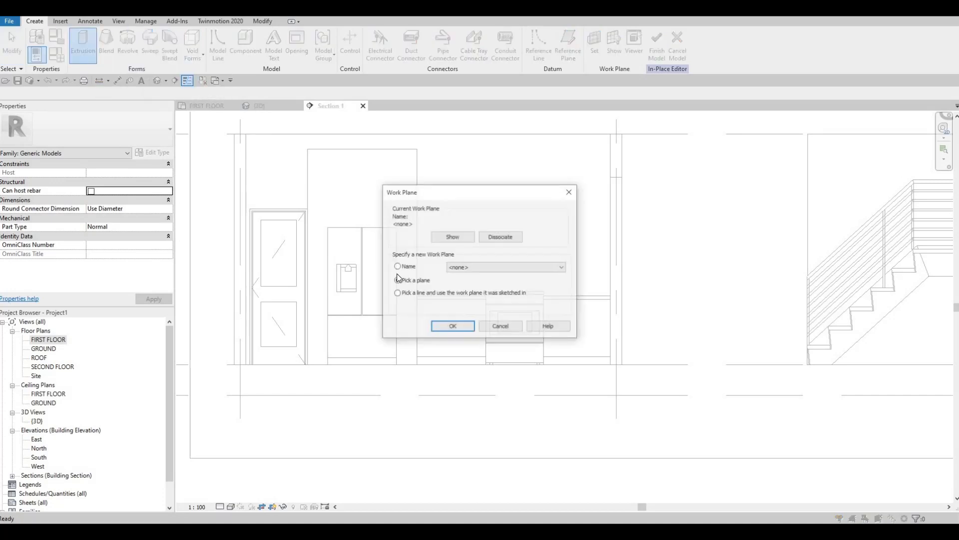
{"action": "left_click", "coordinate": [452, 328]}
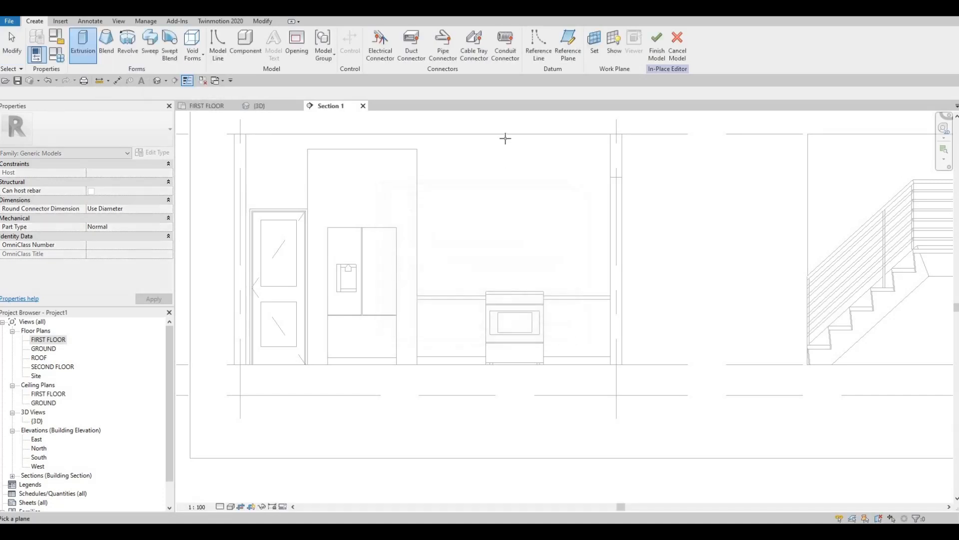
{"action": "left_click", "coordinate": [415, 225]}
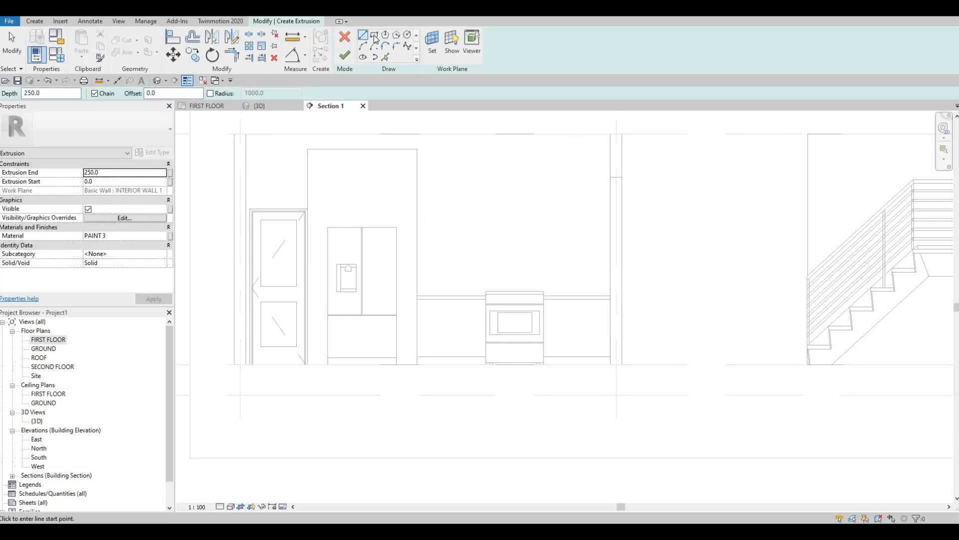
{"action": "left_click", "coordinate": [374, 36]}
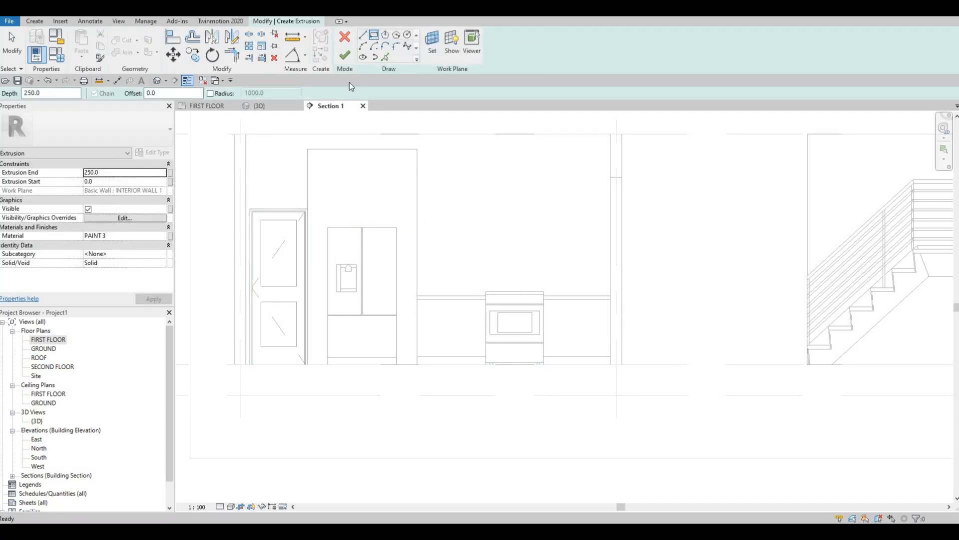
Duplicate the PAINT 3 material as PAINT 4 and assign it to the extrusion.
{"action": "left_click", "coordinate": [161, 236]}
{"action": "left_click", "coordinate": [160, 236]}
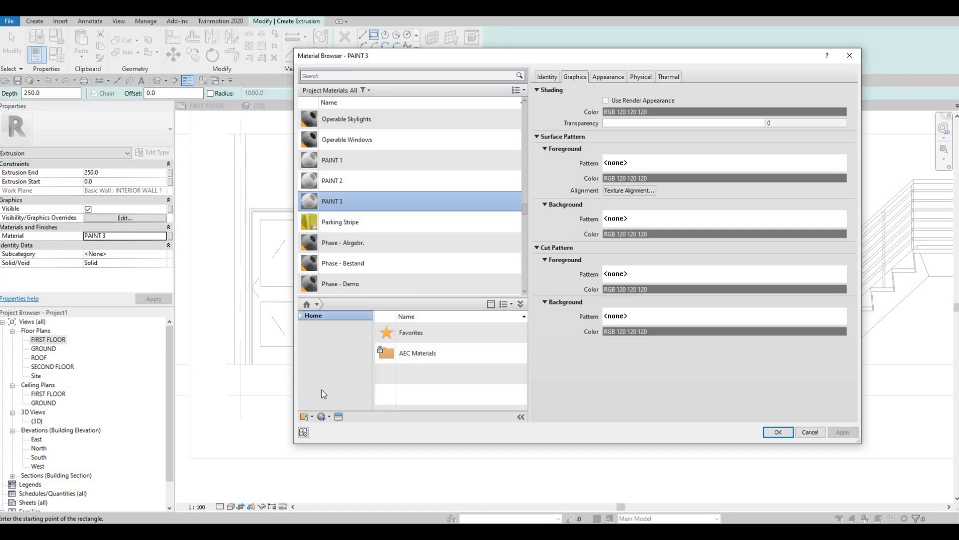
{"action": "left_click", "coordinate": [328, 415]}
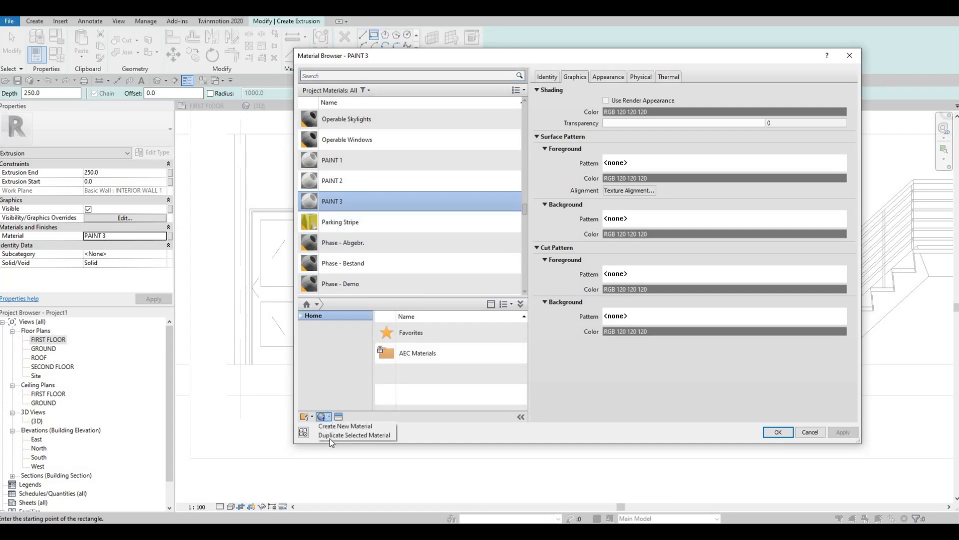
{"action": "left_click", "coordinate": [350, 436]}
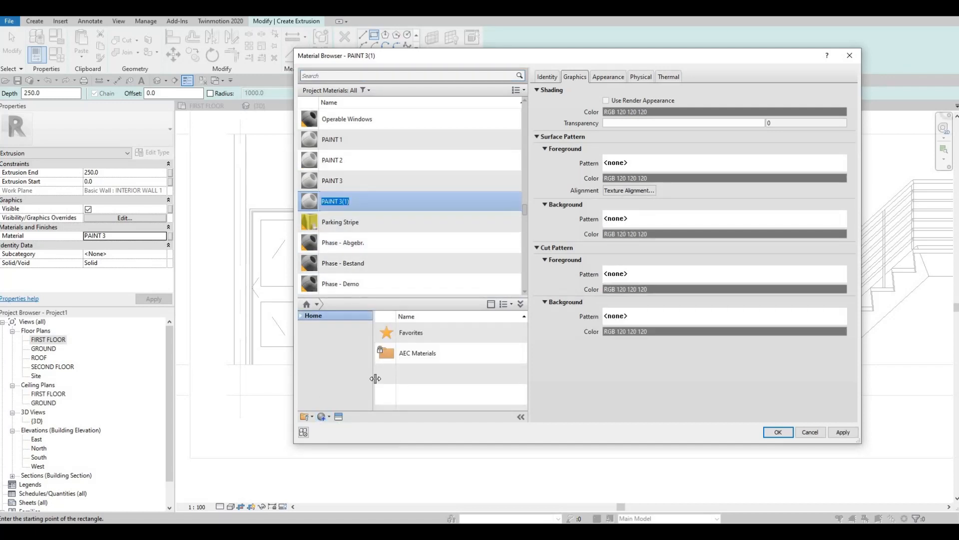
{"action": "key", "text": "Right"}
{"action": "key", "text": "BackSpace"}
{"action": "key", "text": "BackSpace"}
{"action": "key", "text": "BackSpace"}
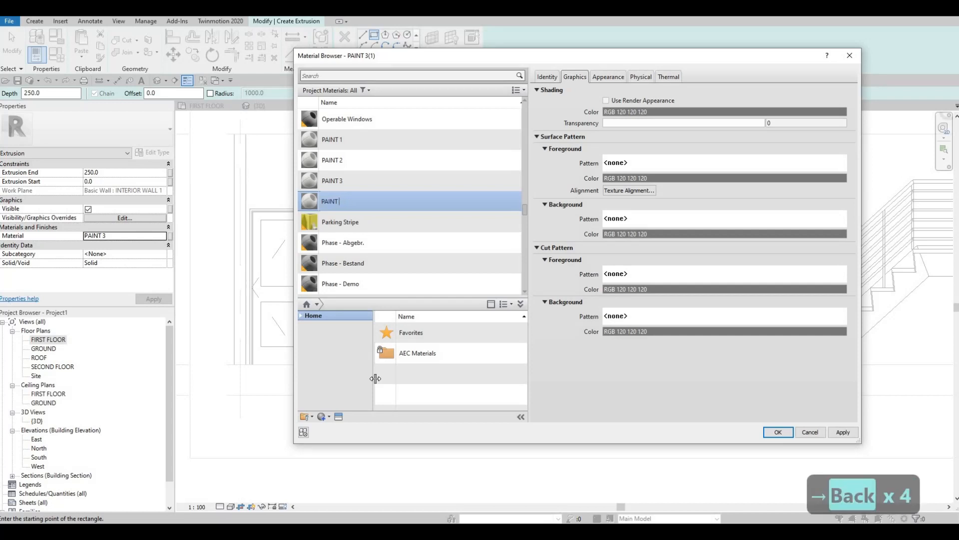
{"action": "type", "text": "4"}
{"action": "key", "text": "Return"}
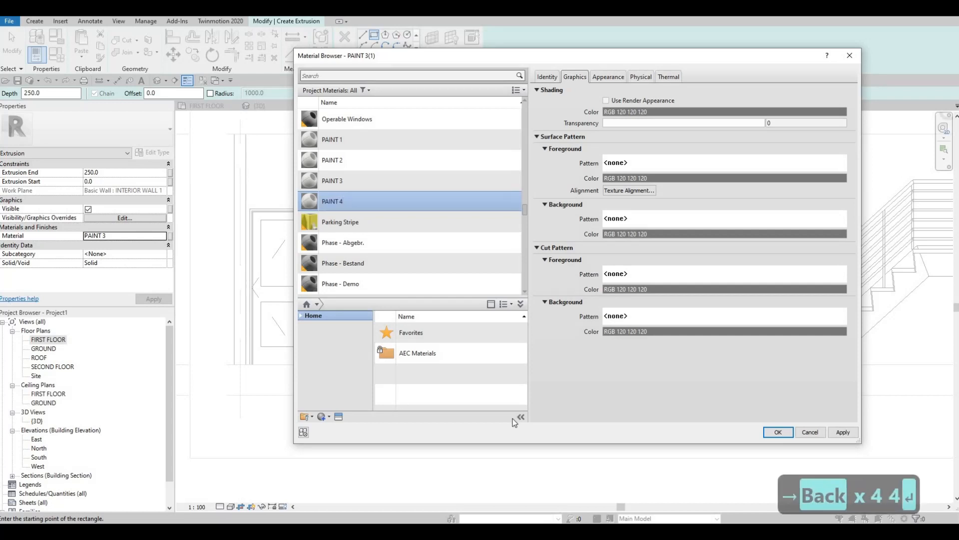
{"action": "left_click", "coordinate": [777, 432]}
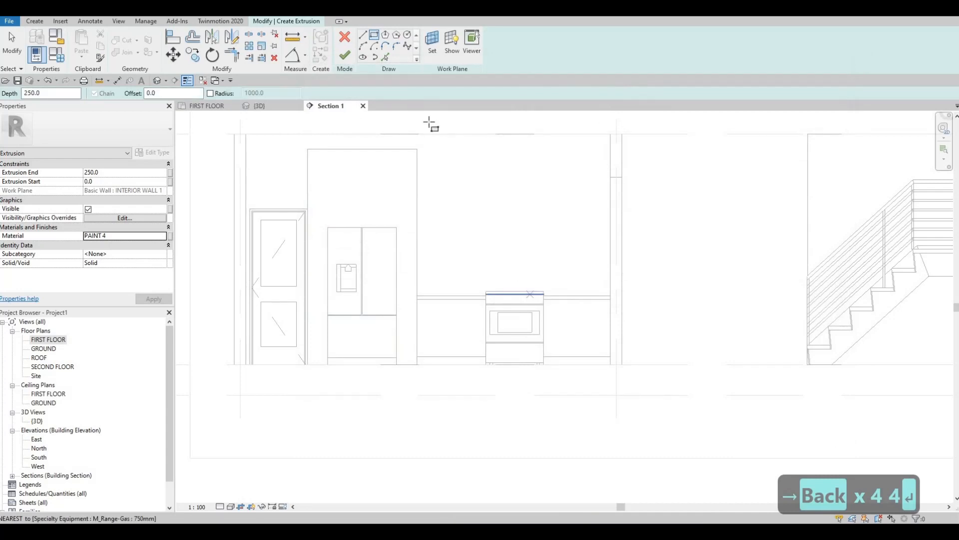
Sketch a rectangle about 2518 by 290 mm from the fridge enclosure's upper corner to the side wall and finish the 250 mm extrusion.
{"action": "left_click", "coordinate": [417, 149]}
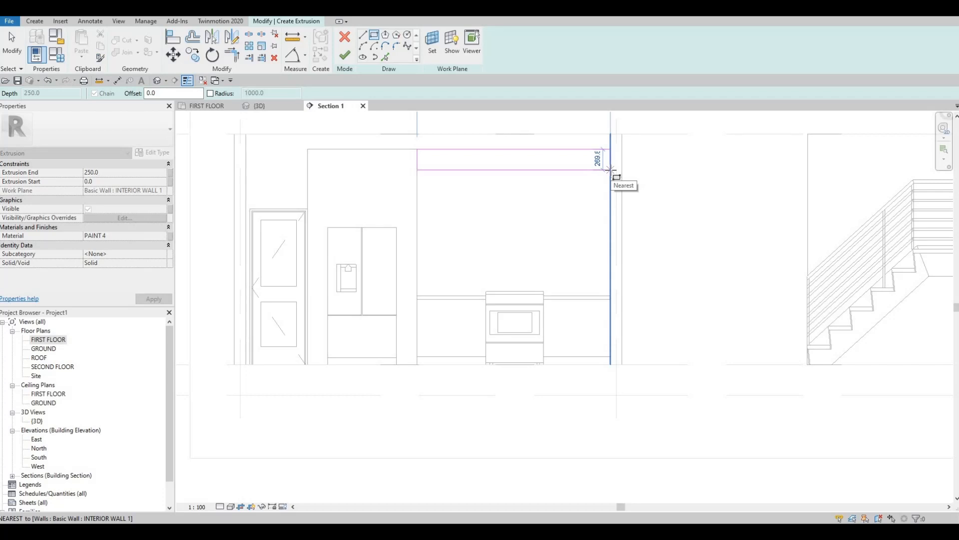
{"action": "left_click", "coordinate": [610, 170]}
{"action": "key", "text": "Escape"}
{"action": "key", "text": "Escape"}
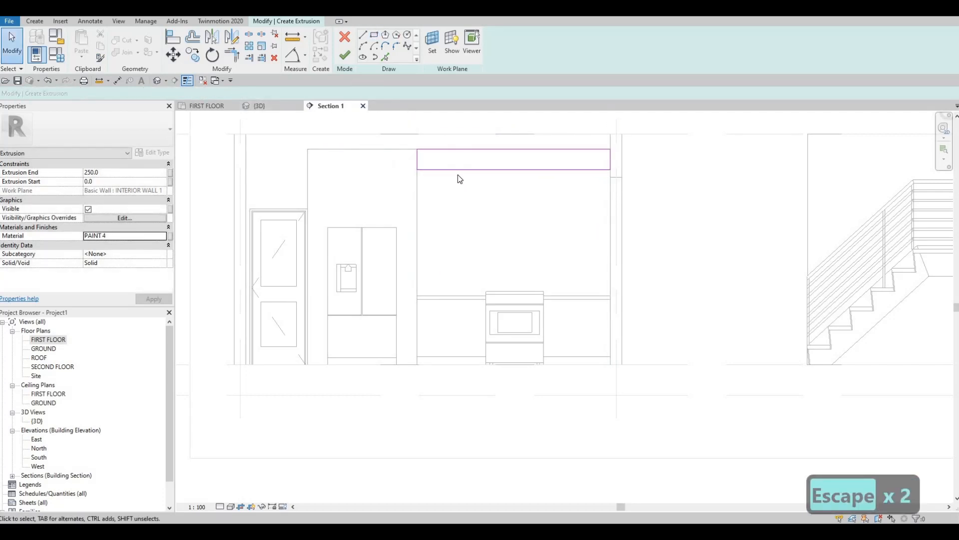
{"action": "left_click", "coordinate": [478, 171]}
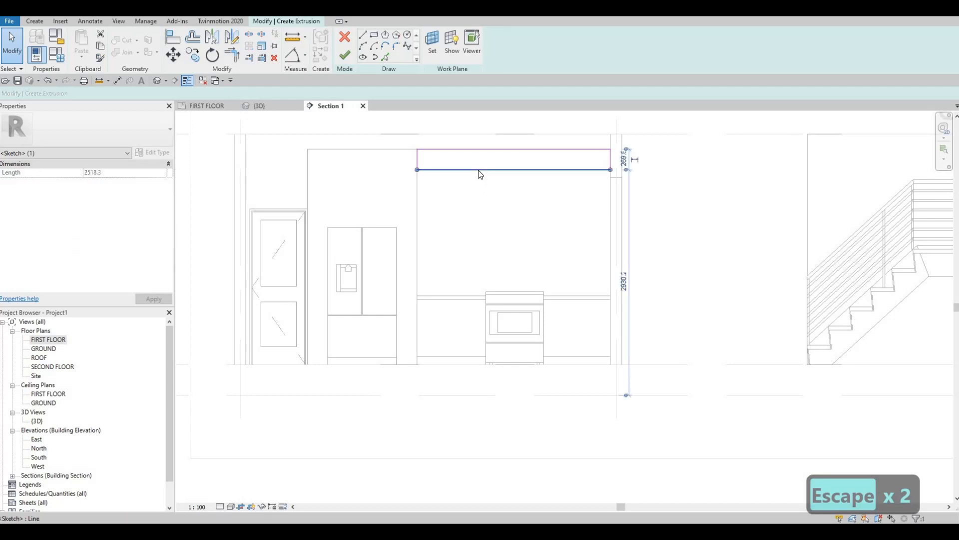
{"action": "key", "text": "Down"}
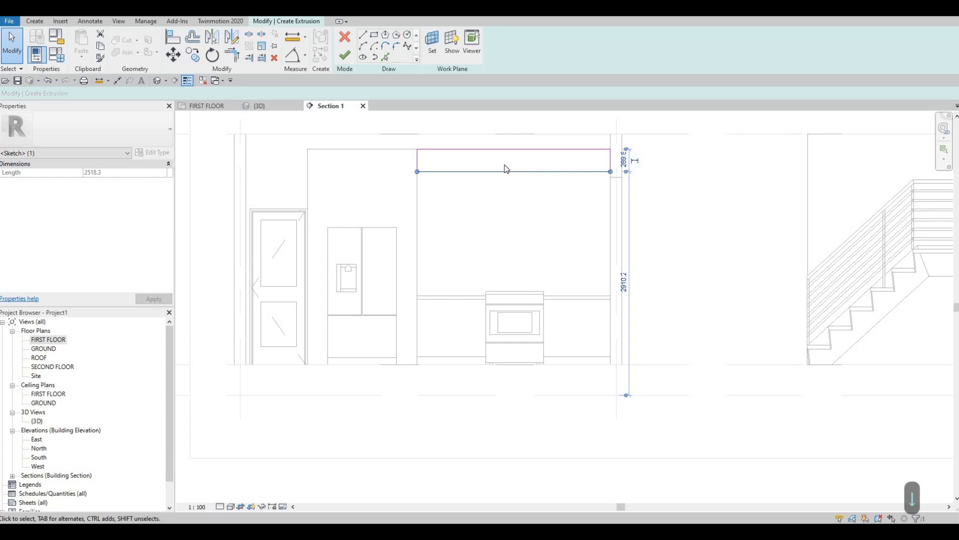
{"action": "left_click", "coordinate": [343, 57]}
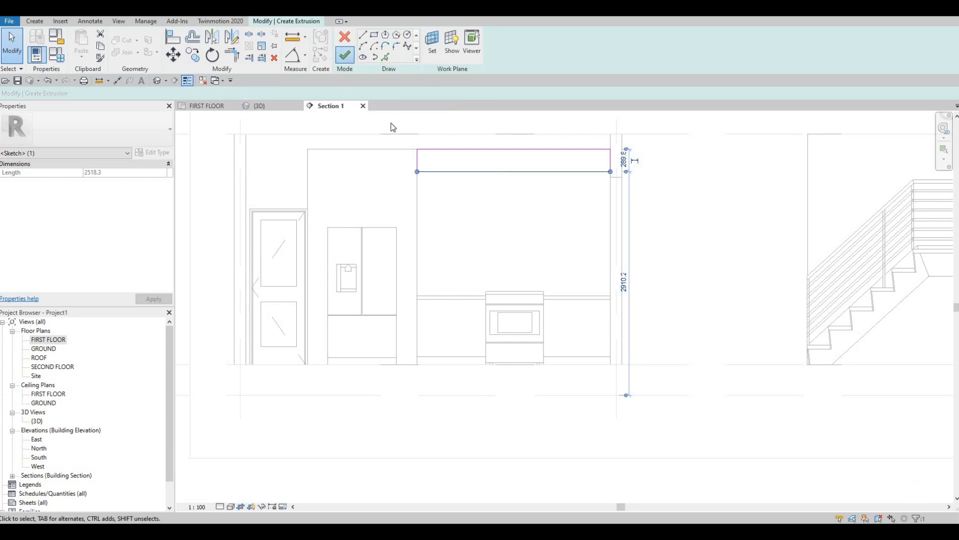
In the 3D view, stretch the extrusion's front face outward to a depth of about 548 mm.
{"action": "left_click", "coordinate": [157, 82]}
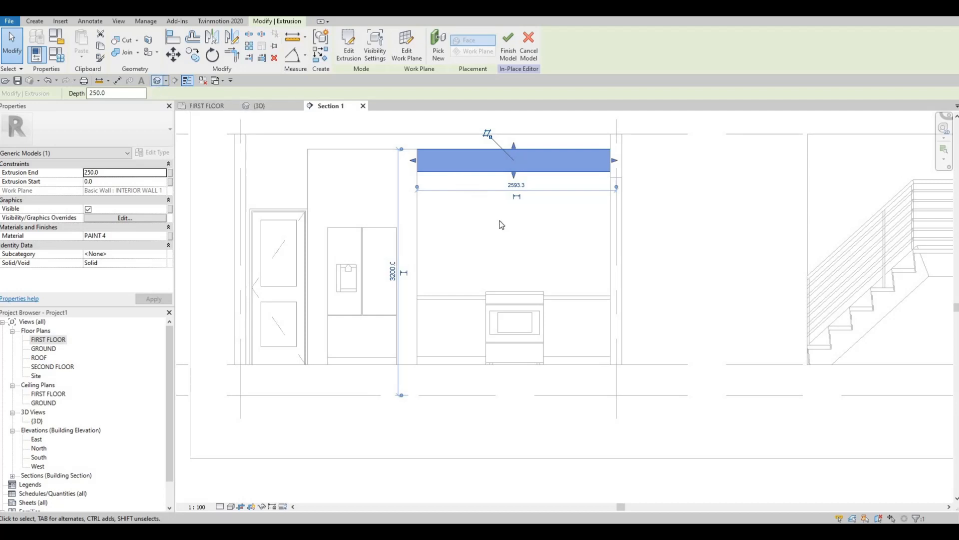
{"action": "scroll", "coordinate": [560, 244], "scroll_direction": "up", "scroll_amount": 2}
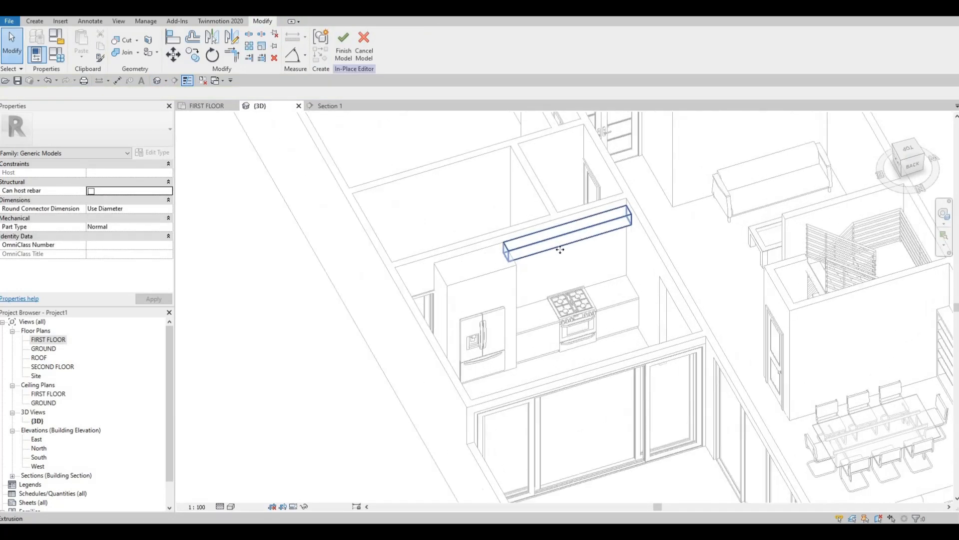
{"action": "left_click", "coordinate": [572, 244]}
{"action": "scroll", "coordinate": [572, 244], "scroll_direction": "up", "scroll_amount": 2}
{"action": "left_click_drag", "start_coordinate": [583, 255], "coordinate": [584, 273]}
{"action": "key", "text": "Escape"}
{"action": "key", "text": "Escape"}
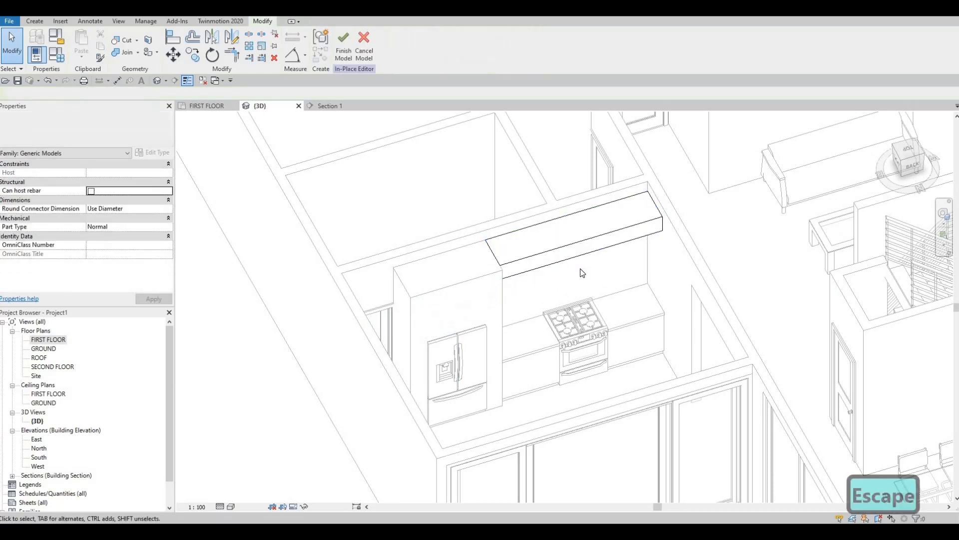
{"action": "middle_click_drag", "start_coordinate": [474, 197], "coordinate": [480, 113], "text": "shift"}
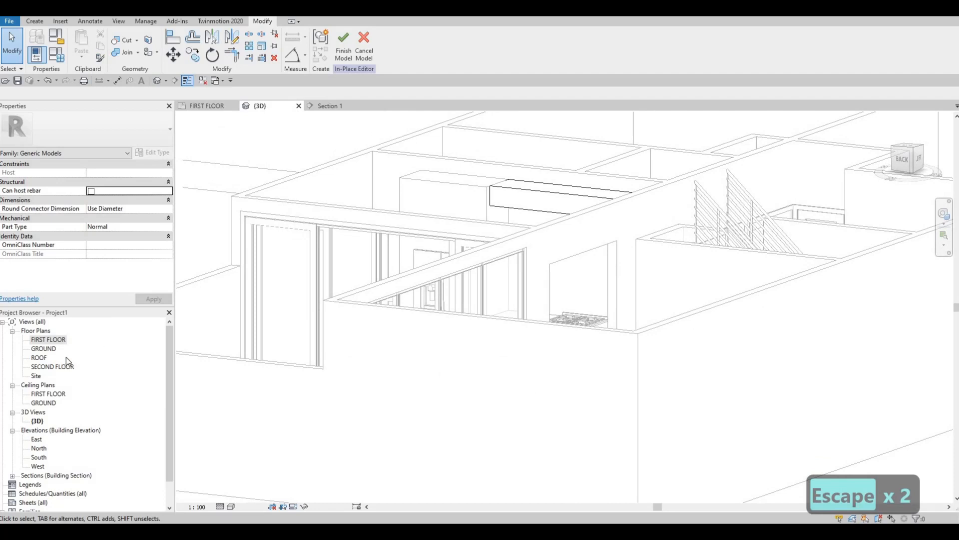
In Section 1, raise the extrusion's bottom edge to make the strip above the kitchen counter thinner.
{"action": "left_click", "coordinate": [333, 107]}
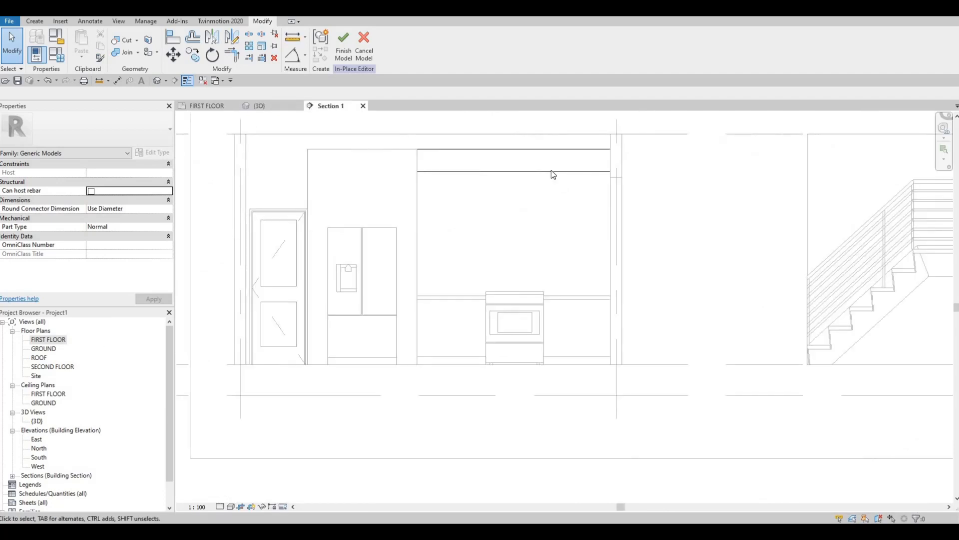
{"action": "left_click", "coordinate": [516, 162]}
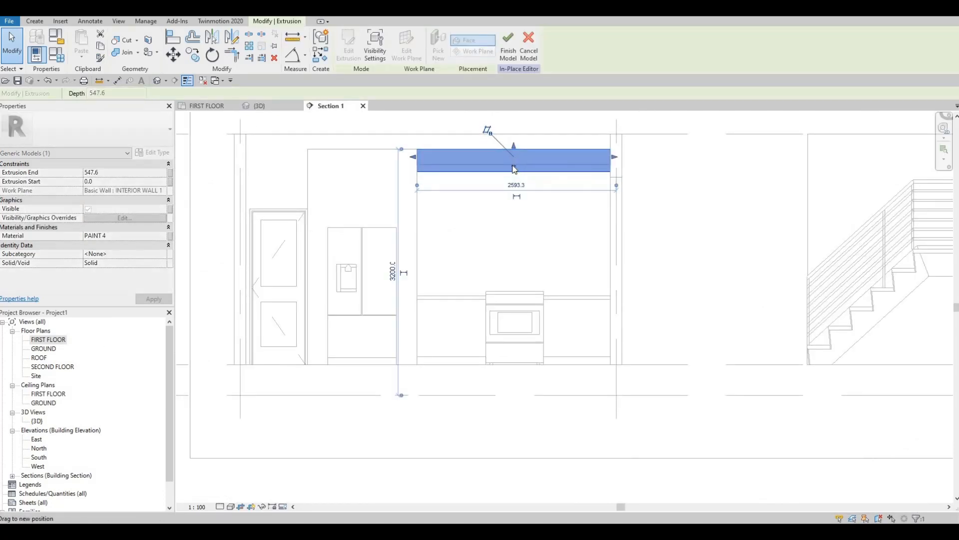
{"action": "left_click_drag", "start_coordinate": [503, 186], "coordinate": [515, 167]}
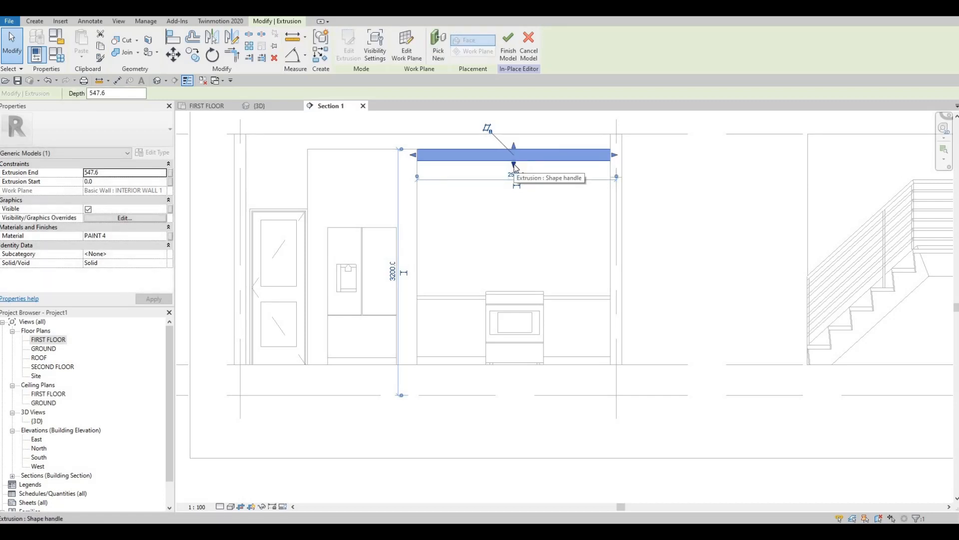
{"action": "key", "text": "Escape"}
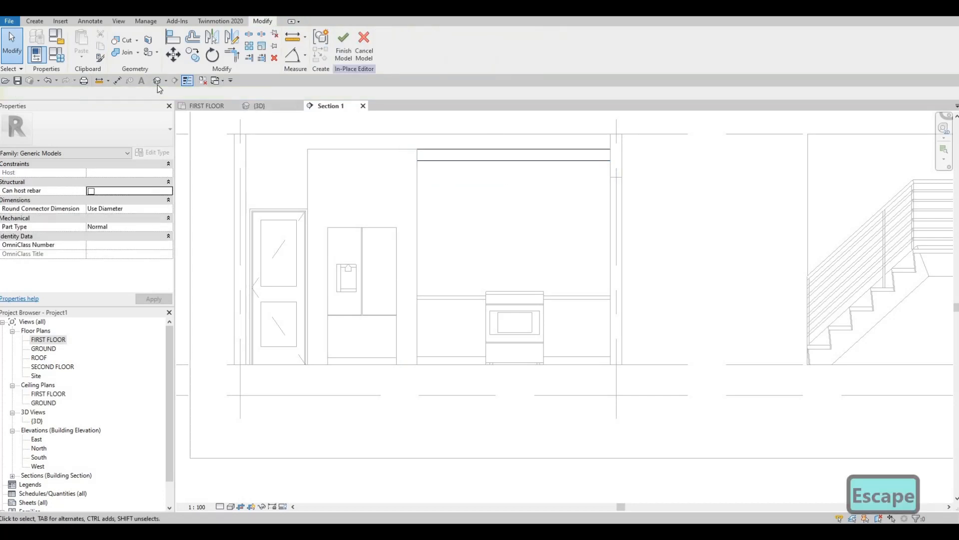
In the 3D view, pull the extrusion's front face back to a depth of about 435 mm and inspect its fit beside the fridge enclosure.
{"action": "middle_click_drag", "start_coordinate": [457, 284], "coordinate": [589, 235], "text": "shift"}
{"action": "left_click", "coordinate": [585, 222]}
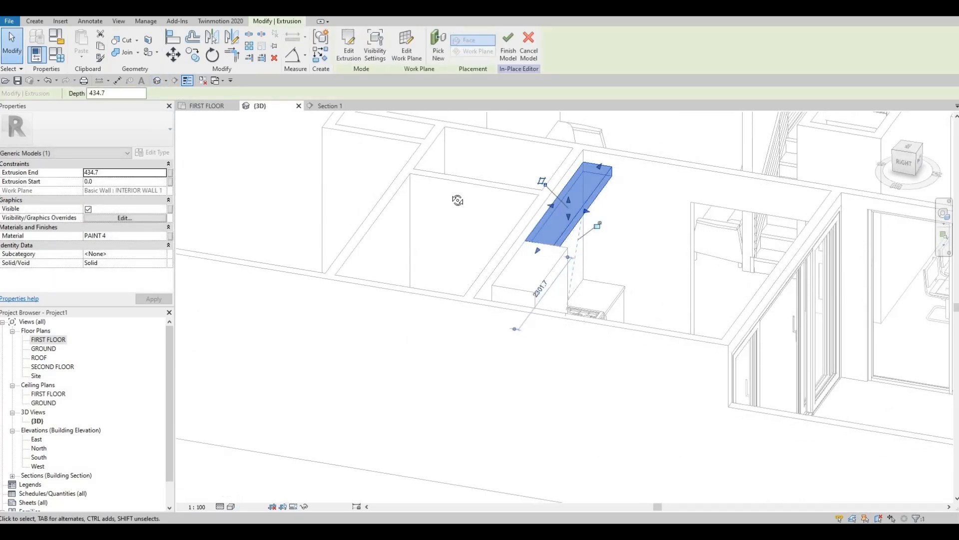
{"action": "middle_click_drag", "start_coordinate": [455, 201], "coordinate": [621, 210], "text": "shift"}
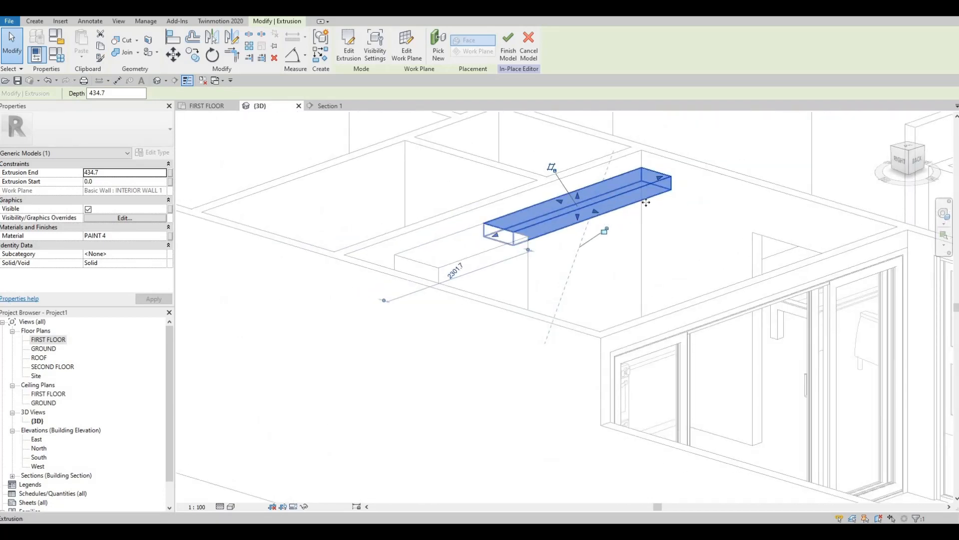
{"action": "scroll", "coordinate": [643, 202], "scroll_direction": "up", "scroll_amount": 1}
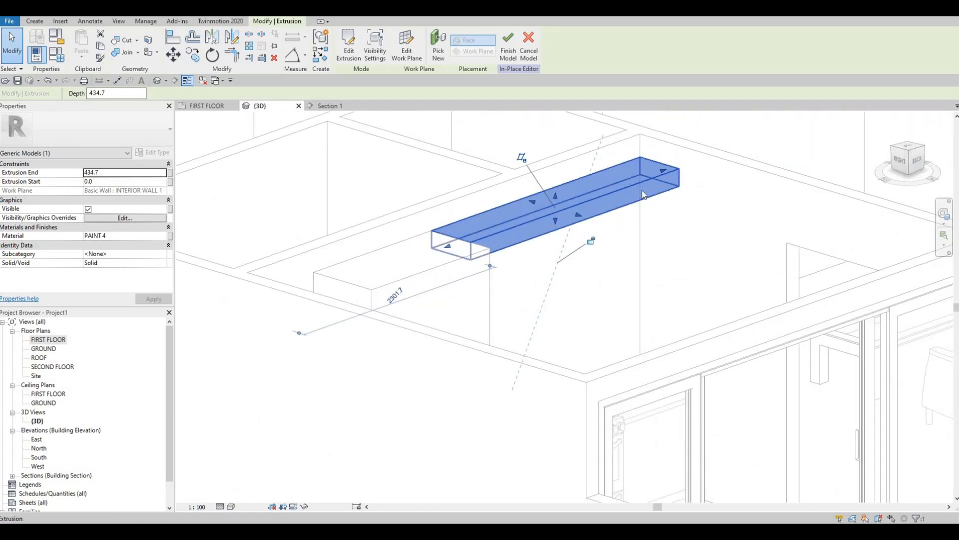
{"action": "middle_click_drag", "start_coordinate": [590, 174], "coordinate": [606, 218], "text": "shift"}
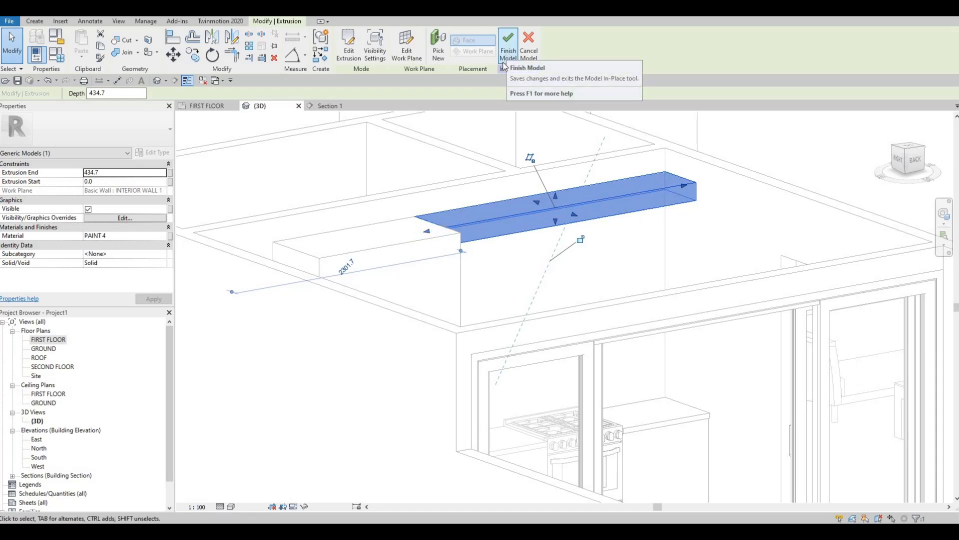
{"action": "key", "text": "Escape"}
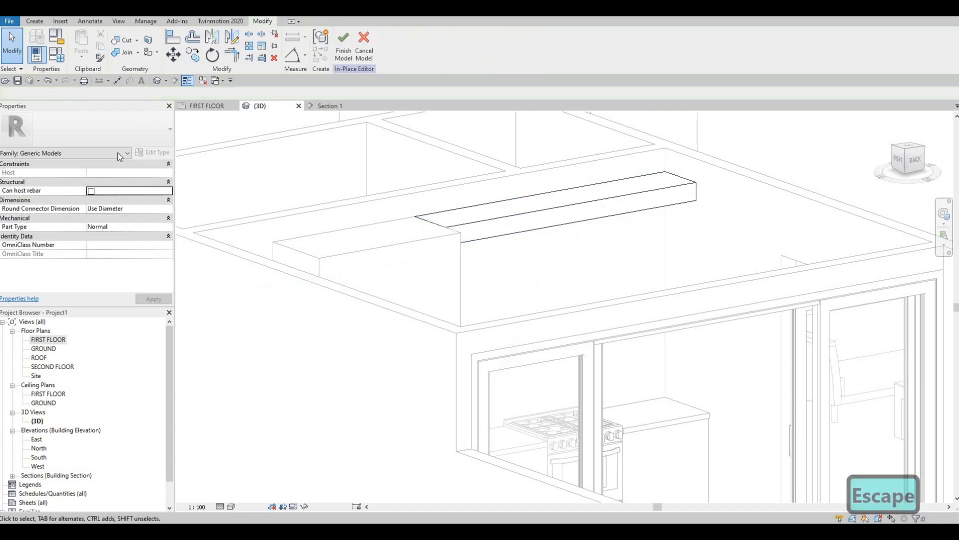
In Section 1, sketch an extrusion rectangle about 2518 by 824 mm on the kitchen's back wall, directly below the upper strip.
{"action": "left_click", "coordinate": [330, 106]}
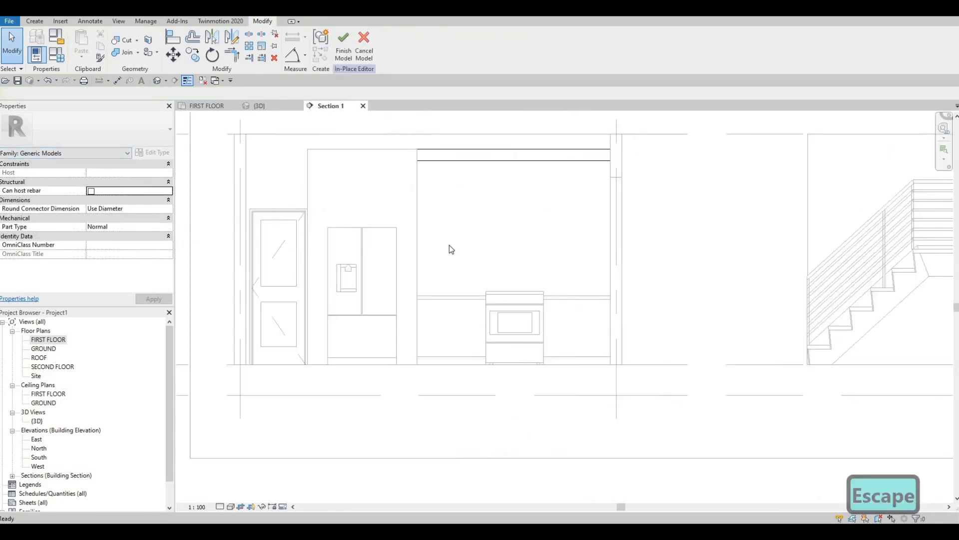
{"action": "left_click", "coordinate": [36, 22]}
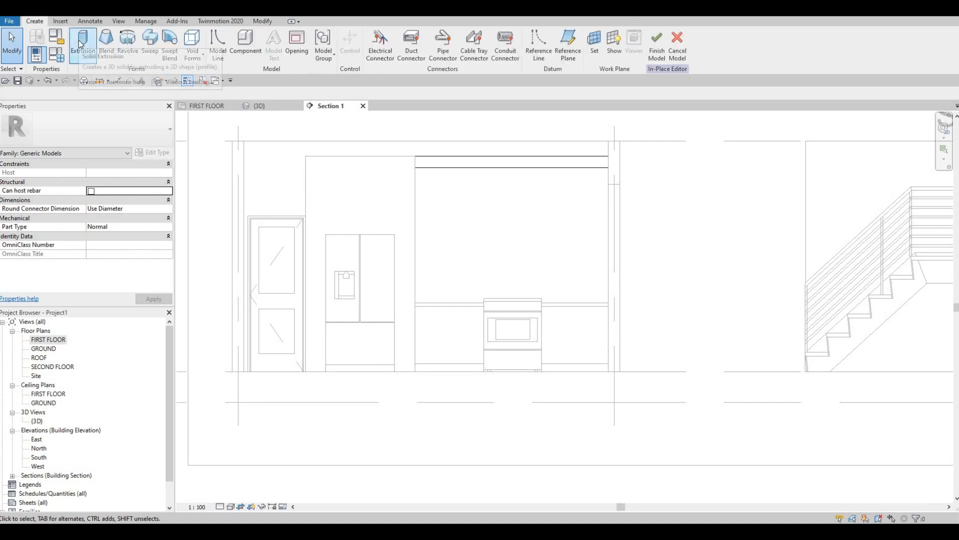
{"action": "left_click", "coordinate": [80, 44]}
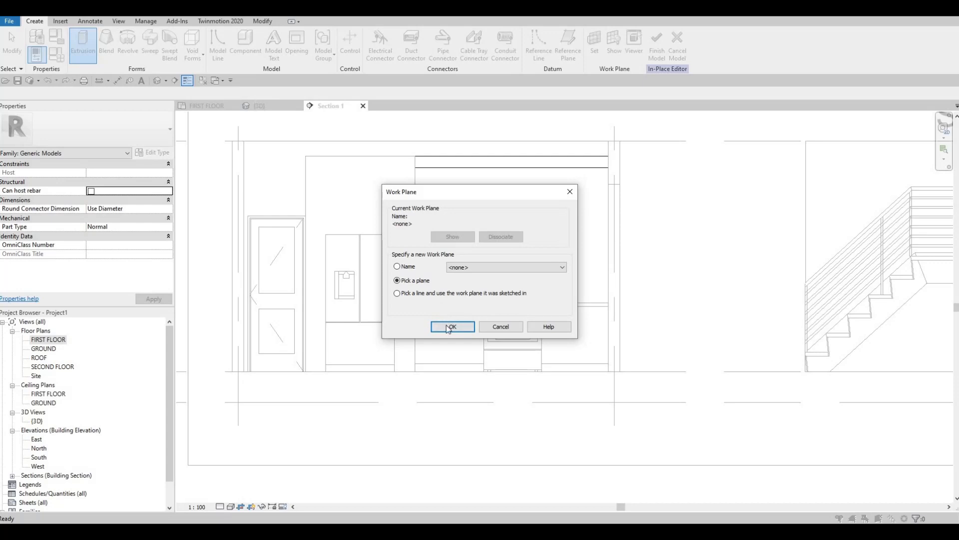
{"action": "left_click", "coordinate": [447, 326]}
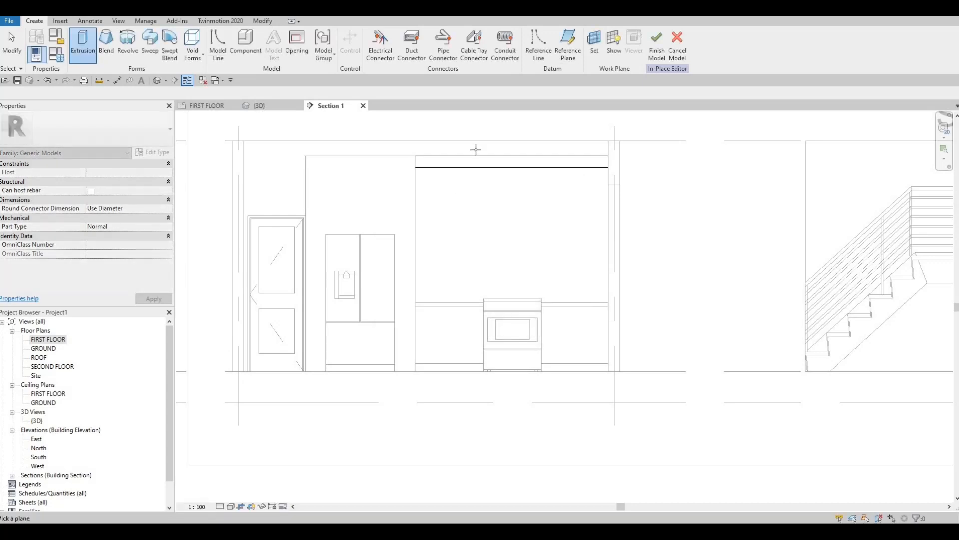
{"action": "left_click", "coordinate": [246, 121]}
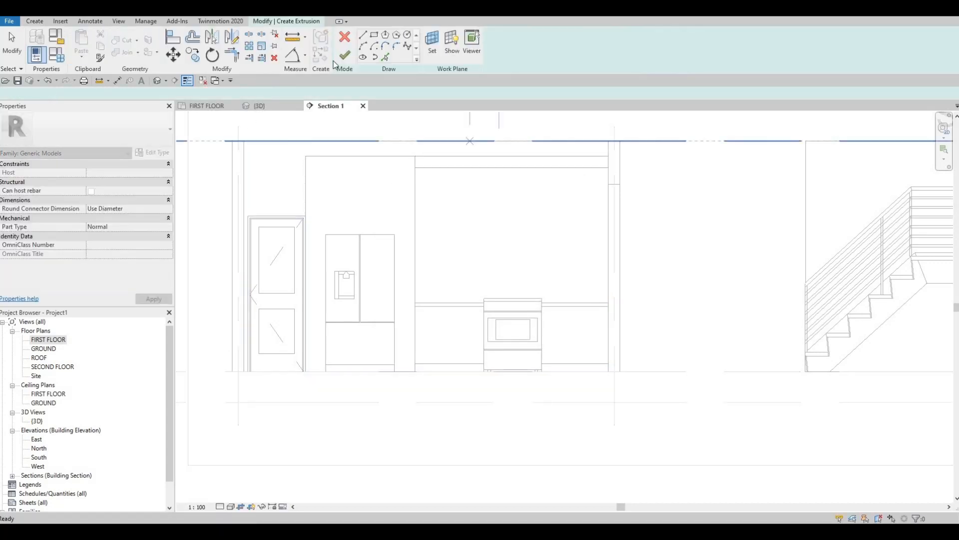
{"action": "left_click", "coordinate": [375, 37]}
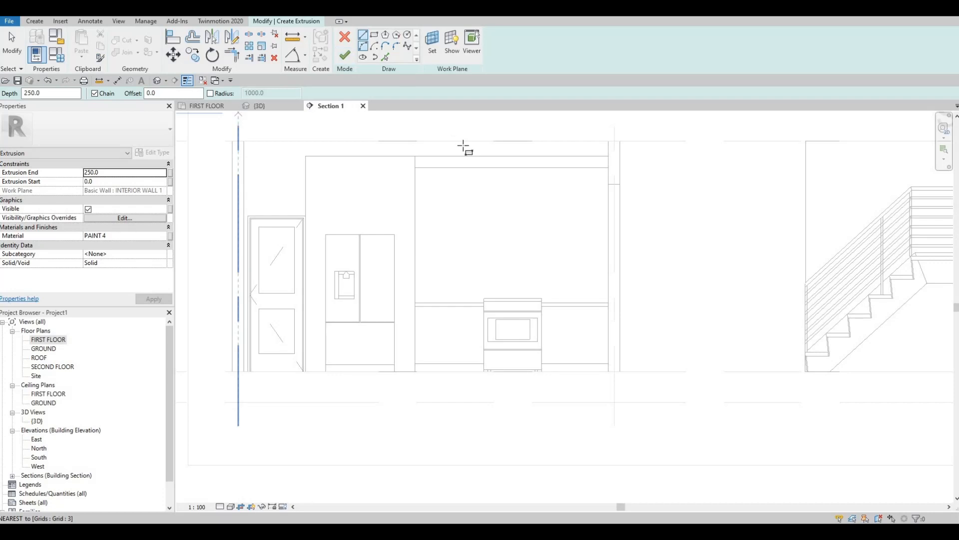
{"action": "left_click", "coordinate": [416, 168]}
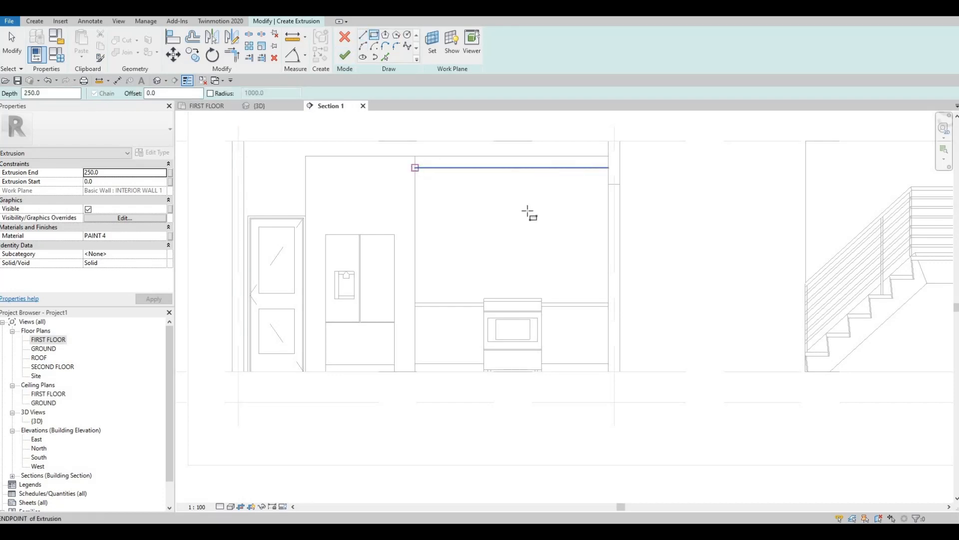
{"action": "left_click", "coordinate": [608, 231]}
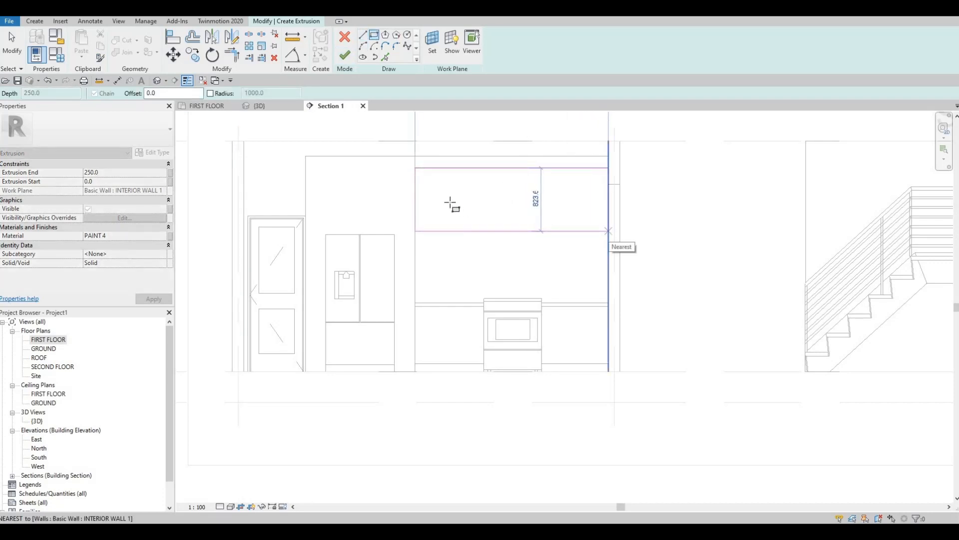
{"action": "key", "text": "Escape"}
{"action": "key", "text": "Escape"}
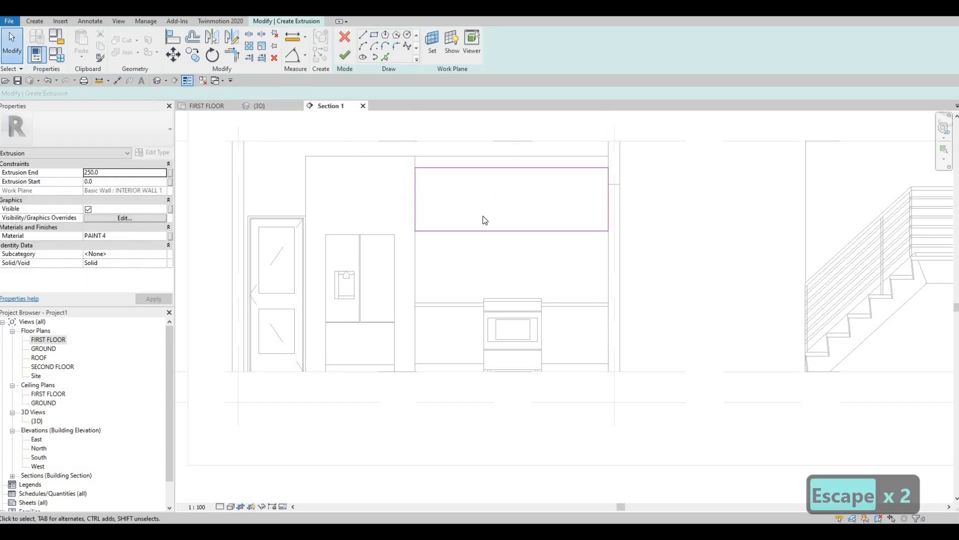
Nudge the rectangle's bottom edge down and set the rectangle's height to 850 mm.
{"action": "left_click", "coordinate": [459, 232]}
{"action": "key", "text": "Down"}
{"action": "key", "text": "Down"}
{"action": "key", "text": "Down"}
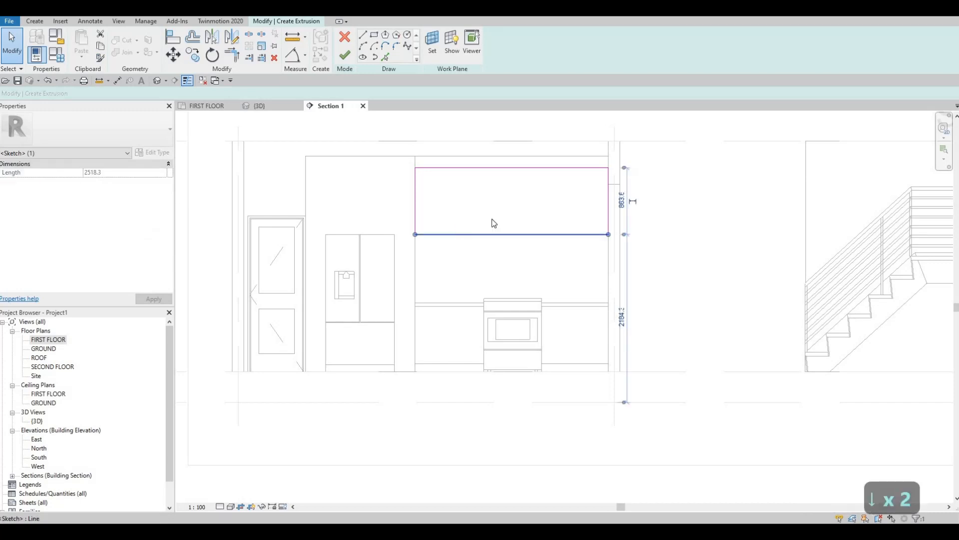
{"action": "left_click", "coordinate": [621, 202]}
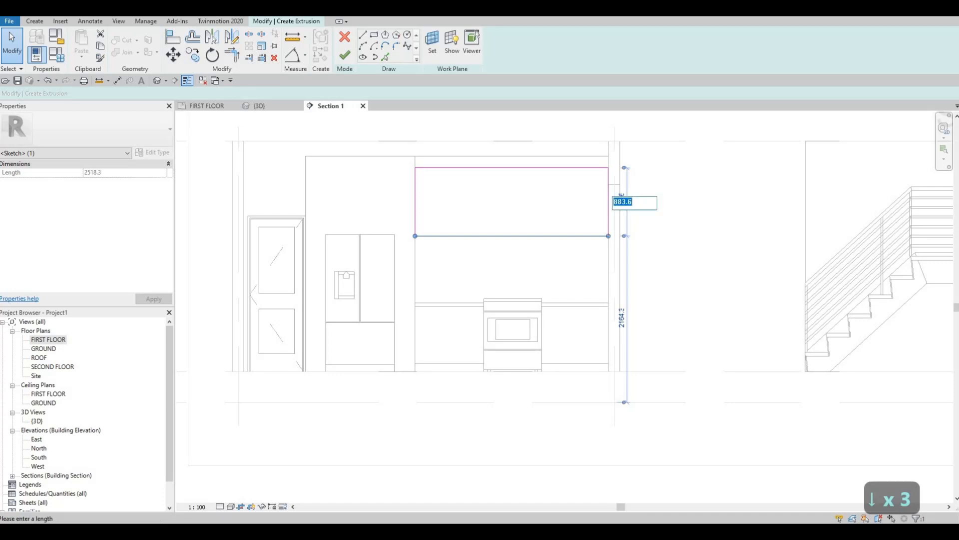
{"action": "type", "text": "850"}
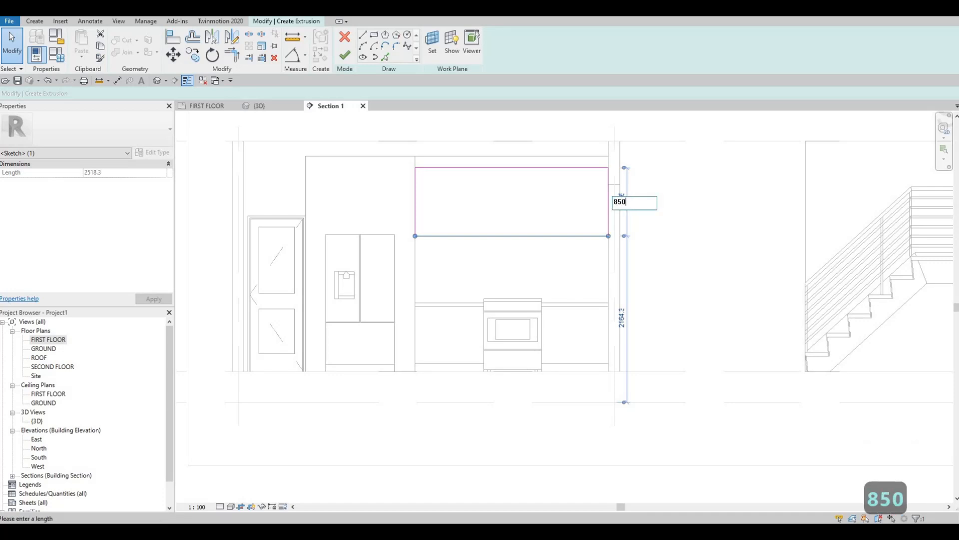
{"action": "key", "text": "Return"}
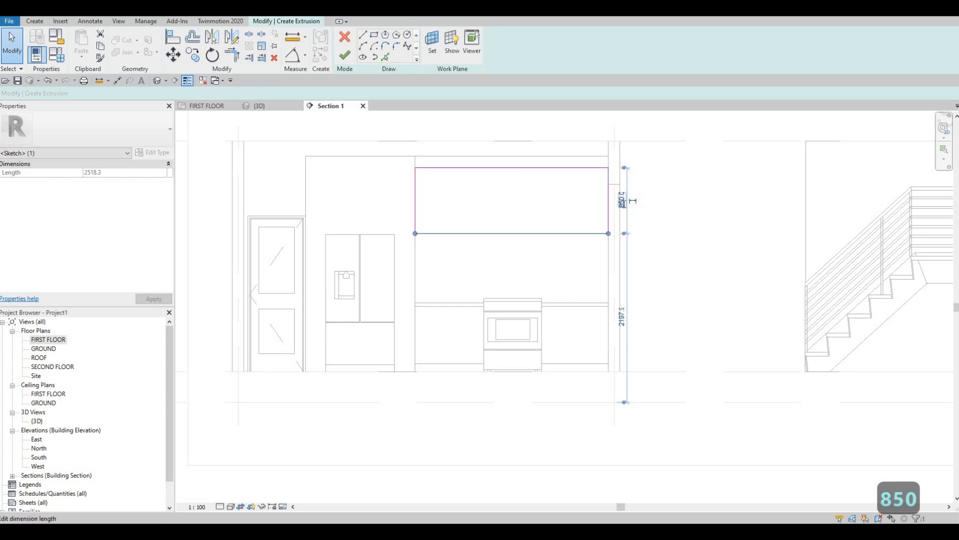
Set the rectangle's height to 900 mm and finish the extrusion sketch.
{"action": "left_click", "coordinate": [623, 204]}
{"action": "type", "text": "900"}
{"action": "key", "text": "Return"}
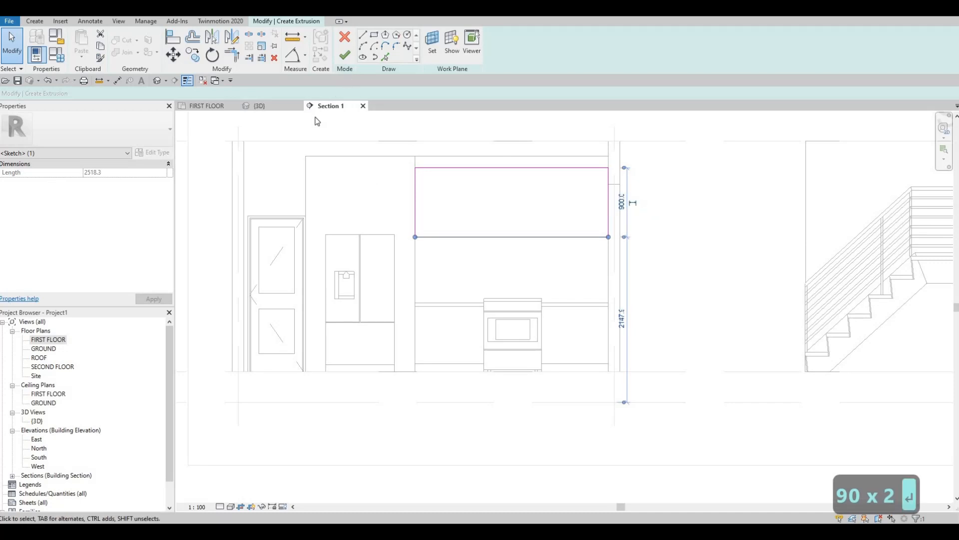
{"action": "left_click", "coordinate": [345, 56]}
Duplicate the PAINT 4 material as PAINT 5 and assign it to the new cabinet extrusion.
{"action": "left_click", "coordinate": [159, 235]}
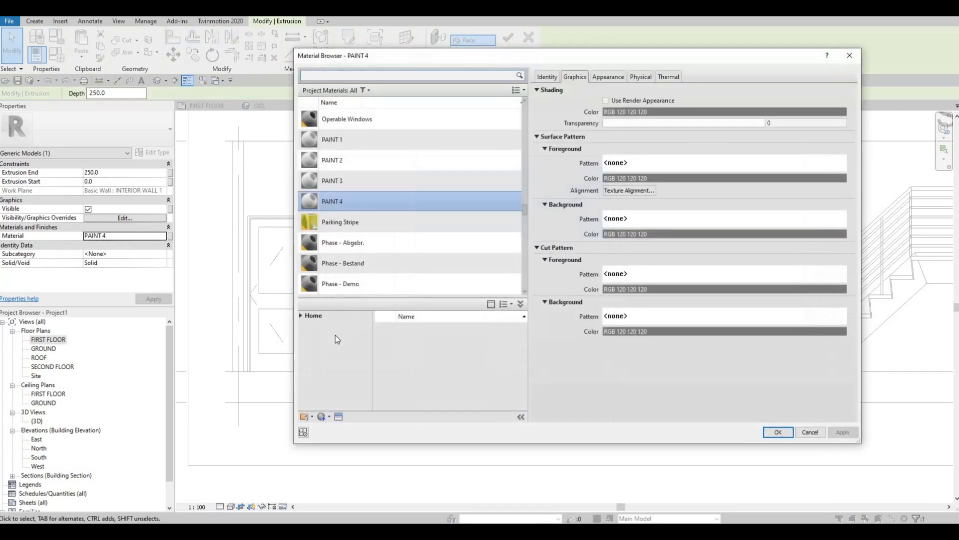
{"action": "left_click", "coordinate": [330, 417]}
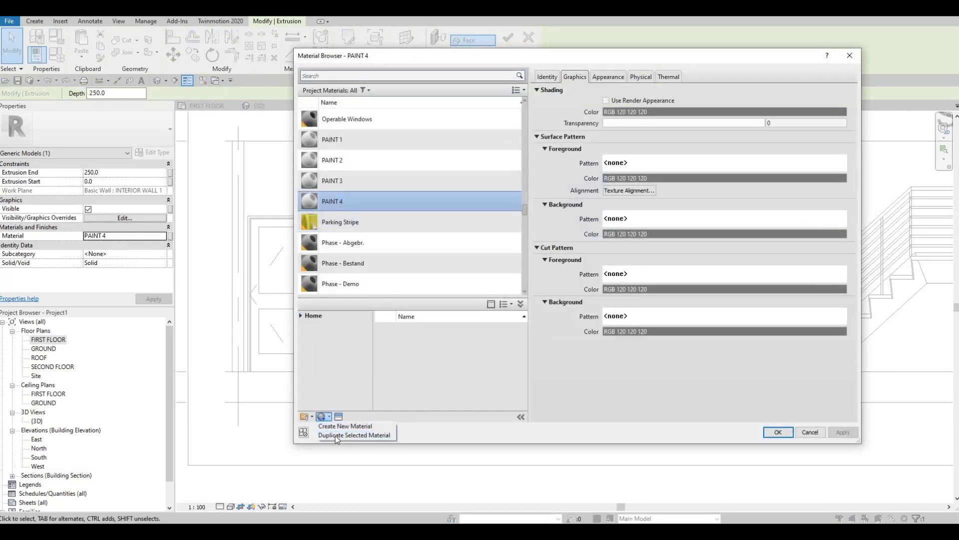
{"action": "left_click", "coordinate": [346, 434]}
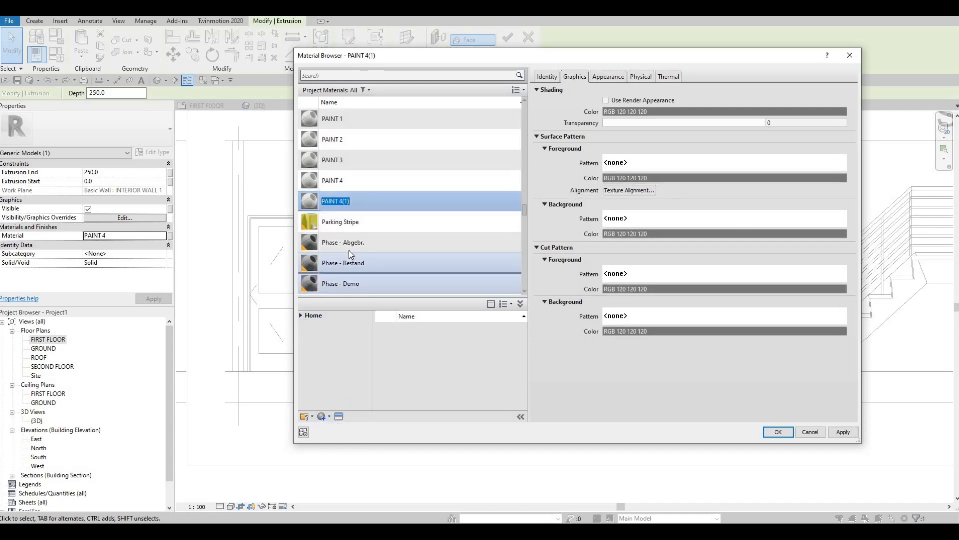
{"action": "key", "text": "Right"}
{"action": "key", "text": "BackSpace"}
{"action": "key", "text": "BackSpace"}
{"action": "key", "text": "BackSpace"}
{"action": "key", "text": "BackSpace"}
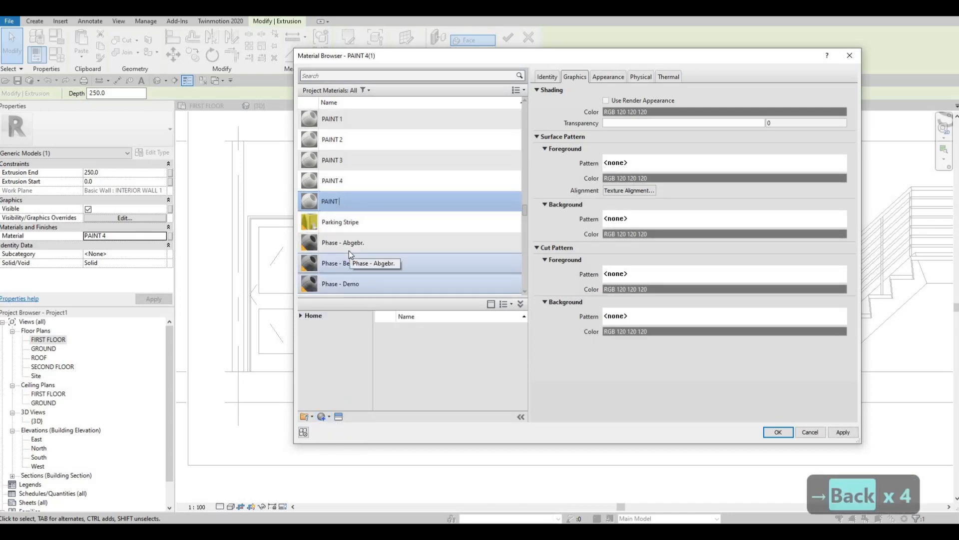
{"action": "type", "text": "5"}
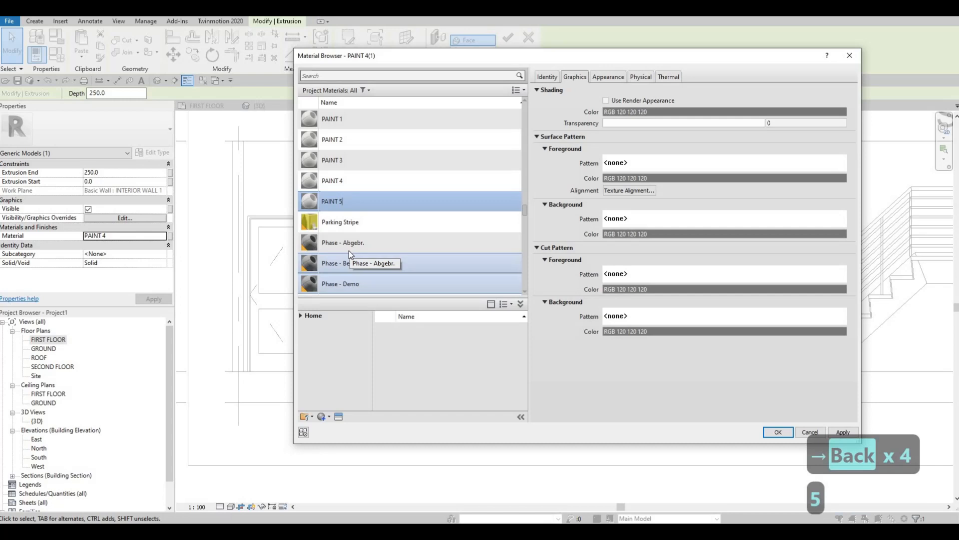
{"action": "key", "text": "Return"}
{"action": "left_click", "coordinate": [851, 434]}
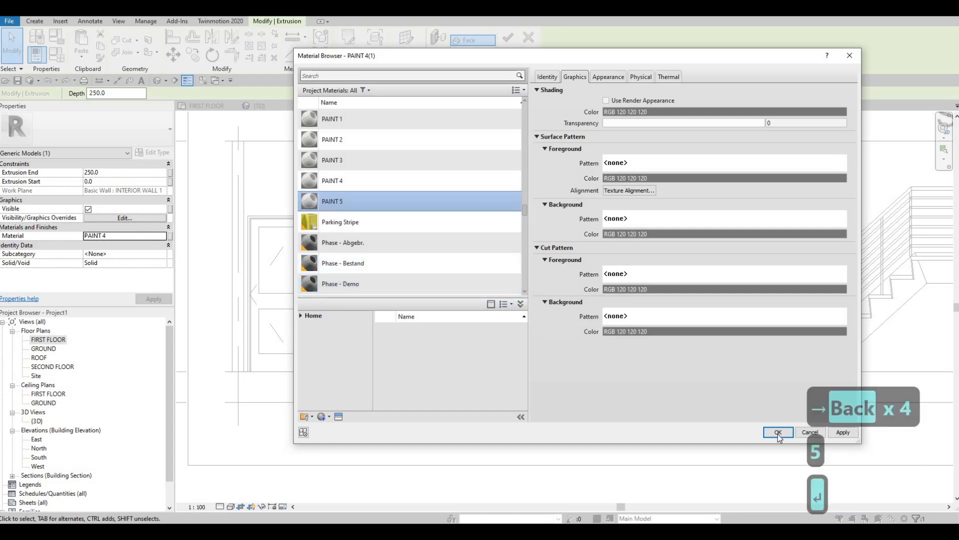
{"action": "left_click", "coordinate": [778, 433]}
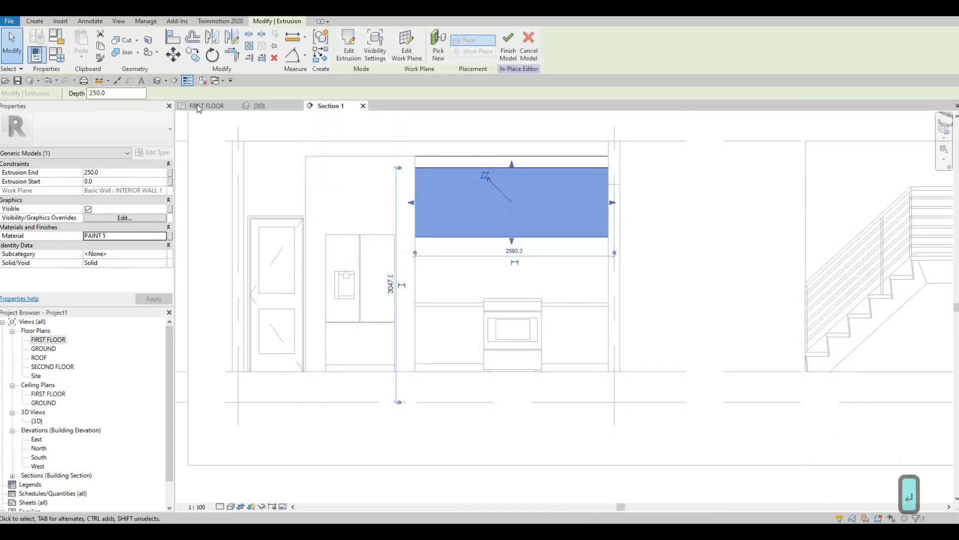
Set the cabinet extrusion's end to 450 mm.
{"action": "left_click", "coordinate": [124, 173]}
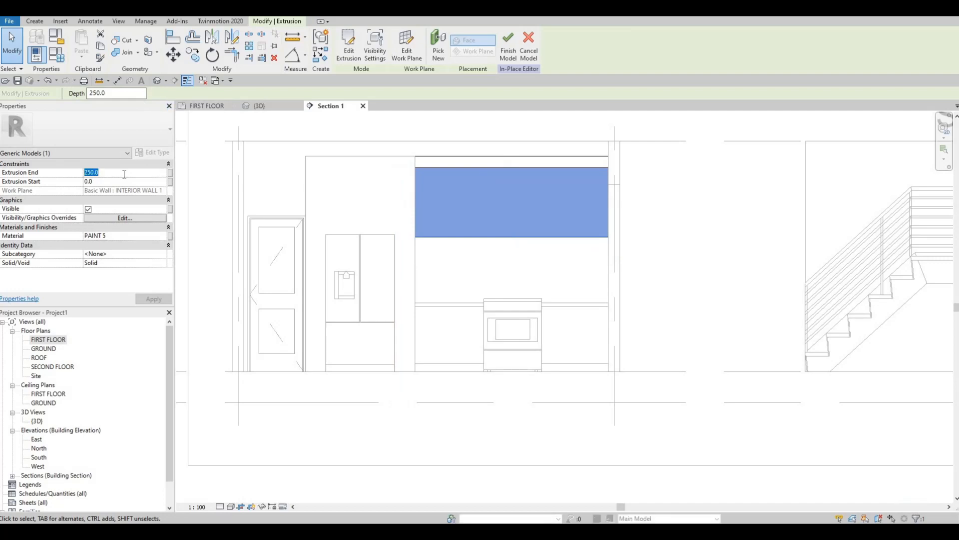
{"action": "type", "text": "450"}
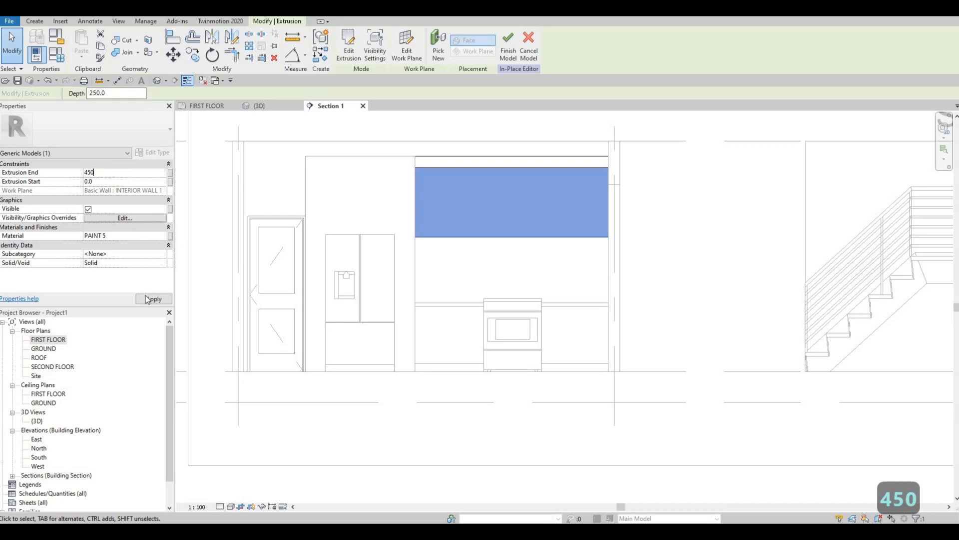
{"action": "left_click", "coordinate": [147, 299]}
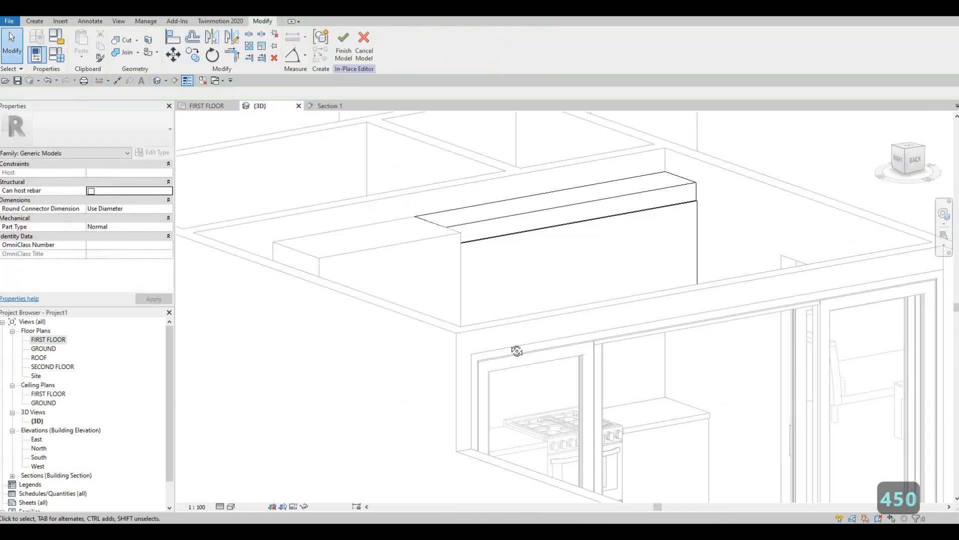
In the 3D view, examine from above and at an angle how the cabinet's depth compares with the strip and fridge enclosure.
{"action": "middle_click_drag", "start_coordinate": [516, 349], "coordinate": [659, 426], "text": "shift"}
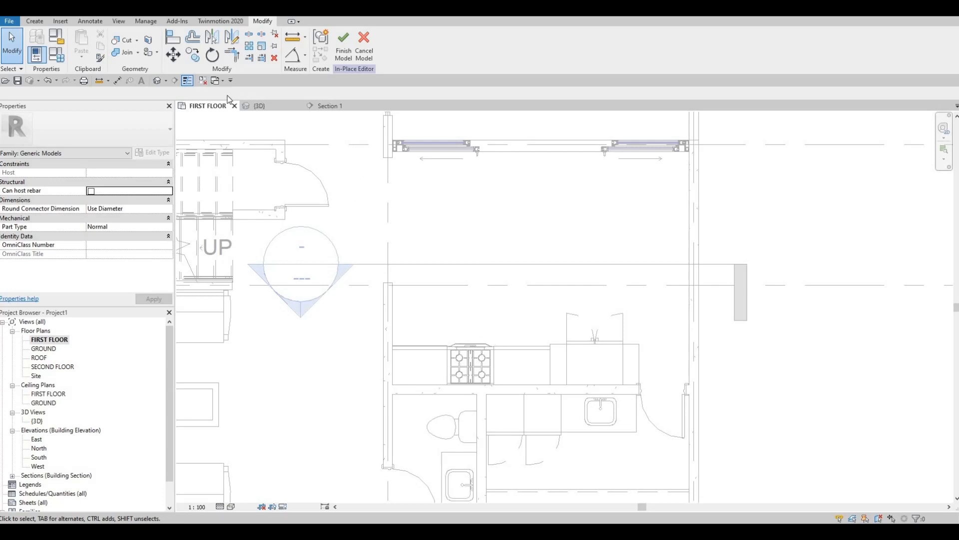
{"action": "left_click", "coordinate": [158, 80]}
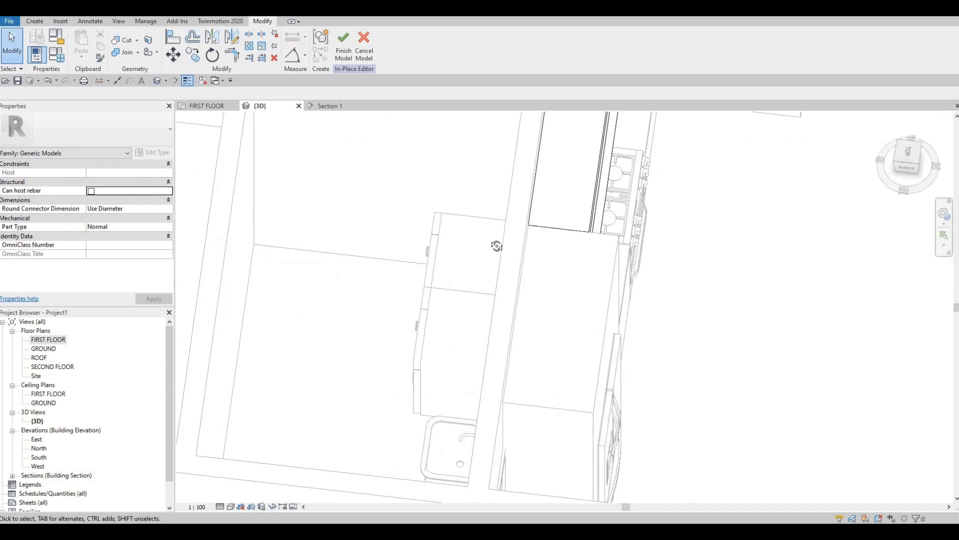
{"action": "middle_click_drag", "start_coordinate": [497, 246], "coordinate": [851, 188], "text": "shift"}
{"action": "left_click", "coordinate": [606, 271]}
{"action": "key", "text": "Escape"}
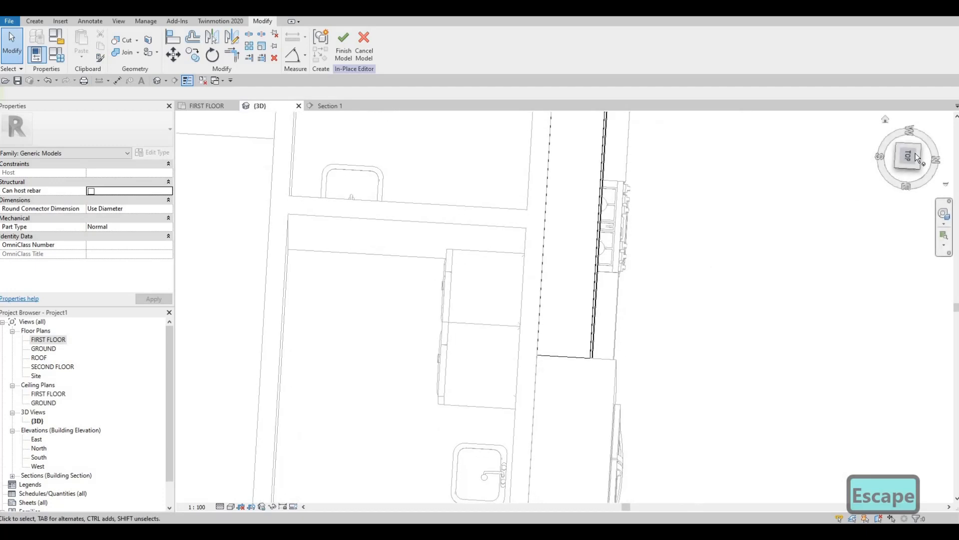
{"action": "left_click", "coordinate": [915, 153]}
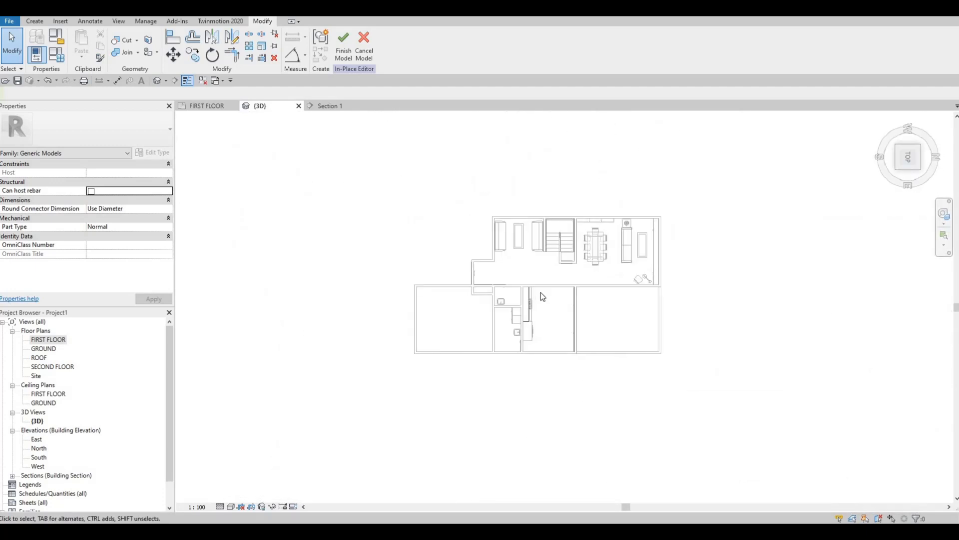
{"action": "scroll", "coordinate": [564, 294], "scroll_direction": "up", "scroll_amount": 3}
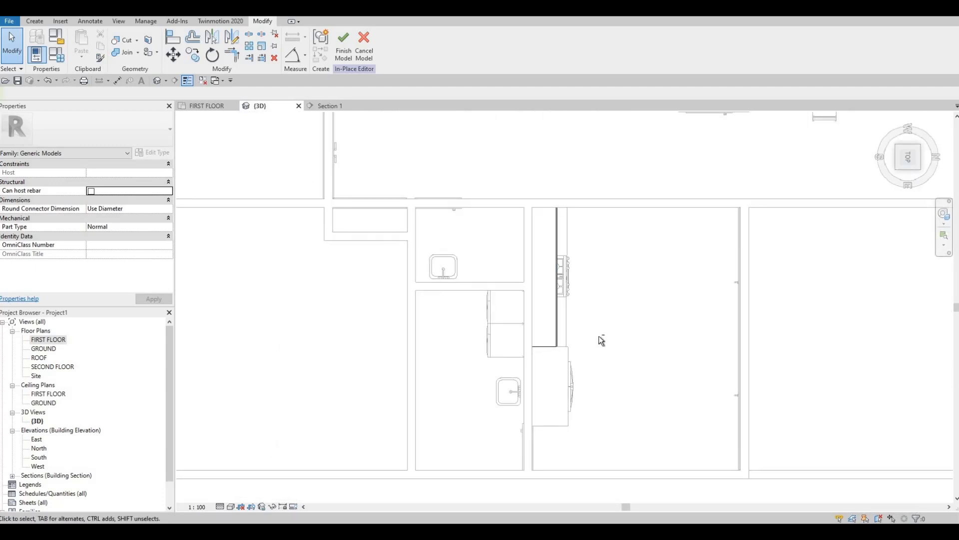
{"action": "middle_click_drag", "start_coordinate": [534, 247], "coordinate": [250, 210], "text": "shift"}
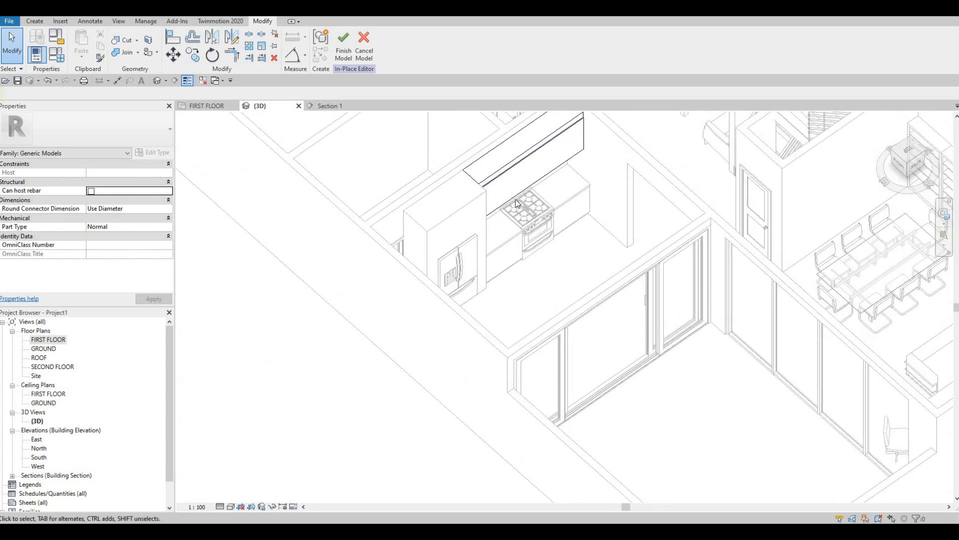
Set the PAINT 5 cabinet extrusion's end to 400 mm.
{"action": "left_click", "coordinate": [103, 175]}
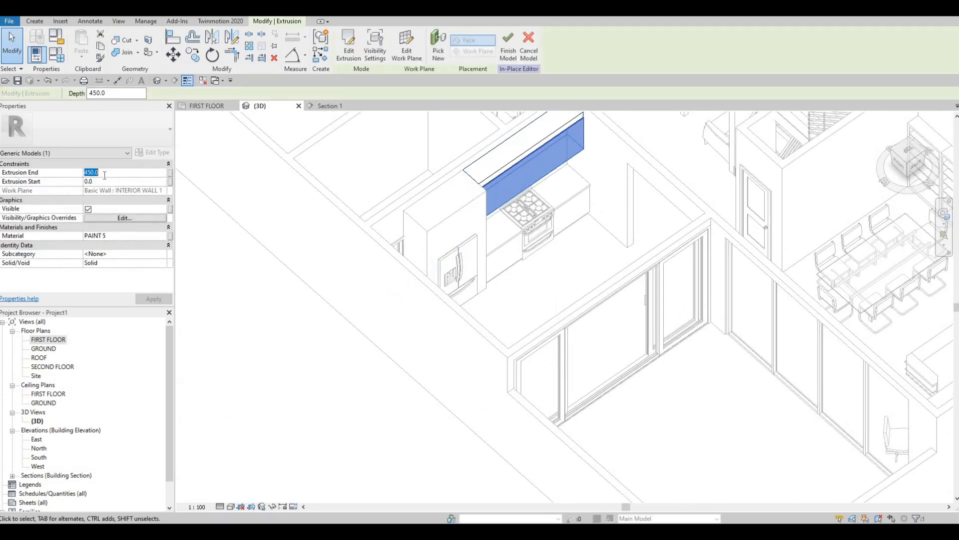
{"action": "type", "text": "400"}
{"action": "key", "text": "Return"}
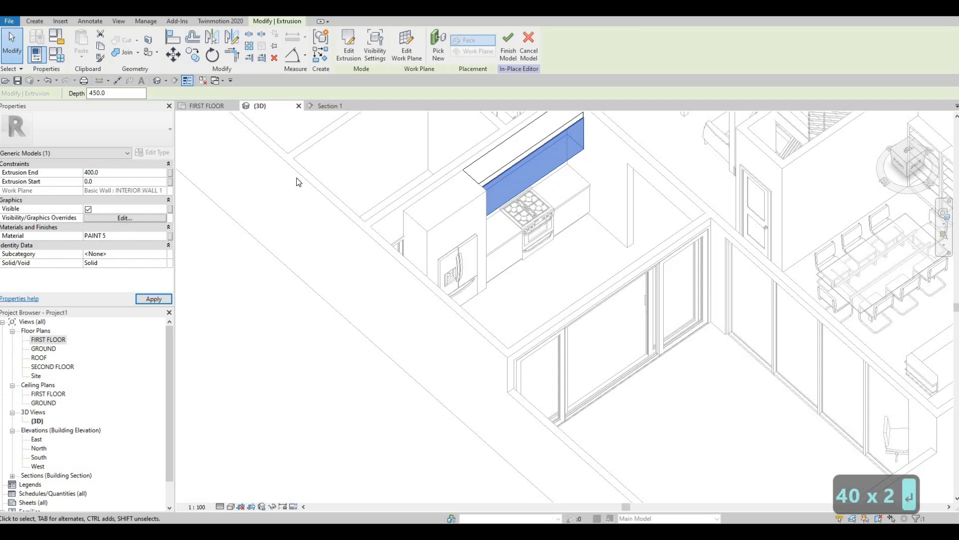
{"action": "key", "text": "Escape"}
{"action": "key", "text": "Escape"}
{"action": "scroll", "coordinate": [585, 161], "scroll_direction": "up", "scroll_amount": 2}
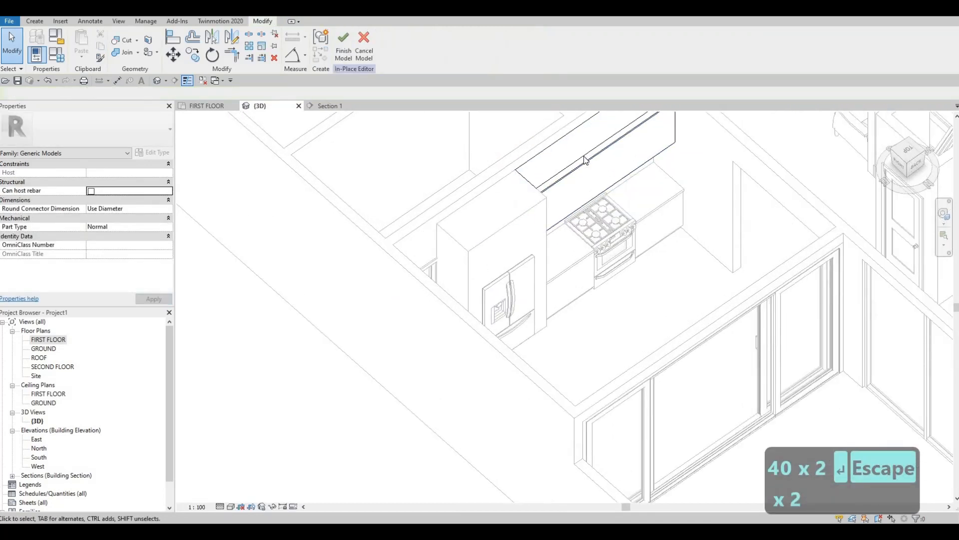
Stretch the upper strip's front face outward to a depth of about 656 mm and check it from the opposite side.
{"action": "left_click", "coordinate": [615, 151]}
{"action": "left_click_drag", "start_coordinate": [617, 156], "coordinate": [602, 158]}
{"action": "left_click_drag", "start_coordinate": [545, 213], "coordinate": [545, 214]}
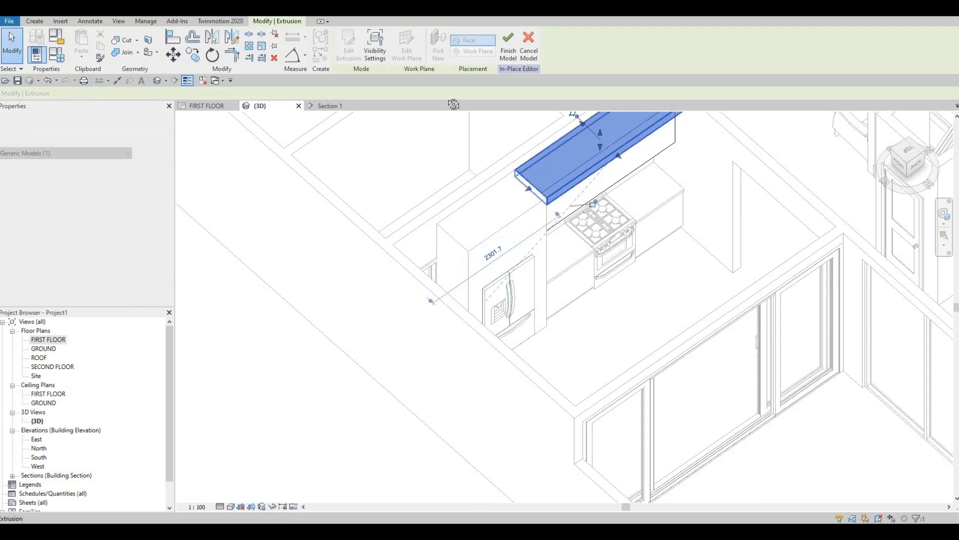
{"action": "middle_click_drag", "start_coordinate": [455, 105], "coordinate": [520, 274], "text": "shift"}
{"action": "scroll", "coordinate": [520, 275], "scroll_direction": "up", "scroll_amount": 3}
{"action": "key", "text": "Escape"}
{"action": "middle_click_drag", "start_coordinate": [442, 272], "coordinate": [522, 288], "text": "shift"}
{"action": "left_click", "coordinate": [535, 270]}
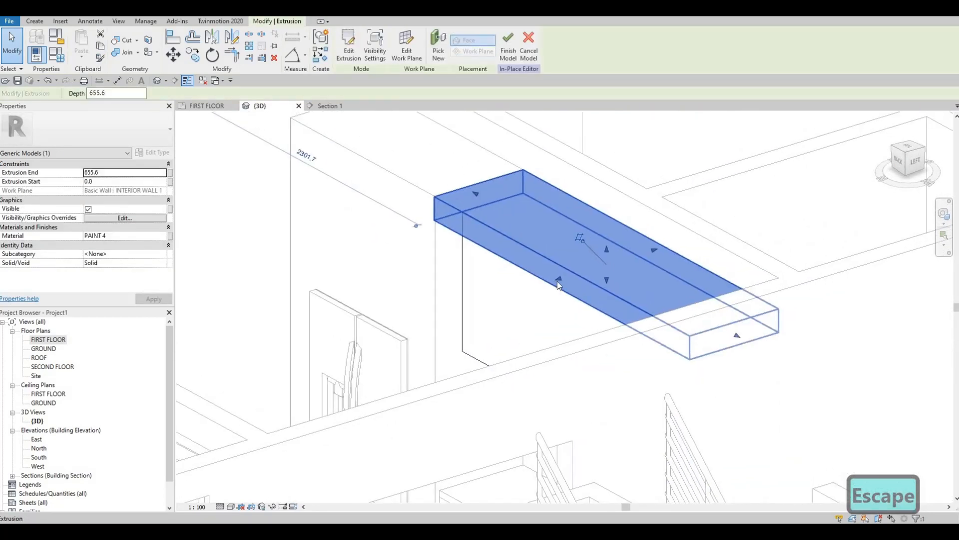
Push the PAINT 4 strip's front face slightly inward, finish the in-place model and check the cabinetry in 3D.
{"action": "left_click_drag", "start_coordinate": [558, 279], "coordinate": [568, 277]}
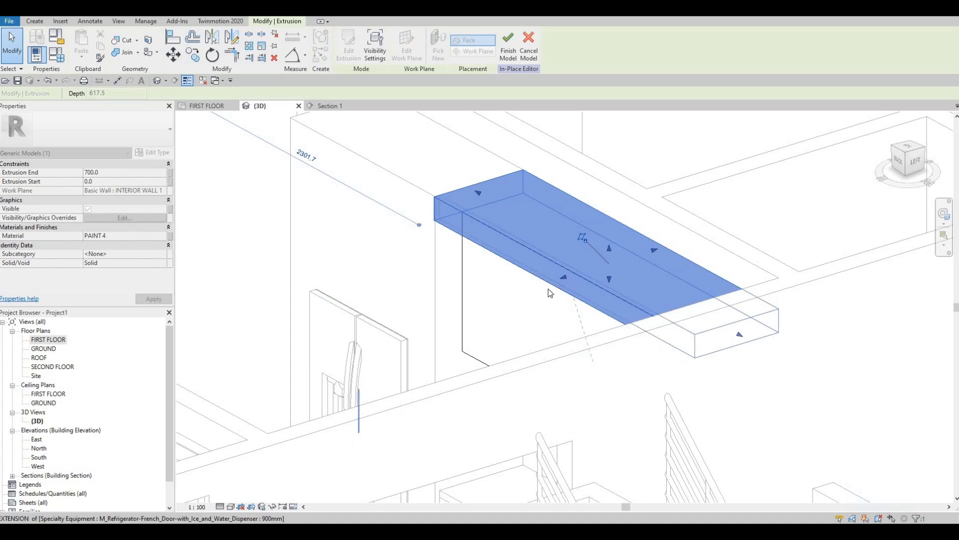
{"action": "key", "text": "Escape"}
{"action": "middle_click_drag", "start_coordinate": [718, 207], "coordinate": [818, 246], "text": "shift"}
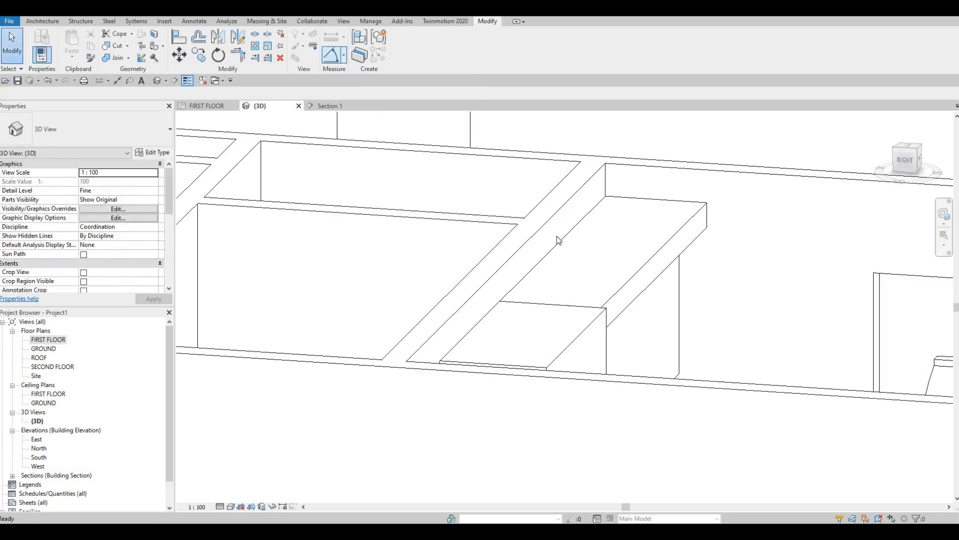
{"action": "middle_click_drag", "start_coordinate": [540, 323], "coordinate": [375, 355], "text": "shift"}
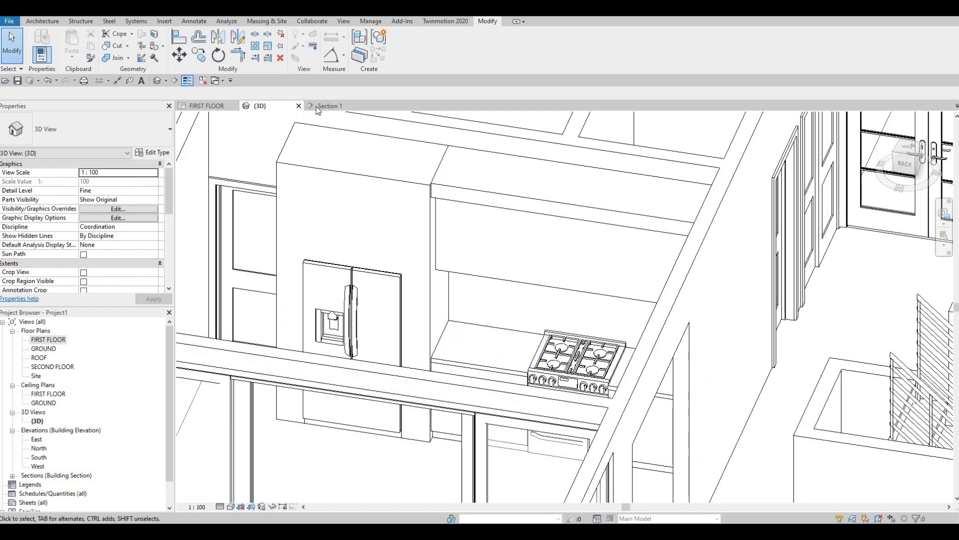
Create a new in-place component in Section 1 using the Generic Models category and the default name.
{"action": "key", "text": "ctrl+Tab"}
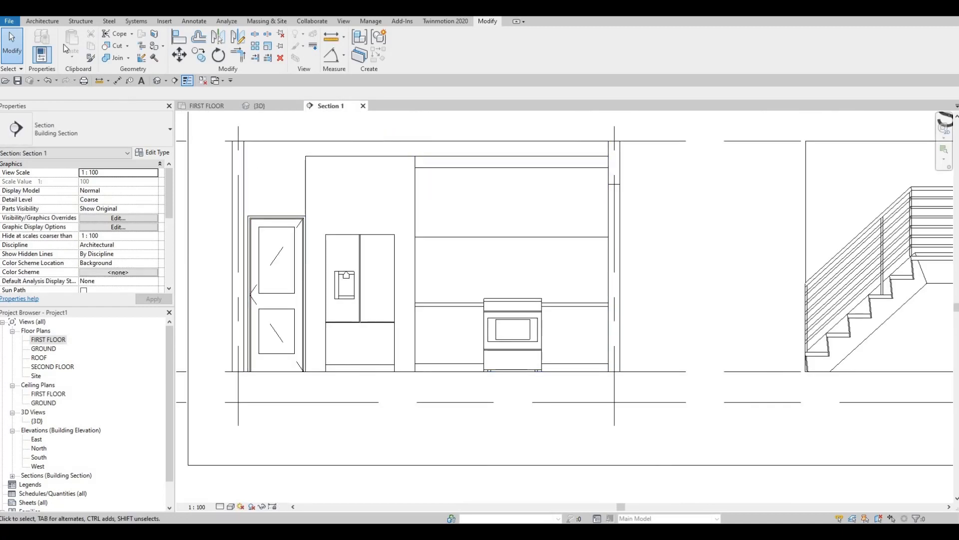
{"action": "left_click", "coordinate": [50, 21]}
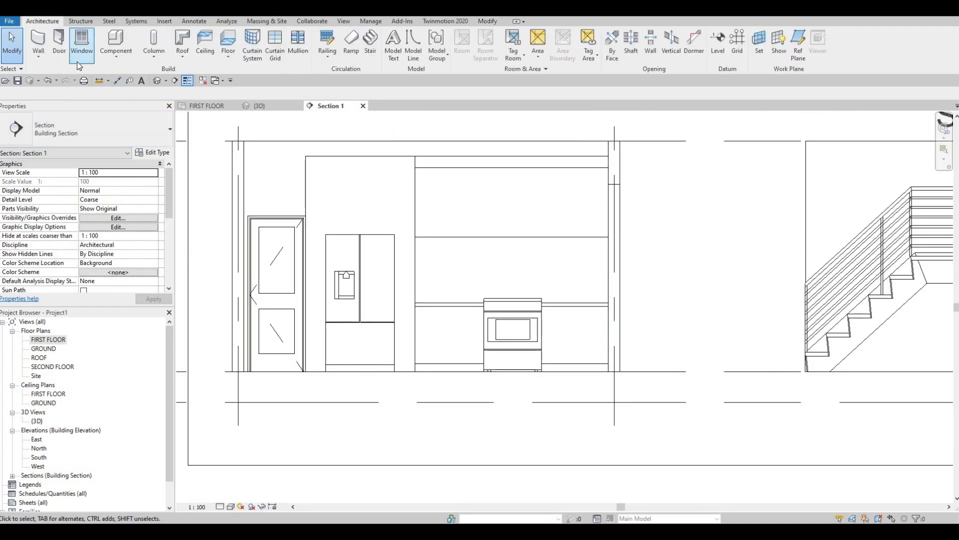
{"action": "left_click", "coordinate": [108, 55]}
{"action": "left_click", "coordinate": [152, 106]}
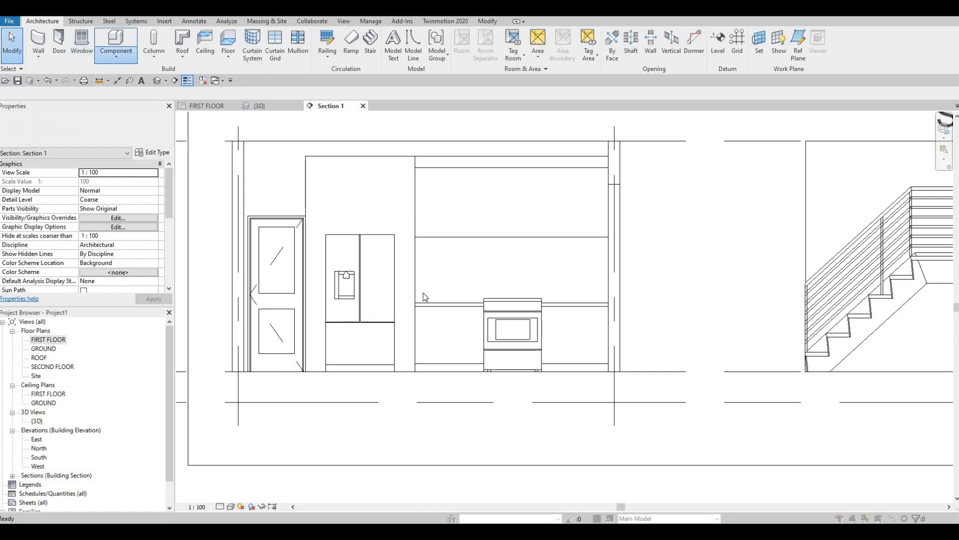
{"action": "scroll", "coordinate": [464, 248], "scroll_direction": "down", "scroll_amount": 3}
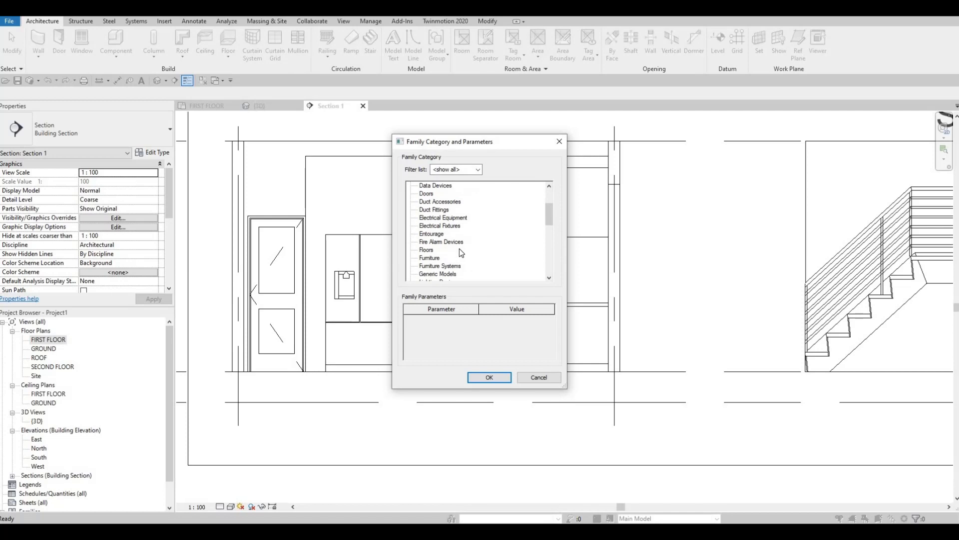
{"action": "scroll", "coordinate": [460, 249], "scroll_direction": "down", "scroll_amount": 3}
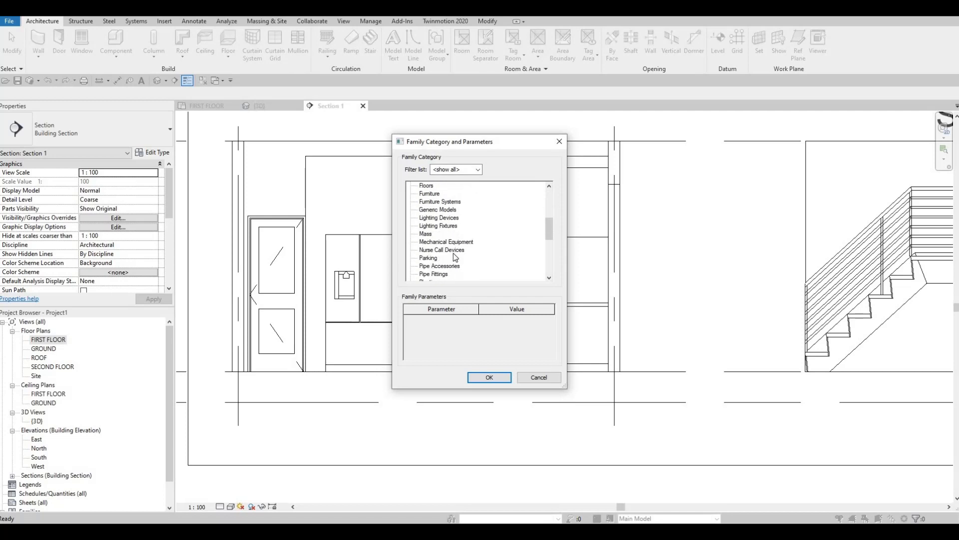
{"action": "scroll", "coordinate": [456, 257], "scroll_direction": "down", "scroll_amount": 6}
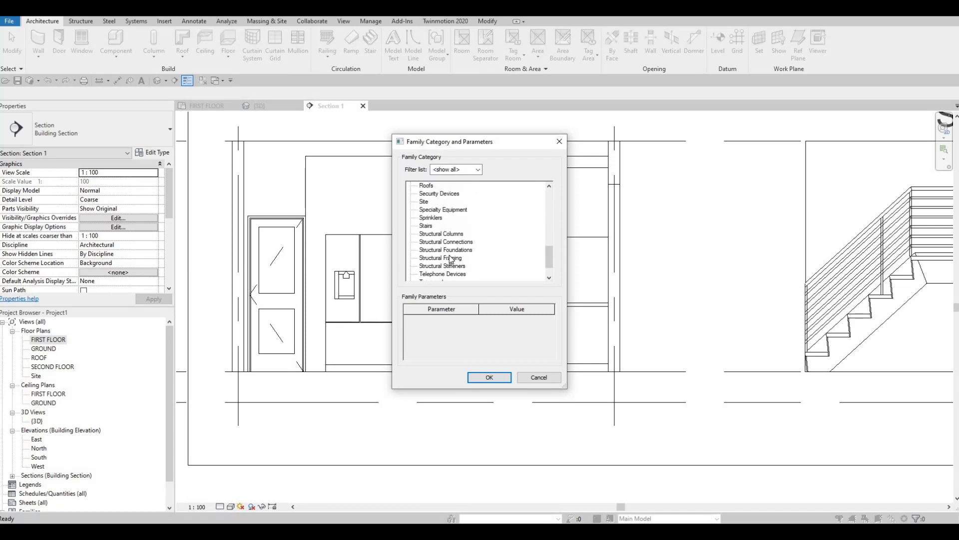
{"action": "scroll", "coordinate": [448, 255], "scroll_direction": "up", "scroll_amount": 2}
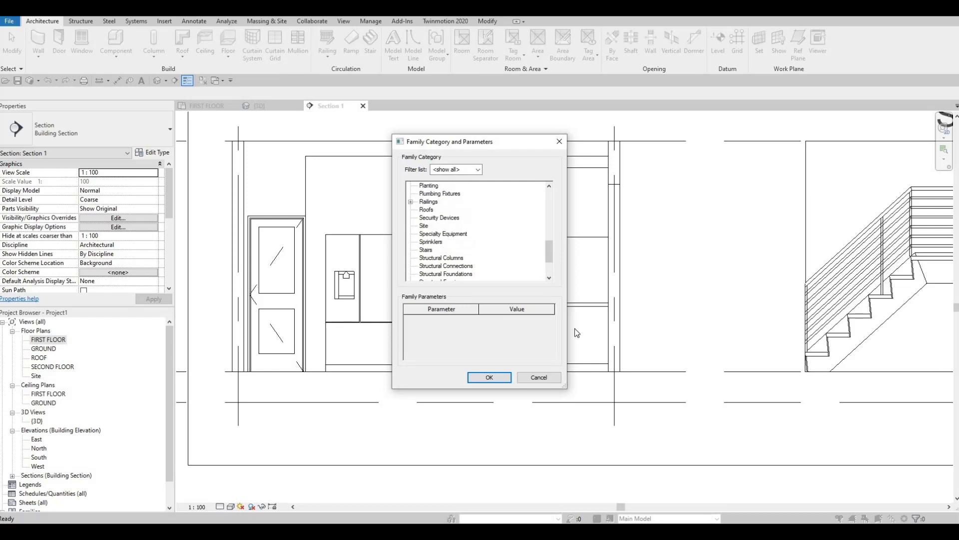
{"action": "scroll", "coordinate": [577, 333], "scroll_direction": "up", "scroll_amount": 1}
{"action": "scroll", "coordinate": [463, 256], "scroll_direction": "up", "scroll_amount": 2}
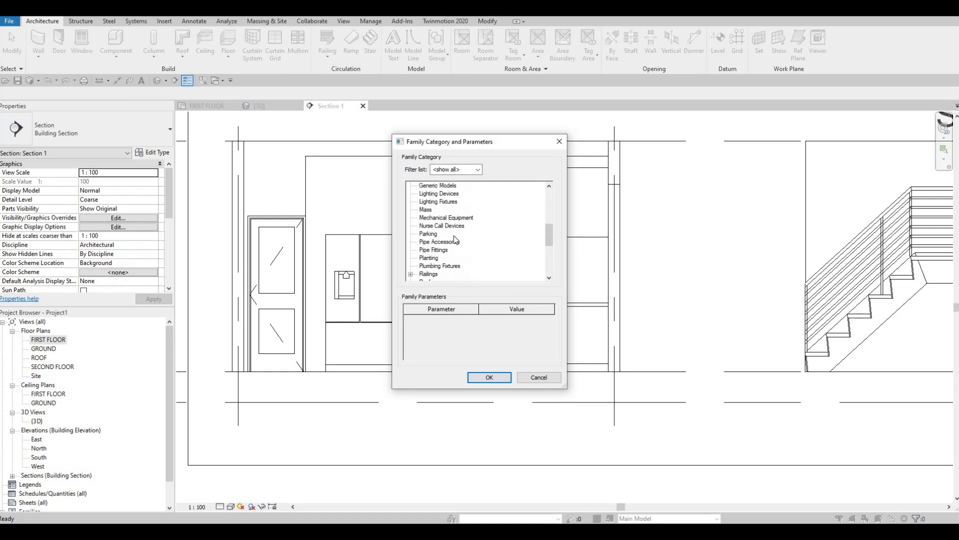
{"action": "scroll", "coordinate": [447, 210], "scroll_direction": "up", "scroll_amount": 1}
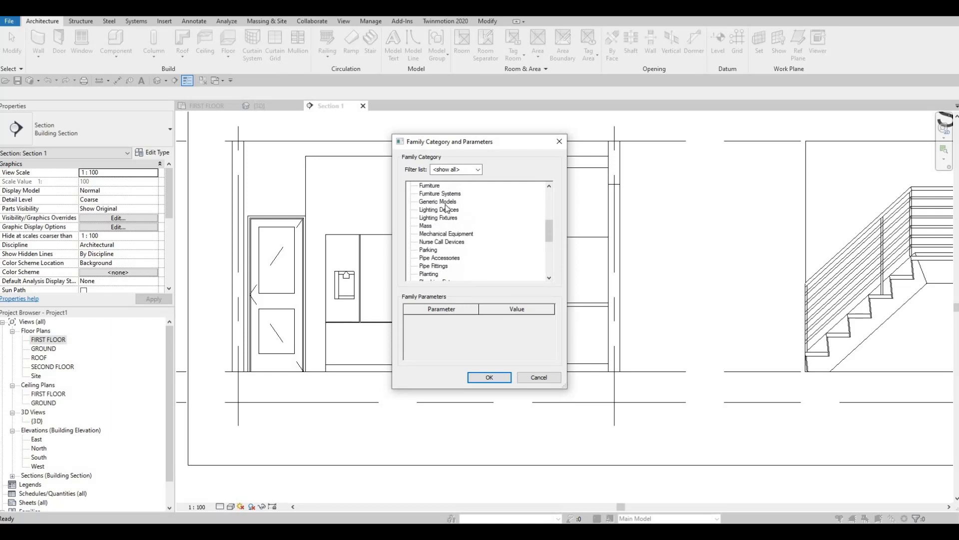
{"action": "left_click", "coordinate": [489, 378]}
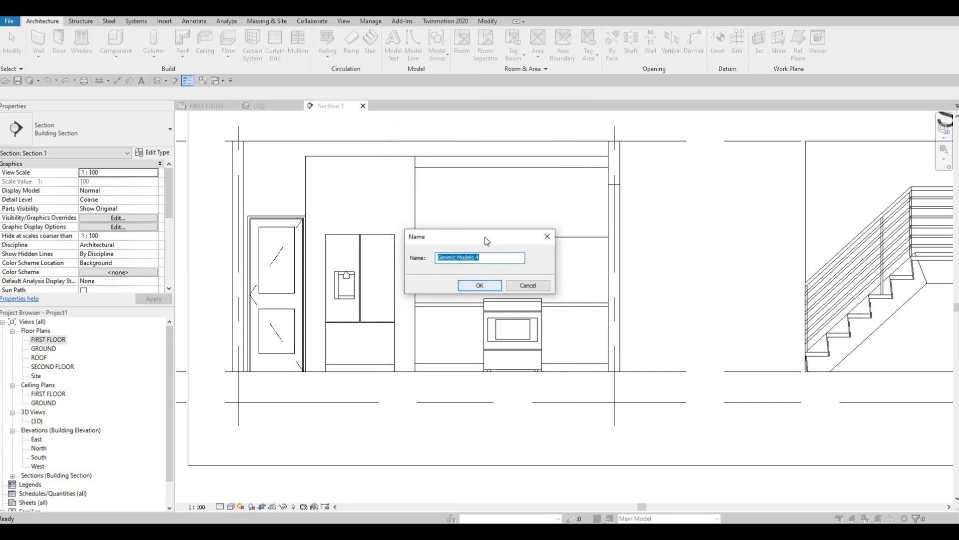
{"action": "left_click", "coordinate": [481, 285]}
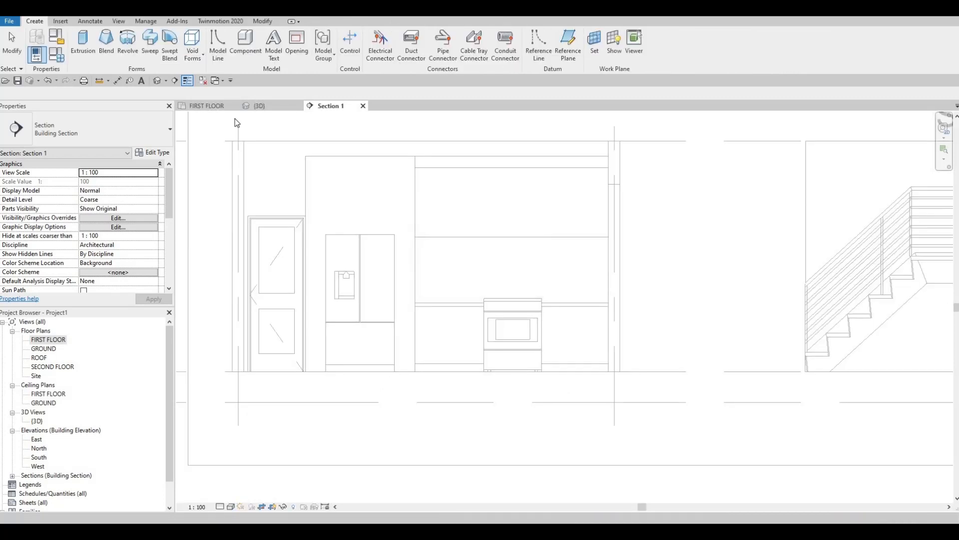
Start an extrusion and pick the upper cabinet's front face as its work plane.
{"action": "left_click", "coordinate": [88, 51]}
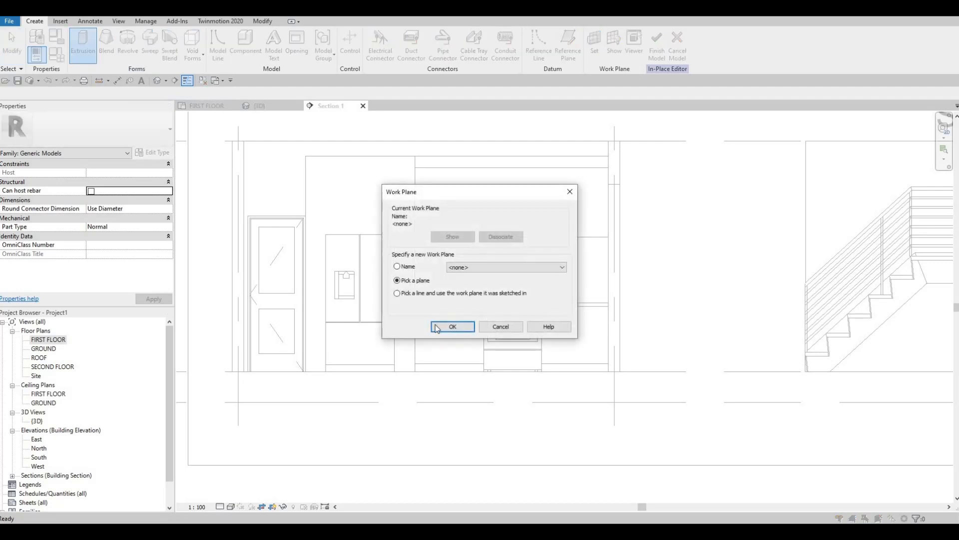
{"action": "left_click", "coordinate": [453, 327]}
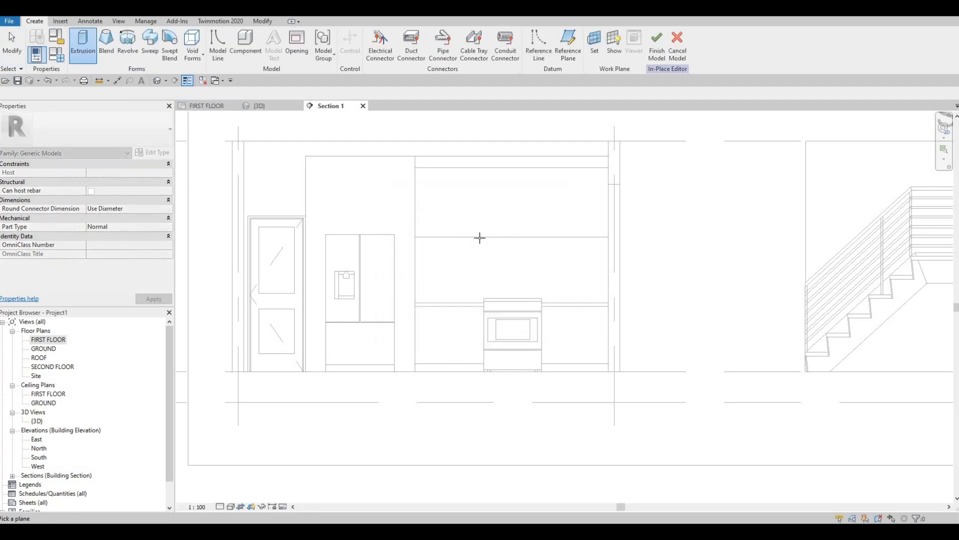
{"action": "left_click", "coordinate": [483, 239]}
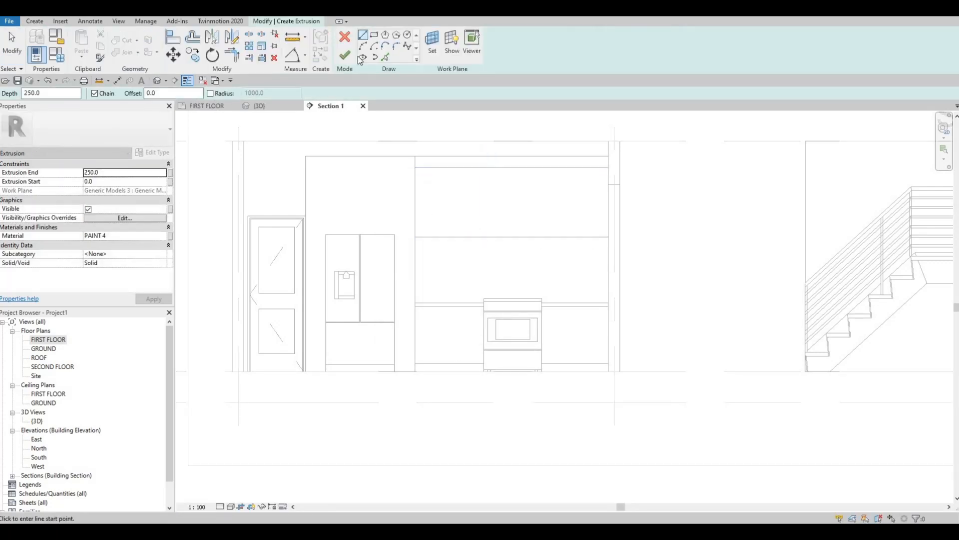
Sketch a rectangle inset 10 mm from the edges of the upper cabinet's front, with an extrusion depth of 25 mm.
{"action": "left_click", "coordinate": [374, 35]}
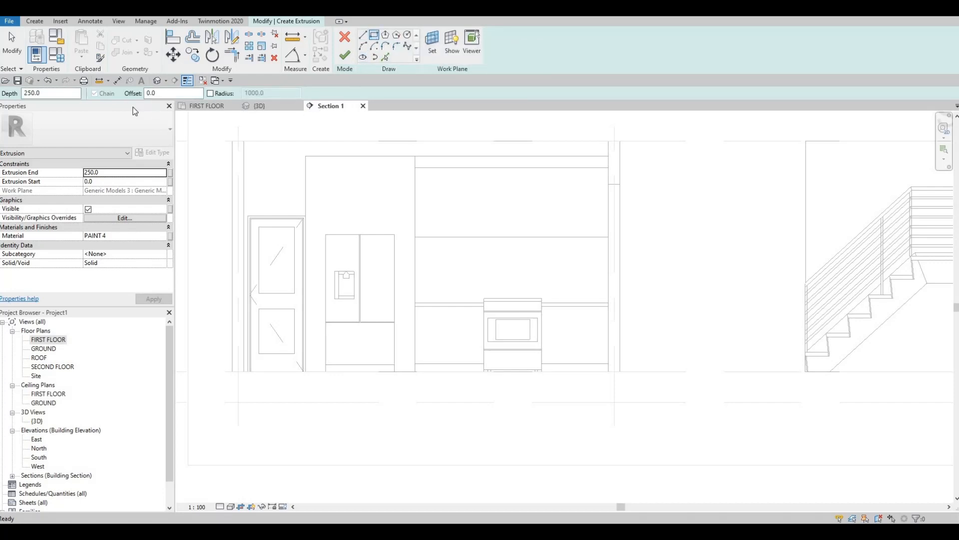
{"action": "double_click", "coordinate": [37, 94]}
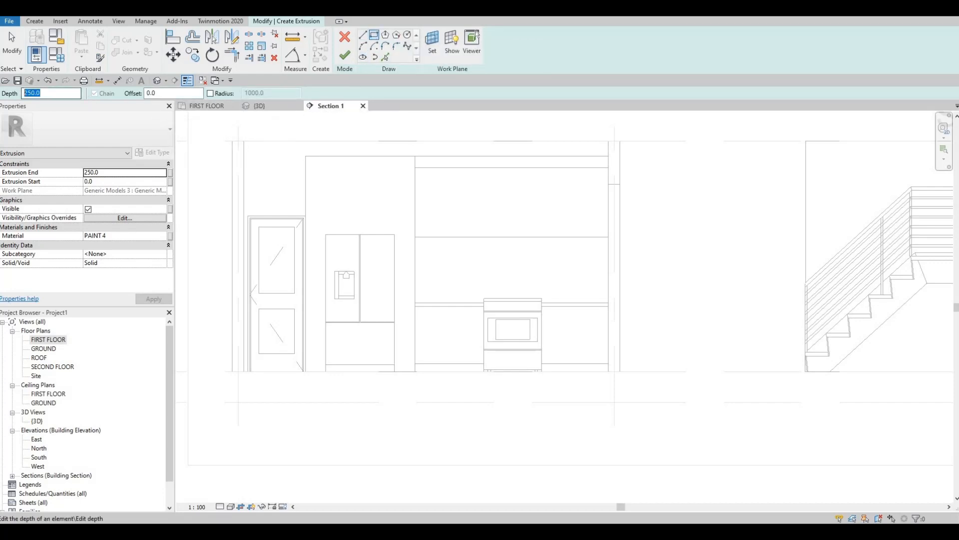
{"action": "type", "text": "25"}
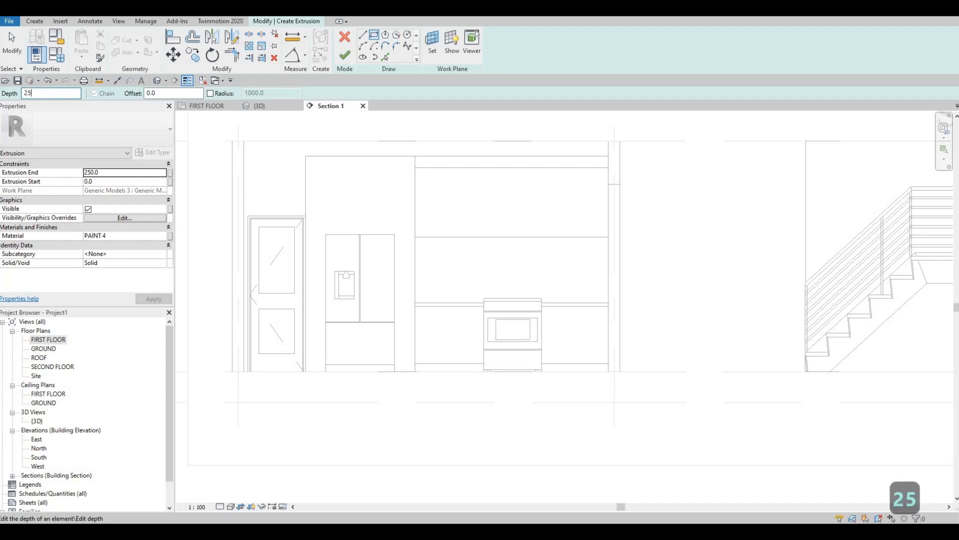
{"action": "left_click", "coordinate": [375, 36]}
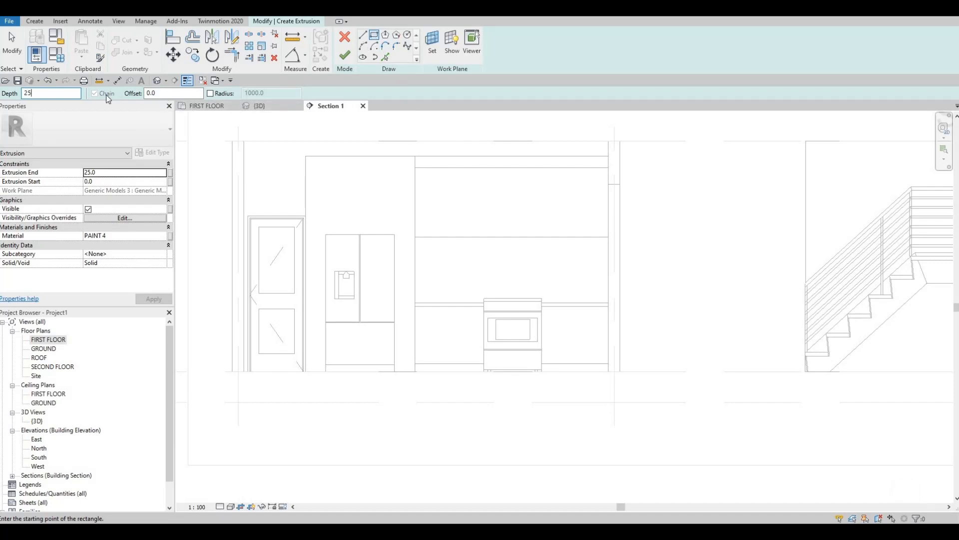
{"action": "key", "text": "Tab"}
{"action": "type", "text": "10"}
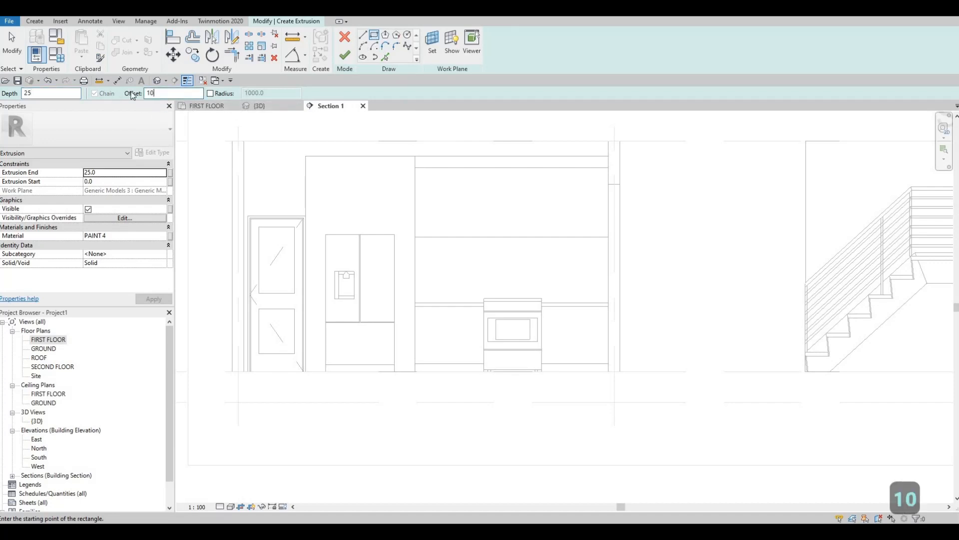
{"action": "scroll", "coordinate": [396, 167], "scroll_direction": "up", "scroll_amount": 4}
{"action": "left_click", "coordinate": [396, 164]}
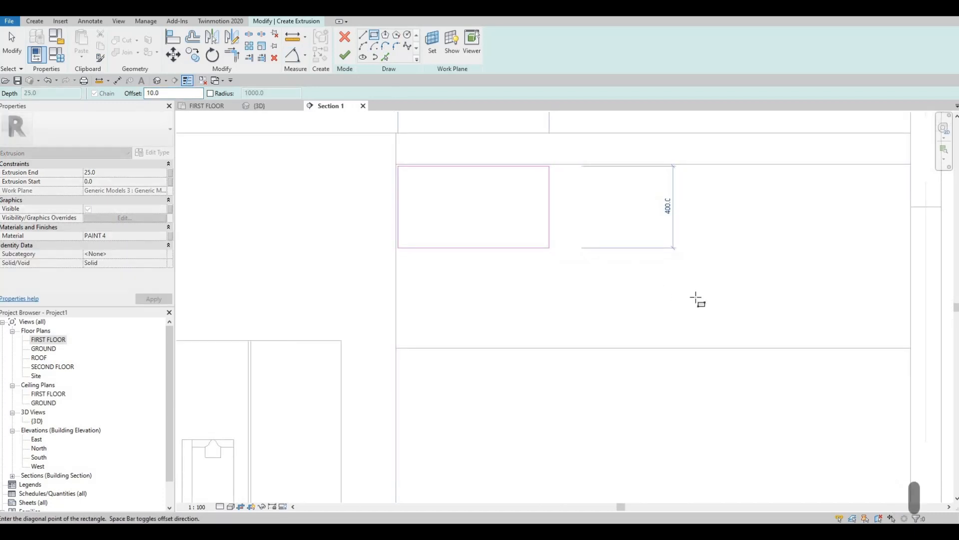
{"action": "left_click", "coordinate": [915, 348]}
{"action": "key", "text": "Escape"}
{"action": "key", "text": "Escape"}
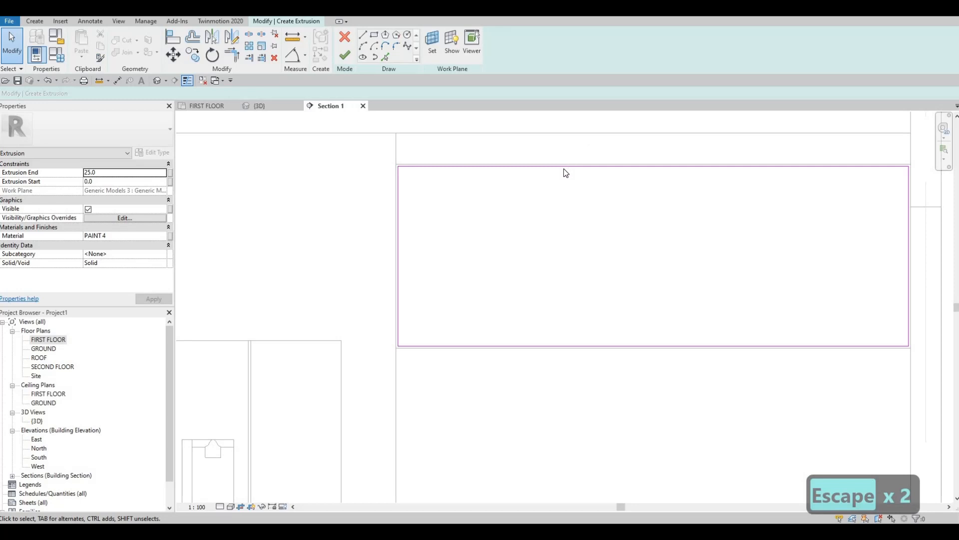
Move the sketched rectangle's top line down to leave room for a narrow panel below the strip.
{"action": "left_click", "coordinate": [507, 168]}
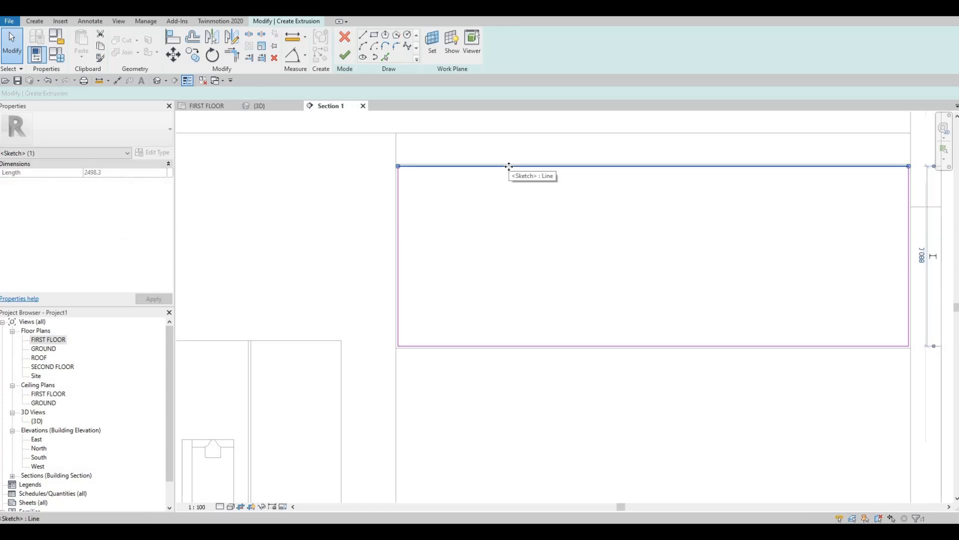
{"action": "left_click_drag", "start_coordinate": [508, 177], "coordinate": [509, 204]}
{"action": "key", "text": "Escape"}
{"action": "key", "text": "Escape"}
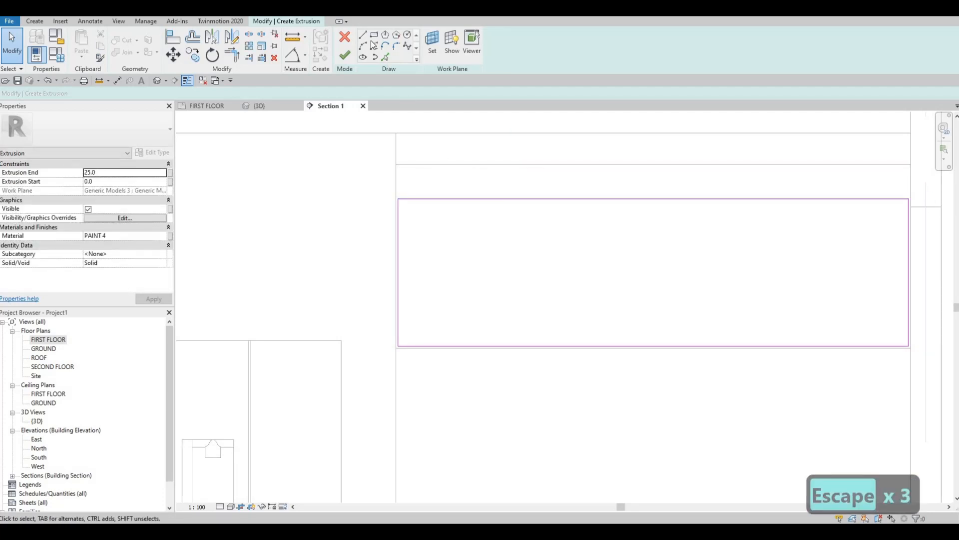
Sketch a 150 mm high rectangle with a 10 mm offset above the first one, and check both against the cabinet in 3D.
{"action": "left_click", "coordinate": [374, 34]}
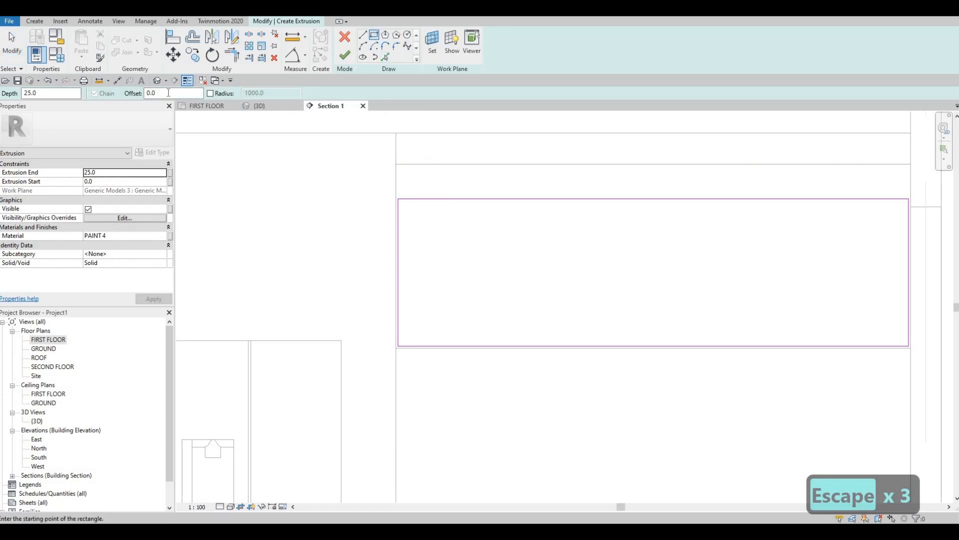
{"action": "left_click", "coordinate": [170, 93]}
{"action": "type", "text": "10"}
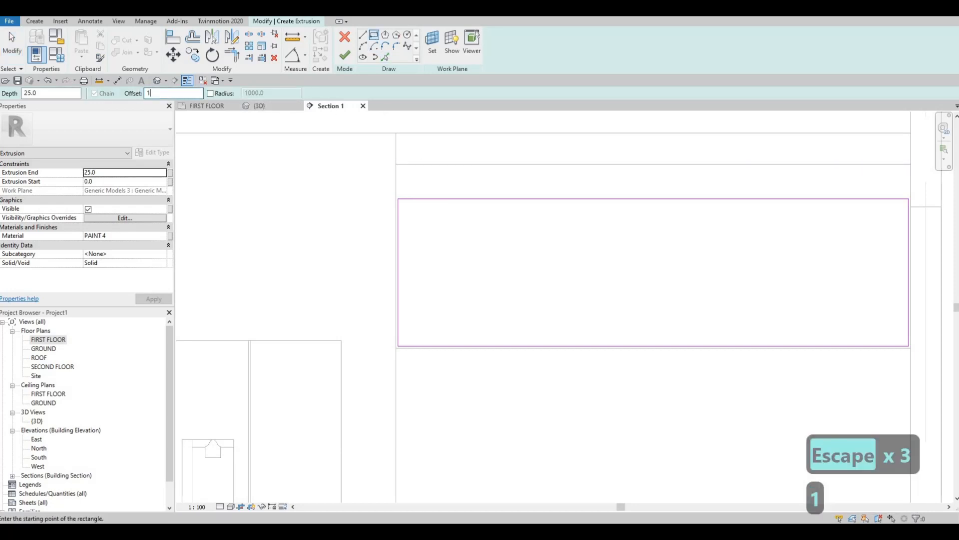
{"action": "key", "text": "Return"}
{"action": "scroll", "coordinate": [411, 174], "scroll_direction": "up", "scroll_amount": 1}
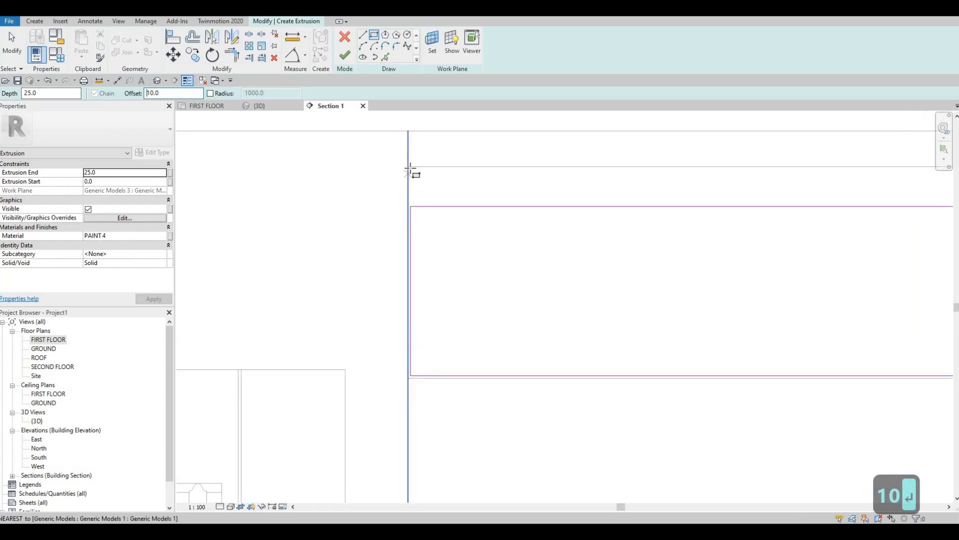
{"action": "left_click", "coordinate": [407, 165]}
{"action": "key", "text": "space"}
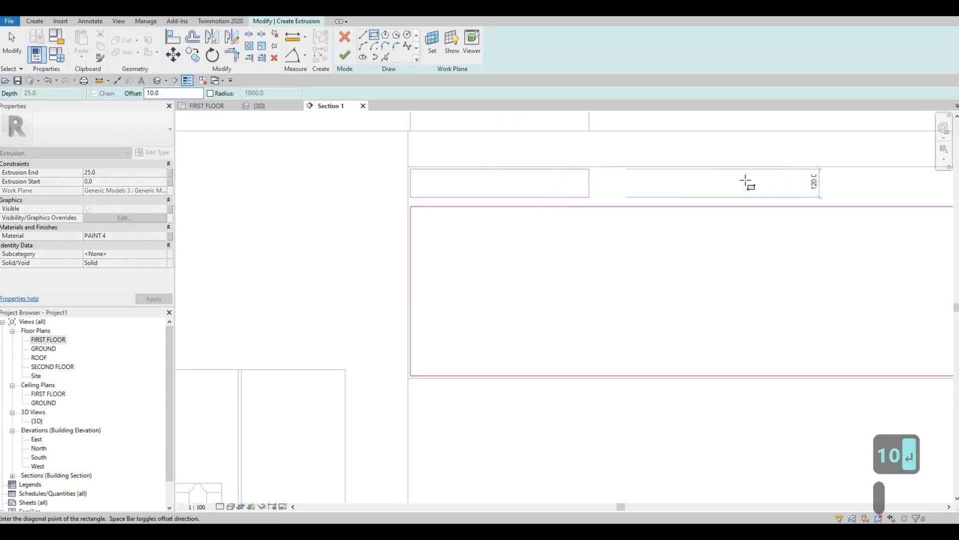
{"action": "middle_click_drag", "start_coordinate": [947, 202], "coordinate": [813, 175]}
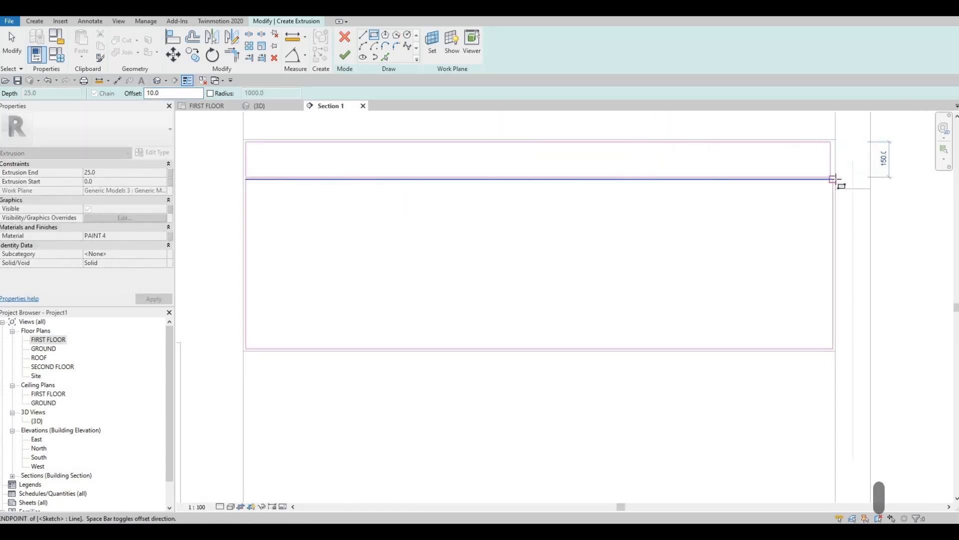
{"action": "scroll", "coordinate": [841, 180], "scroll_direction": "up", "scroll_amount": 2}
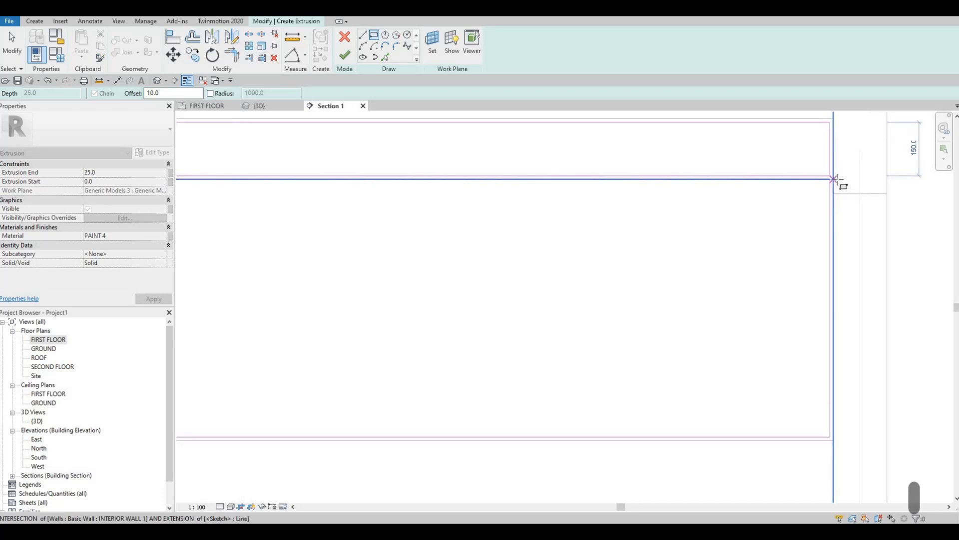
{"action": "key", "text": "Escape"}
{"action": "key", "text": "Escape"}
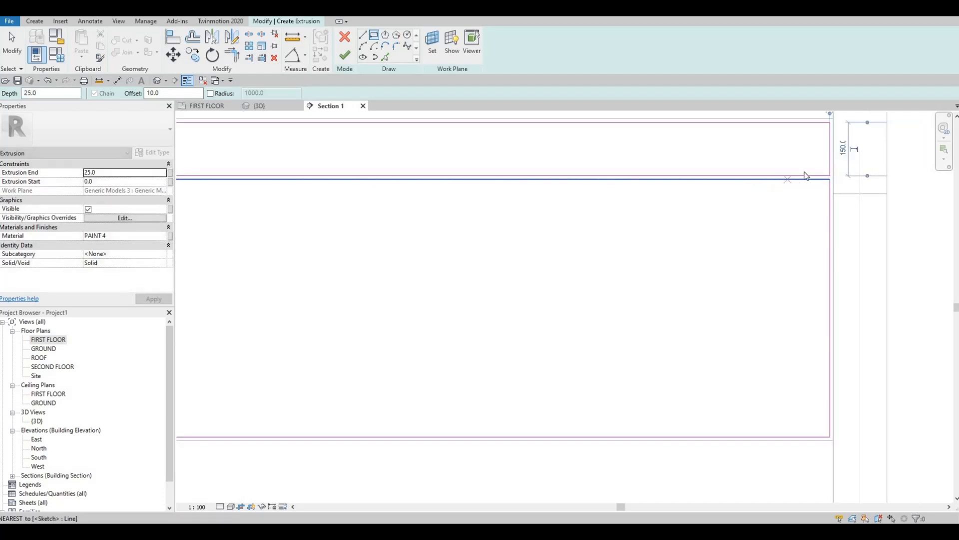
{"action": "scroll", "coordinate": [716, 189], "scroll_direction": "down", "scroll_amount": 4}
{"action": "middle_click_drag", "start_coordinate": [750, 185], "coordinate": [712, 188]}
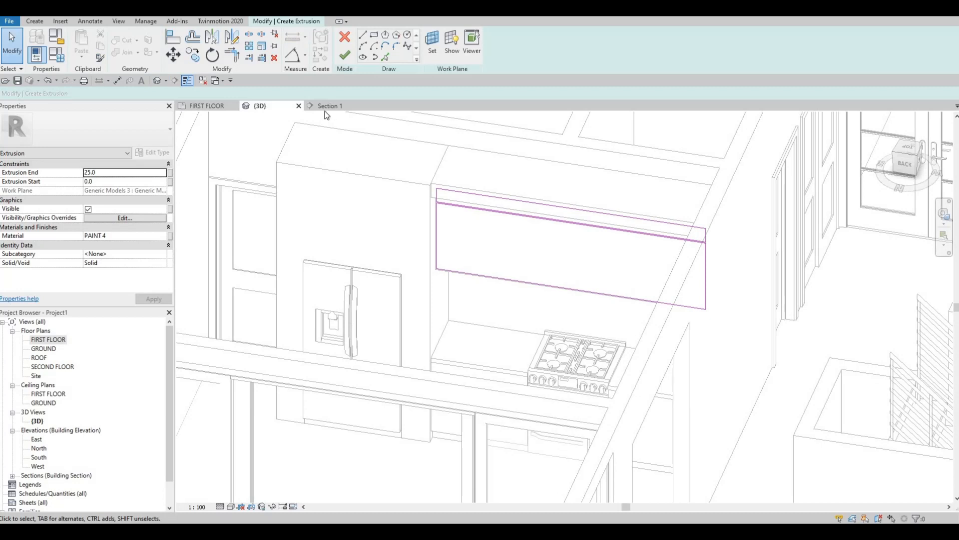
{"action": "middle_click_drag", "start_coordinate": [517, 217], "coordinate": [451, 194]}
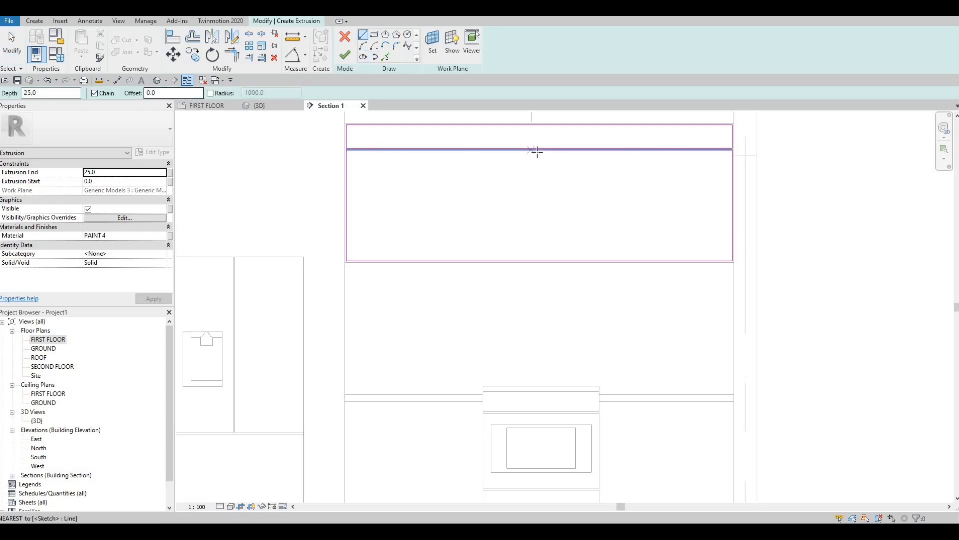
Draw a vertical line through the middle of the large panel rectangle and add parallel lines offset 5 mm on each side of it.
{"action": "left_click", "coordinate": [542, 253]}
{"action": "key", "text": "Escape"}
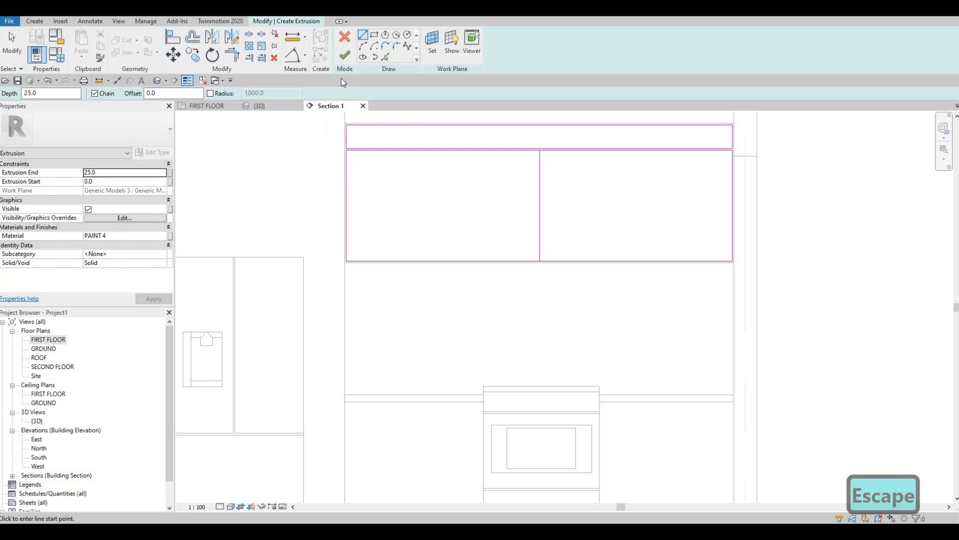
{"action": "left_click", "coordinate": [385, 57]}
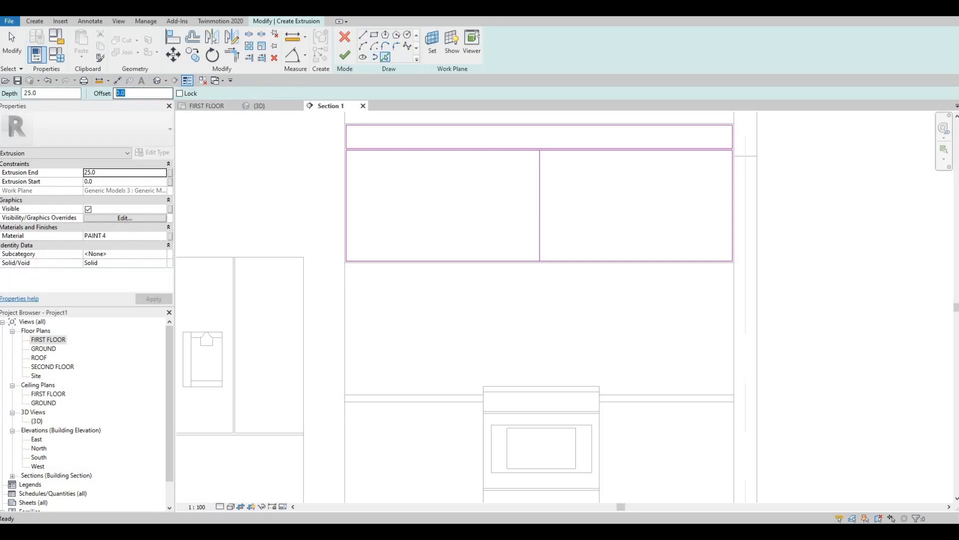
{"action": "type", "text": "5"}
{"action": "key", "text": "Return"}
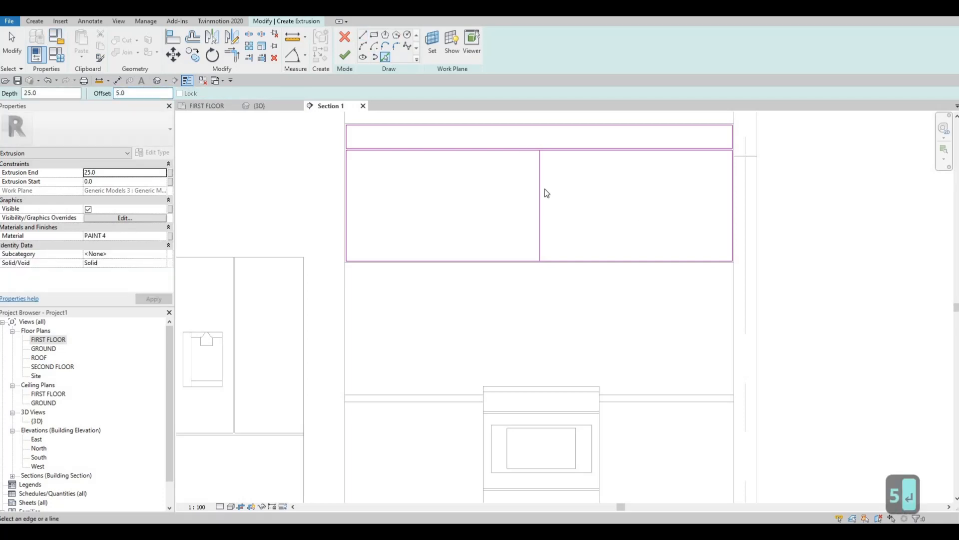
{"action": "scroll", "coordinate": [544, 126], "scroll_direction": "up", "scroll_amount": 5}
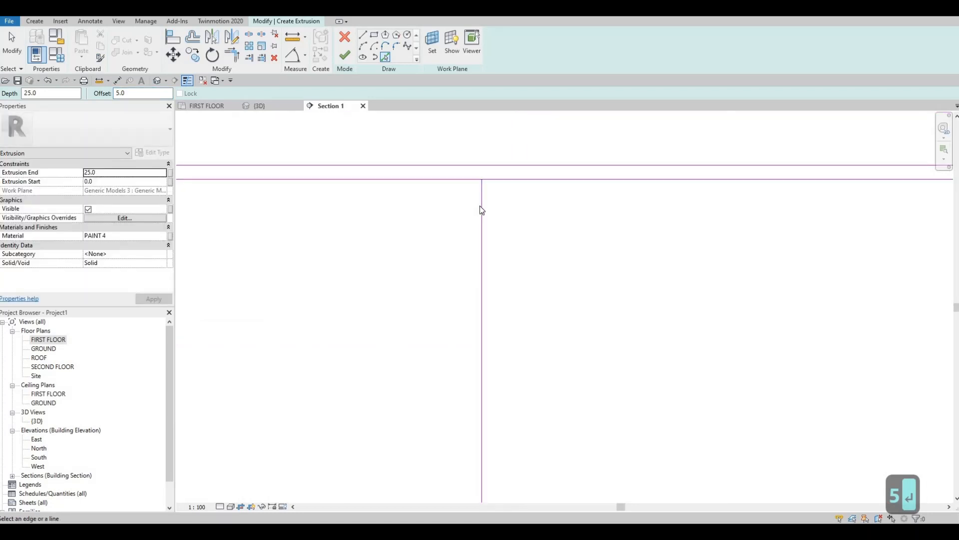
{"action": "left_click", "coordinate": [481, 210]}
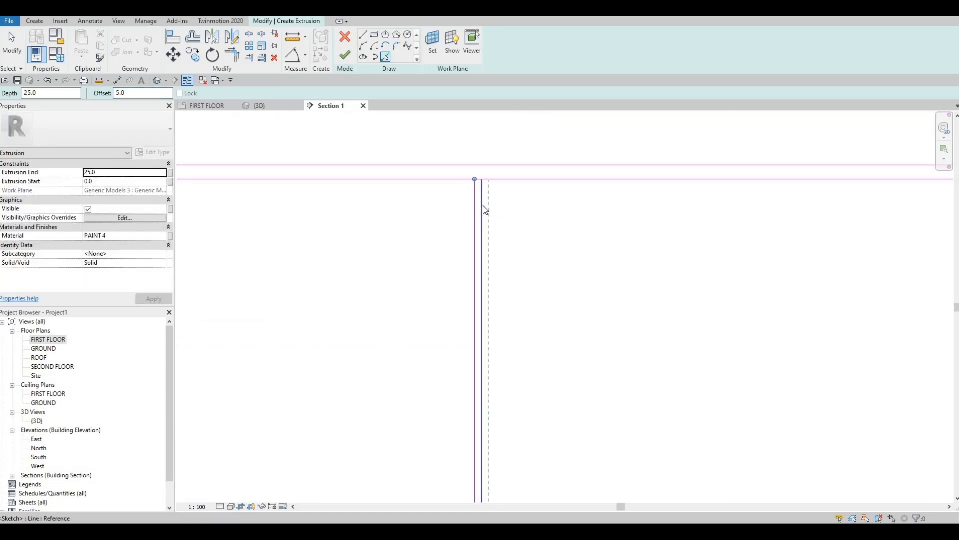
{"action": "left_click", "coordinate": [484, 208]}
{"action": "key", "text": "Escape"}
{"action": "key", "text": "Escape"}
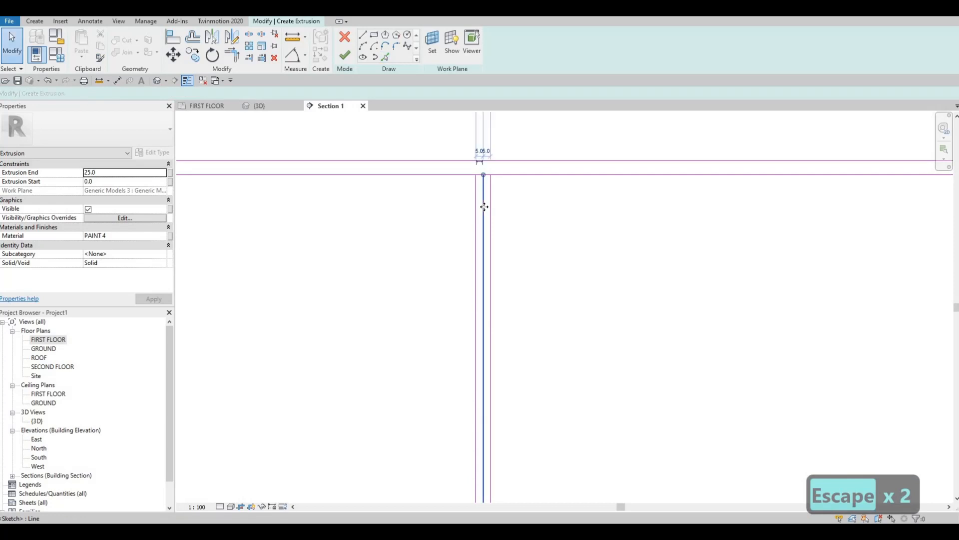
Delete the original centre line between the two offset lines.
{"action": "left_click", "coordinate": [484, 205]}
{"action": "key", "text": "Delete"}
{"action": "scroll", "coordinate": [510, 160], "scroll_direction": "down", "scroll_amount": 1}
{"action": "scroll", "coordinate": [525, 190], "scroll_direction": "down", "scroll_amount": 4}
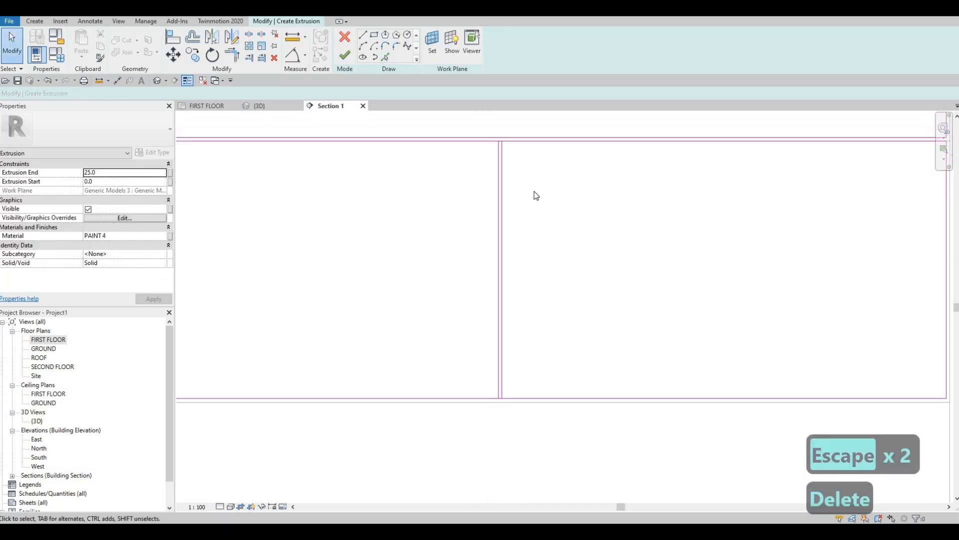
{"action": "key", "text": "Escape"}
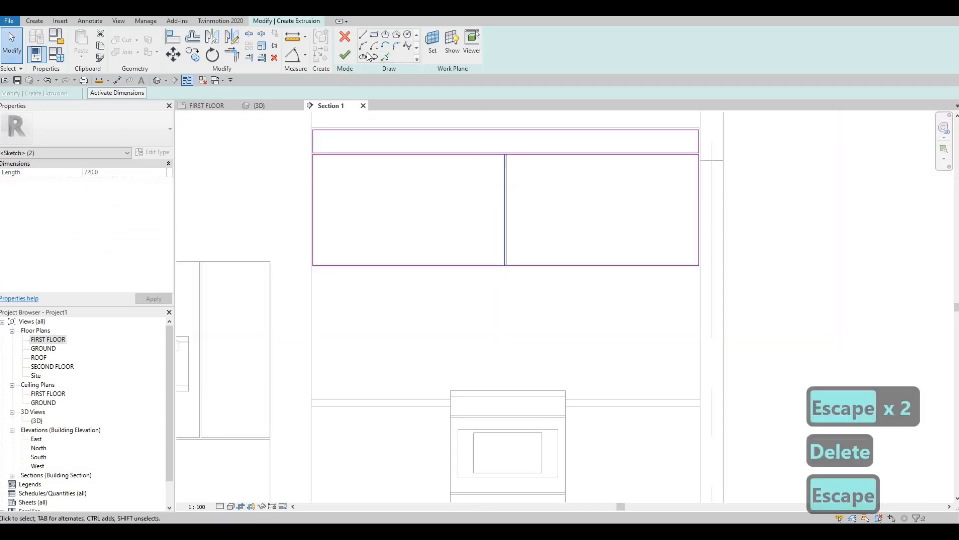
Copy the central pair of vertical lines 640 mm to the left within the large panel rectangle.
{"action": "left_click", "coordinate": [192, 54]}
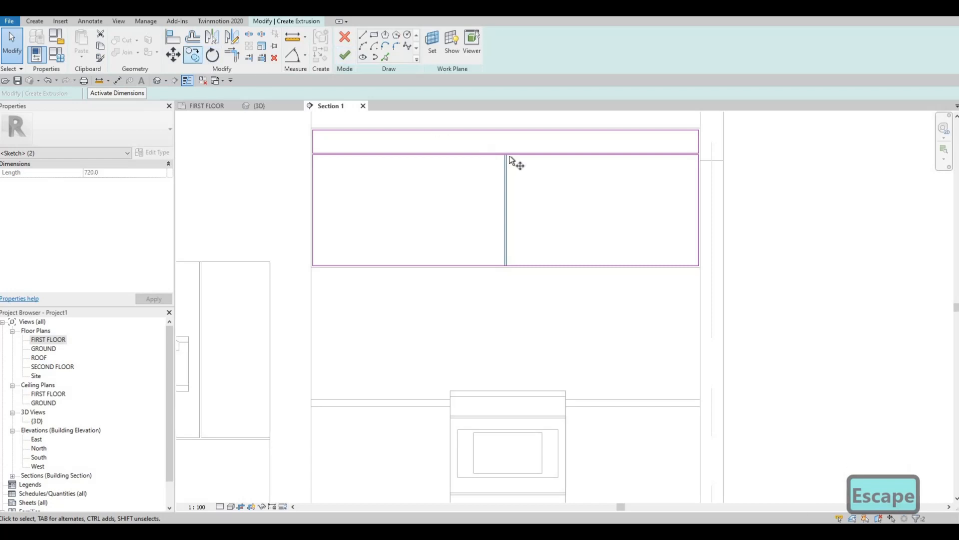
{"action": "scroll", "coordinate": [520, 160], "scroll_direction": "up", "scroll_amount": 5}
{"action": "scroll", "coordinate": [521, 160], "scroll_direction": "up", "scroll_amount": 5}
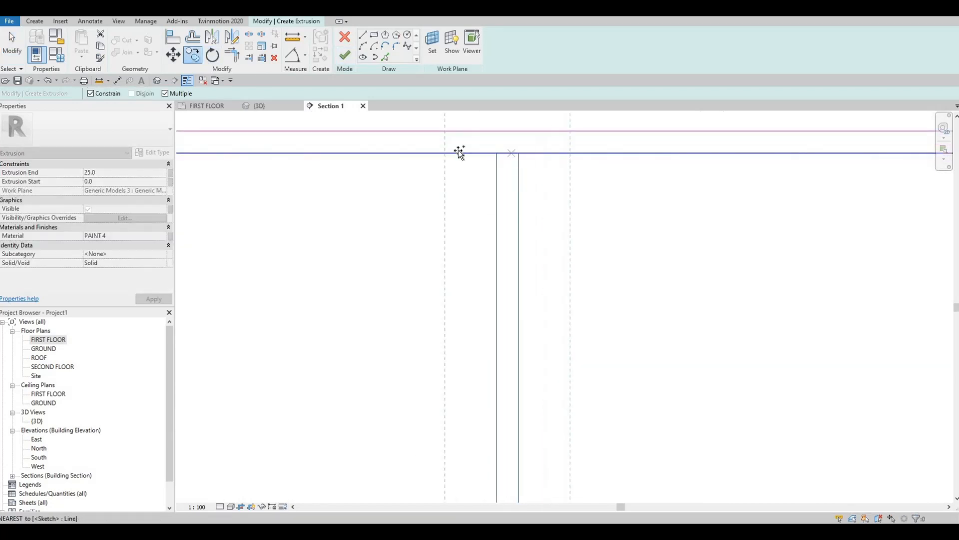
{"action": "left_click", "coordinate": [458, 152]}
{"action": "scroll", "coordinate": [354, 175], "scroll_direction": "down", "scroll_amount": 4}
{"action": "middle_click_drag", "start_coordinate": [353, 175], "coordinate": [482, 182]}
{"action": "middle_click_drag", "start_coordinate": [421, 187], "coordinate": [541, 192]}
{"action": "scroll", "coordinate": [502, 177], "scroll_direction": "down", "scroll_amount": 4}
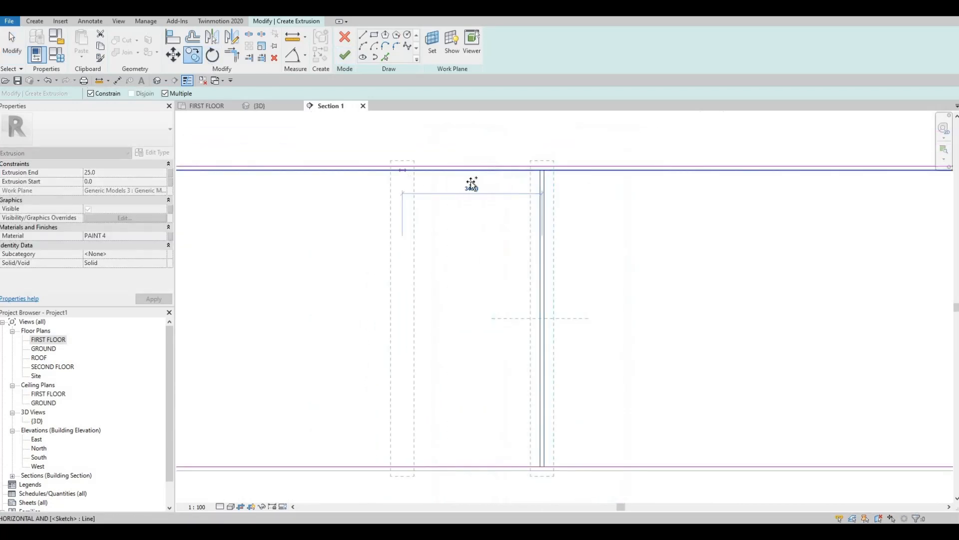
{"action": "middle_click_drag", "start_coordinate": [471, 184], "coordinate": [599, 191]}
{"action": "scroll", "coordinate": [425, 183], "scroll_direction": "down", "scroll_amount": 2}
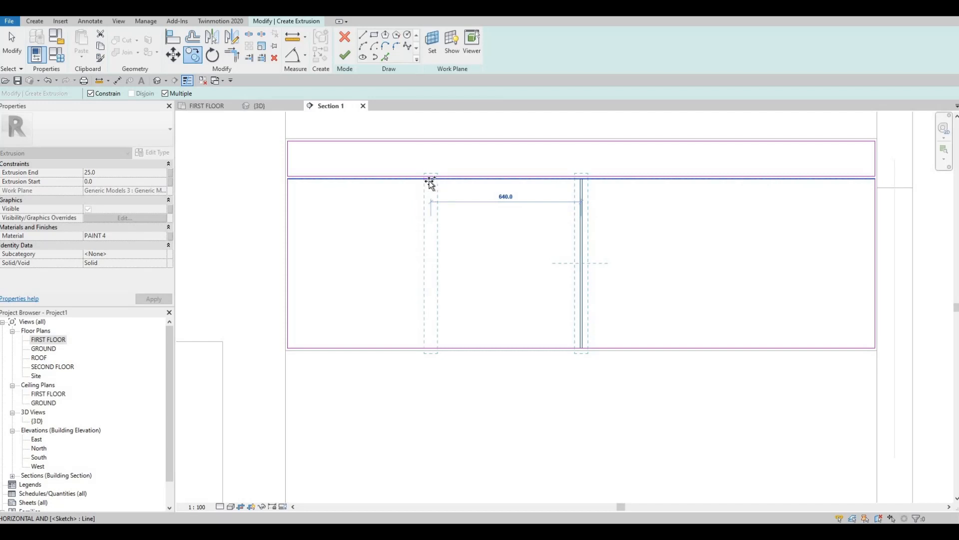
{"action": "left_click", "coordinate": [437, 197]}
{"action": "key", "text": "Escape"}
{"action": "key", "text": "Escape"}
{"action": "key", "text": "Escape"}
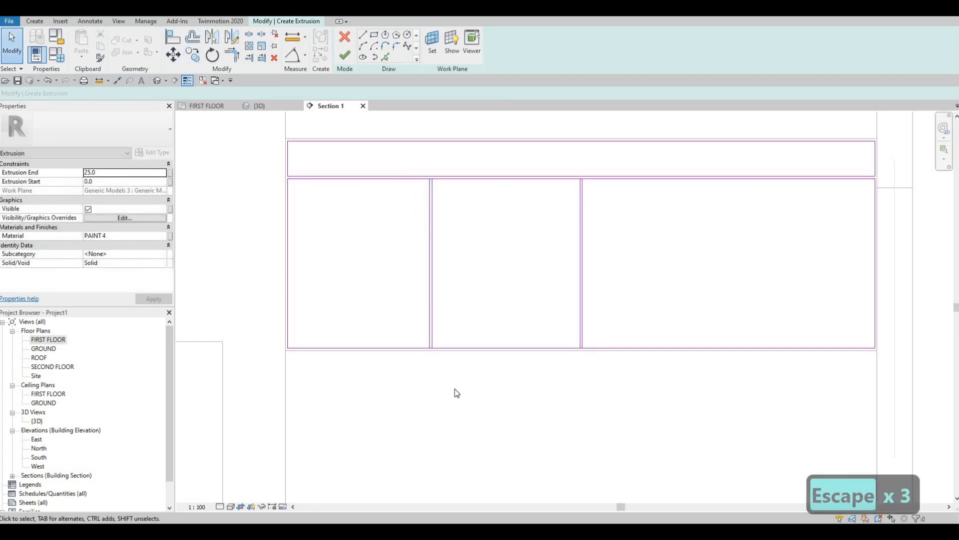
Mirror the copied line pair to the right half about a vertical axis through the middle of the central gap.
{"action": "left_click_drag", "start_coordinate": [455, 389], "coordinate": [455, 388]}
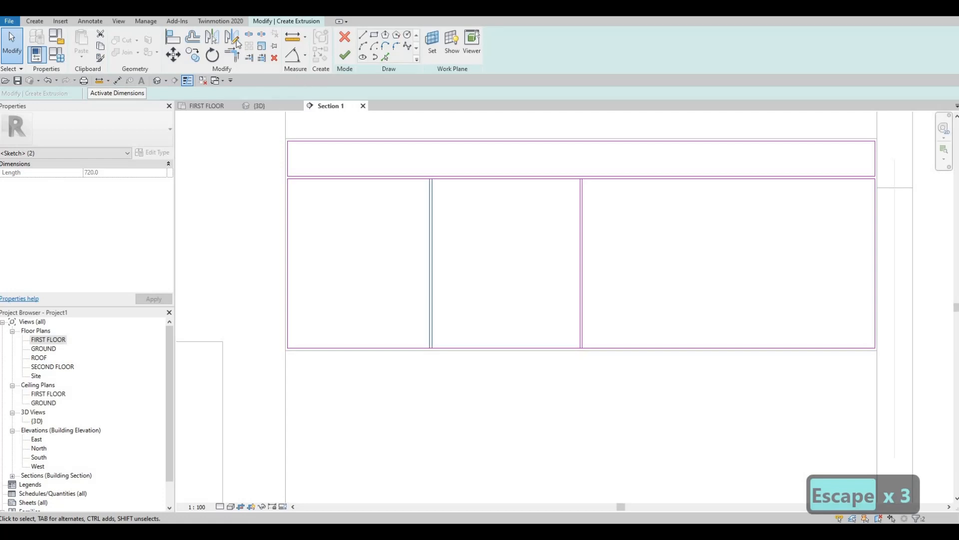
{"action": "key", "text": "m"}
{"action": "key", "text": "m"}
{"action": "scroll", "coordinate": [597, 207], "scroll_direction": "up", "scroll_amount": 5}
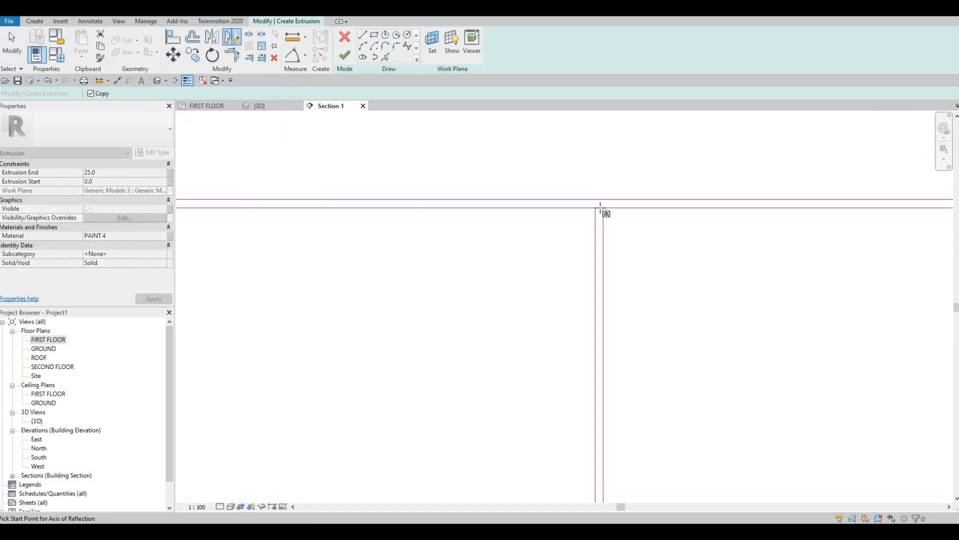
{"action": "left_click", "coordinate": [603, 206]}
{"action": "left_click", "coordinate": [602, 257]}
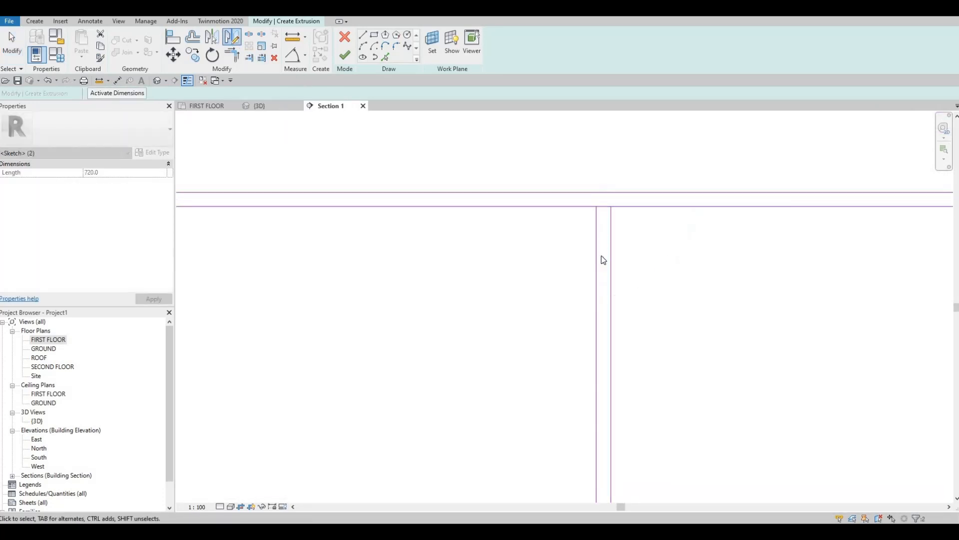
{"action": "scroll", "coordinate": [603, 258], "scroll_direction": "down", "scroll_amount": 2}
{"action": "scroll", "coordinate": [628, 216], "scroll_direction": "down", "scroll_amount": 3}
{"action": "key", "text": "Escape"}
{"action": "key", "text": "Escape"}
{"action": "key", "text": "Escape"}
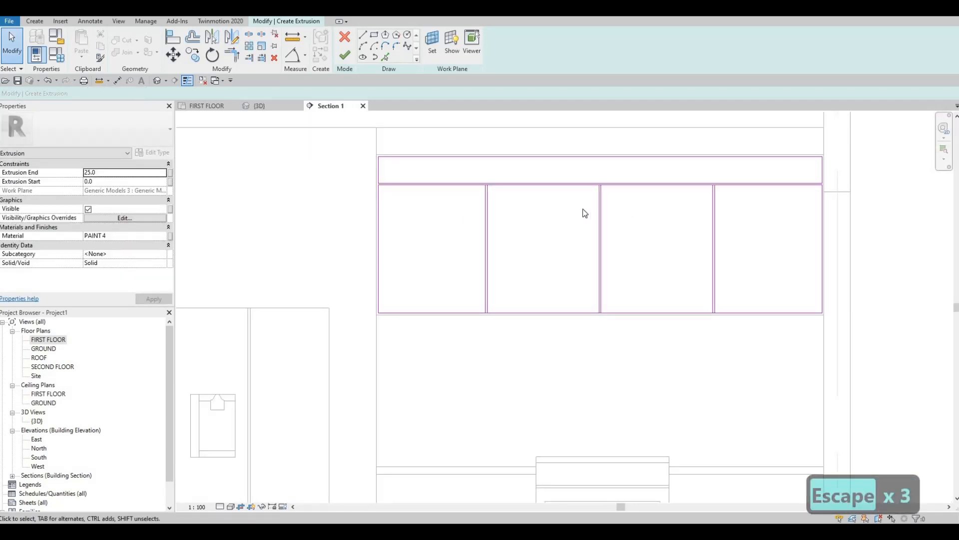
Split the large rectangle's top line inside the gaps between the vertical line pairs.
{"action": "key", "text": "s"}
{"action": "key", "text": "l"}
{"action": "scroll", "coordinate": [477, 181], "scroll_direction": "up", "scroll_amount": 5}
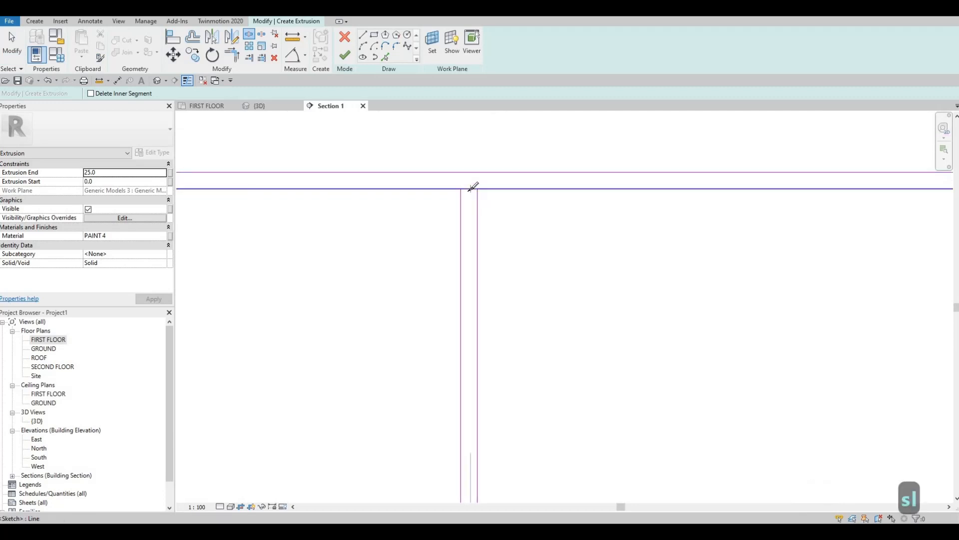
{"action": "left_click", "coordinate": [470, 189]}
{"action": "scroll", "coordinate": [639, 195], "scroll_direction": "down", "scroll_amount": 3}
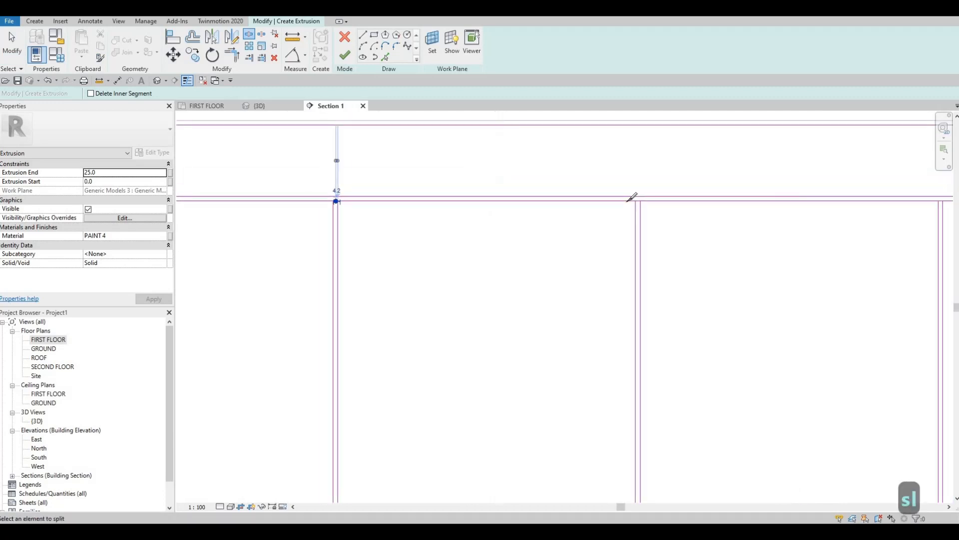
{"action": "scroll", "coordinate": [632, 197], "scroll_direction": "up", "scroll_amount": 3}
{"action": "scroll", "coordinate": [564, 191], "scroll_direction": "down", "scroll_amount": 3}
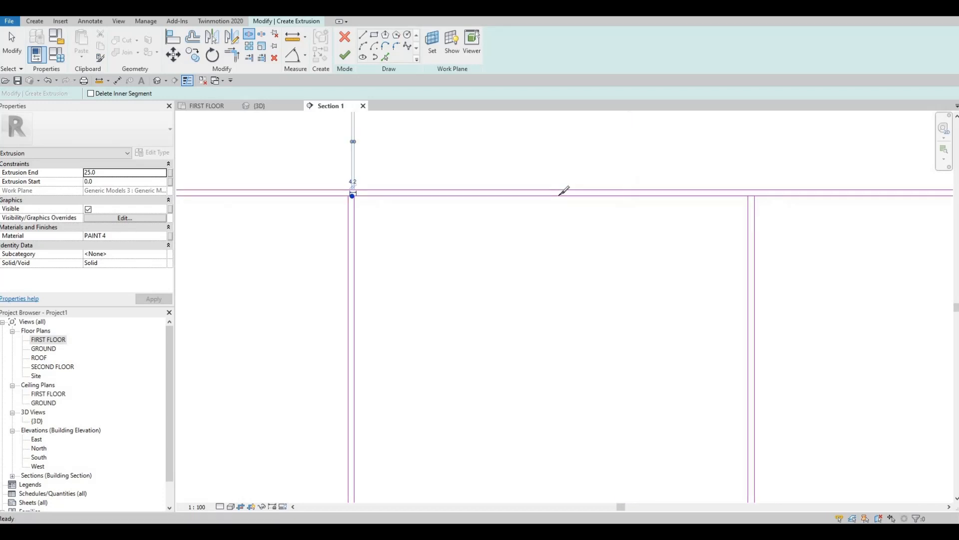
{"action": "scroll", "coordinate": [570, 195], "scroll_direction": "up", "scroll_amount": 3}
{"action": "scroll", "coordinate": [571, 198], "scroll_direction": "up", "scroll_amount": 3}
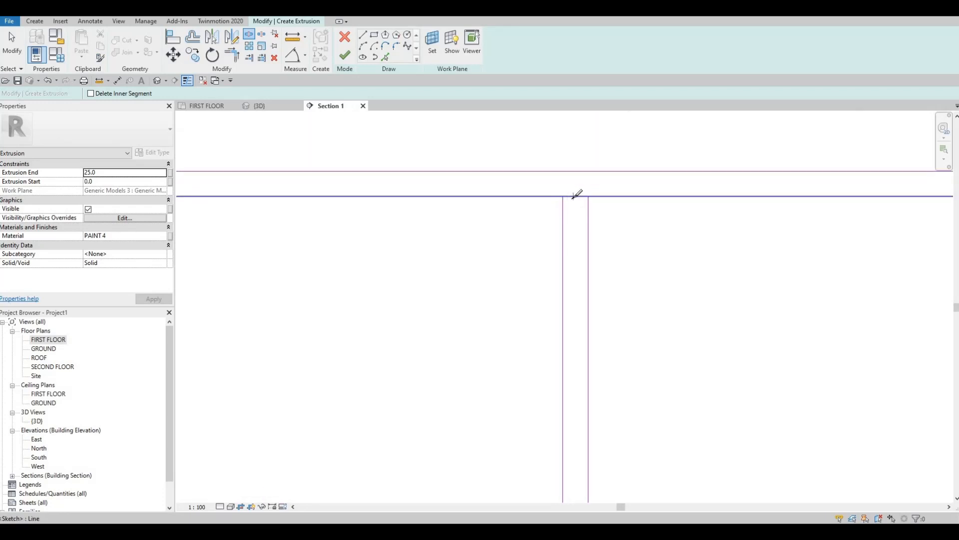
{"action": "left_click", "coordinate": [573, 197]}
{"action": "scroll", "coordinate": [571, 201], "scroll_direction": "down", "scroll_amount": 4}
{"action": "scroll", "coordinate": [579, 272], "scroll_direction": "down", "scroll_amount": 3}
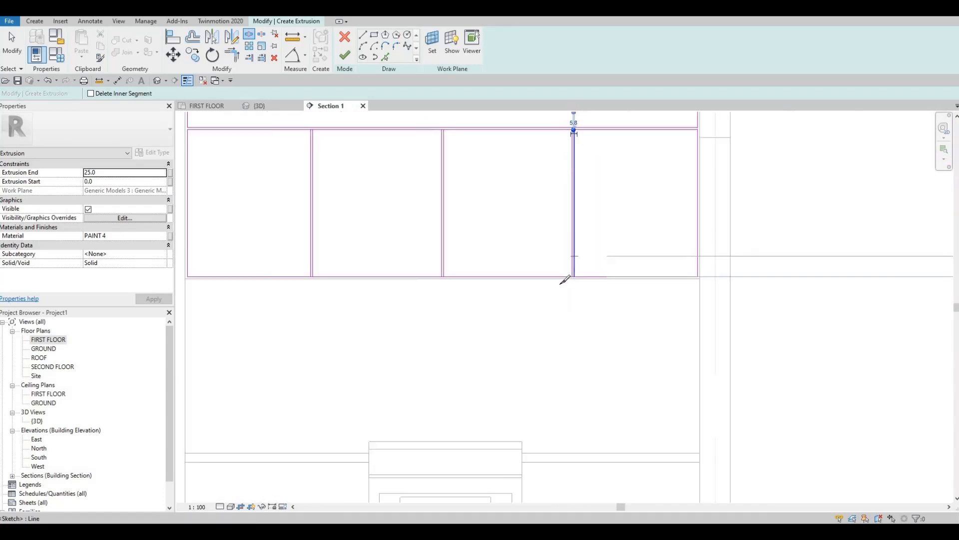
Split the large rectangle's bottom line inside each of the three gaps between the door panels.
{"action": "scroll", "coordinate": [584, 262], "scroll_direction": "up", "scroll_amount": 4}
{"action": "scroll", "coordinate": [573, 262], "scroll_direction": "up", "scroll_amount": 2}
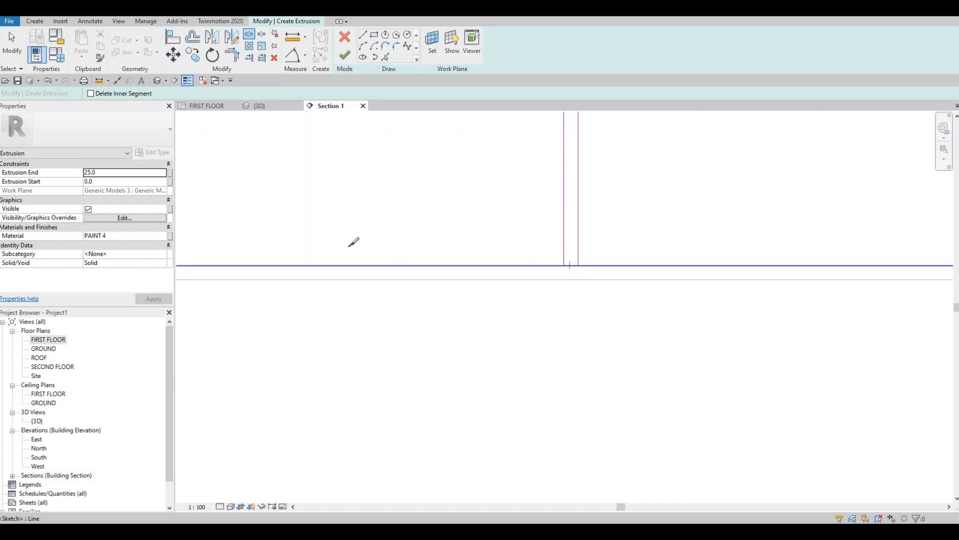
{"action": "left_click", "coordinate": [570, 266]}
{"action": "scroll", "coordinate": [354, 249], "scroll_direction": "down", "scroll_amount": 4}
{"action": "scroll", "coordinate": [670, 282], "scroll_direction": "up", "scroll_amount": 2}
{"action": "scroll", "coordinate": [668, 284], "scroll_direction": "up", "scroll_amount": 2}
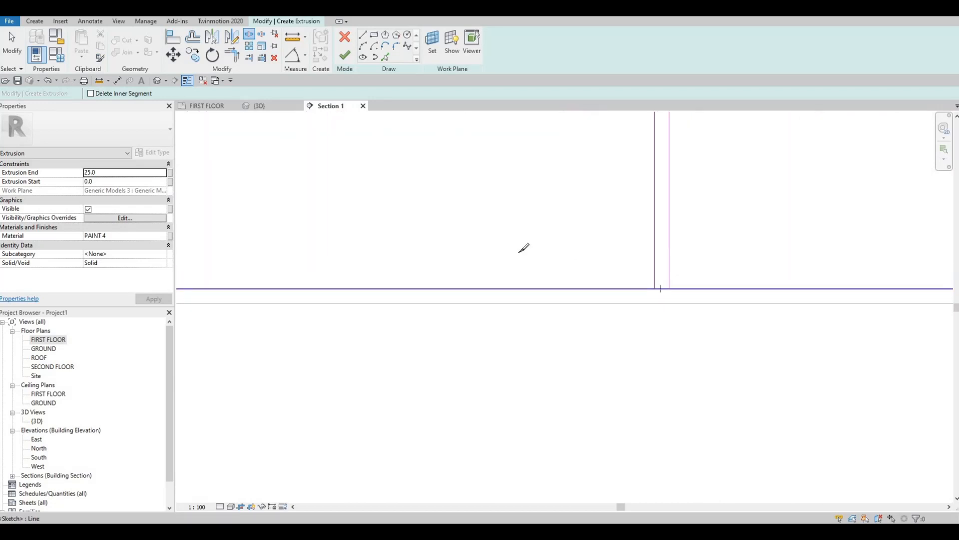
{"action": "left_click", "coordinate": [661, 289]}
{"action": "scroll", "coordinate": [517, 254], "scroll_direction": "down", "scroll_amount": 4}
{"action": "middle_click_drag", "start_coordinate": [299, 272], "coordinate": [669, 290]}
{"action": "scroll", "coordinate": [503, 288], "scroll_direction": "up", "scroll_amount": 3}
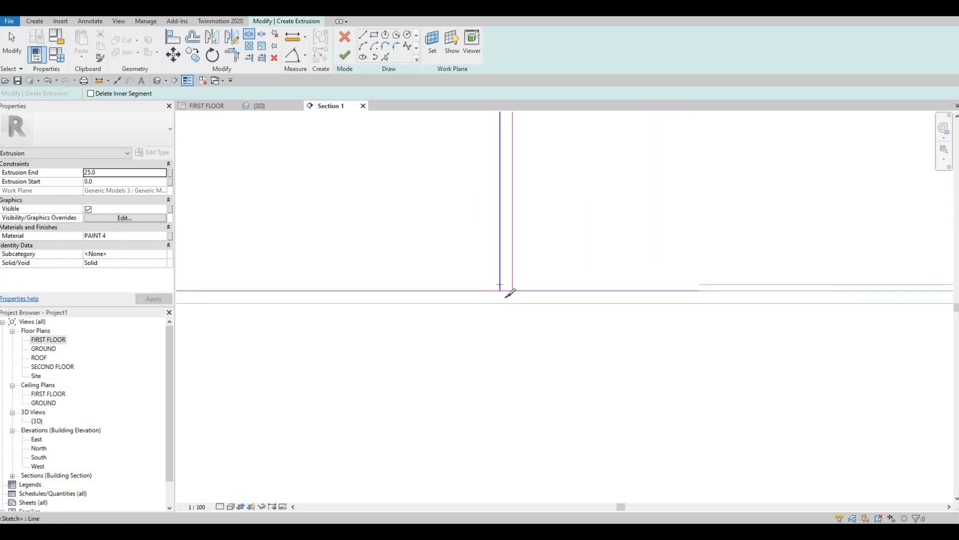
{"action": "scroll", "coordinate": [505, 289], "scroll_direction": "up", "scroll_amount": 2}
{"action": "left_click", "coordinate": [509, 291]}
{"action": "scroll", "coordinate": [514, 270], "scroll_direction": "down", "scroll_amount": 2}
{"action": "key", "text": "Escape"}
{"action": "key", "text": "Escape"}
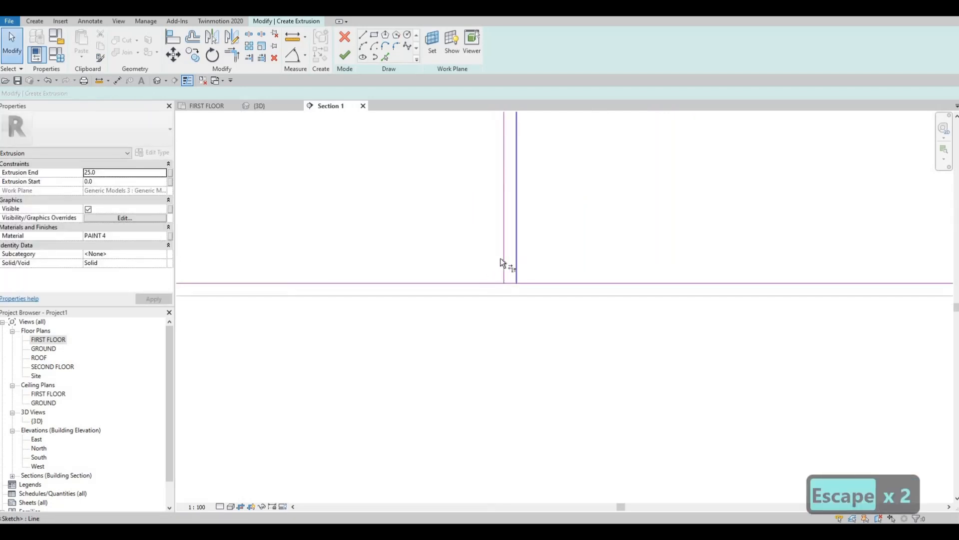
Trim the bottom line to both vertical lines of the left gap so the adjacent panels get closed lower corners.
{"action": "key", "text": "t"}
{"action": "key", "text": "r"}
{"action": "left_click", "coordinate": [503, 257]}
{"action": "left_click", "coordinate": [482, 283]}
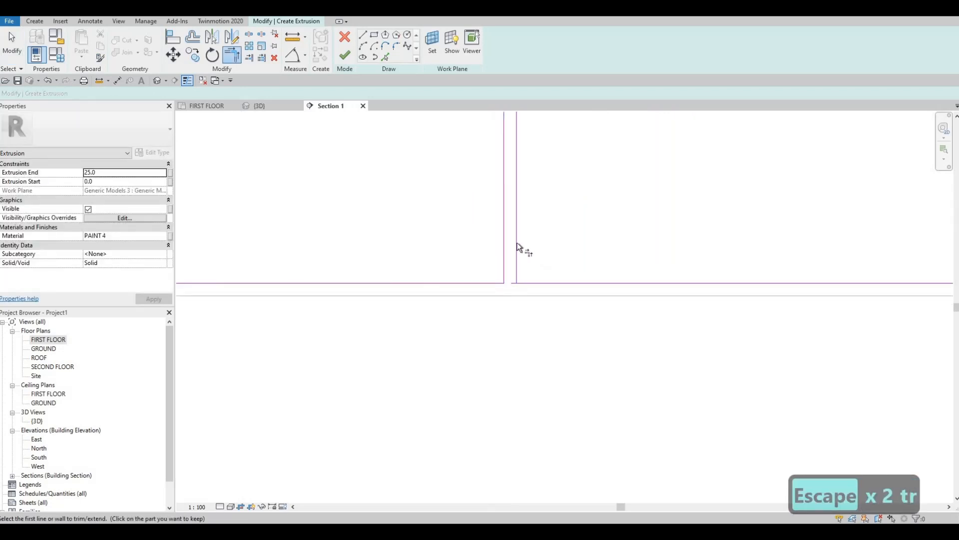
{"action": "left_click", "coordinate": [518, 231]}
{"action": "left_click", "coordinate": [538, 283]}
Trim the top line to both vertical lines of the left gap to separate the first two panels' upper corners.
{"action": "middle_click_drag", "start_coordinate": [535, 150], "coordinate": [530, 333]}
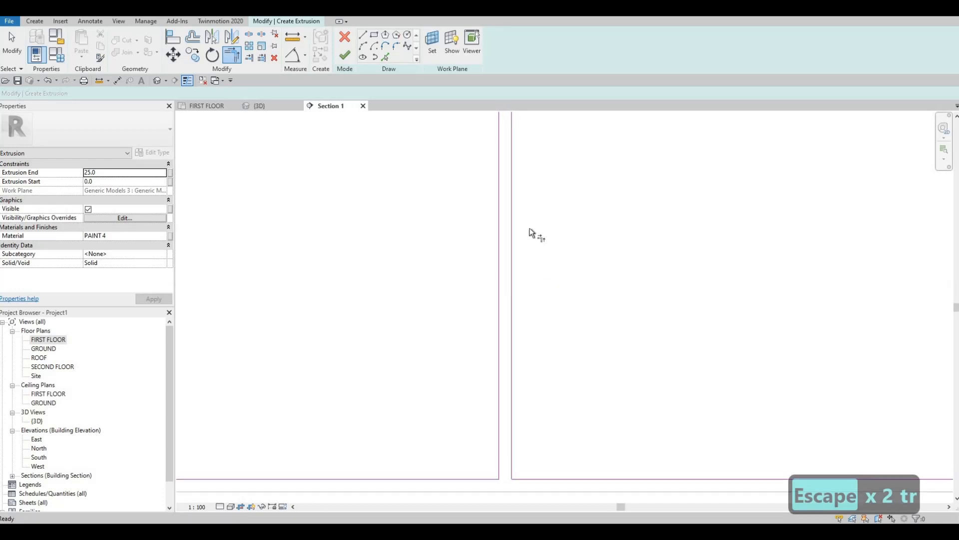
{"action": "scroll", "coordinate": [530, 228], "scroll_direction": "down", "scroll_amount": 2}
{"action": "middle_click_drag", "start_coordinate": [519, 170], "coordinate": [519, 319]}
{"action": "scroll", "coordinate": [506, 173], "scroll_direction": "down", "scroll_amount": 2}
{"action": "scroll", "coordinate": [514, 178], "scroll_direction": "up", "scroll_amount": 2}
{"action": "left_click", "coordinate": [514, 172]}
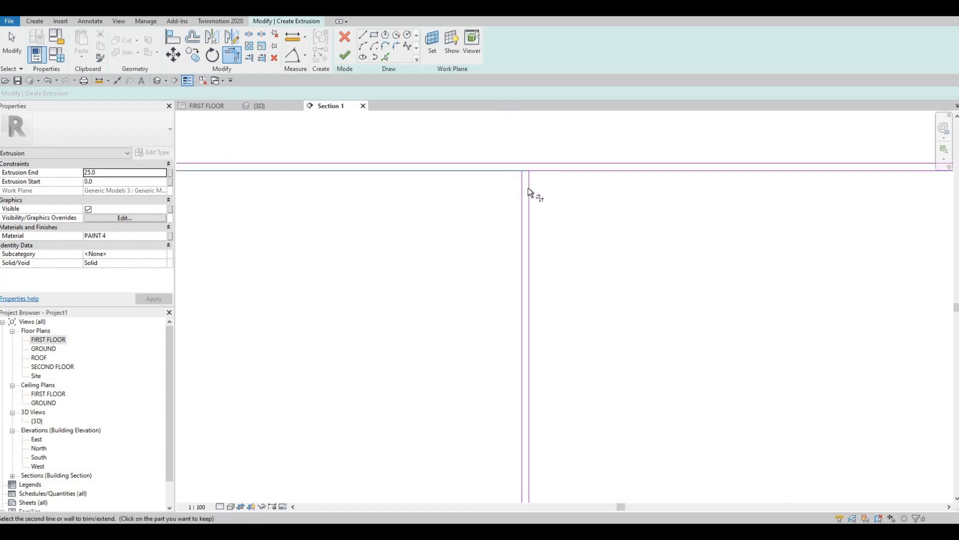
{"action": "left_click", "coordinate": [528, 187]}
{"action": "left_click", "coordinate": [547, 170]}
{"action": "scroll", "coordinate": [669, 197], "scroll_direction": "down", "scroll_amount": 2}
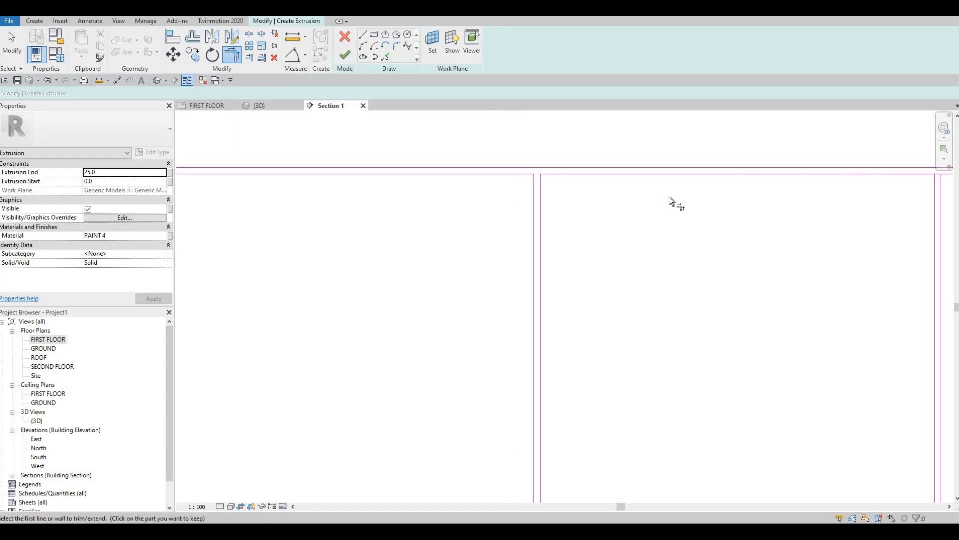
Trim the top line to the vertical lines of the middle and right gaps to form the remaining upper corners.
{"action": "middle_click_drag", "start_coordinate": [862, 183], "coordinate": [664, 185]}
{"action": "scroll", "coordinate": [667, 193], "scroll_direction": "up", "scroll_amount": 1}
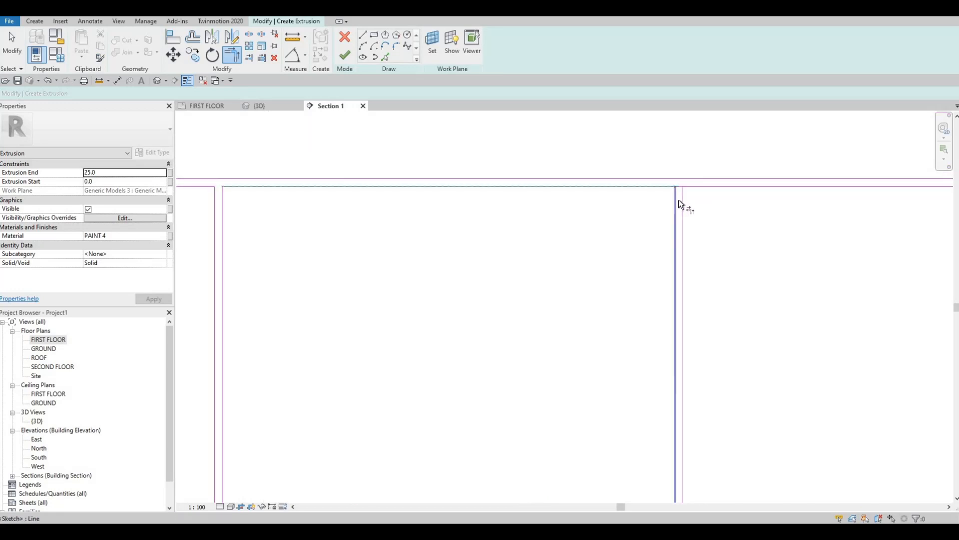
{"action": "left_click", "coordinate": [682, 199]}
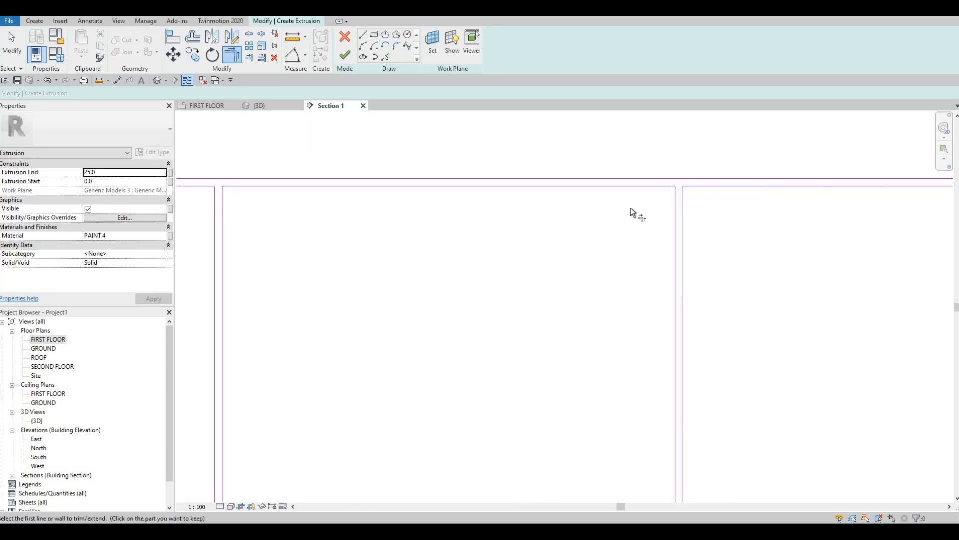
{"action": "scroll", "coordinate": [631, 207], "scroll_direction": "down", "scroll_amount": 1}
{"action": "middle_click_drag", "start_coordinate": [924, 193], "coordinate": [720, 189]}
{"action": "left_click", "coordinate": [727, 188]}
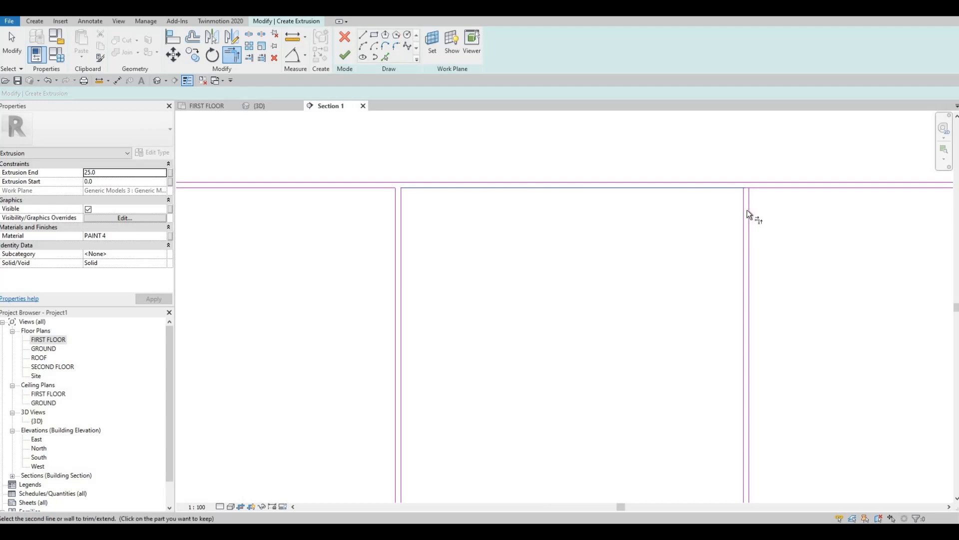
{"action": "left_click", "coordinate": [747, 210]}
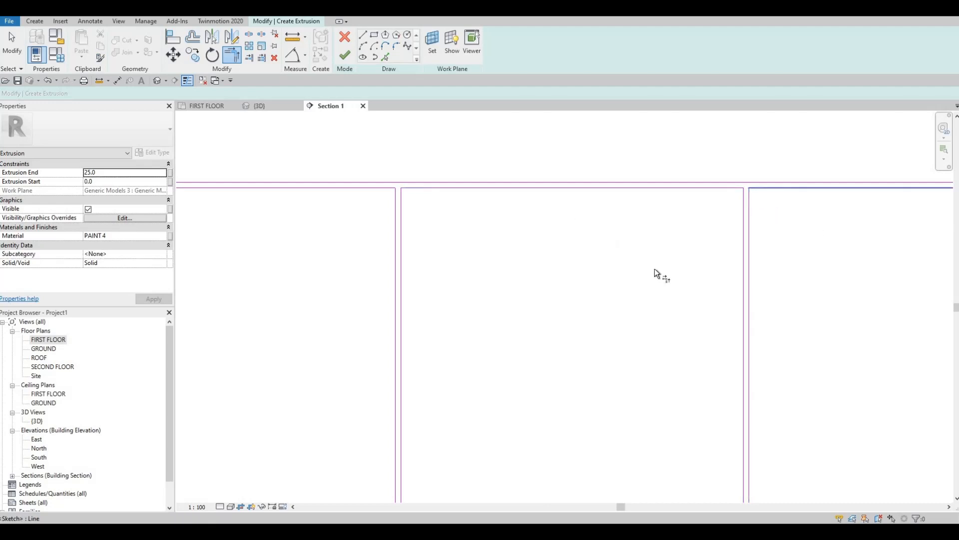
Trim the bottom line to both vertical lines of the middle gap to close the adjacent door panels' lower corners.
{"action": "middle_click_drag", "start_coordinate": [698, 352], "coordinate": [549, 340]}
{"action": "scroll", "coordinate": [550, 339], "scroll_direction": "down", "scroll_amount": 3}
{"action": "middle_click_drag", "start_coordinate": [616, 425], "coordinate": [629, 218]}
{"action": "scroll", "coordinate": [594, 264], "scroll_direction": "up", "scroll_amount": 4}
{"action": "middle_click_drag", "start_coordinate": [597, 265], "coordinate": [606, 222]}
{"action": "scroll", "coordinate": [610, 222], "scroll_direction": "up", "scroll_amount": 3}
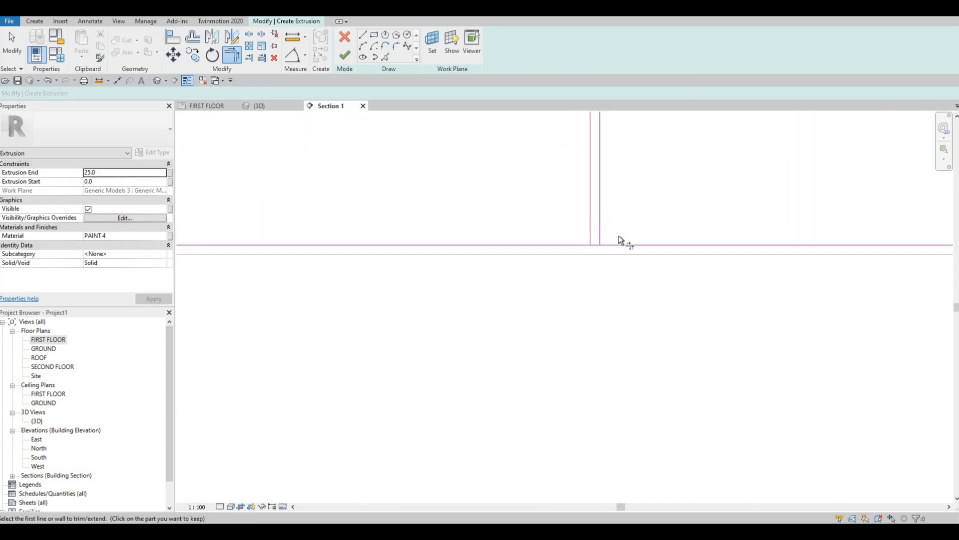
{"action": "left_click", "coordinate": [620, 244]}
{"action": "left_click", "coordinate": [601, 229]}
{"action": "left_click", "coordinate": [590, 219]}
{"action": "left_click", "coordinate": [570, 244]}
Trim the bottom line to both vertical lines of the right gap to separate the last two door panels.
{"action": "middle_click_drag", "start_coordinate": [700, 264], "coordinate": [439, 294]}
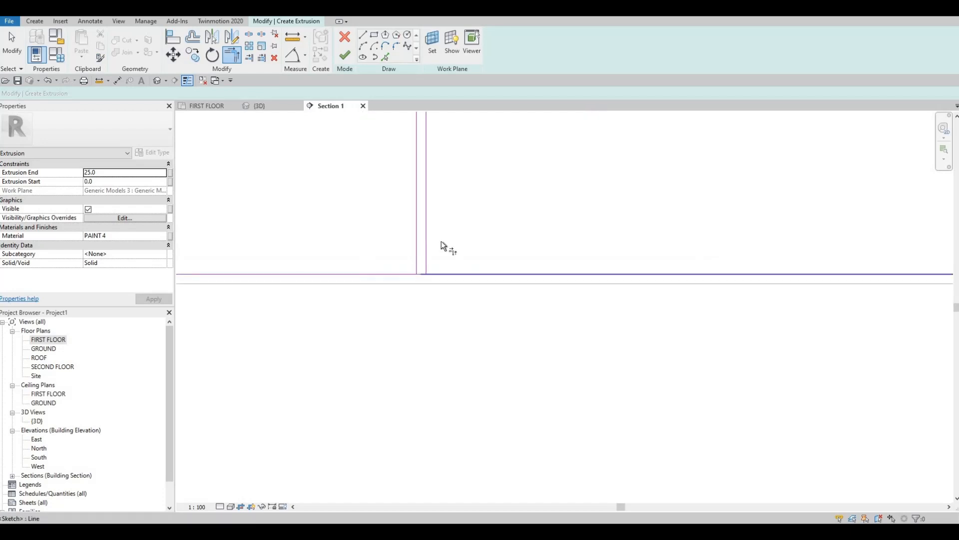
{"action": "middle_click_drag", "start_coordinate": [442, 240], "coordinate": [458, 240]}
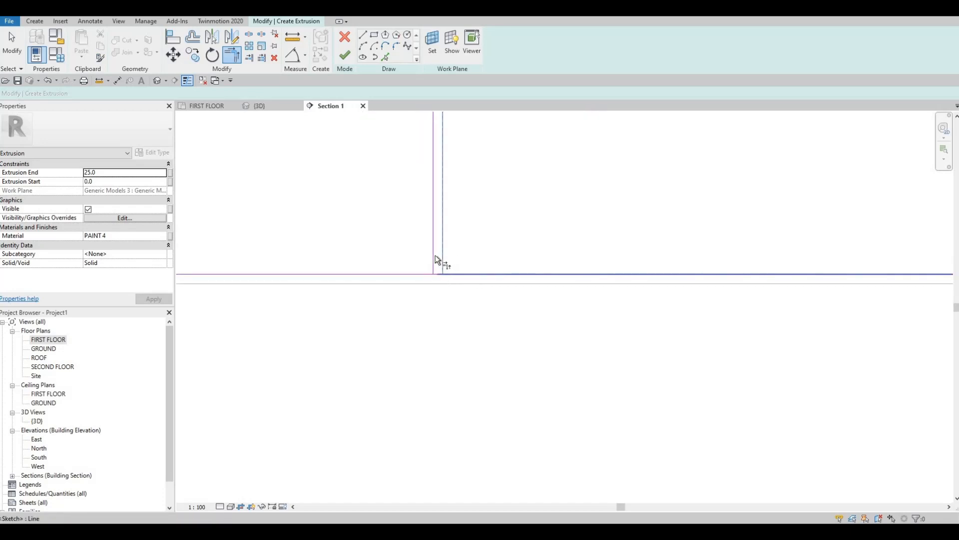
{"action": "middle_click_drag", "start_coordinate": [413, 283], "coordinate": [493, 296]}
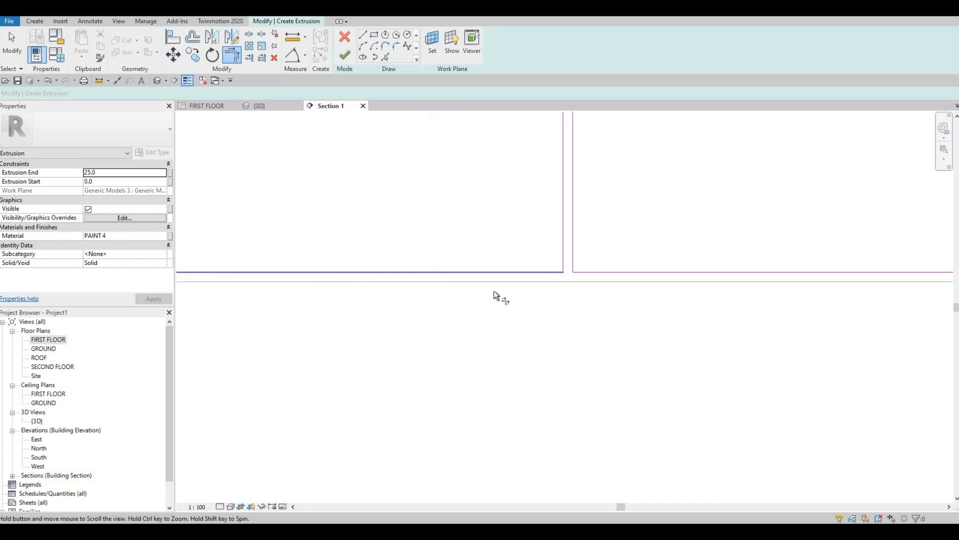
{"action": "scroll", "coordinate": [512, 293], "scroll_direction": "down", "scroll_amount": 5}
{"action": "key", "text": "Escape"}
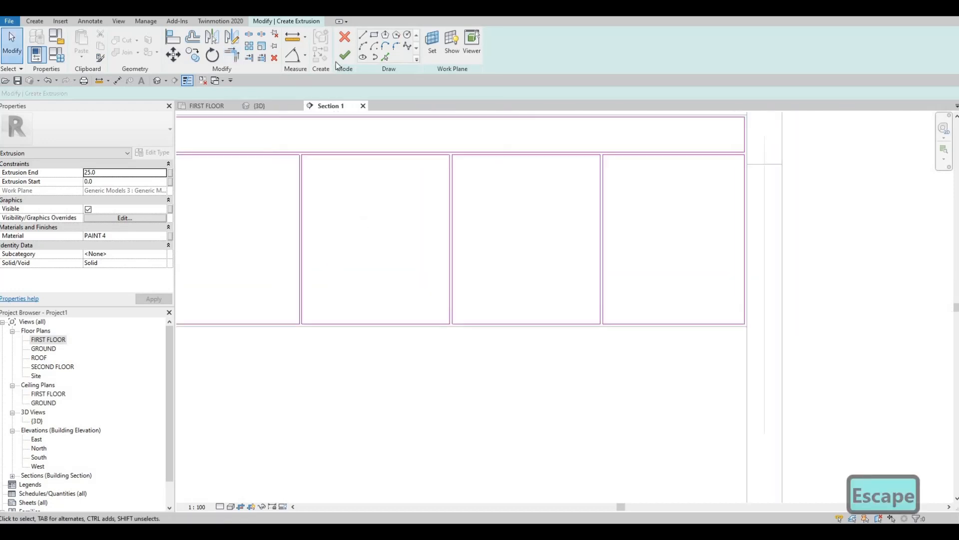
Finish the upper cabinet panel extrusion and its in-place model, and inspect the result from several angles in the 3D view.
{"action": "left_click", "coordinate": [350, 57]}
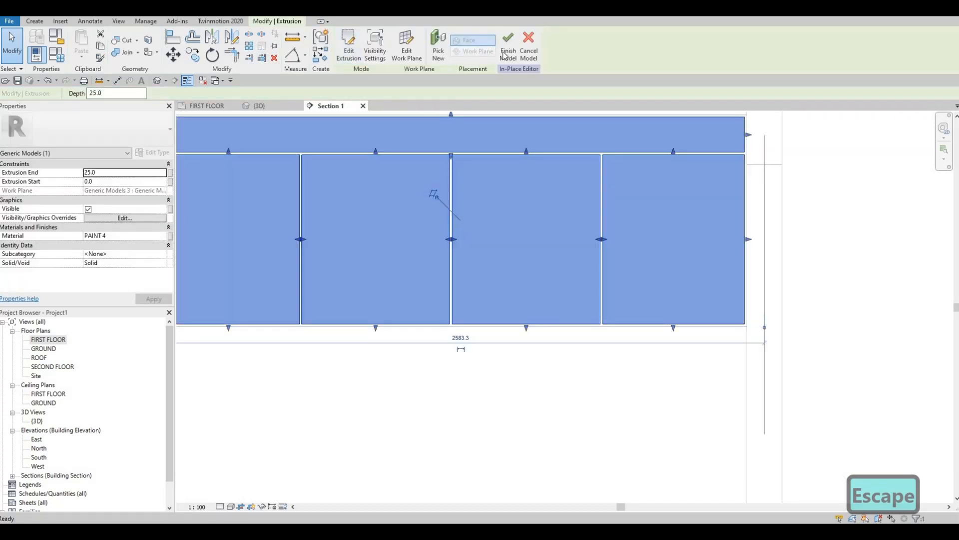
{"action": "left_click", "coordinate": [508, 46]}
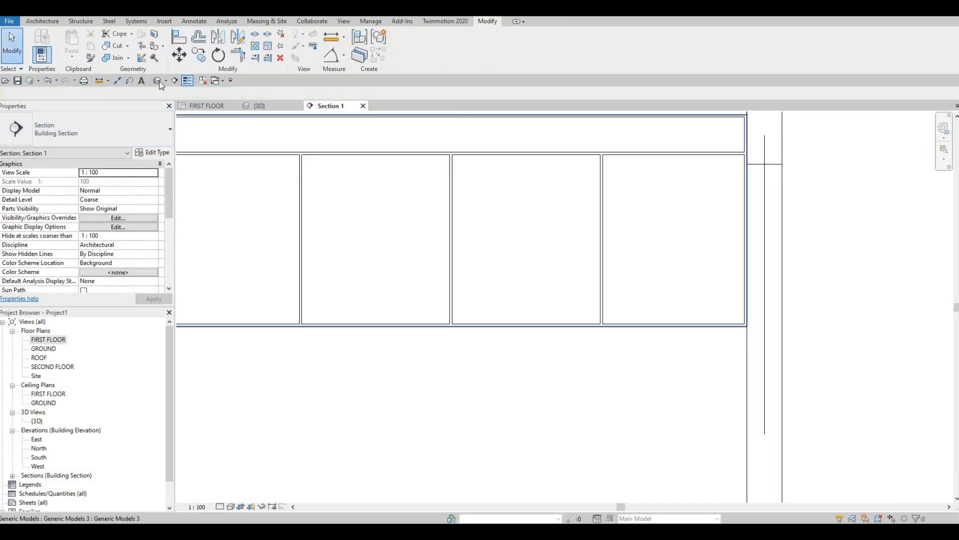
{"action": "left_click", "coordinate": [158, 80]}
{"action": "middle_click_drag", "start_coordinate": [492, 155], "coordinate": [500, 240], "text": "shift"}
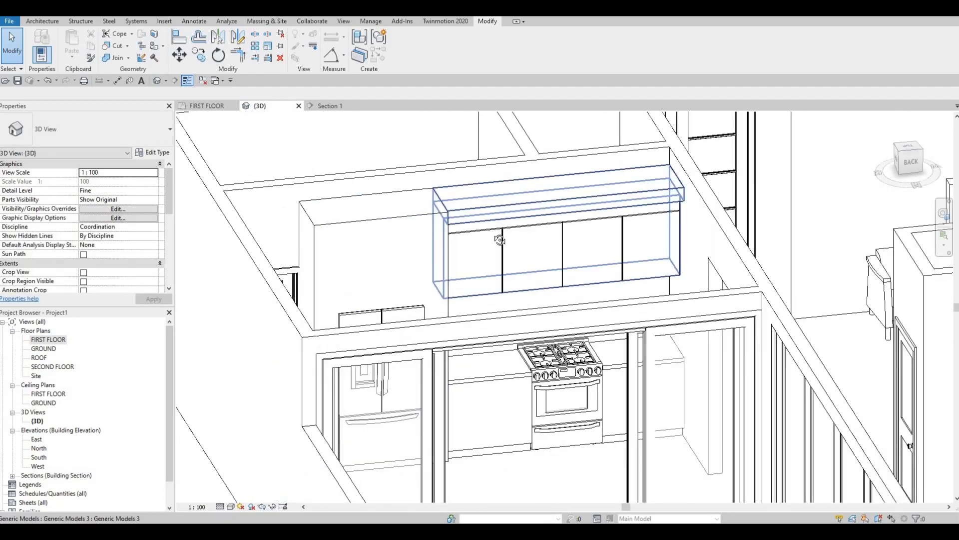
{"action": "middle_click_drag", "start_coordinate": [551, 213], "coordinate": [521, 314], "text": "shift"}
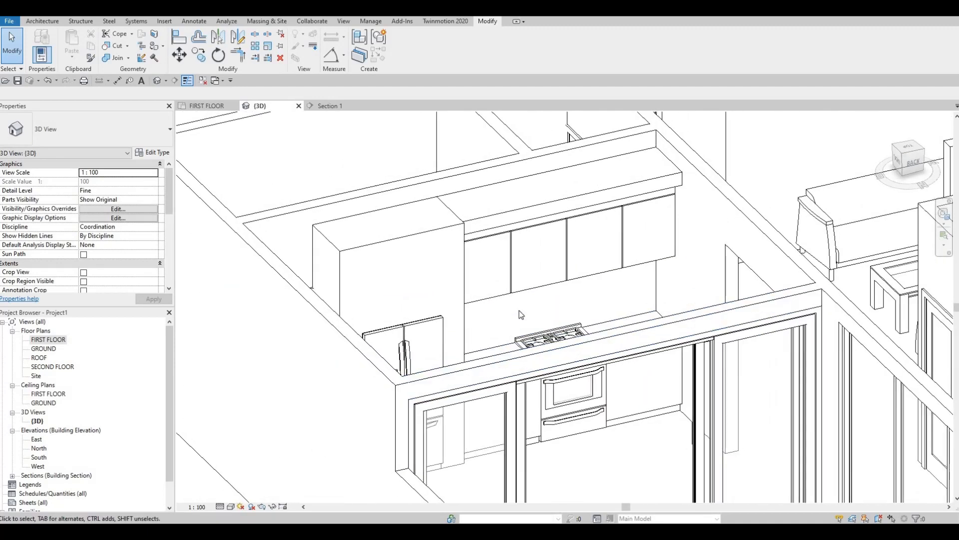
{"action": "middle_click_drag", "start_coordinate": [633, 329], "coordinate": [643, 331], "text": "shift"}
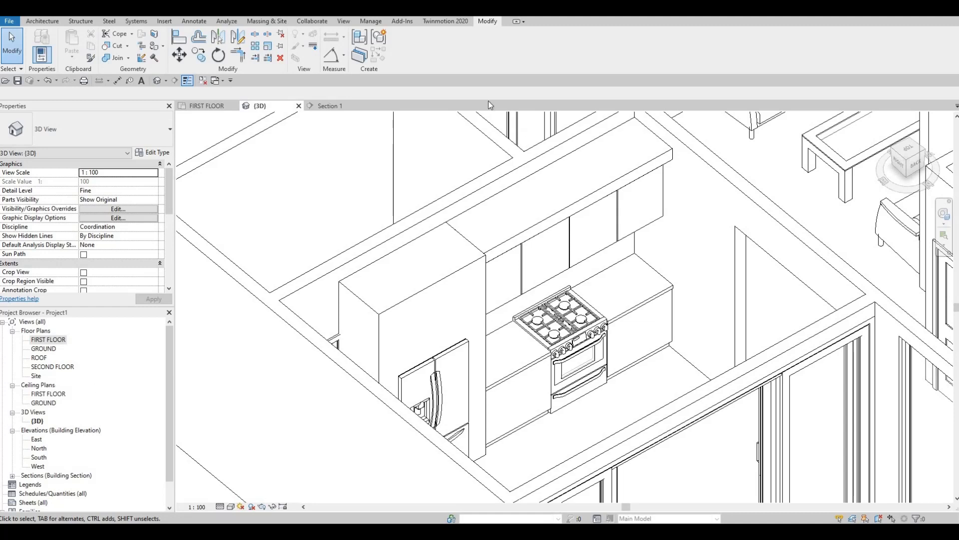
Return to Section 1 and create a new in-place model in the Generic Models category for the base cabinet fronts.
{"action": "left_click", "coordinate": [328, 105]}
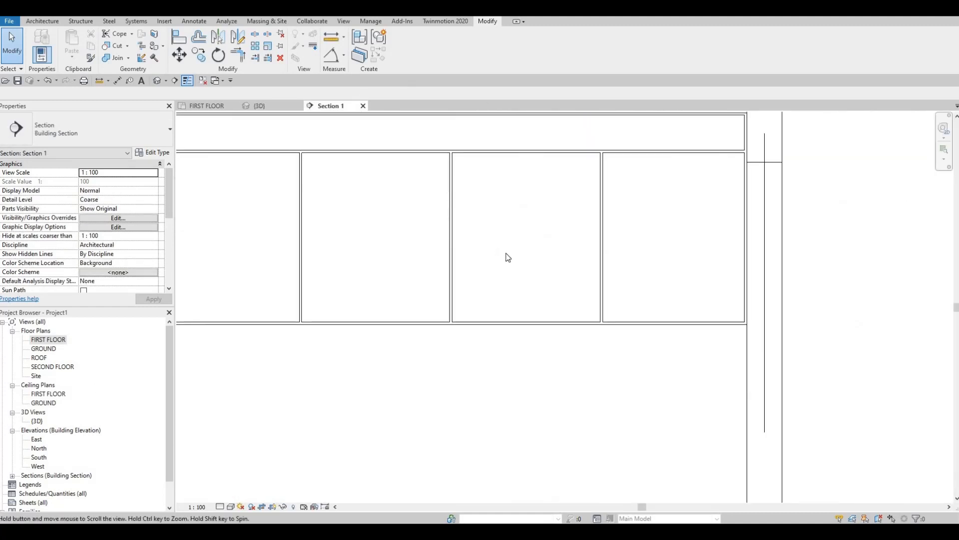
{"action": "scroll", "coordinate": [506, 254], "scroll_direction": "down", "scroll_amount": 7}
{"action": "middle_click_drag", "start_coordinate": [455, 273], "coordinate": [449, 181]}
{"action": "scroll", "coordinate": [476, 208], "scroll_direction": "down", "scroll_amount": 1}
{"action": "left_click", "coordinate": [45, 22]}
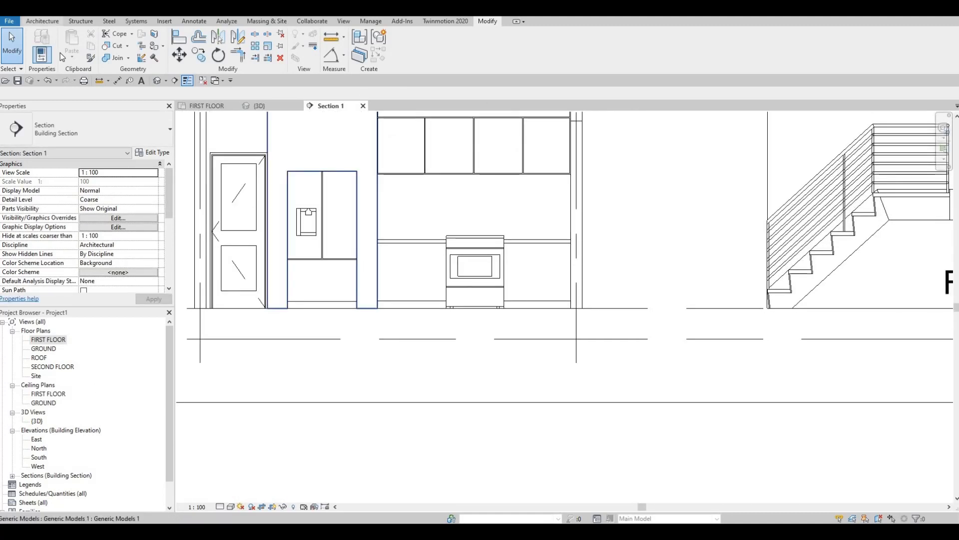
{"action": "left_click", "coordinate": [116, 55]}
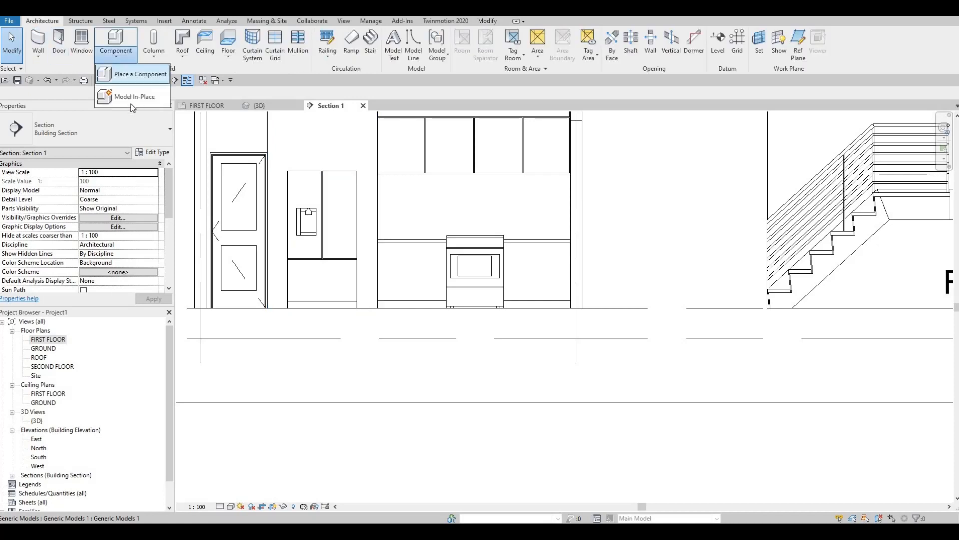
{"action": "left_click", "coordinate": [125, 95]}
{"action": "scroll", "coordinate": [438, 258], "scroll_direction": "down", "scroll_amount": 3}
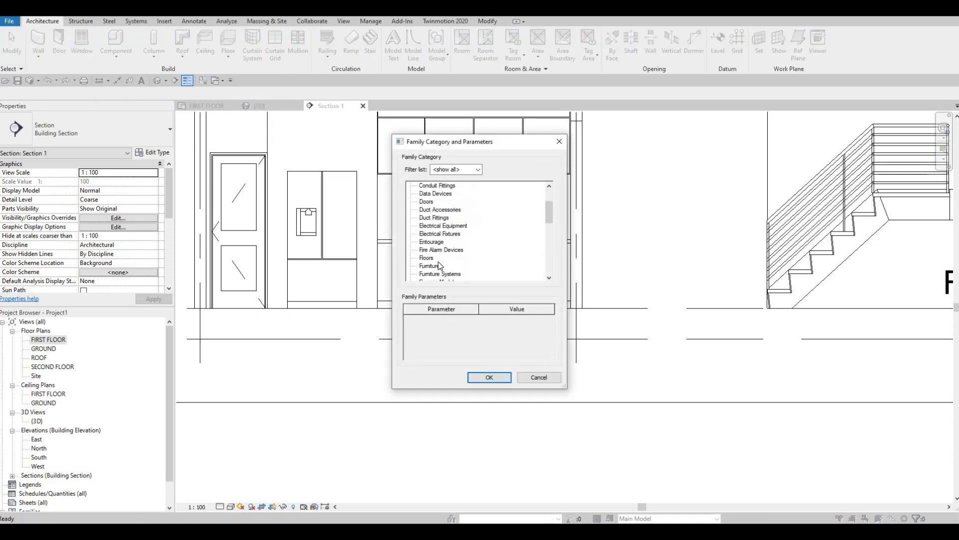
{"action": "left_click", "coordinate": [490, 377]}
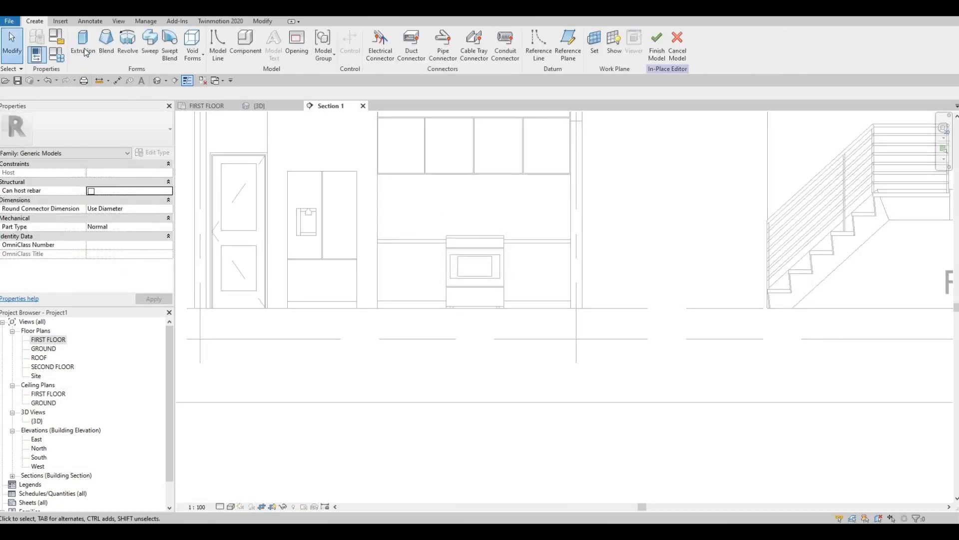
Start an extrusion using the front face of the base cabinet between the fridge and the stove as work plane.
{"action": "left_click", "coordinate": [84, 49]}
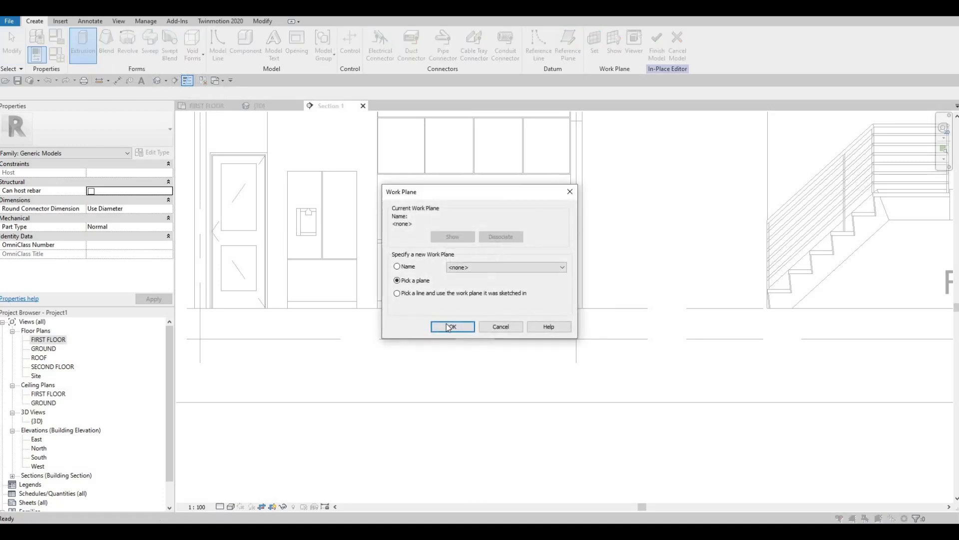
{"action": "key", "text": "Return"}
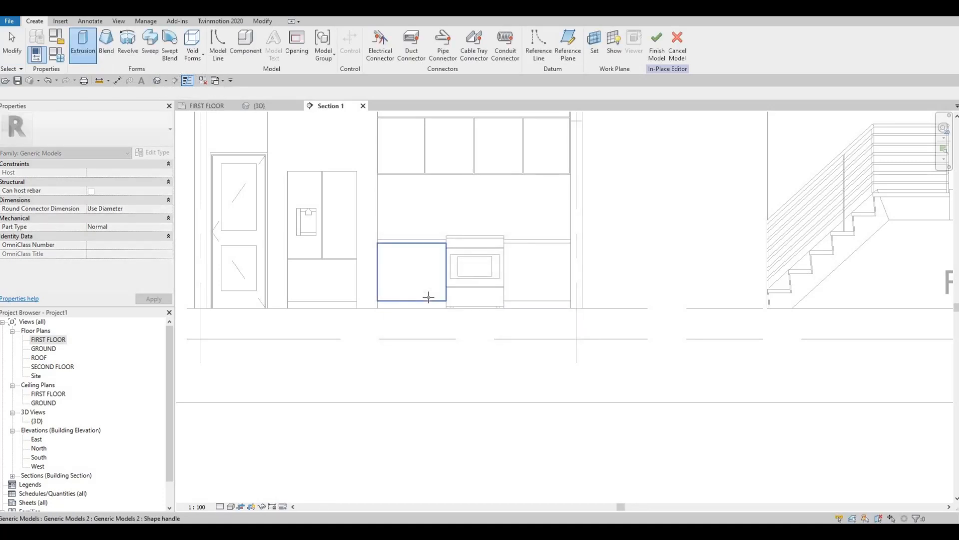
{"action": "left_click", "coordinate": [428, 297]}
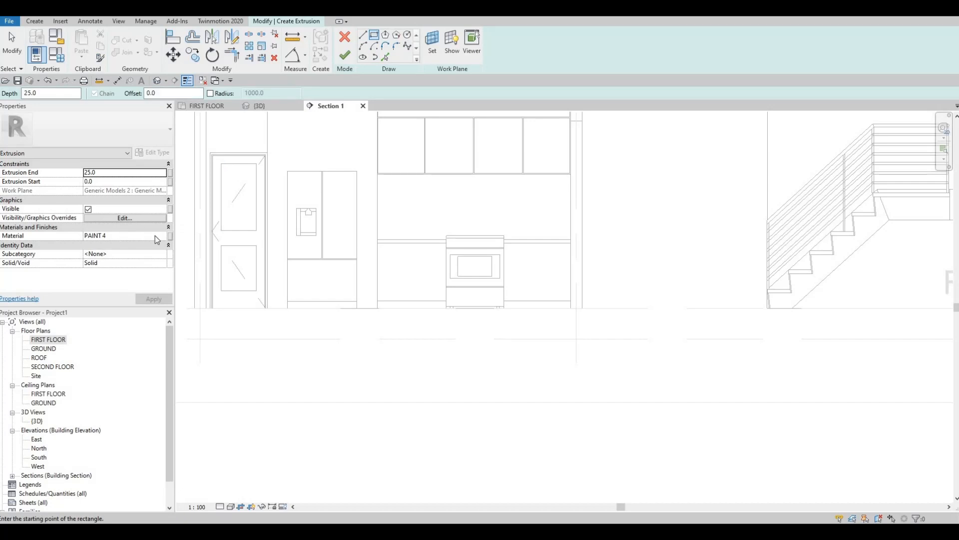
Duplicate the PAINT 4 material as PAINT 6 and assign it to the extrusion.
{"action": "left_click", "coordinate": [163, 236]}
{"action": "left_click", "coordinate": [170, 237]}
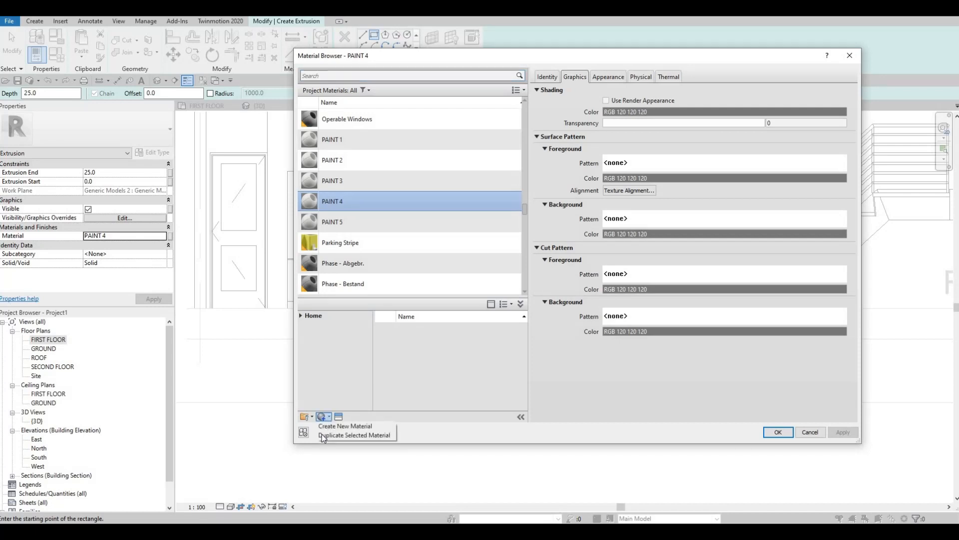
{"action": "left_click", "coordinate": [354, 435]}
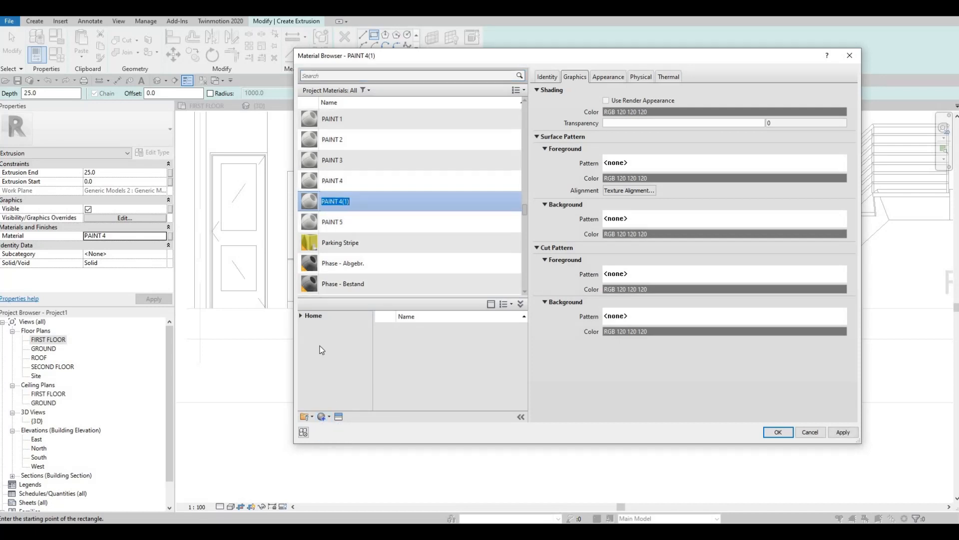
{"action": "key", "text": "Right"}
{"action": "key", "text": "BackSpace"}
{"action": "key", "text": "BackSpace"}
{"action": "key", "text": "BackSpace"}
{"action": "key", "text": "BackSpace"}
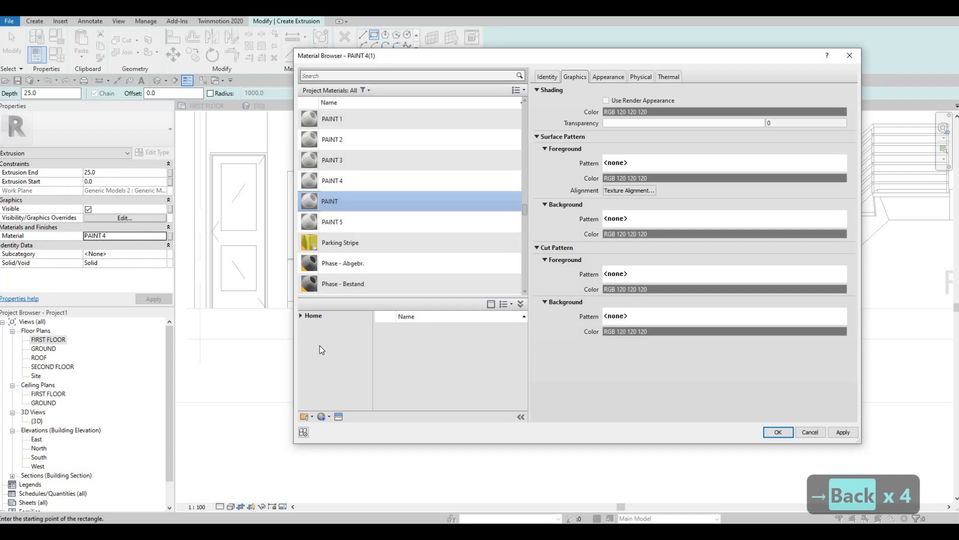
{"action": "type", "text": "6"}
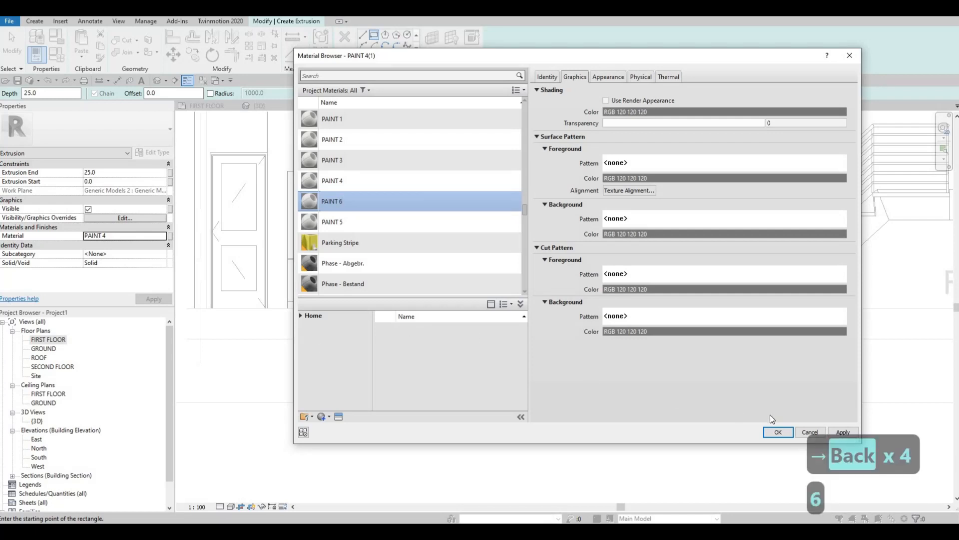
{"action": "left_click", "coordinate": [843, 432]}
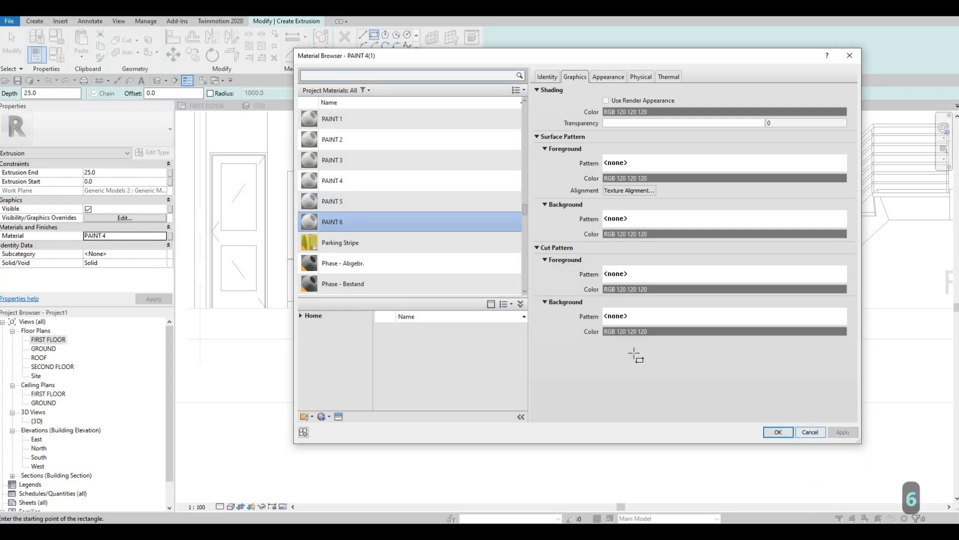
{"action": "left_click", "coordinate": [778, 432]}
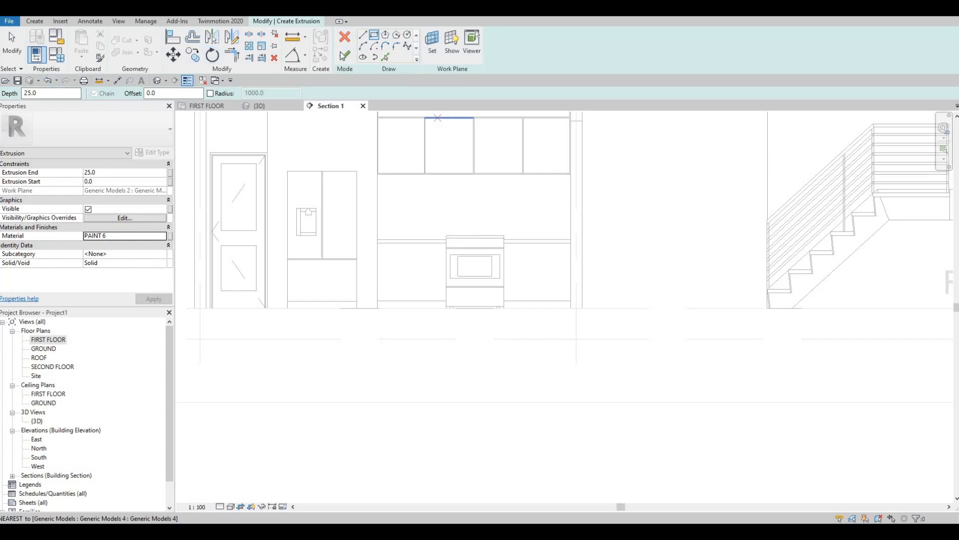
Sketch a rectangle with a 10 mm inward offset on the front of the base cabinet beside the fridge.
{"action": "left_click", "coordinate": [375, 38]}
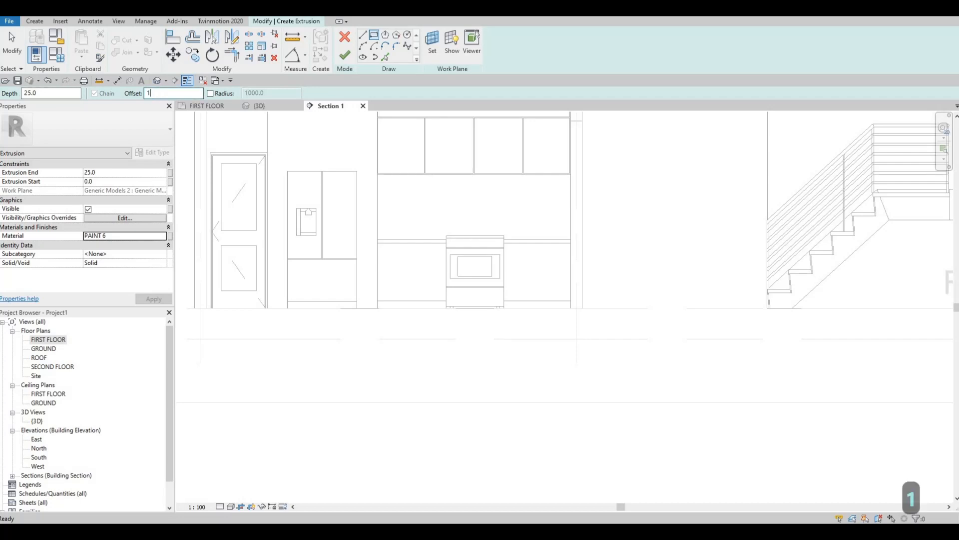
{"action": "scroll", "coordinate": [389, 248], "scroll_direction": "up", "scroll_amount": 4}
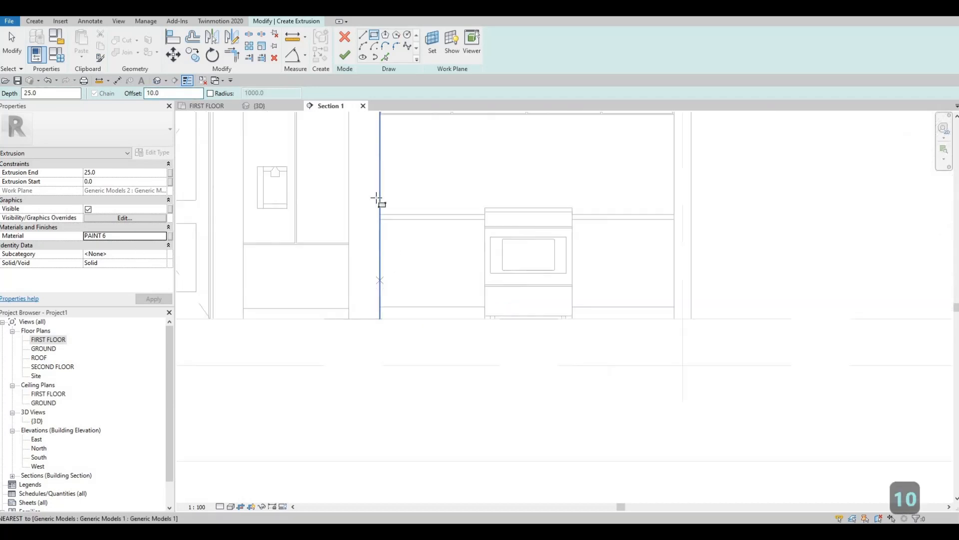
{"action": "left_click", "coordinate": [376, 194]}
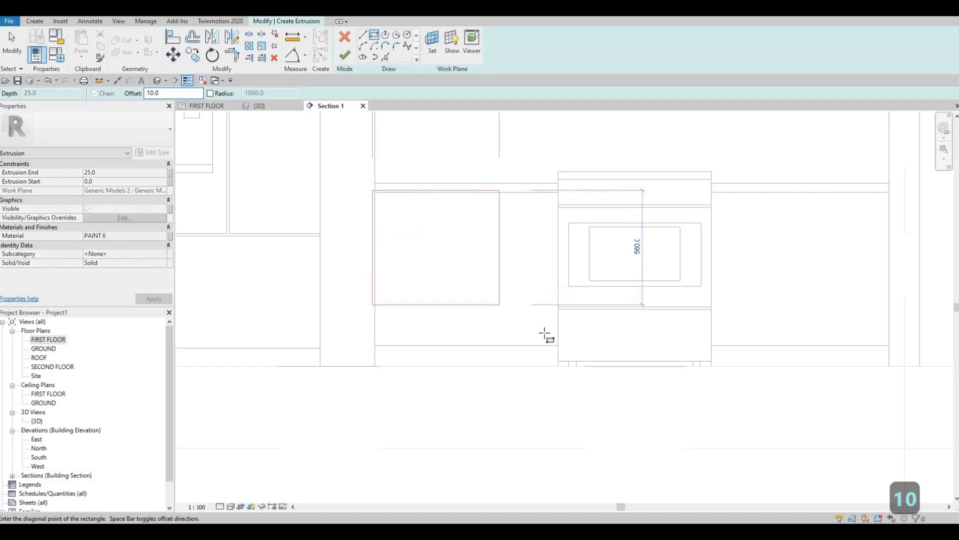
{"action": "scroll", "coordinate": [553, 341], "scroll_direction": "up", "scroll_amount": 4}
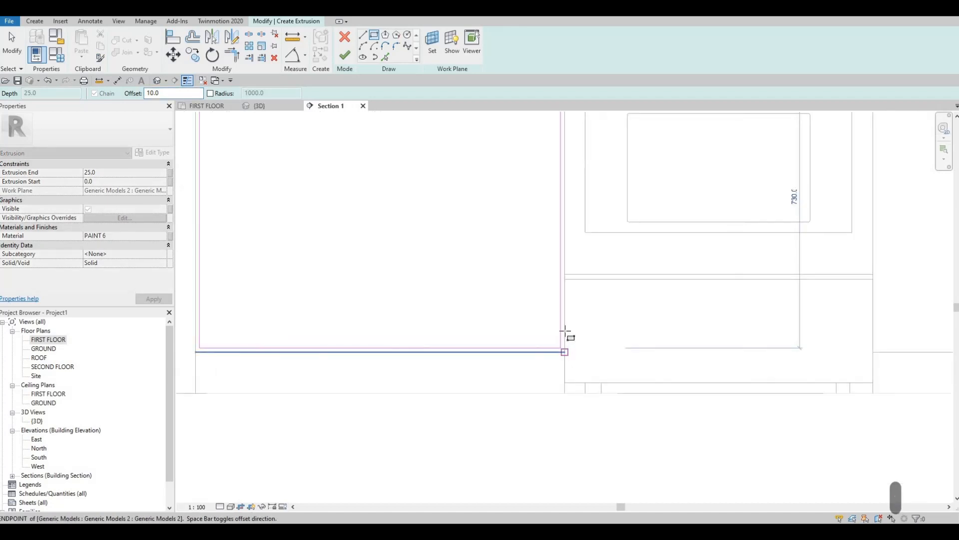
{"action": "middle_click_drag", "start_coordinate": [752, 332], "coordinate": [659, 333]}
{"action": "scroll", "coordinate": [659, 333], "scroll_direction": "down", "scroll_amount": 3}
{"action": "key", "text": "Escape"}
Sketch a second rectangle with a 10 mm inward offset on the front of the base cabinet right of the stove.
{"action": "middle_click_drag", "start_coordinate": [724, 189], "coordinate": [560, 200]}
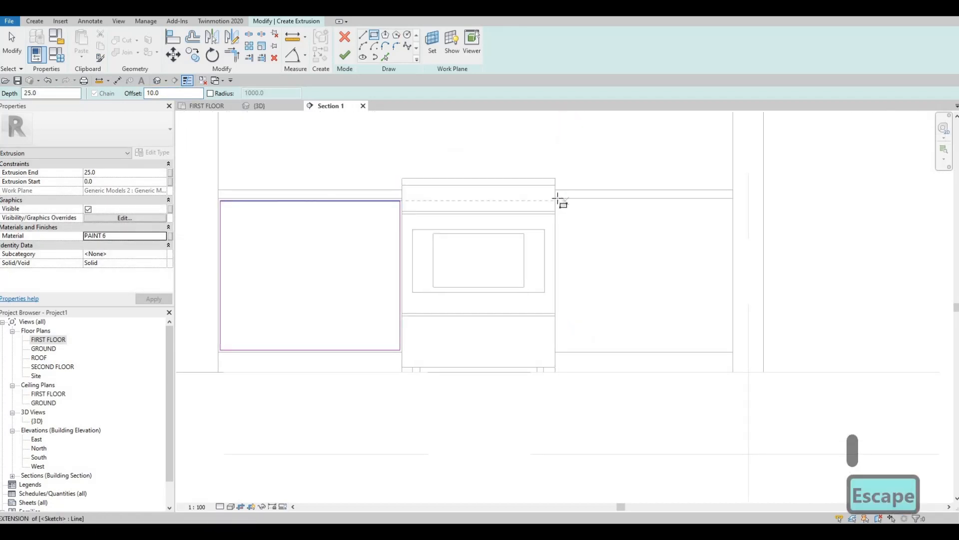
{"action": "left_click", "coordinate": [557, 201]}
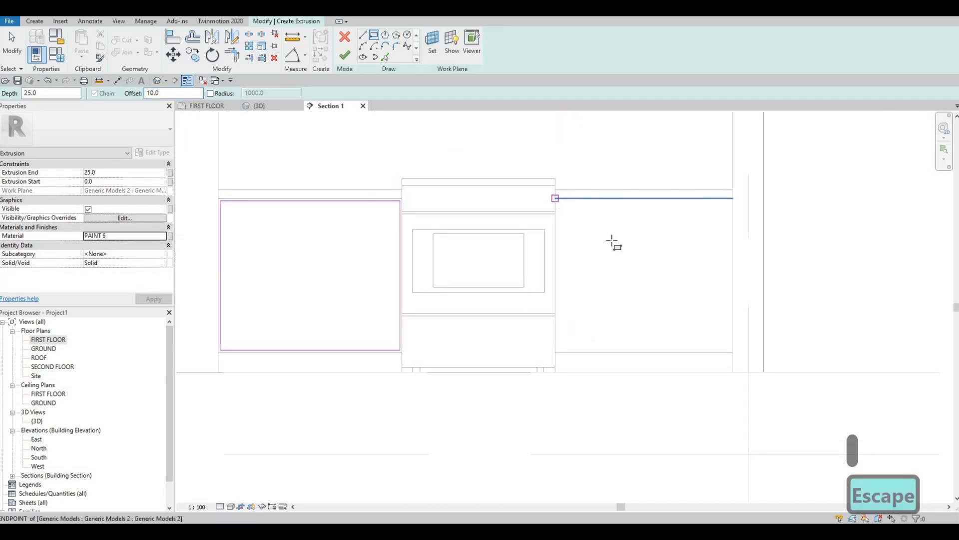
{"action": "scroll", "coordinate": [741, 366], "scroll_direction": "up", "scroll_amount": 2}
{"action": "left_click", "coordinate": [741, 368]}
{"action": "scroll", "coordinate": [687, 277], "scroll_direction": "down", "scroll_amount": 3}
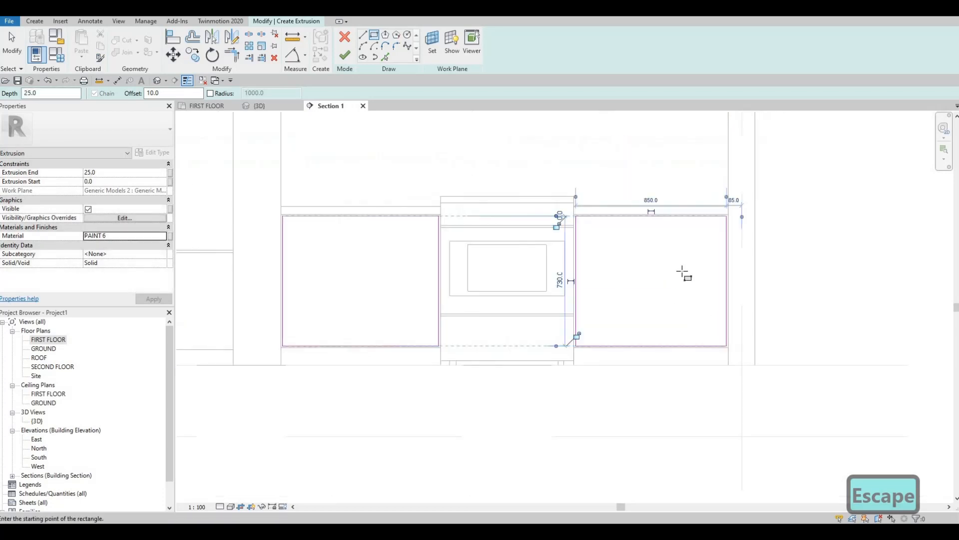
Draw a vertical line with a 10 mm offset from the midpoints of the right rectangle's top and bottom edges.
{"action": "scroll", "coordinate": [683, 272], "scroll_direction": "down", "scroll_amount": 4}
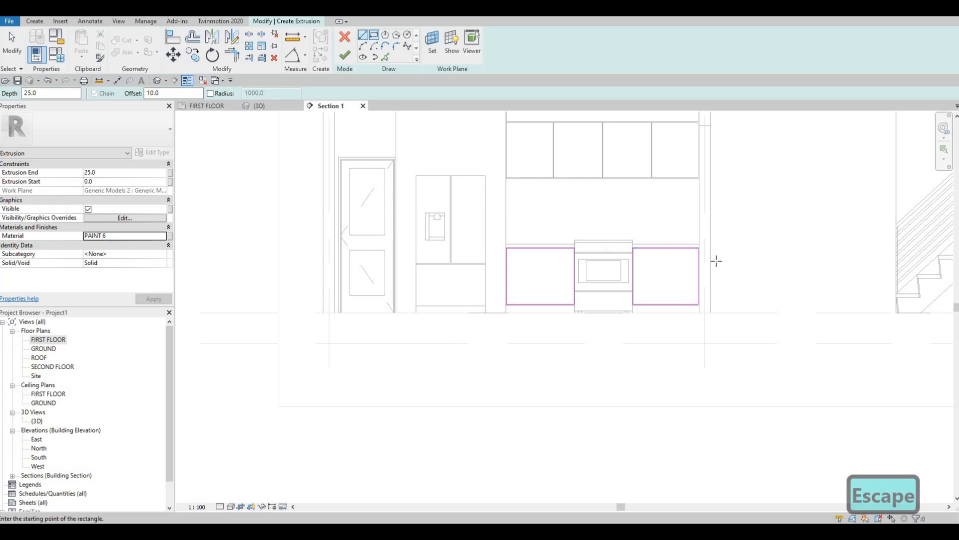
{"action": "scroll", "coordinate": [681, 254], "scroll_direction": "up", "scroll_amount": 3}
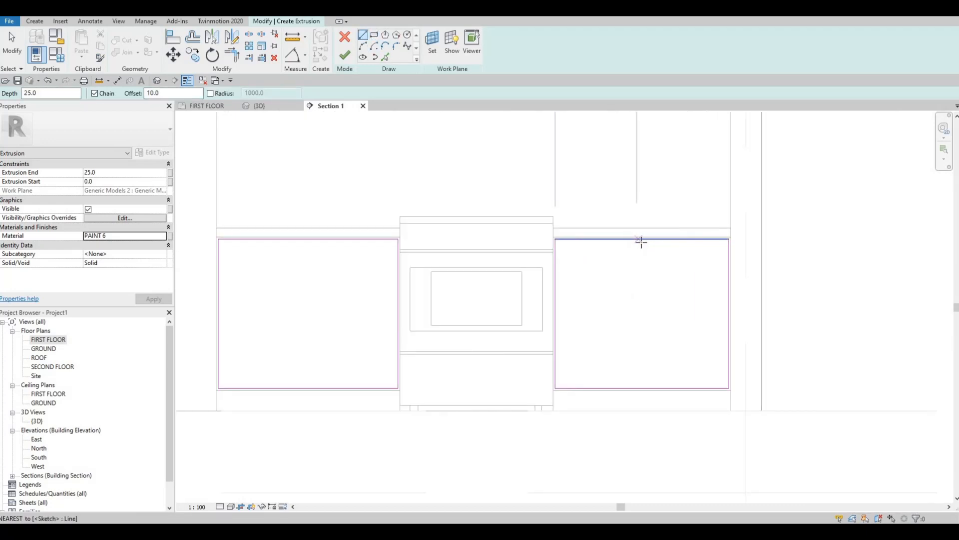
{"action": "left_click", "coordinate": [642, 239]}
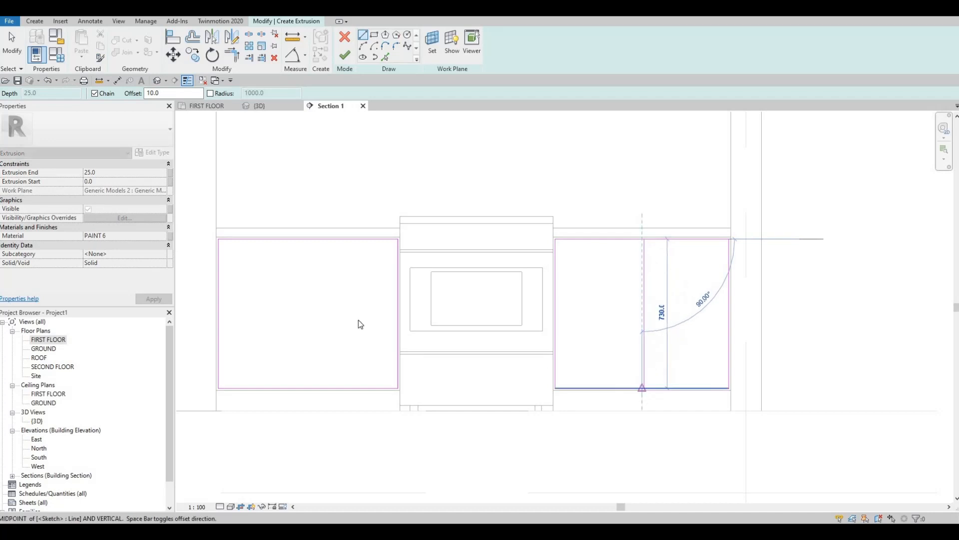
{"action": "key", "text": "Escape"}
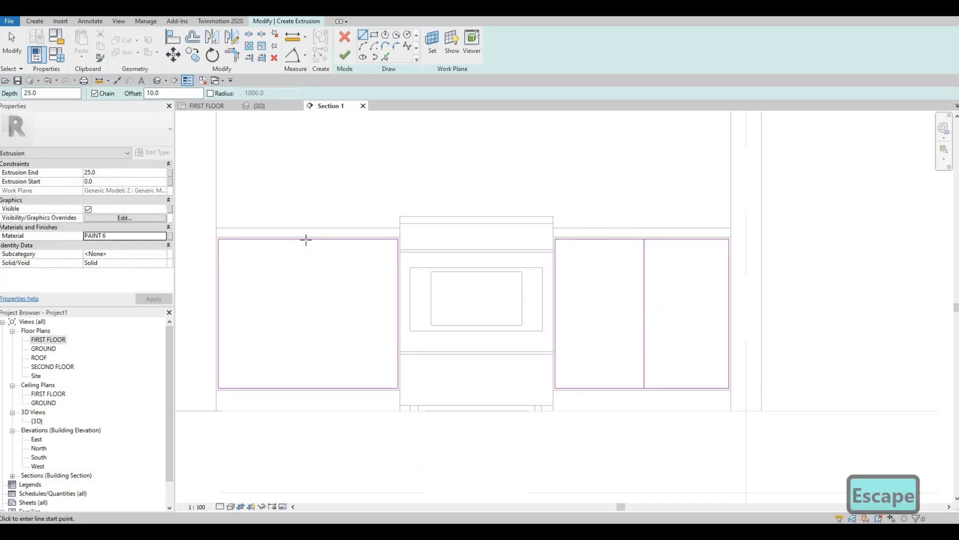
Draw a vertical line with a 10 mm offset from the midpoints of the left rectangle's top and bottom edges.
{"action": "left_click", "coordinate": [307, 239]}
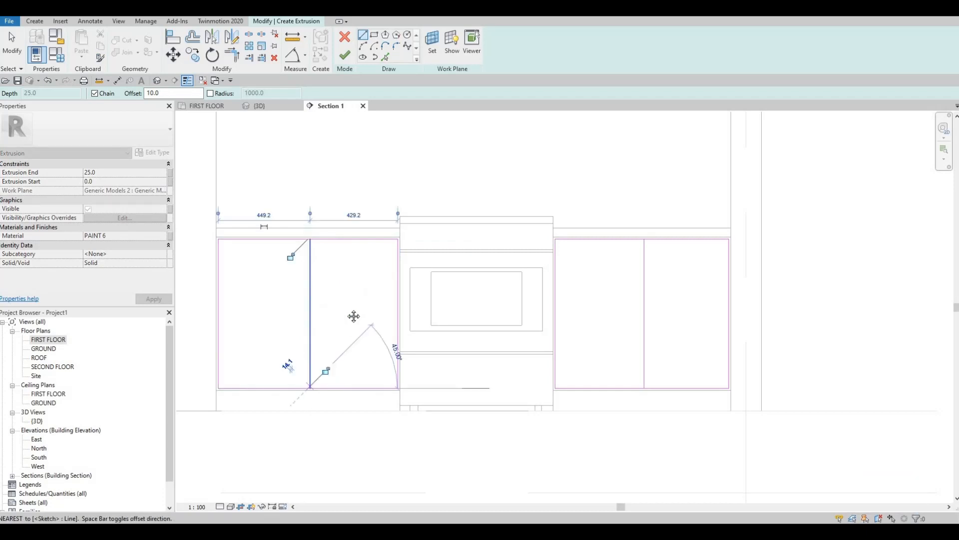
{"action": "key", "text": "Escape"}
{"action": "key", "text": "Escape"}
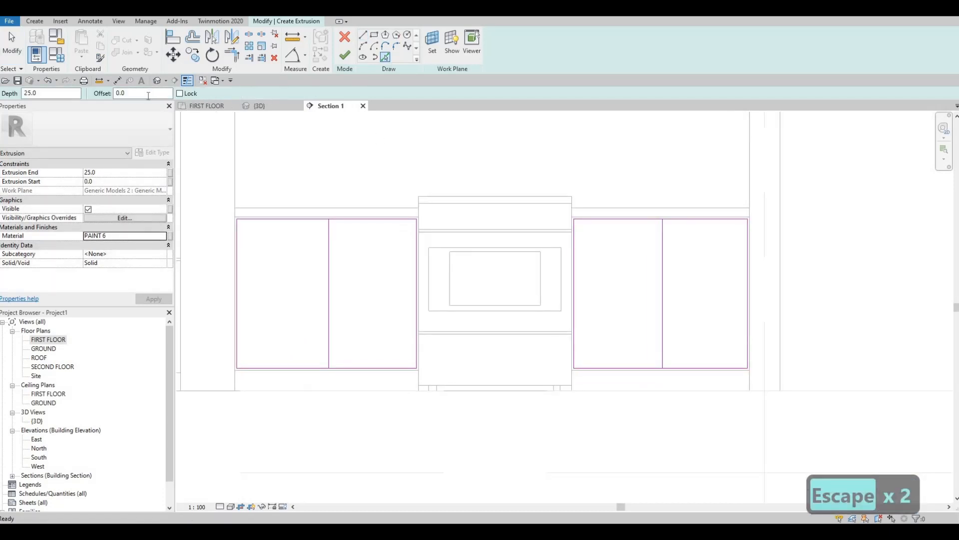
Offset lines 5 mm from the vertical middle lines in the left and right rectangles using Pick Lines.
{"action": "type", "text": "5"}
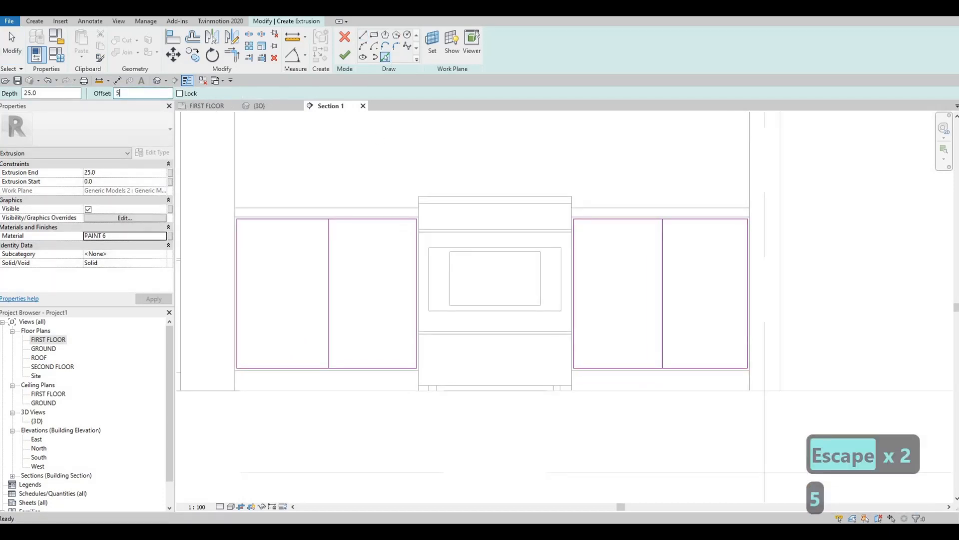
{"action": "key", "text": "Return"}
{"action": "scroll", "coordinate": [337, 223], "scroll_direction": "up", "scroll_amount": 5}
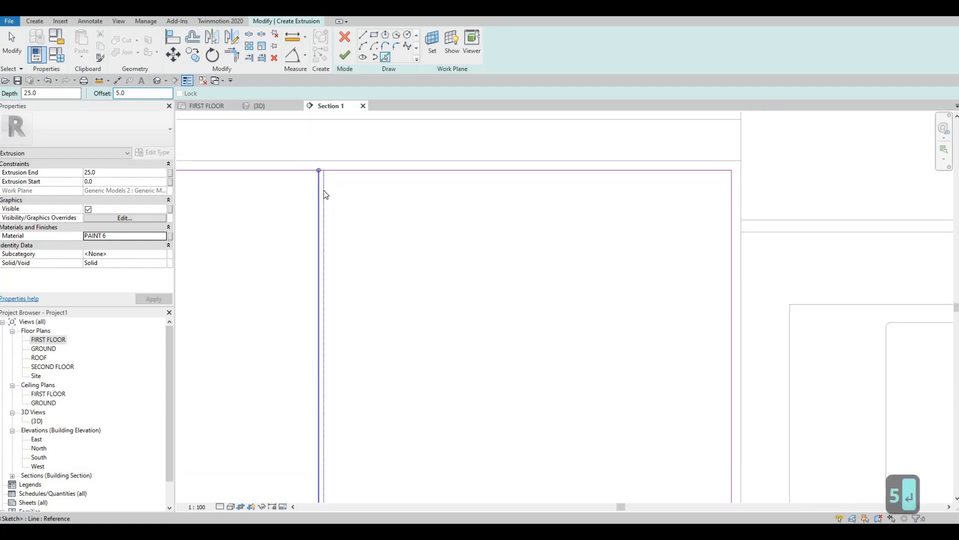
{"action": "left_click", "coordinate": [324, 194]}
{"action": "scroll", "coordinate": [619, 239], "scroll_direction": "down", "scroll_amount": 5}
{"action": "middle_click_drag", "start_coordinate": [858, 244], "coordinate": [519, 219]}
{"action": "middle_click_drag", "start_coordinate": [910, 206], "coordinate": [688, 216]}
{"action": "scroll", "coordinate": [689, 214], "scroll_direction": "down", "scroll_amount": 1}
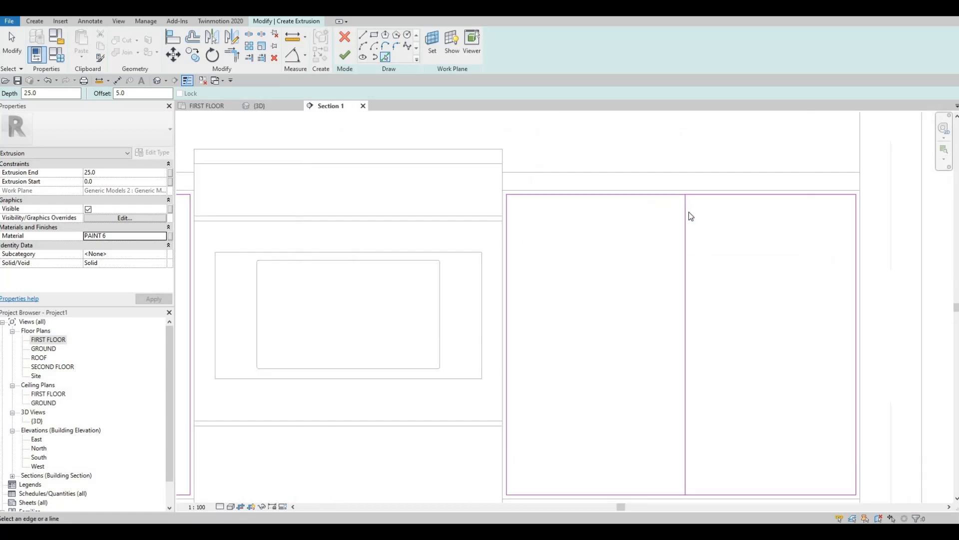
{"action": "scroll", "coordinate": [689, 213], "scroll_direction": "up", "scroll_amount": 1}
{"action": "left_click", "coordinate": [692, 211]}
{"action": "key", "text": "Escape"}
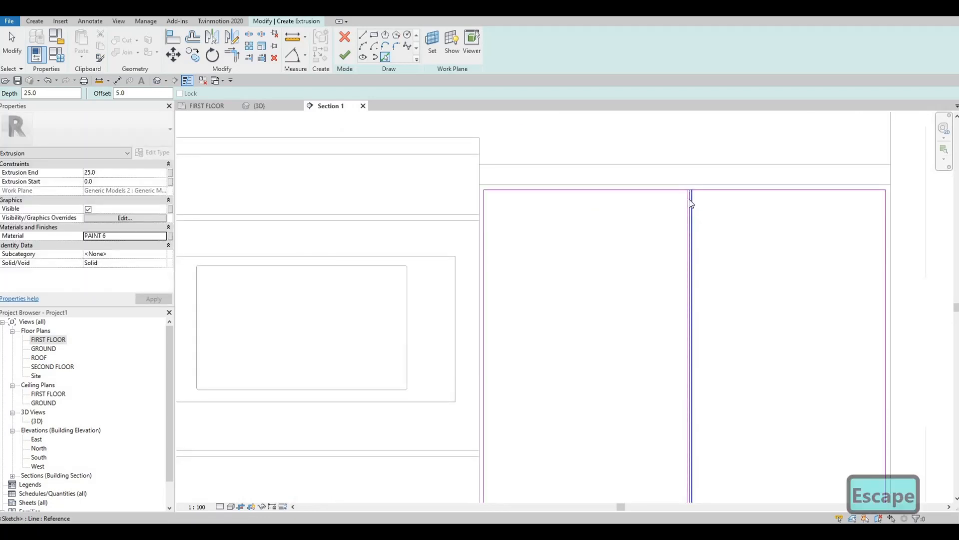
{"action": "scroll", "coordinate": [692, 210], "scroll_direction": "up", "scroll_amount": 2}
{"action": "key", "text": "Escape"}
Delete the middle line between the offset lines in both the right and left base cabinet rectangles.
{"action": "scroll", "coordinate": [690, 199], "scroll_direction": "up", "scroll_amount": 2}
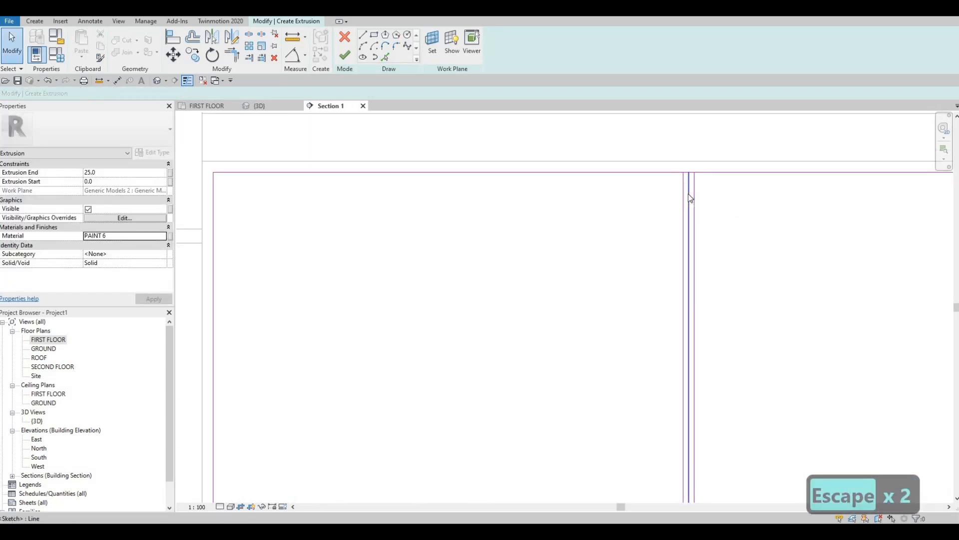
{"action": "left_click", "coordinate": [689, 198]}
{"action": "key", "text": "Delete"}
{"action": "scroll", "coordinate": [687, 197], "scroll_direction": "down", "scroll_amount": 1}
{"action": "middle_click_drag", "start_coordinate": [687, 197], "coordinate": [470, 239]}
{"action": "scroll", "coordinate": [385, 180], "scroll_direction": "down", "scroll_amount": 3}
{"action": "scroll", "coordinate": [388, 182], "scroll_direction": "up", "scroll_amount": 4}
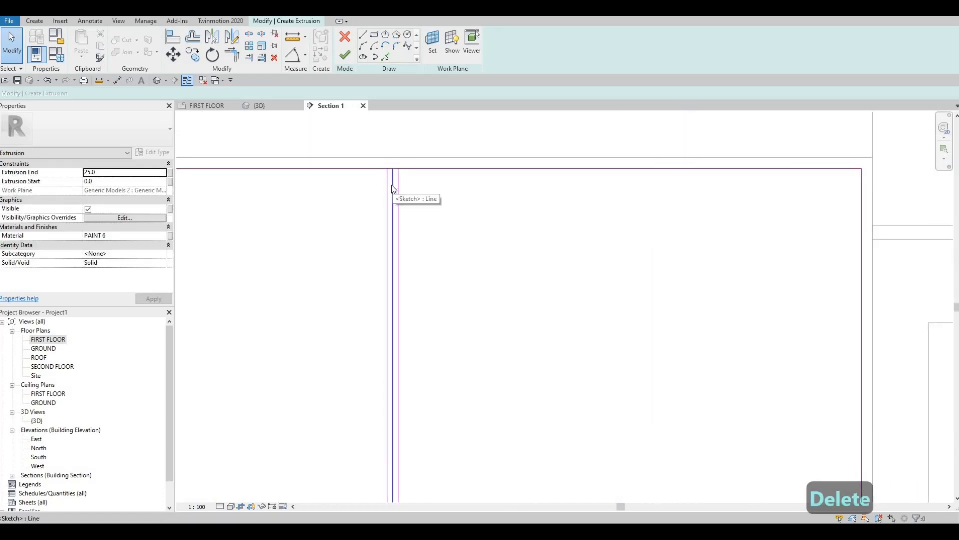
{"action": "left_click", "coordinate": [393, 190]}
{"action": "key", "text": "Delete"}
Split the left rectangle's top and bottom edges between its two vertical gap lines.
{"action": "key", "text": "s"}
{"action": "key", "text": "l"}
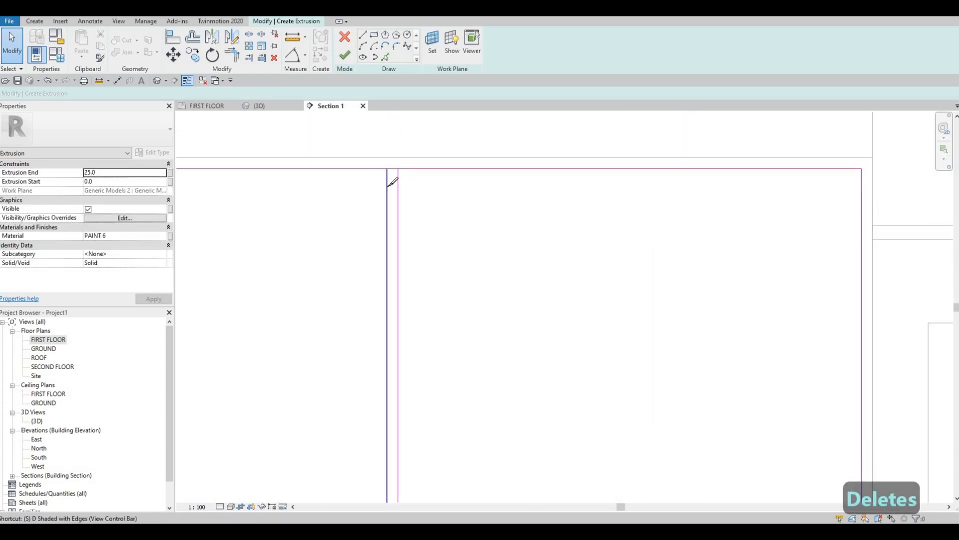
{"action": "left_click", "coordinate": [392, 169]}
{"action": "scroll", "coordinate": [404, 323], "scroll_direction": "down", "scroll_amount": 3}
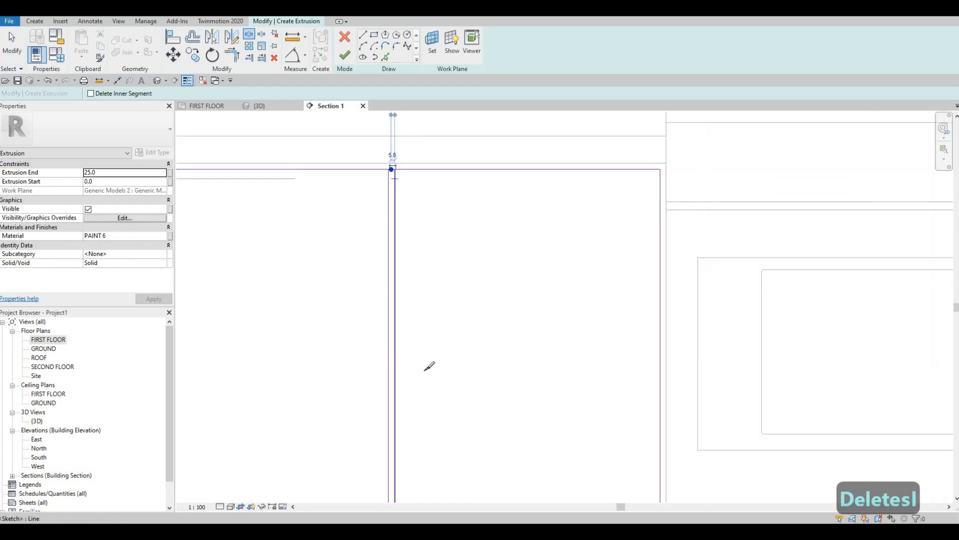
{"action": "middle_click_drag", "start_coordinate": [394, 480], "coordinate": [402, 319]}
{"action": "scroll", "coordinate": [406, 314], "scroll_direction": "up", "scroll_amount": 3}
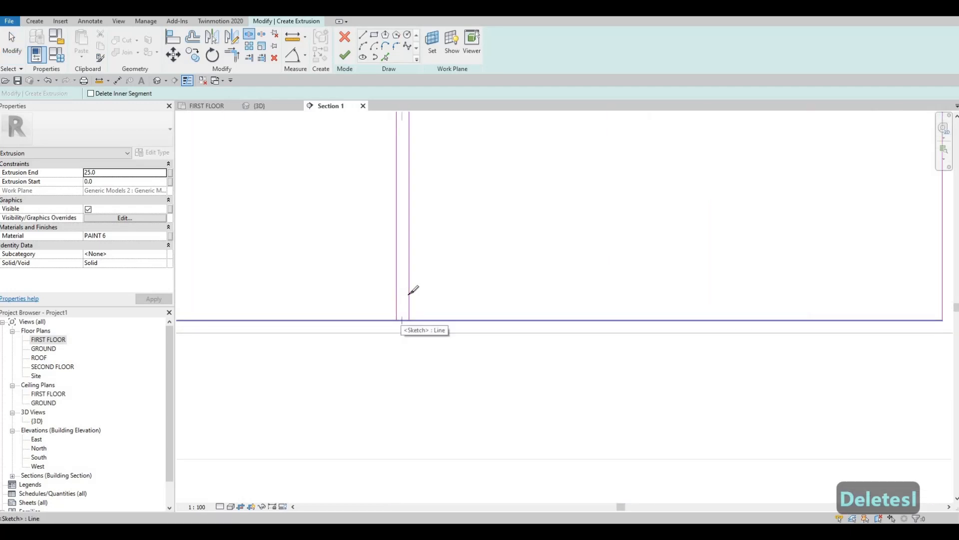
{"action": "left_click", "coordinate": [403, 319]}
Split the right rectangle's bottom and top edges between its two vertical gap lines.
{"action": "mouse_move", "coordinate": [367, 362]}
{"action": "middle_mouse_down"}
{"action": "mouse_move", "coordinate": [366, 344]}
{"action": "mouse_move", "coordinate": [406, 316]}
{"action": "middle_mouse_up"}
{"action": "scroll", "coordinate": [406, 316], "scroll_direction": "down", "scroll_amount": 5}
{"action": "middle_click_drag", "start_coordinate": [839, 302], "coordinate": [560, 324]}
{"action": "scroll", "coordinate": [639, 323], "scroll_direction": "up", "scroll_amount": 4}
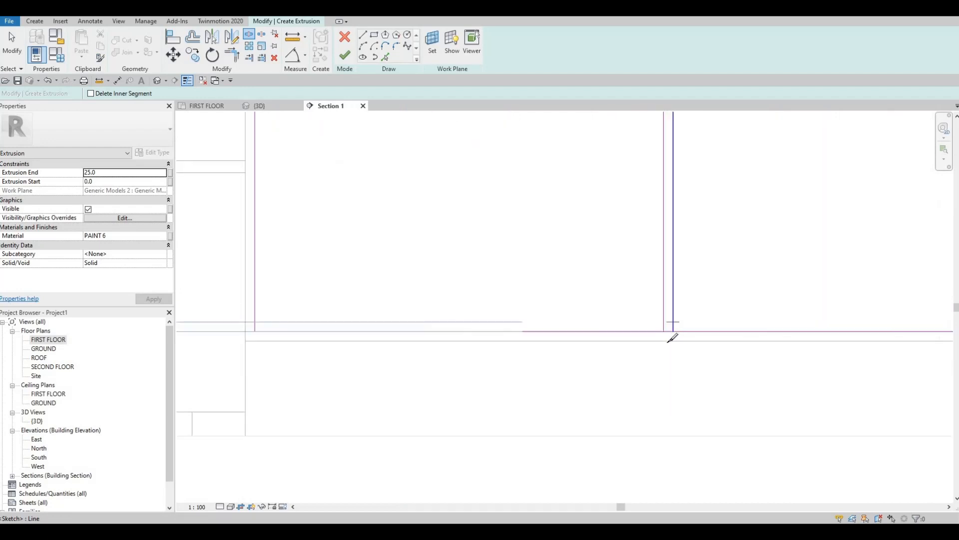
{"action": "scroll", "coordinate": [668, 336], "scroll_direction": "up", "scroll_amount": 2}
{"action": "left_click", "coordinate": [670, 337]}
{"action": "middle_click_drag", "start_coordinate": [638, 403], "coordinate": [650, 300]}
{"action": "scroll", "coordinate": [650, 300], "scroll_direction": "down", "scroll_amount": 4}
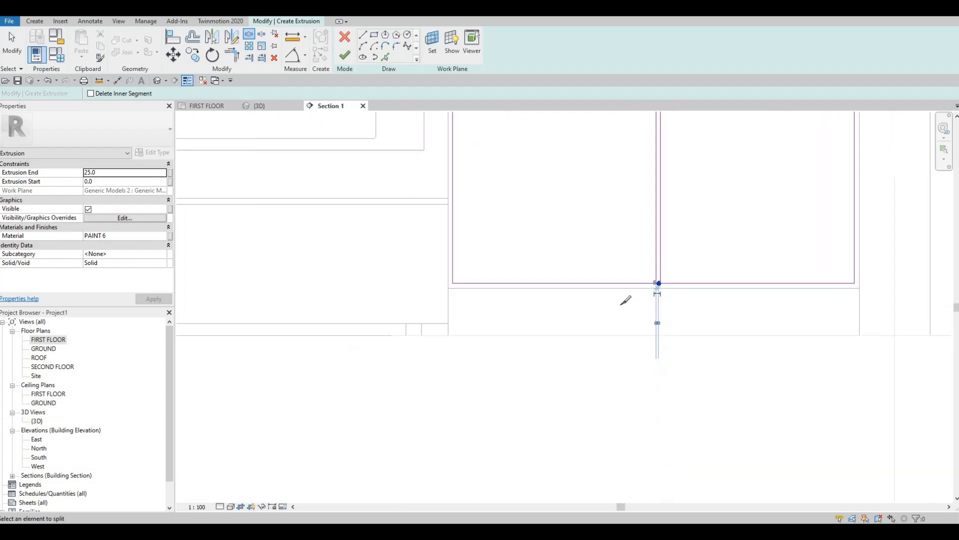
{"action": "scroll", "coordinate": [621, 304], "scroll_direction": "down", "scroll_amount": 3}
{"action": "middle_click_drag", "start_coordinate": [642, 135], "coordinate": [624, 310]}
{"action": "scroll", "coordinate": [621, 257], "scroll_direction": "up", "scroll_amount": 6}
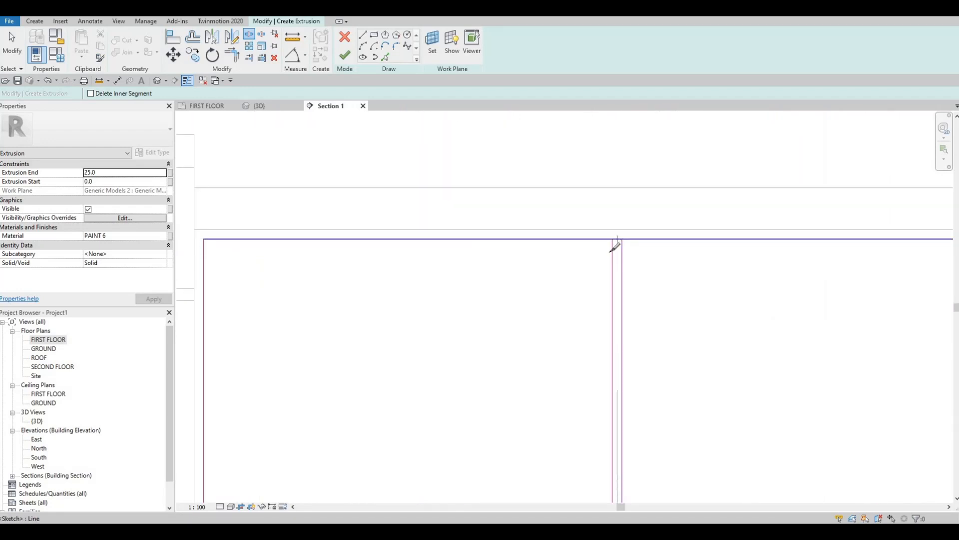
{"action": "left_click", "coordinate": [618, 239]}
{"action": "key", "text": "Escape"}
{"action": "key", "text": "Escape"}
Trim the split edges of the right rectangle to the gap lines, forming two separate door outlines.
{"action": "key", "text": "t"}
{"action": "key", "text": "r"}
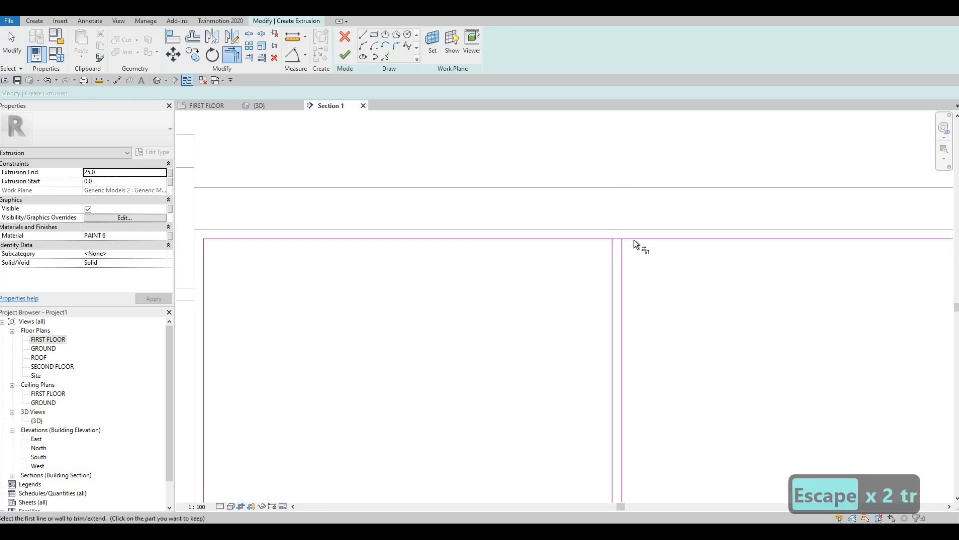
{"action": "left_click", "coordinate": [619, 252]}
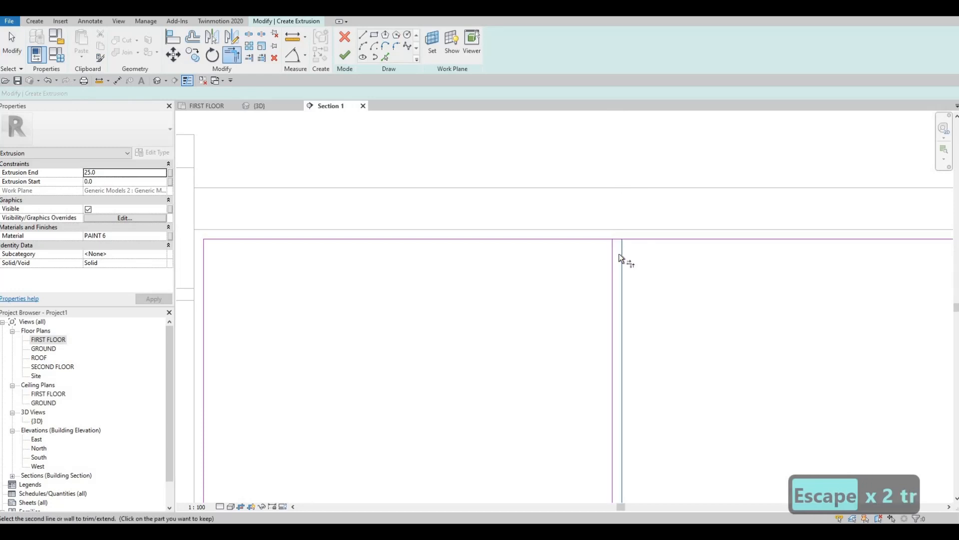
{"action": "left_click", "coordinate": [617, 376]}
{"action": "middle_click_drag", "start_coordinate": [590, 423], "coordinate": [545, 225]}
{"action": "scroll", "coordinate": [580, 365], "scroll_direction": "down", "scroll_amount": 3}
{"action": "scroll", "coordinate": [580, 366], "scroll_direction": "up", "scroll_amount": 2}
{"action": "middle_click_drag", "start_coordinate": [564, 440], "coordinate": [565, 343]}
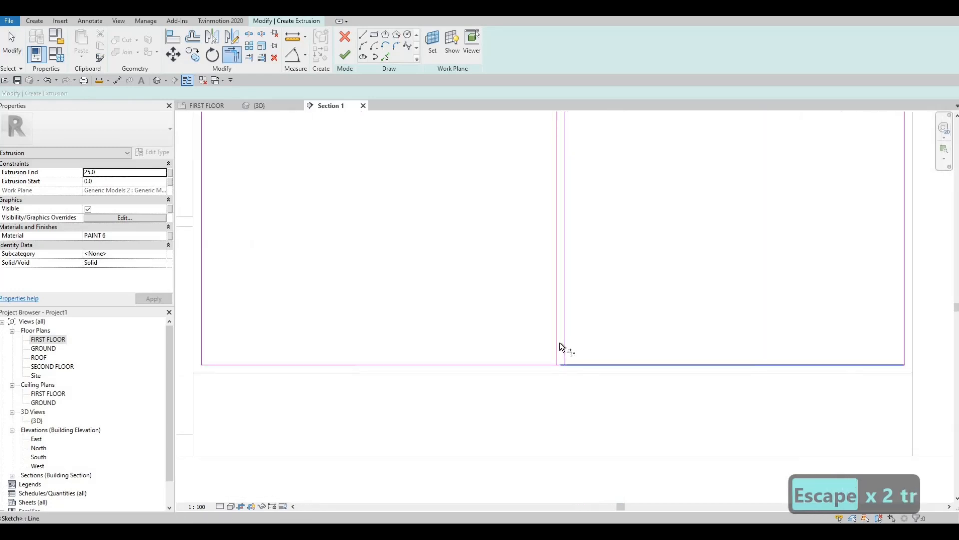
{"action": "left_click", "coordinate": [557, 343]}
{"action": "left_click", "coordinate": [531, 365]}
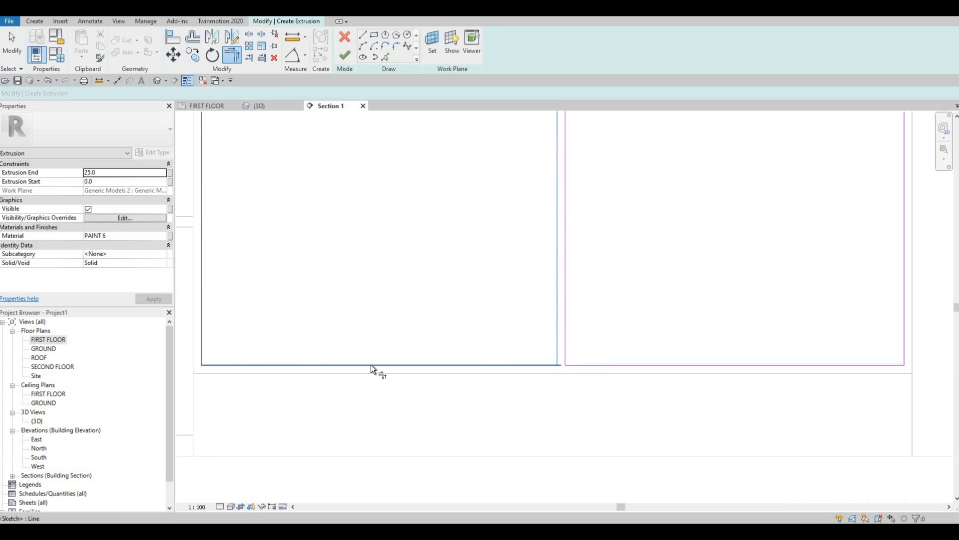
Trim the split edges of the left rectangle to the gap lines, forming two separate door outlines.
{"action": "scroll", "coordinate": [432, 365], "scroll_direction": "down", "scroll_amount": 3}
{"action": "scroll", "coordinate": [392, 364], "scroll_direction": "up", "scroll_amount": 3}
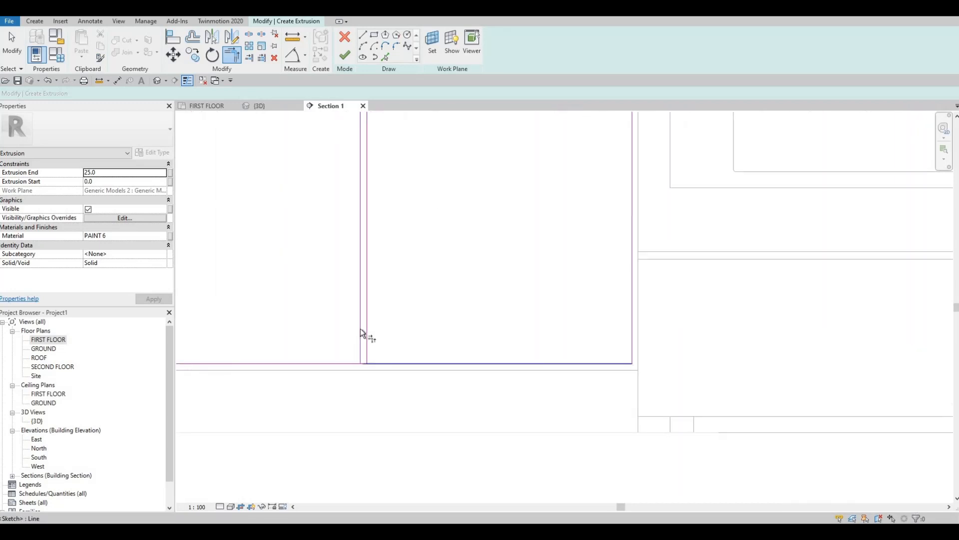
{"action": "left_click", "coordinate": [361, 329]}
{"action": "left_click", "coordinate": [343, 362]}
{"action": "middle_click_drag", "start_coordinate": [355, 150], "coordinate": [401, 394]}
{"action": "scroll", "coordinate": [395, 255], "scroll_direction": "down", "scroll_amount": 2}
{"action": "middle_click_drag", "start_coordinate": [413, 230], "coordinate": [410, 288]}
{"action": "scroll", "coordinate": [409, 288], "scroll_direction": "down", "scroll_amount": 1}
{"action": "scroll", "coordinate": [410, 288], "scroll_direction": "up", "scroll_amount": 1}
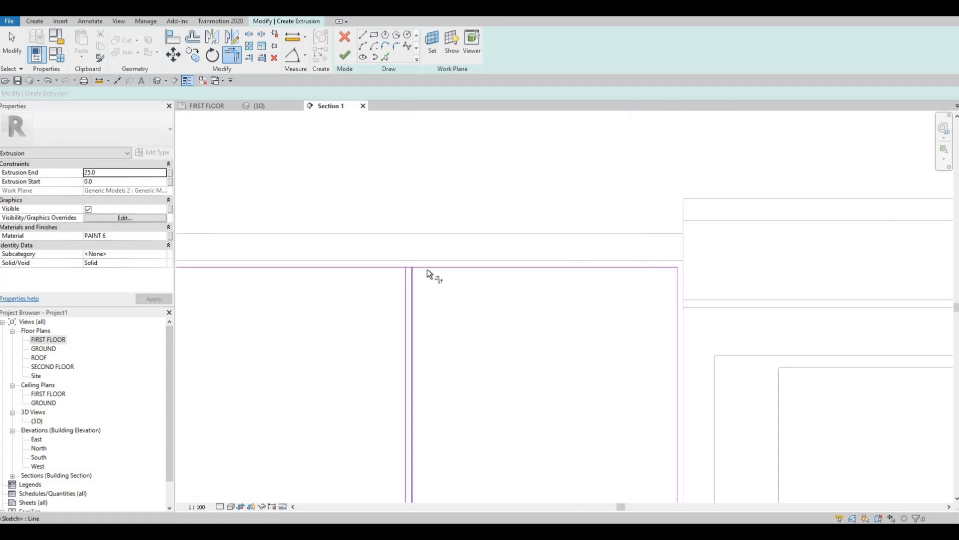
{"action": "left_click", "coordinate": [404, 290]}
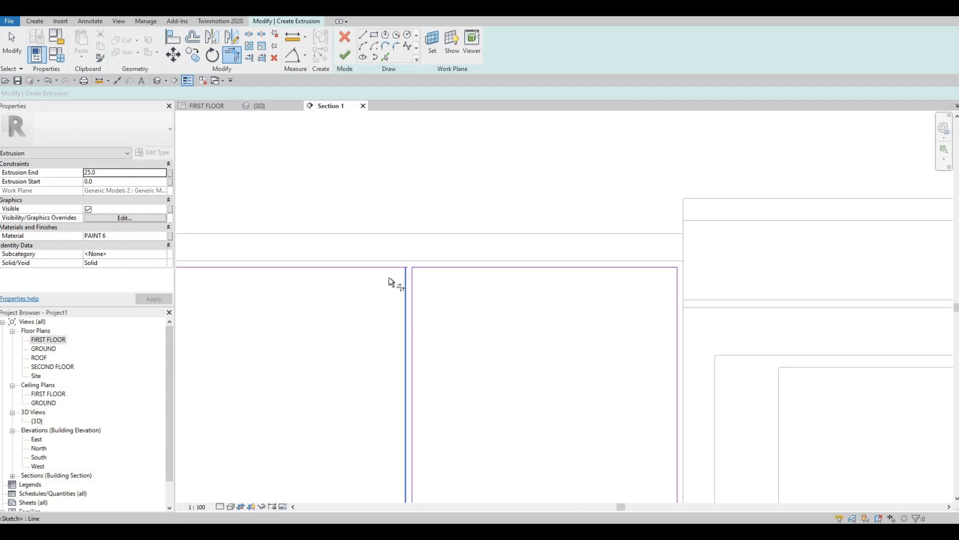
{"action": "left_click", "coordinate": [390, 268]}
{"action": "scroll", "coordinate": [428, 277], "scroll_direction": "down", "scroll_amount": 2}
Finish the base door extrusion and the in-place model, and check the cabinet fronts in the 3D view.
{"action": "key", "text": "Escape"}
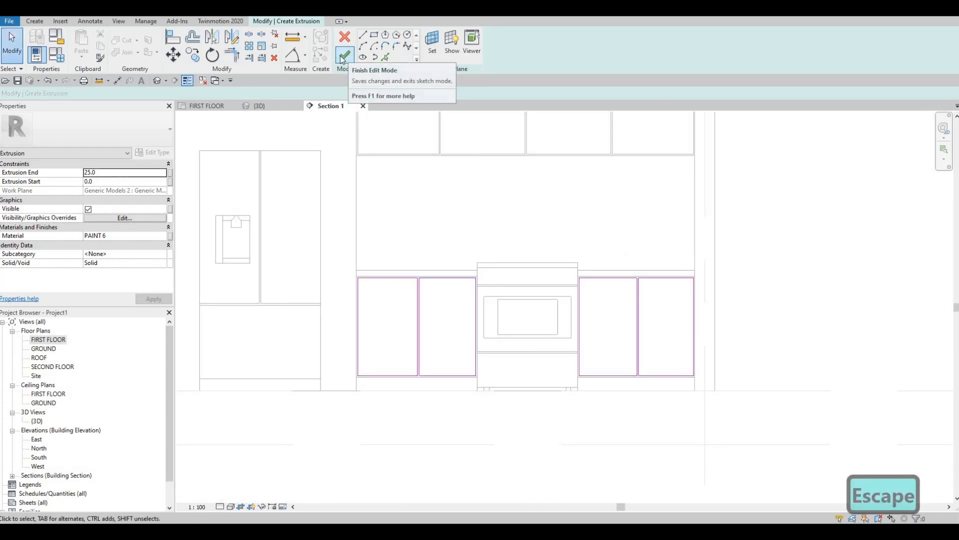
{"action": "left_click", "coordinate": [345, 55]}
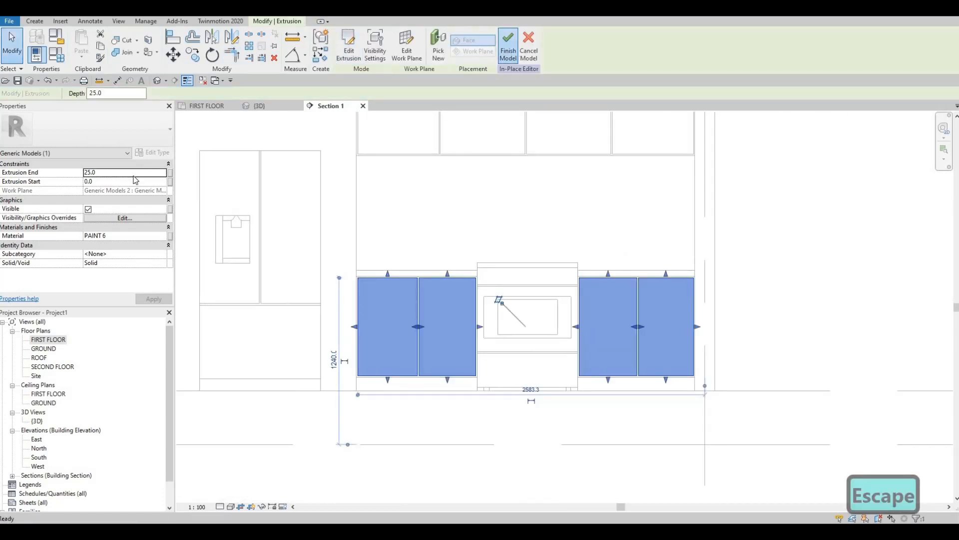
{"action": "key", "text": "Escape"}
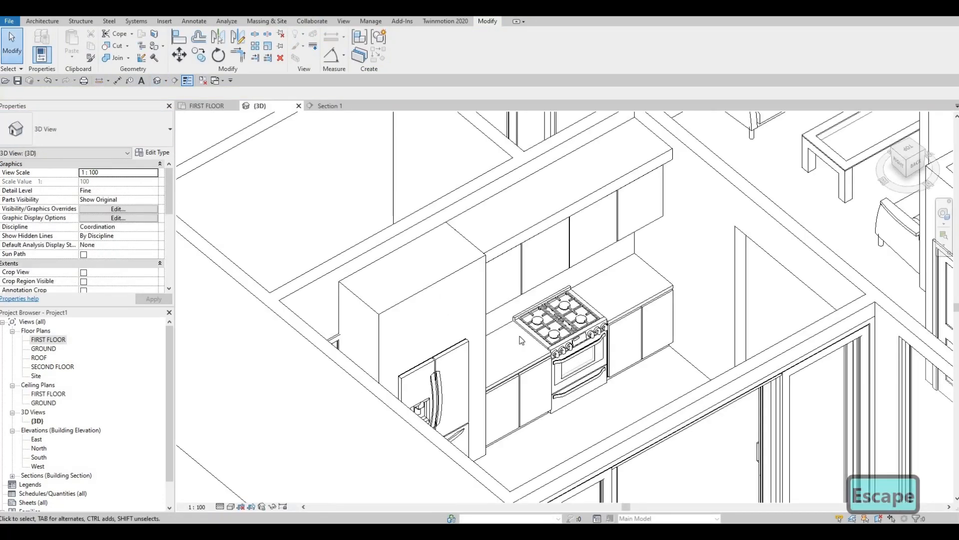
{"action": "middle_click_drag", "start_coordinate": [517, 337], "coordinate": [469, 337], "text": "shift"}
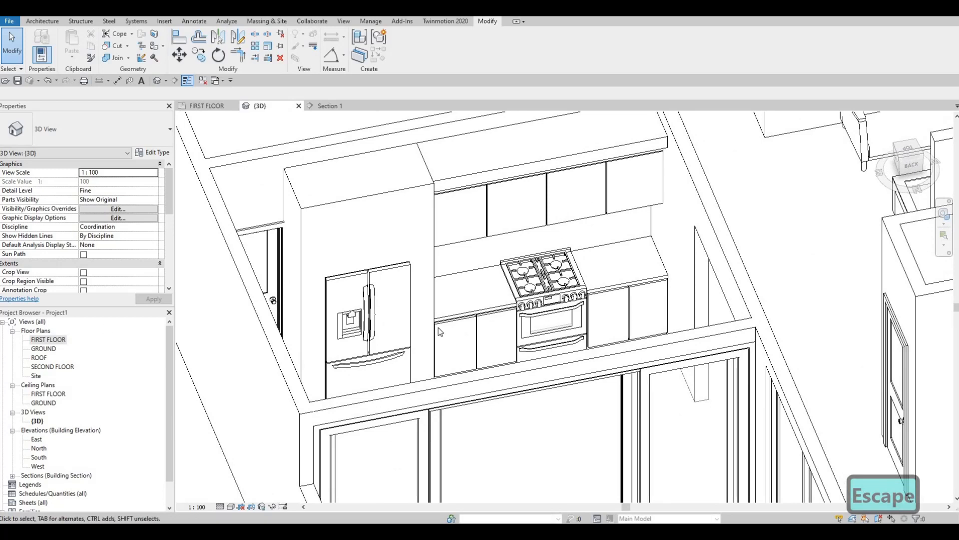
{"action": "key", "text": "Escape"}
{"action": "key", "text": "Escape"}
{"action": "key", "text": "F1"}
{"action": "middle_click_drag", "start_coordinate": [465, 369], "coordinate": [542, 339], "text": "shift"}
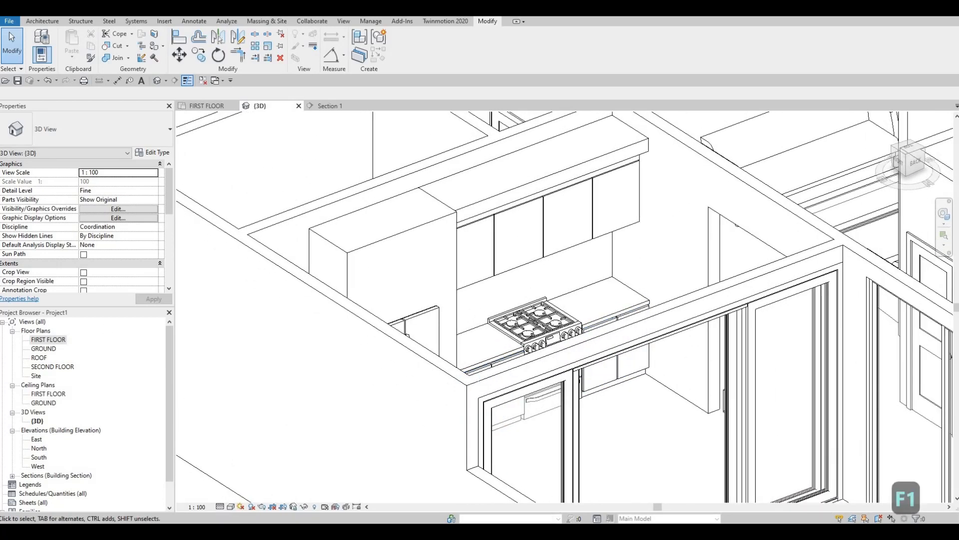
Switch to File Explorer to show the HANDLE family file in the block folder, and return to the upper cabinets in 3D.
{"action": "key", "text": "alt+Tab"}
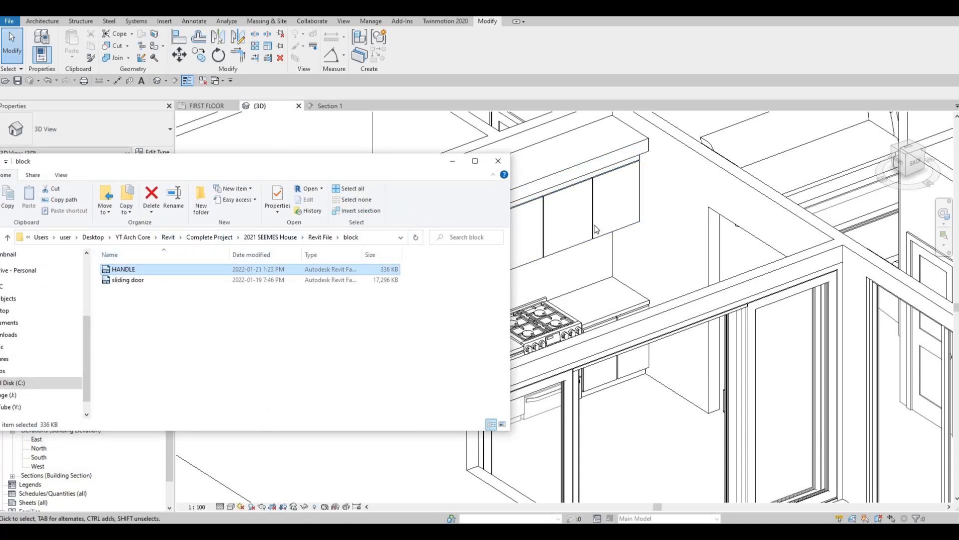
{"action": "left_click_drag", "start_coordinate": [290, 161], "coordinate": [0, 168]}
{"action": "scroll", "coordinate": [544, 254], "scroll_direction": "up", "scroll_amount": 3}
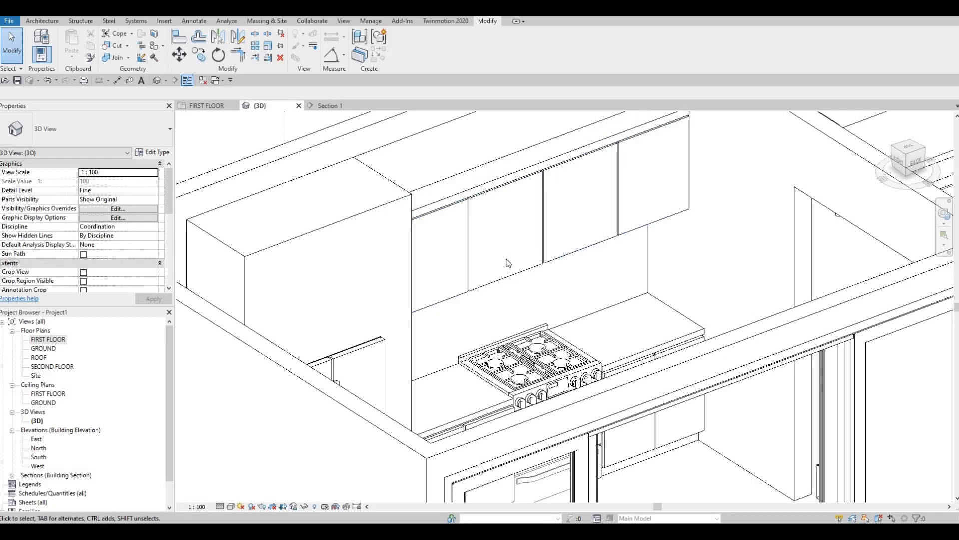
{"action": "key", "text": "Escape"}
{"action": "key", "text": "Escape"}
{"action": "key", "text": "Escape"}
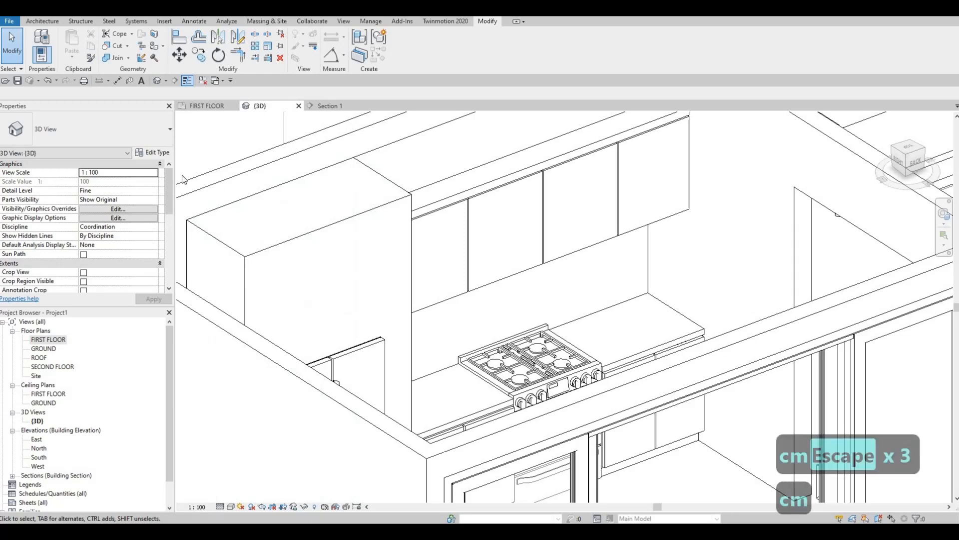
{"action": "key", "text": "Escape"}
{"action": "key", "text": "Escape"}
Place a HANDLE component vertically on the face of the first upper cabinet door, near its lower corner beside the door gap.
{"action": "left_click", "coordinate": [43, 23]}
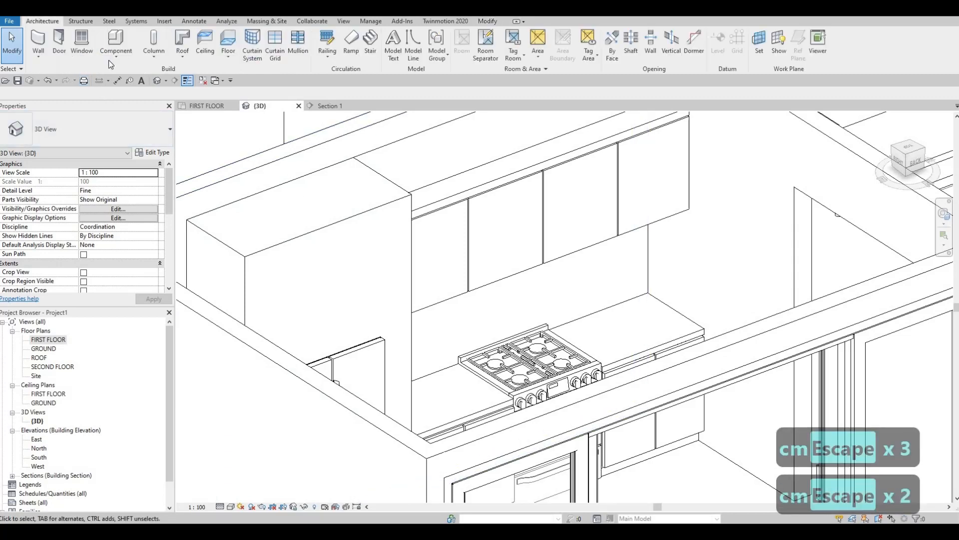
{"action": "left_click", "coordinate": [117, 41]}
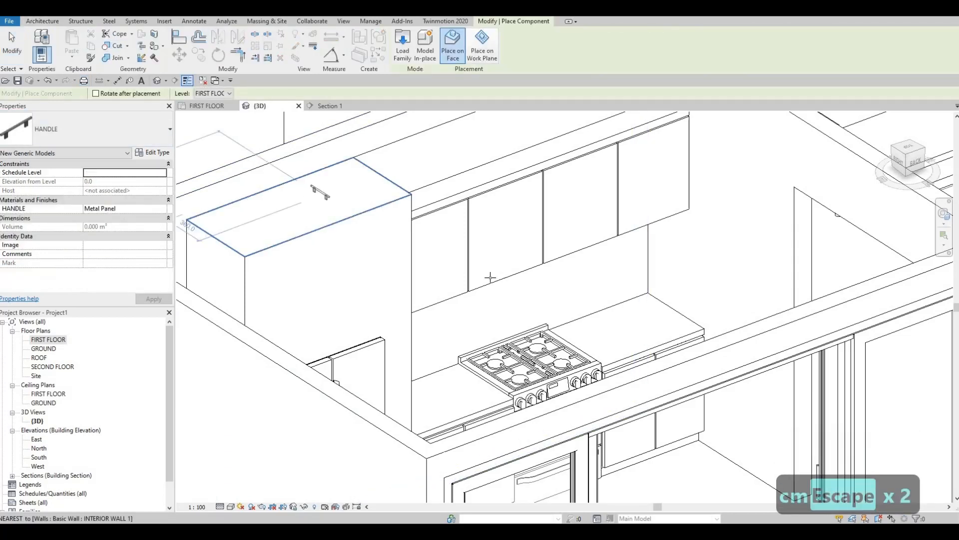
{"action": "scroll", "coordinate": [480, 277], "scroll_direction": "up", "scroll_amount": 5}
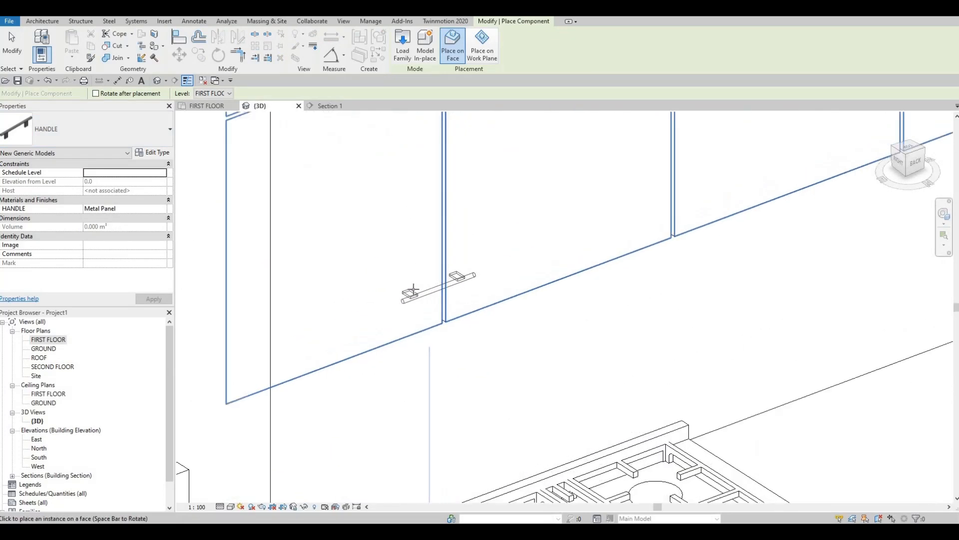
{"action": "key", "text": "space"}
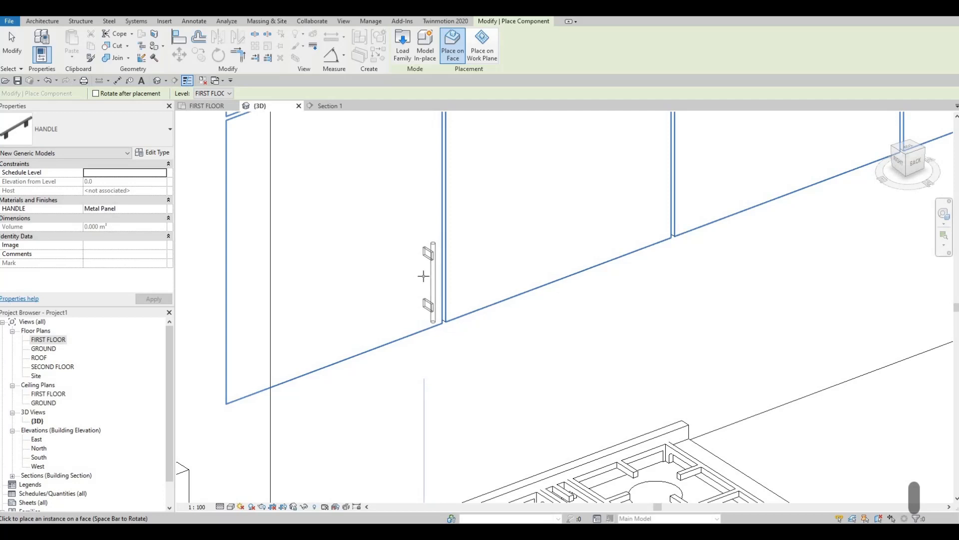
{"action": "scroll", "coordinate": [423, 275], "scroll_direction": "down", "scroll_amount": 1}
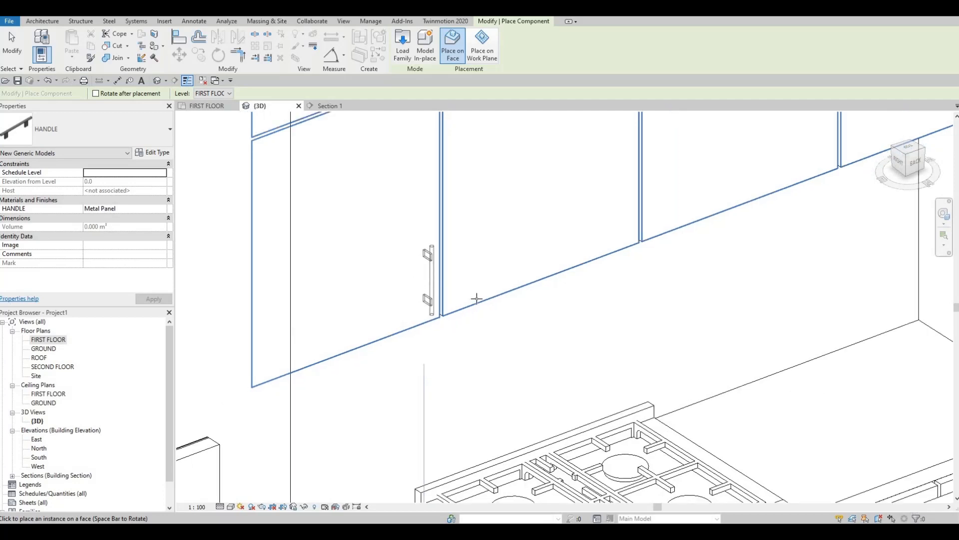
Place another vertical HANDLE on the base cabinet door nearest the refrigerator, near its upper corner beside the gap, and end placement.
{"action": "middle_click_drag", "start_coordinate": [509, 249], "coordinate": [476, 135]}
{"action": "scroll", "coordinate": [479, 145], "scroll_direction": "down", "scroll_amount": 2}
{"action": "middle_click_drag", "start_coordinate": [549, 375], "coordinate": [512, 242]}
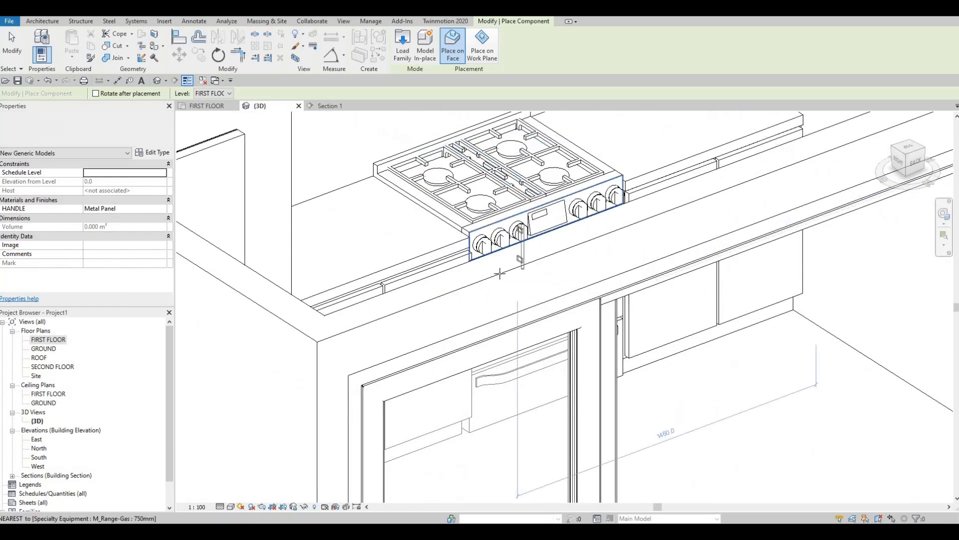
{"action": "middle_click_drag", "start_coordinate": [505, 332], "coordinate": [401, 283], "text": "shift"}
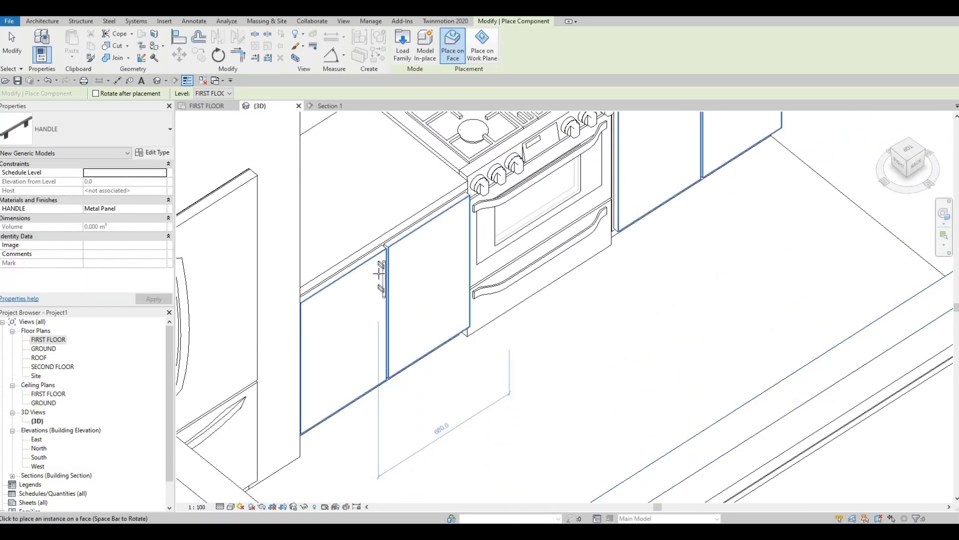
{"action": "key", "text": "Escape"}
{"action": "key", "text": "Escape"}
Check the handles on the upper and base cabinets in 3D, and open the Section 1 view.
{"action": "scroll", "coordinate": [370, 204], "scroll_direction": "down", "scroll_amount": 3}
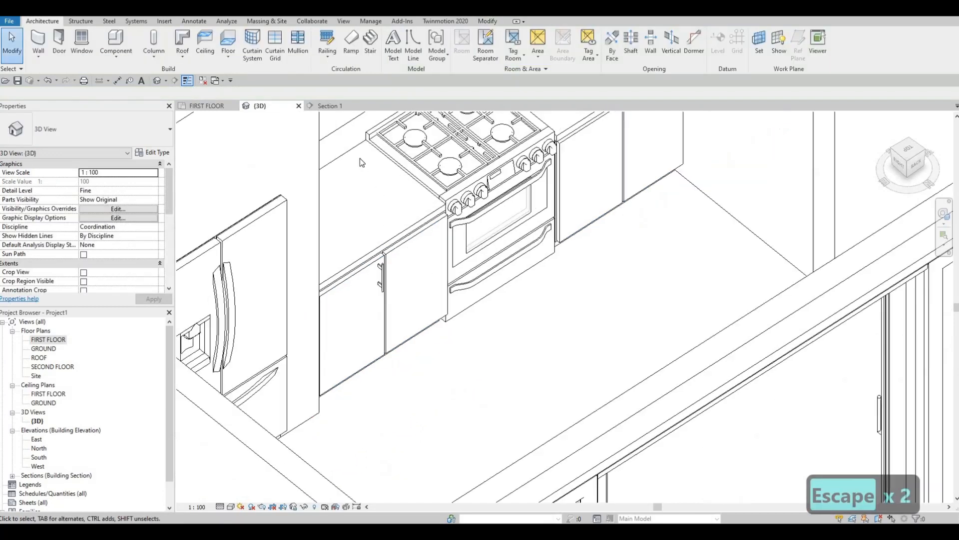
{"action": "scroll", "coordinate": [374, 150], "scroll_direction": "up", "scroll_amount": 1}
{"action": "middle_click_drag", "start_coordinate": [374, 150], "coordinate": [430, 244]}
{"action": "scroll", "coordinate": [429, 244], "scroll_direction": "down", "scroll_amount": 2}
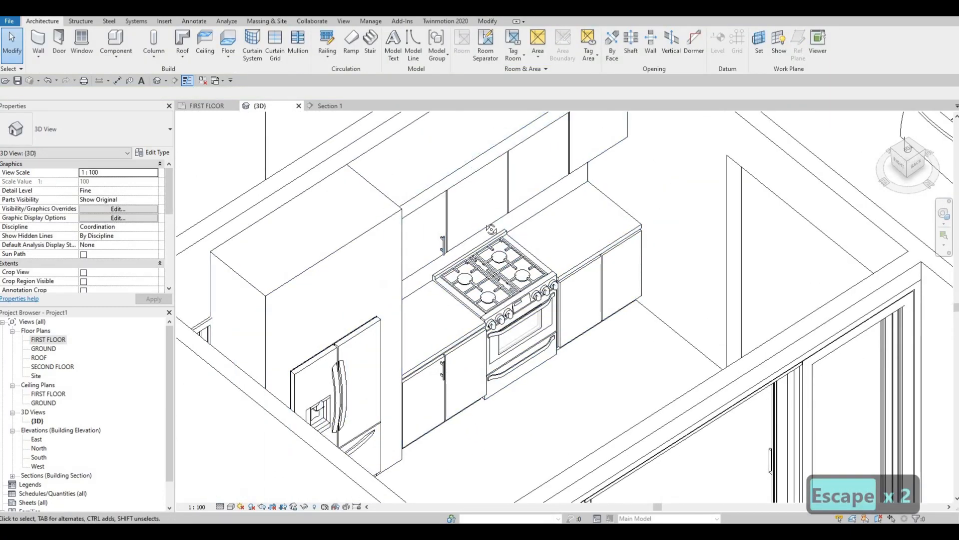
{"action": "middle_click_drag", "start_coordinate": [511, 209], "coordinate": [549, 291], "text": "shift"}
{"action": "middle_click_drag", "start_coordinate": [425, 279], "coordinate": [235, 134], "text": "shift"}
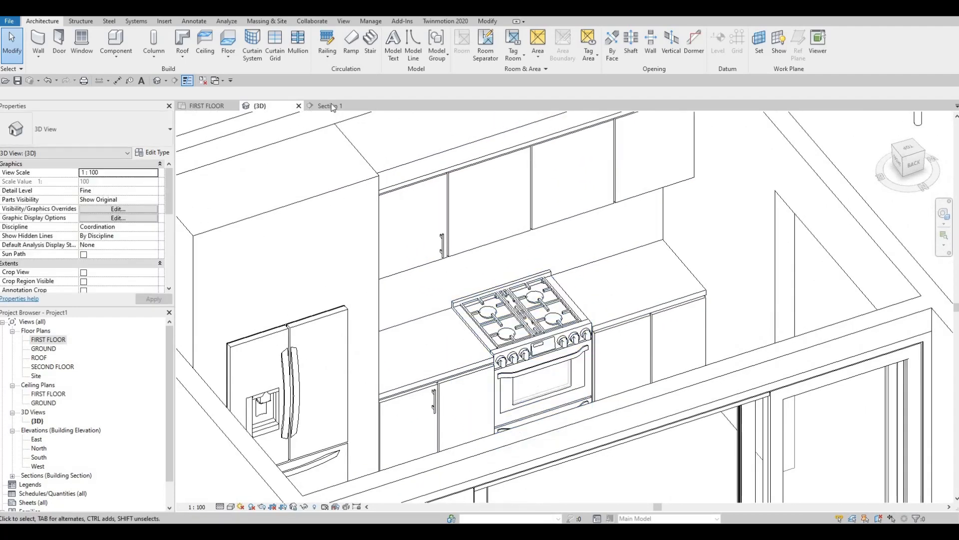
{"action": "left_click", "coordinate": [331, 106]}
{"action": "scroll", "coordinate": [423, 163], "scroll_direction": "up", "scroll_amount": 6}
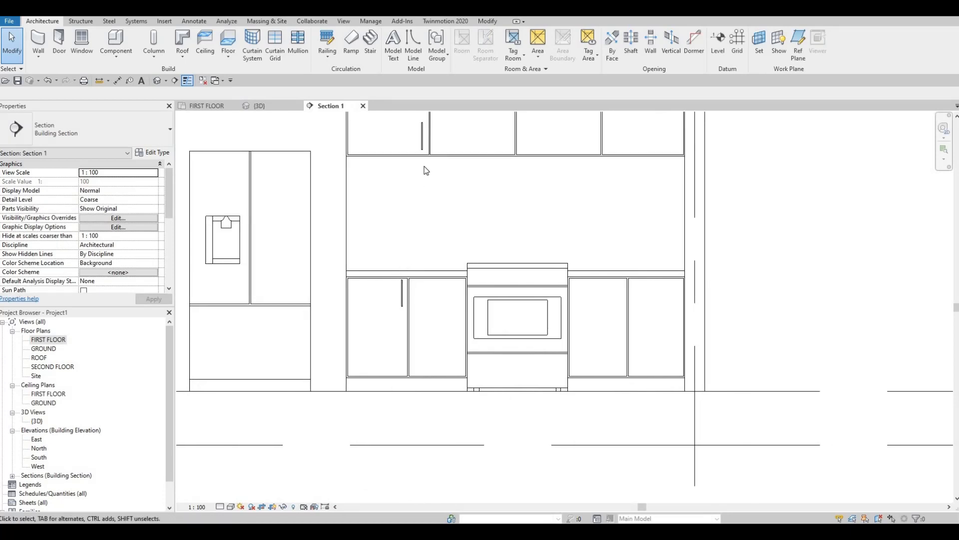
Nudge the upper door handle about 15 mm toward the door gap and 5 mm down, to elevation 1892.4.
{"action": "left_click", "coordinate": [423, 163]}
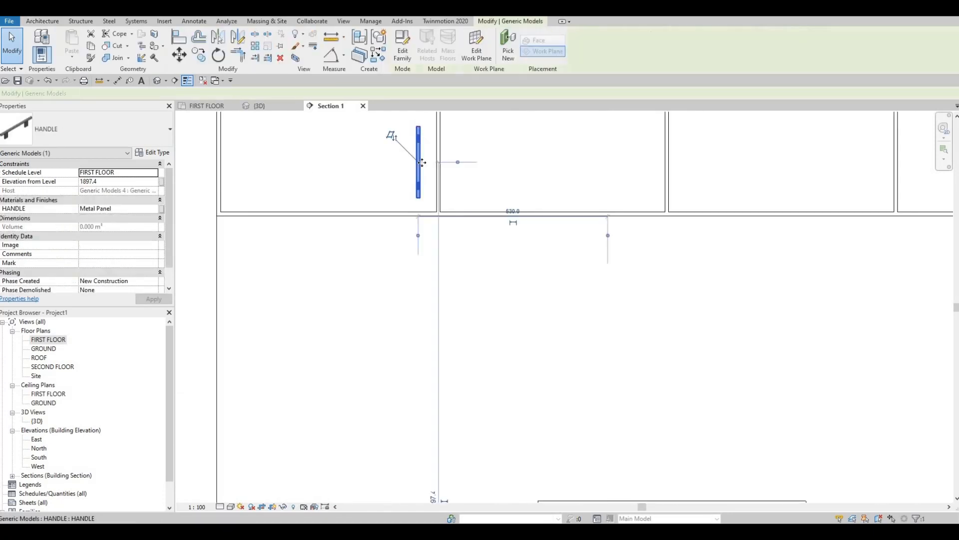
{"action": "key", "text": "Right"}
{"action": "key", "text": "Right"}
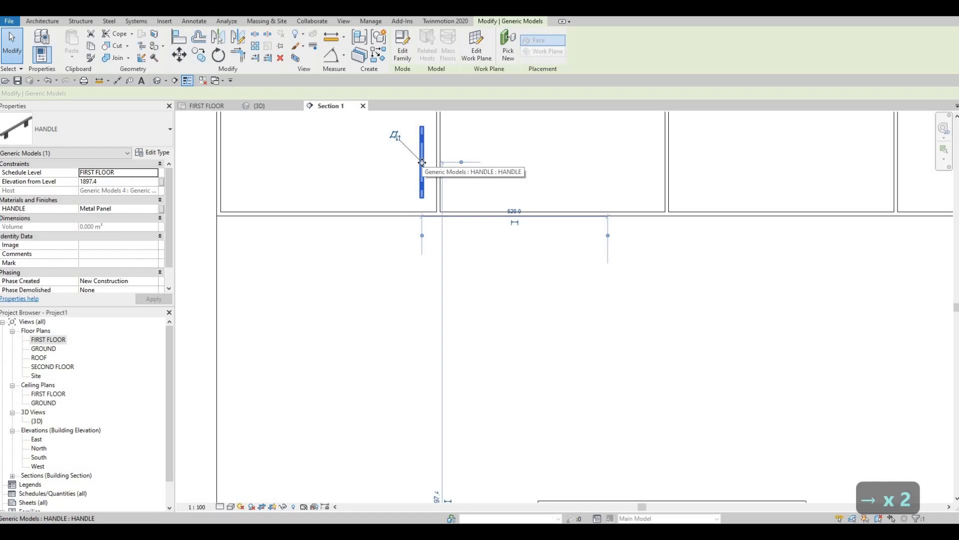
{"action": "key", "text": "Right"}
{"action": "key", "text": "Down"}
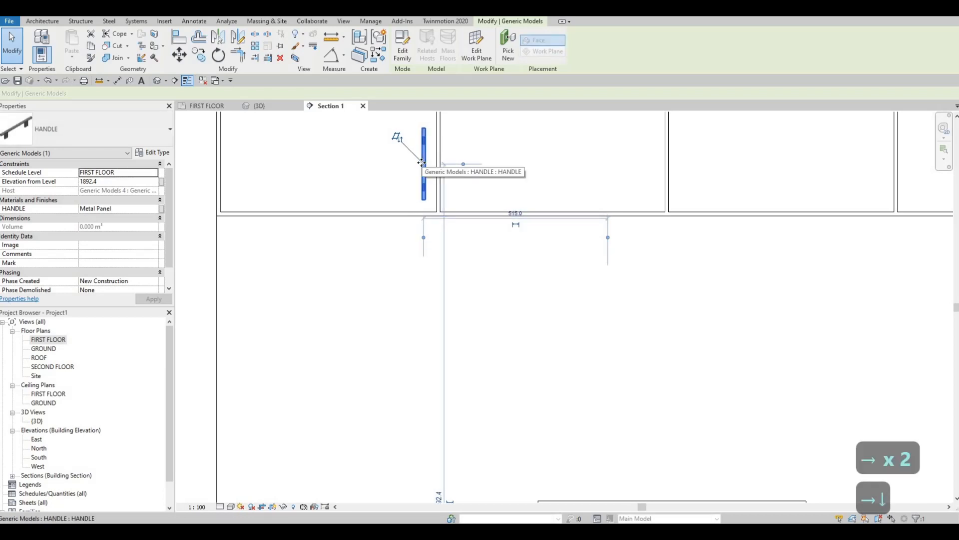
{"action": "key", "text": "Escape"}
{"action": "key", "text": "Escape"}
Mirror a copy of the upper handle onto the adjacent door about a vertical axis drawn through the middle of the gap.
{"action": "left_click", "coordinate": [424, 159]}
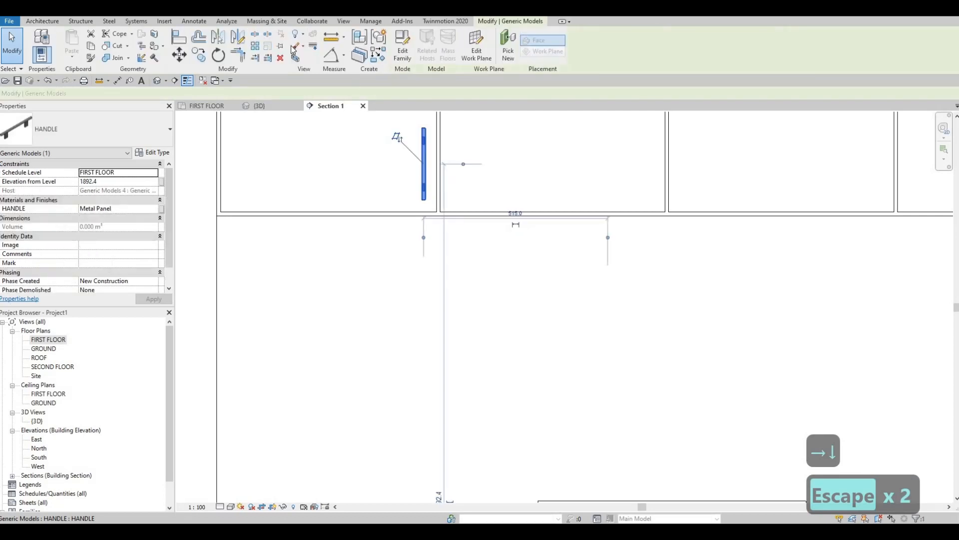
{"action": "scroll", "coordinate": [399, 268], "scroll_direction": "up", "scroll_amount": 4}
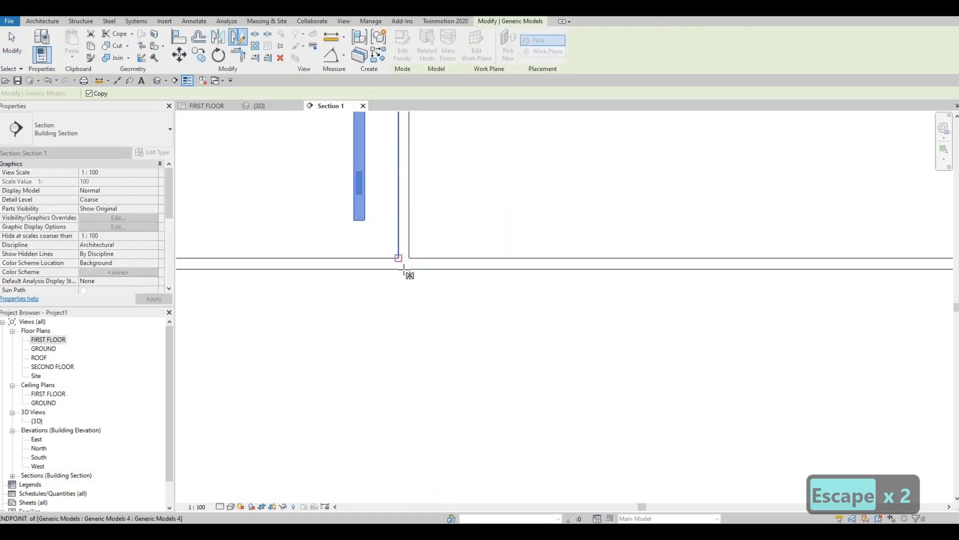
{"action": "left_click", "coordinate": [404, 228]}
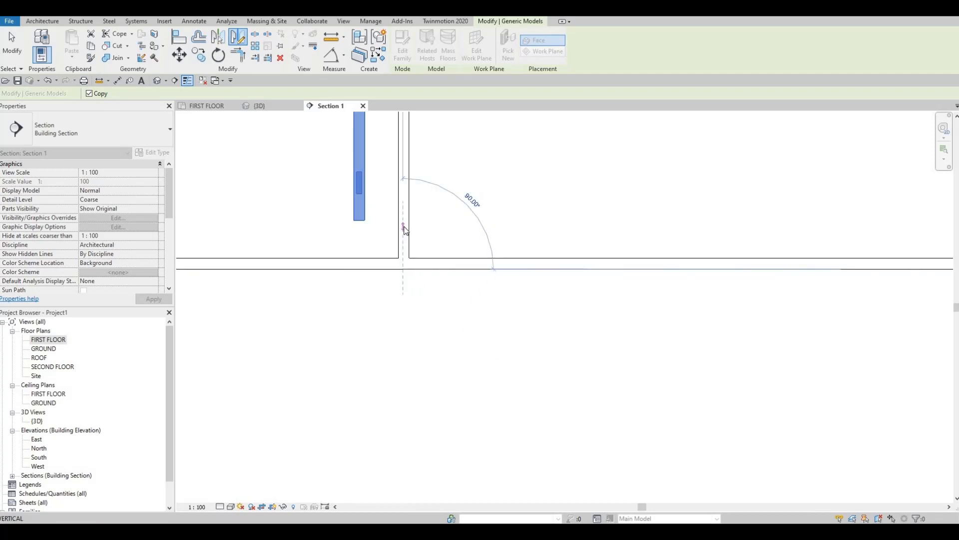
{"action": "left_click", "coordinate": [394, 300]}
{"action": "key", "text": "Escape"}
{"action": "key", "text": "Escape"}
Copy the pair of upper handles from the first door gap to the gap between the third and fourth upper doors.
{"action": "scroll", "coordinate": [368, 230], "scroll_direction": "down", "scroll_amount": 3}
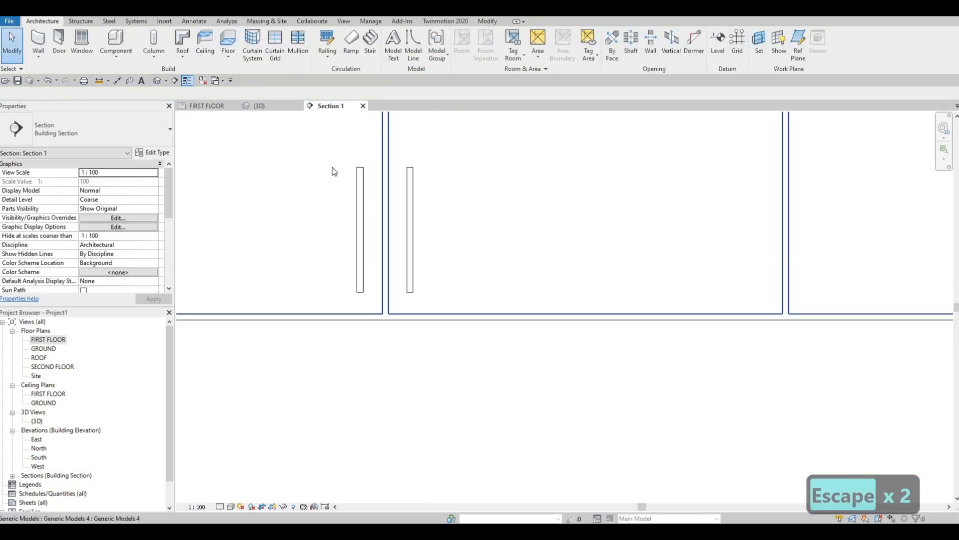
{"action": "left_click_drag", "start_coordinate": [331, 166], "coordinate": [430, 294]}
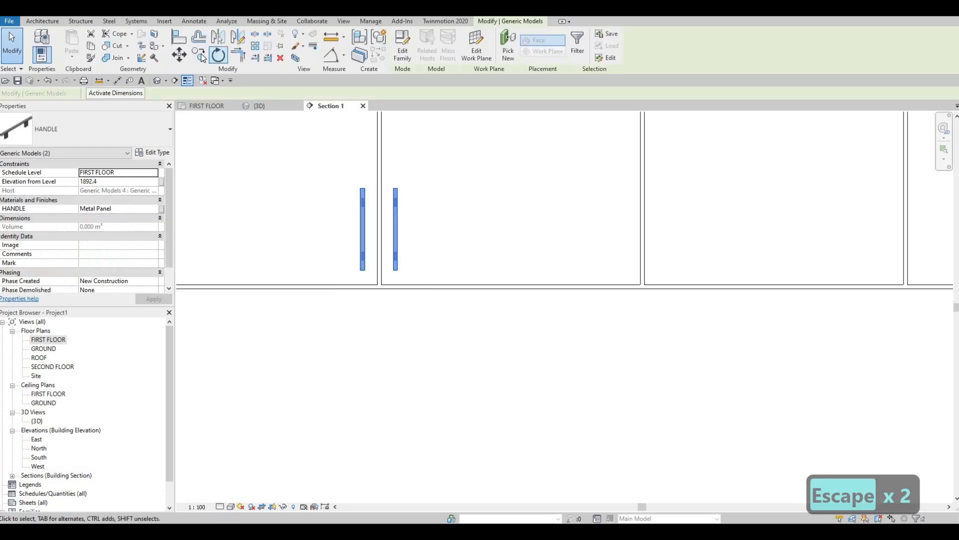
{"action": "left_click", "coordinate": [201, 57]}
{"action": "scroll", "coordinate": [381, 295], "scroll_direction": "up", "scroll_amount": 2}
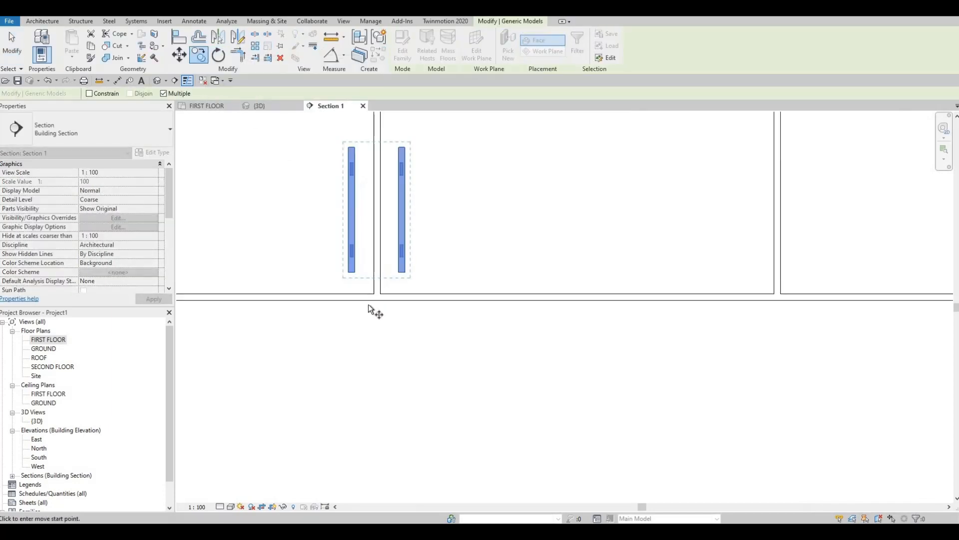
{"action": "left_click", "coordinate": [377, 301]}
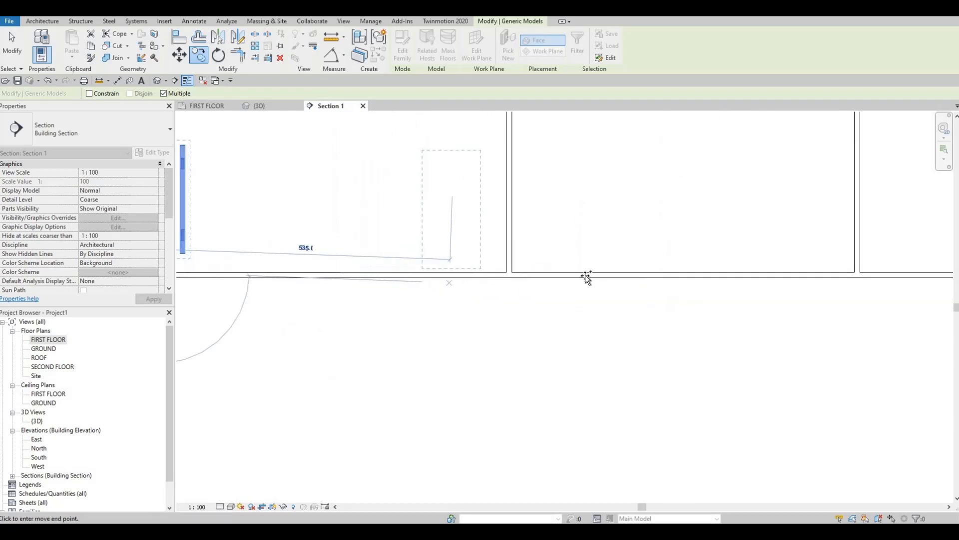
{"action": "scroll", "coordinate": [605, 277], "scroll_direction": "down", "scroll_amount": 2}
{"action": "middle_click_drag", "start_coordinate": [799, 279], "coordinate": [677, 281]}
{"action": "scroll", "coordinate": [650, 280], "scroll_direction": "up", "scroll_amount": 6}
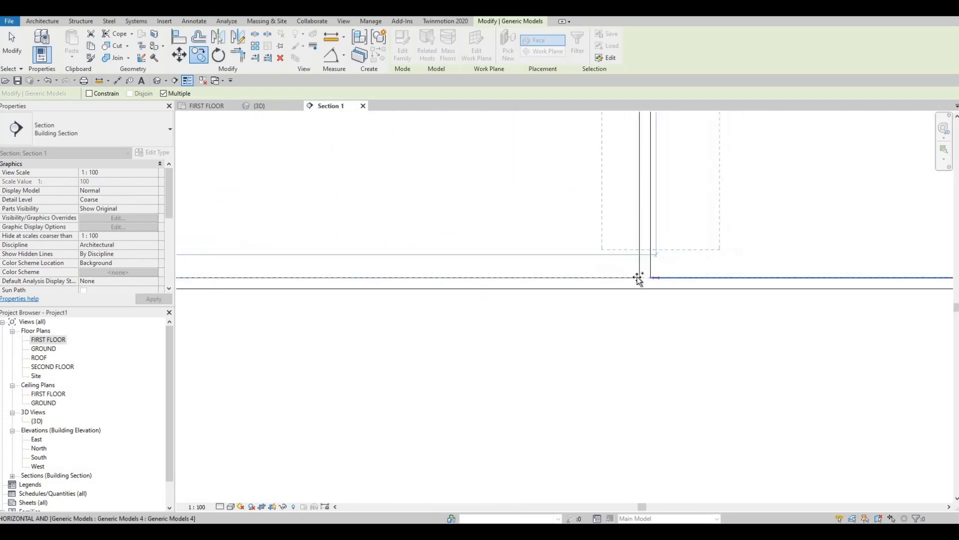
{"action": "left_click", "coordinate": [639, 278]}
{"action": "scroll", "coordinate": [533, 320], "scroll_direction": "down", "scroll_amount": 4}
{"action": "key", "text": "Escape"}
{"action": "key", "text": "Escape"}
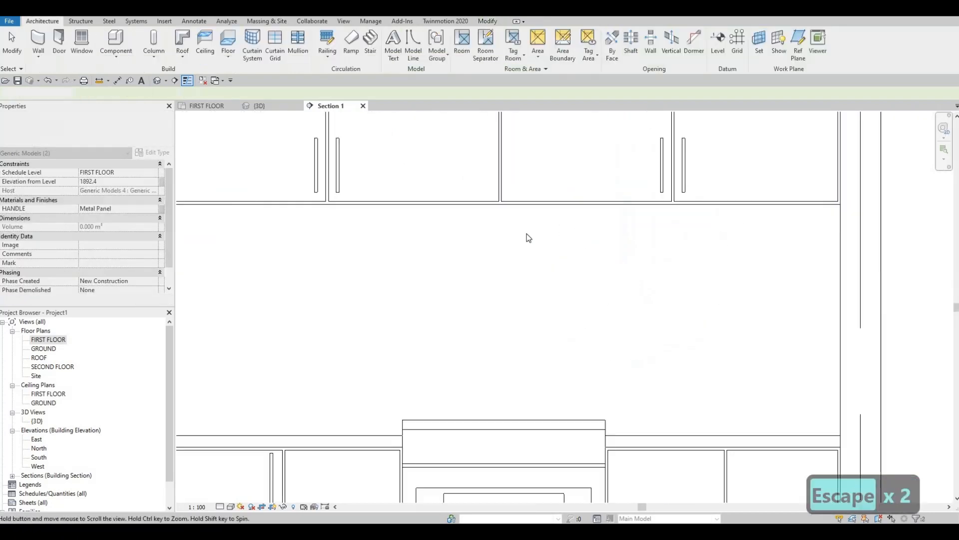
Nudge the base door handle closer to the door gap and slightly down, to elevation 723.5.
{"action": "scroll", "coordinate": [440, 332], "scroll_direction": "up", "scroll_amount": 5}
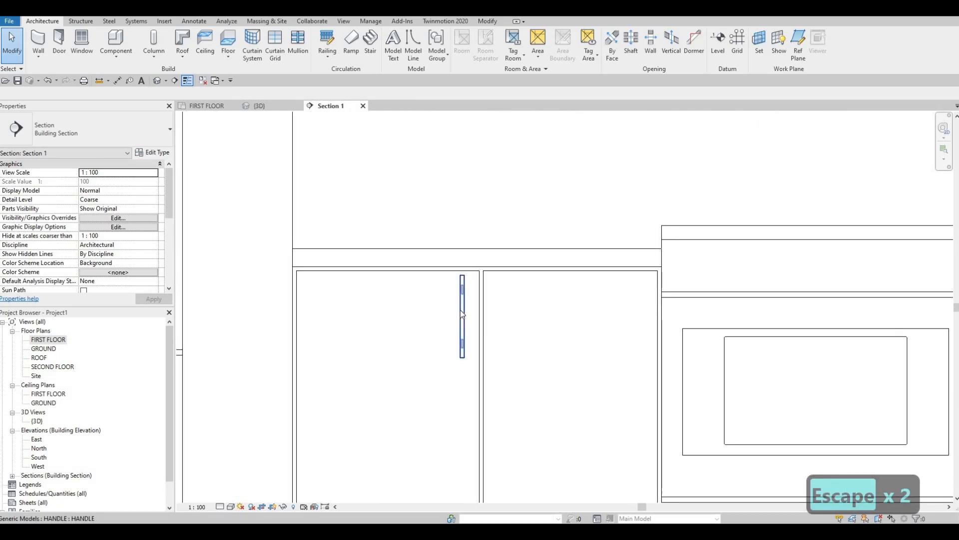
{"action": "left_click", "coordinate": [461, 314]}
{"action": "key", "text": "Right"}
{"action": "key", "text": "Right"}
{"action": "key", "text": "Right"}
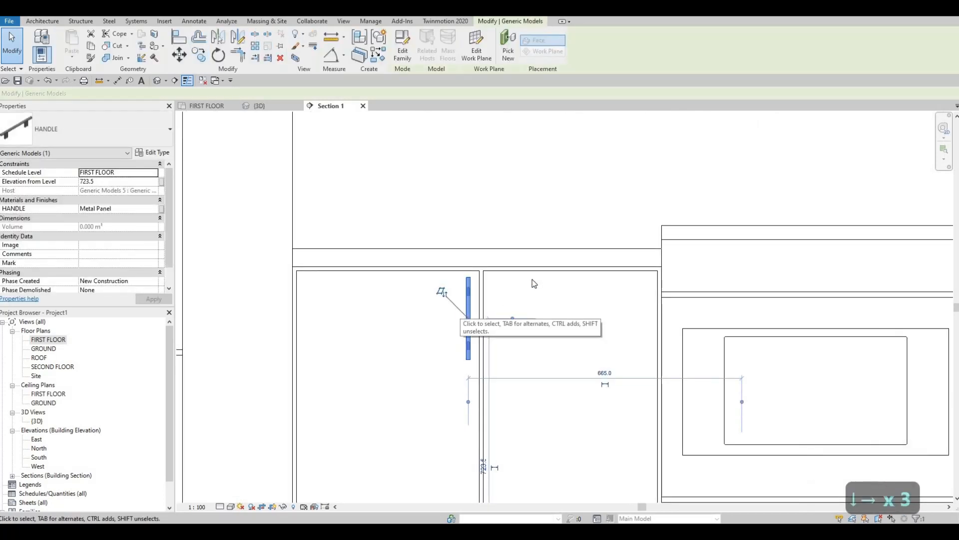
{"action": "key", "text": "Escape"}
{"action": "key", "text": "Escape"}
{"action": "key", "text": "Escape"}
Mirror a copy of the base handle onto the neighbouring base door about a vertical axis through the gap's centre.
{"action": "scroll", "coordinate": [398, 295], "scroll_direction": "up", "scroll_amount": 4}
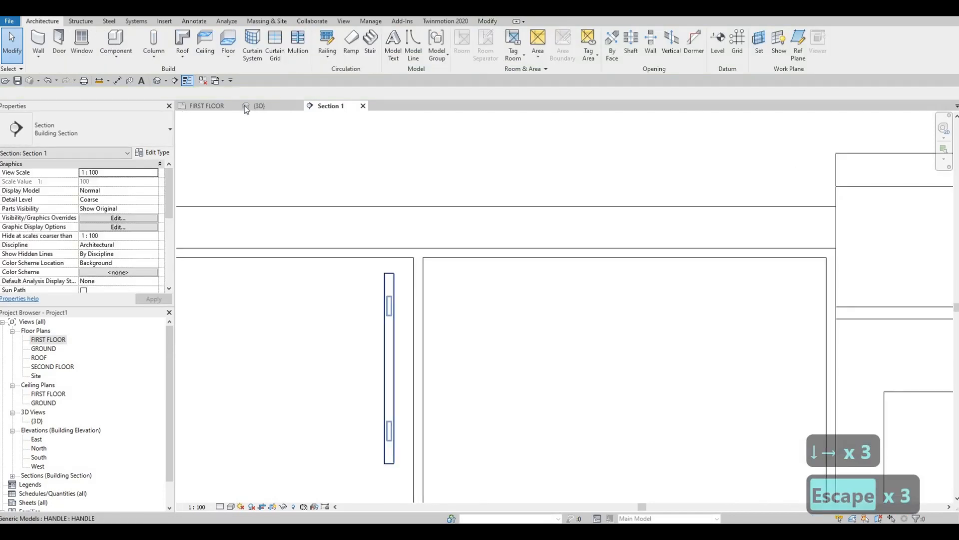
{"action": "left_click", "coordinate": [394, 295]}
{"action": "left_click", "coordinate": [237, 38]}
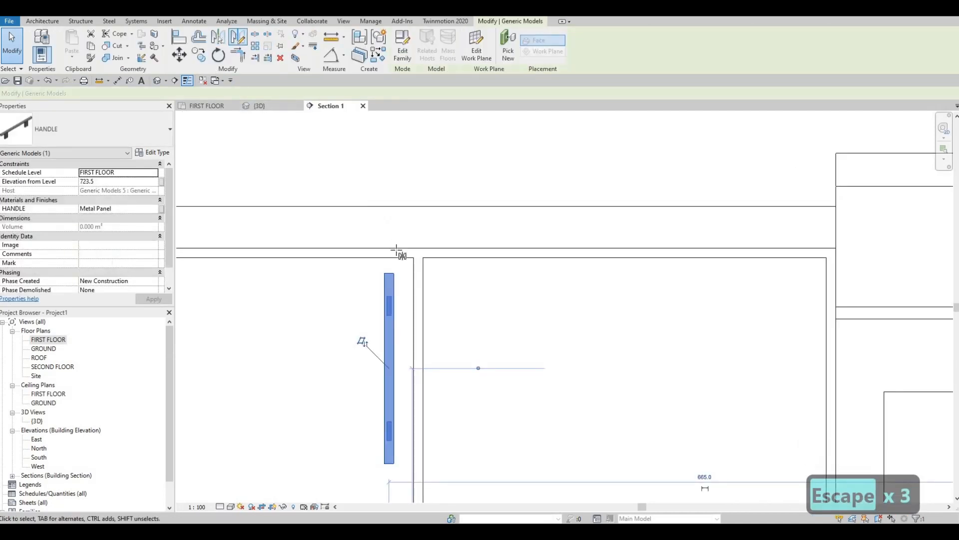
{"action": "scroll", "coordinate": [418, 271], "scroll_direction": "up", "scroll_amount": 2}
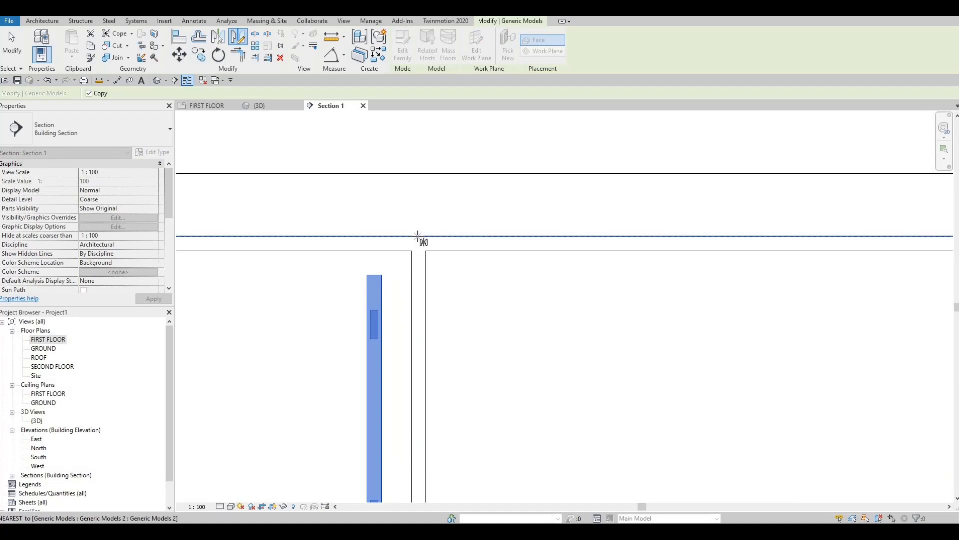
{"action": "left_click", "coordinate": [415, 283]}
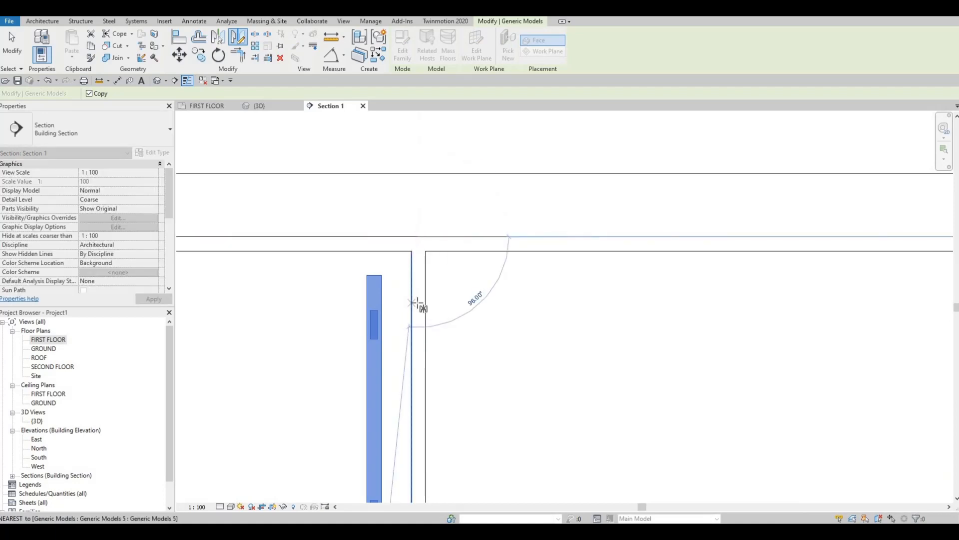
{"action": "left_click", "coordinate": [418, 304]}
{"action": "key", "text": "Escape"}
{"action": "key", "text": "Escape"}
{"action": "key", "text": "Escape"}
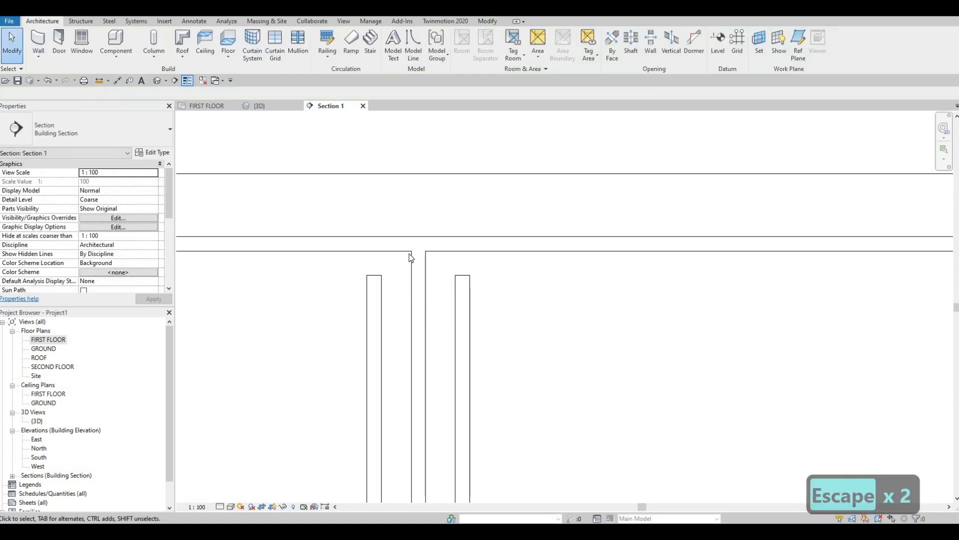
Copy the pair of base handles to the door gap of the base cabinet on the other side of the range.
{"action": "scroll", "coordinate": [347, 194], "scroll_direction": "down", "scroll_amount": 3}
{"action": "left_click_drag", "start_coordinate": [343, 189], "coordinate": [455, 373]}
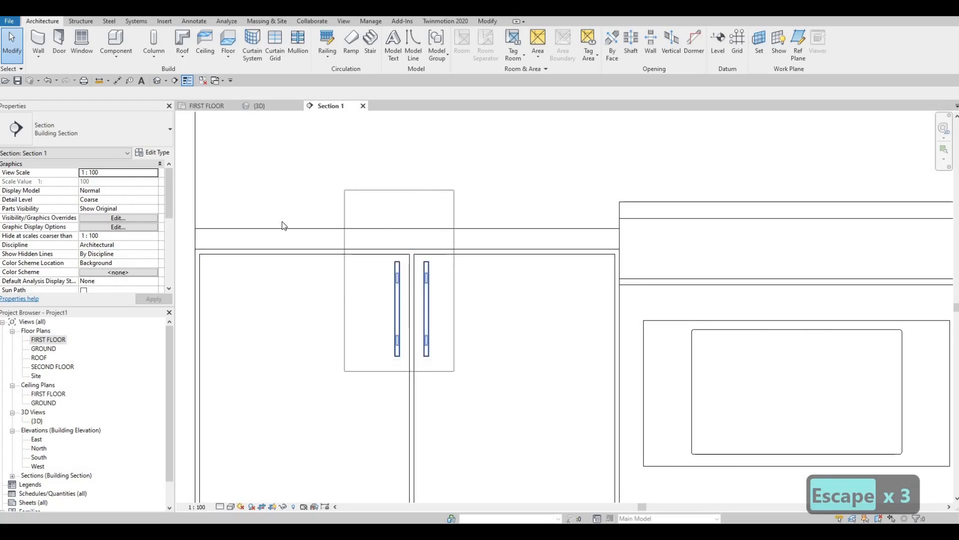
{"action": "left_click", "coordinate": [198, 55]}
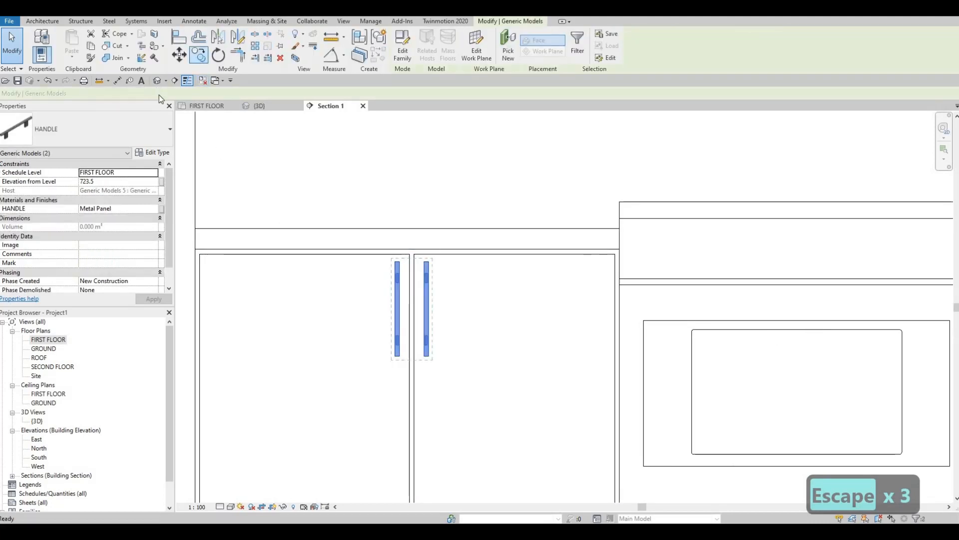
{"action": "scroll", "coordinate": [311, 241], "scroll_direction": "down", "scroll_amount": 2}
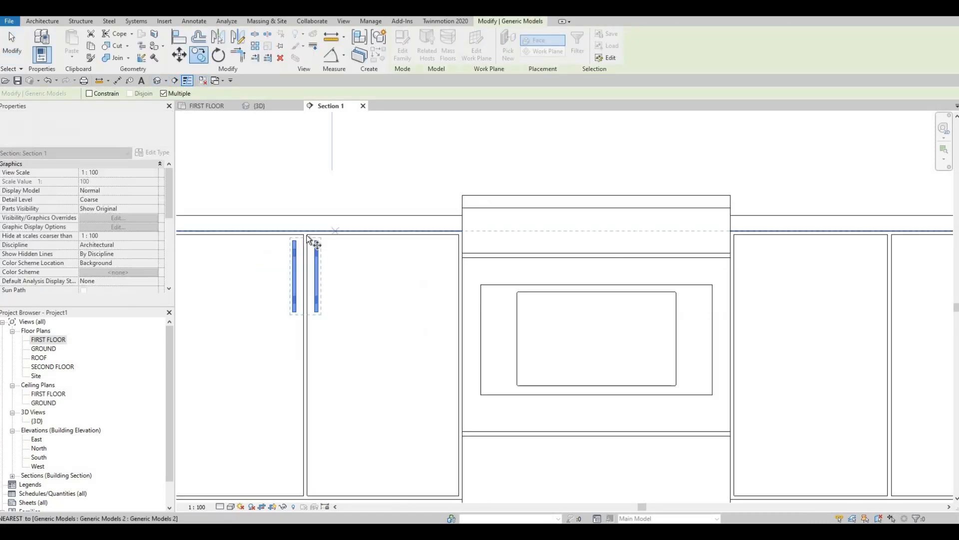
{"action": "scroll", "coordinate": [313, 239], "scroll_direction": "up", "scroll_amount": 5}
{"action": "left_click", "coordinate": [309, 227]}
{"action": "scroll", "coordinate": [378, 237], "scroll_direction": "down", "scroll_amount": 6}
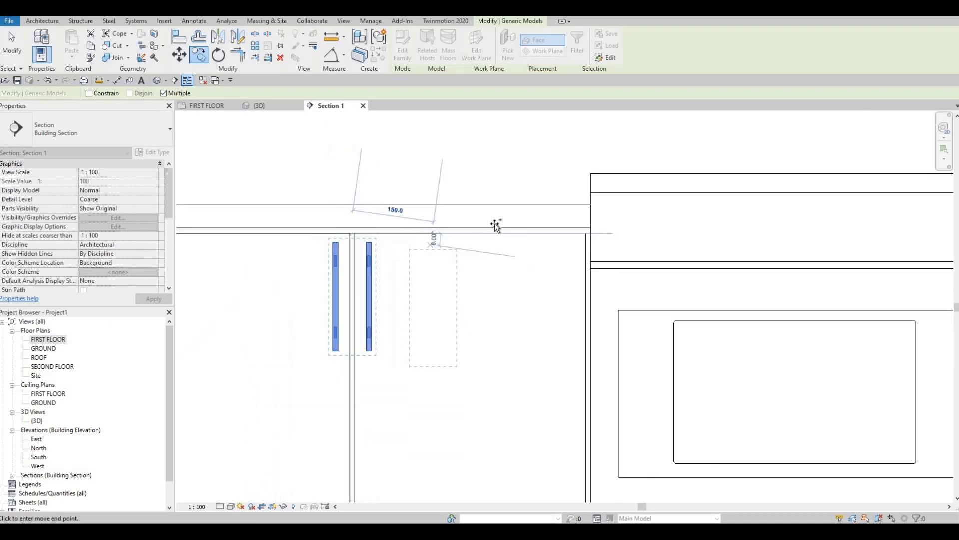
{"action": "scroll", "coordinate": [645, 255], "scroll_direction": "down", "scroll_amount": 3}
{"action": "middle_click_drag", "start_coordinate": [672, 268], "coordinate": [224, 232]}
{"action": "scroll", "coordinate": [578, 203], "scroll_direction": "up", "scroll_amount": 1}
{"action": "scroll", "coordinate": [575, 207], "scroll_direction": "up", "scroll_amount": 4}
{"action": "left_click", "coordinate": [626, 207]}
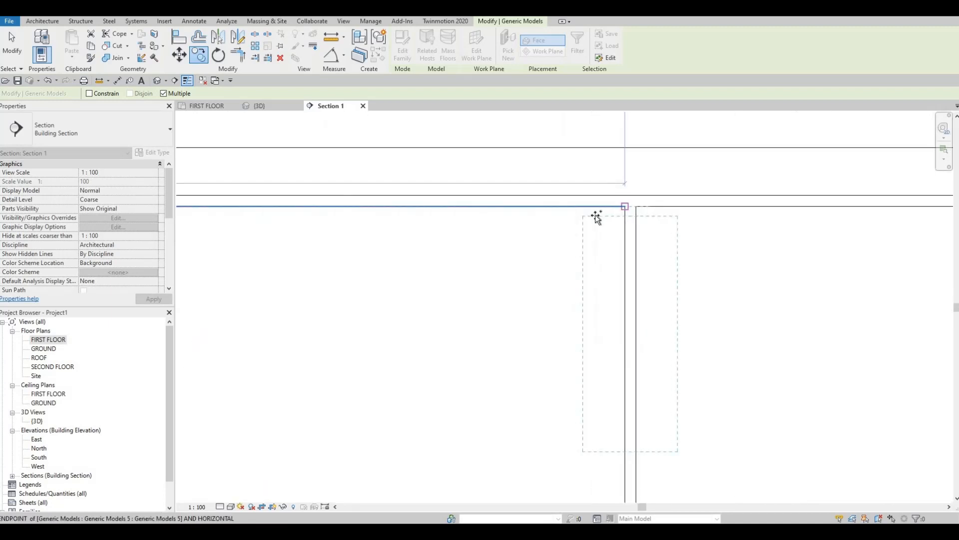
Inspect the copied handles on the upper and base cabinet doors in the 3D view from several angles.
{"action": "key", "text": "Escape"}
{"action": "key", "text": "Escape"}
{"action": "key", "text": "Escape"}
{"action": "scroll", "coordinate": [559, 231], "scroll_direction": "down", "scroll_amount": 5}
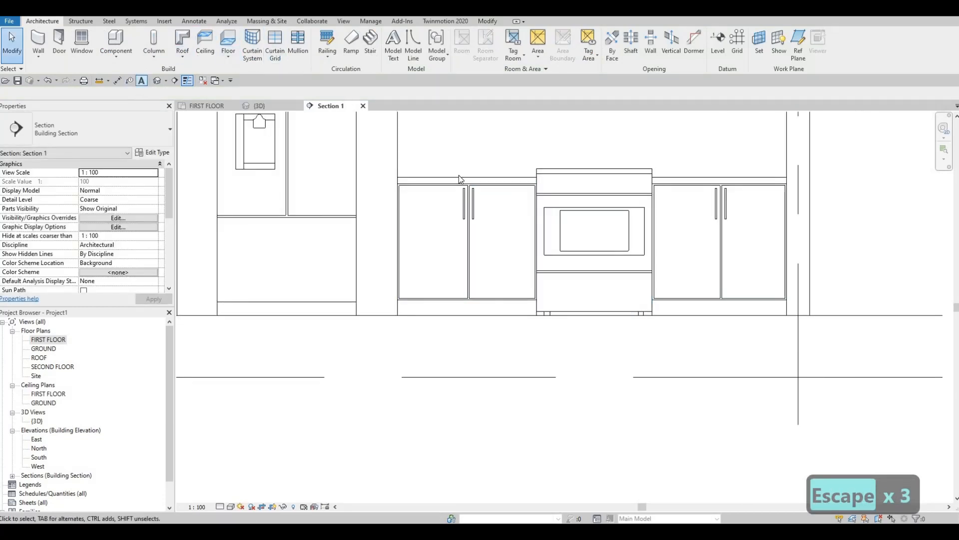
{"action": "key", "text": "ctrl+Tab"}
{"action": "scroll", "coordinate": [441, 242], "scroll_direction": "up", "scroll_amount": 8}
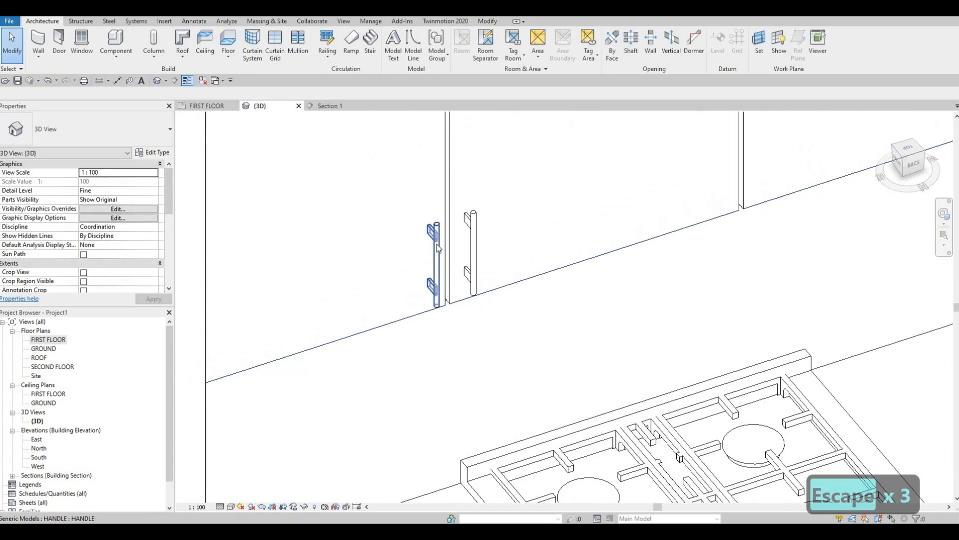
{"action": "left_click", "coordinate": [438, 249]}
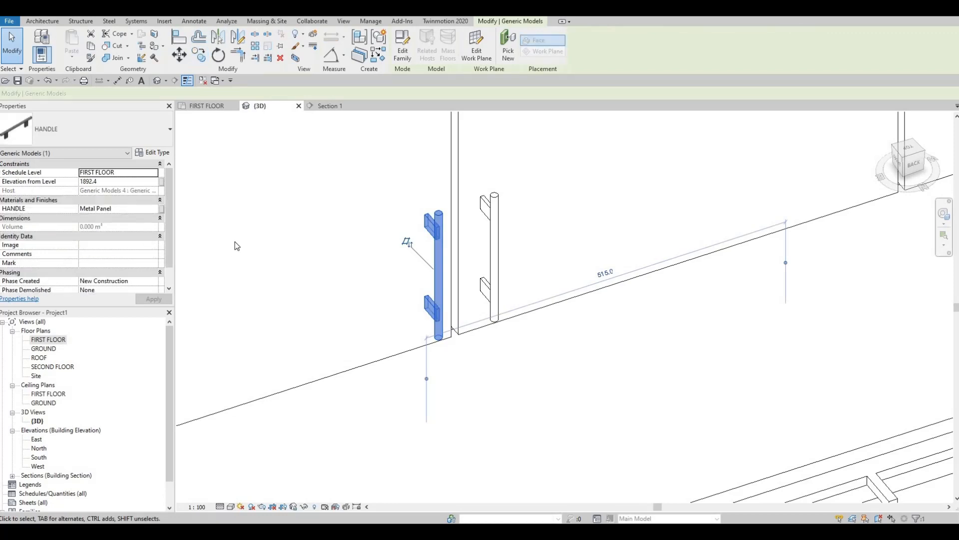
{"action": "scroll", "coordinate": [236, 244], "scroll_direction": "down", "scroll_amount": 2}
{"action": "scroll", "coordinate": [418, 241], "scroll_direction": "down", "scroll_amount": 5}
{"action": "key", "text": "Escape"}
{"action": "middle_click_drag", "start_coordinate": [440, 291], "coordinate": [358, 334], "text": "shift"}
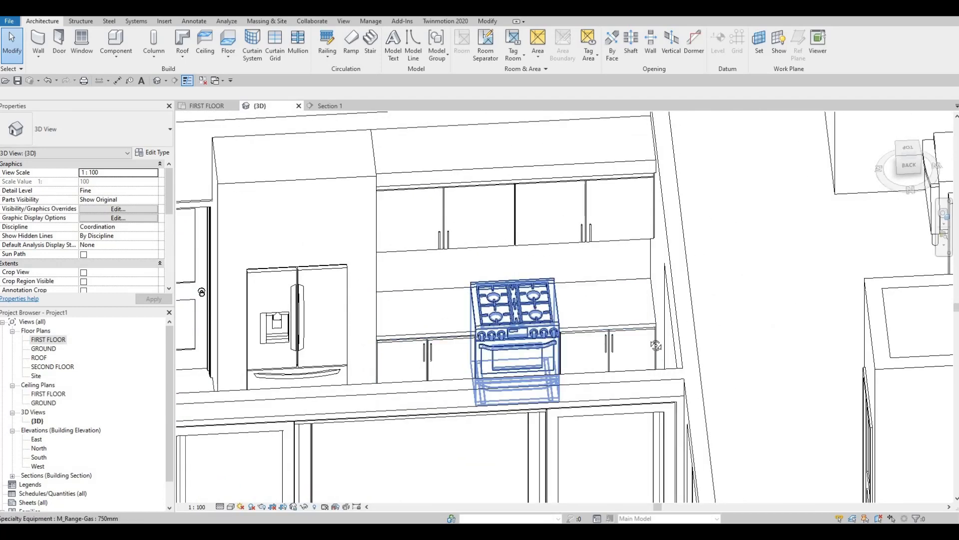
{"action": "middle_click_drag", "start_coordinate": [517, 345], "coordinate": [580, 296], "text": "shift"}
{"action": "scroll", "coordinate": [582, 294], "scroll_direction": "up", "scroll_amount": 2}
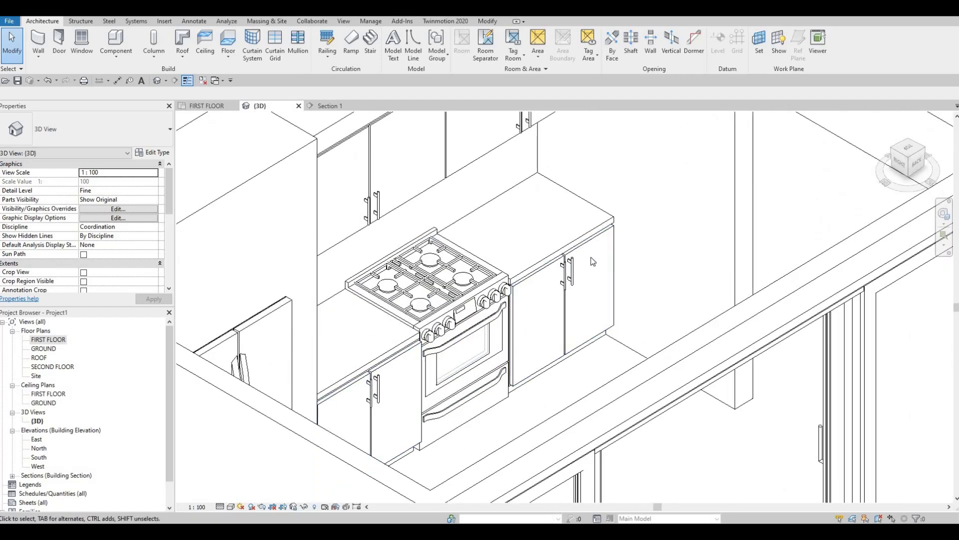
{"action": "scroll", "coordinate": [603, 251], "scroll_direction": "up", "scroll_amount": 2}
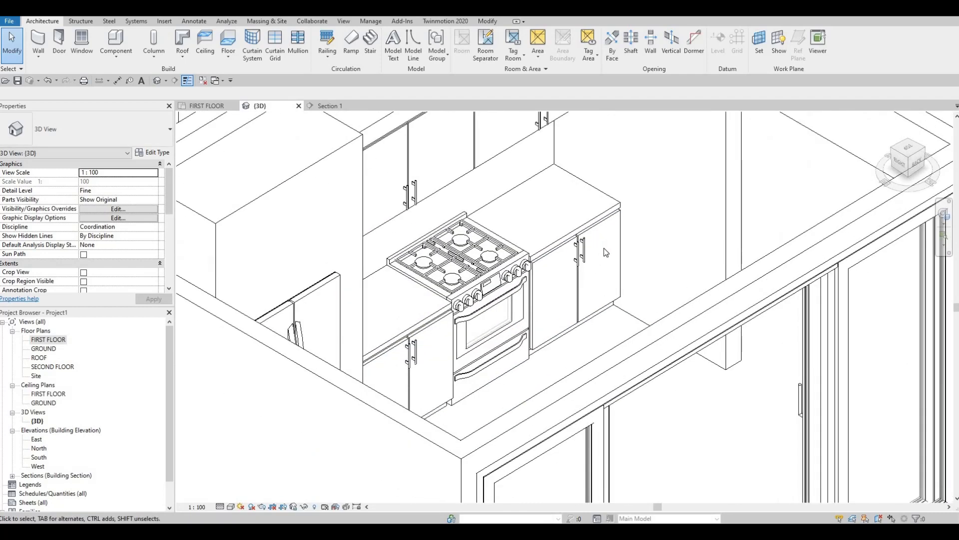
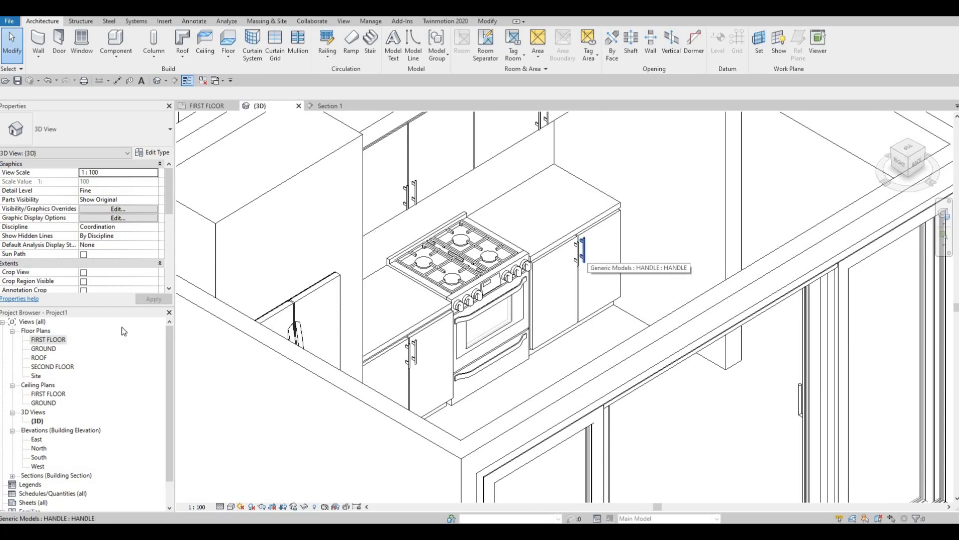
{"action": "scroll", "coordinate": [319, 274], "scroll_direction": "down", "scroll_amount": 2}
Return to Section 1 and open the base cabinet door panels in place for editing of their extrusion sketch.
{"action": "left_click", "coordinate": [334, 106]}
{"action": "scroll", "coordinate": [772, 233], "scroll_direction": "down", "scroll_amount": 1}
{"action": "middle_click_drag", "start_coordinate": [772, 234], "coordinate": [665, 239]}
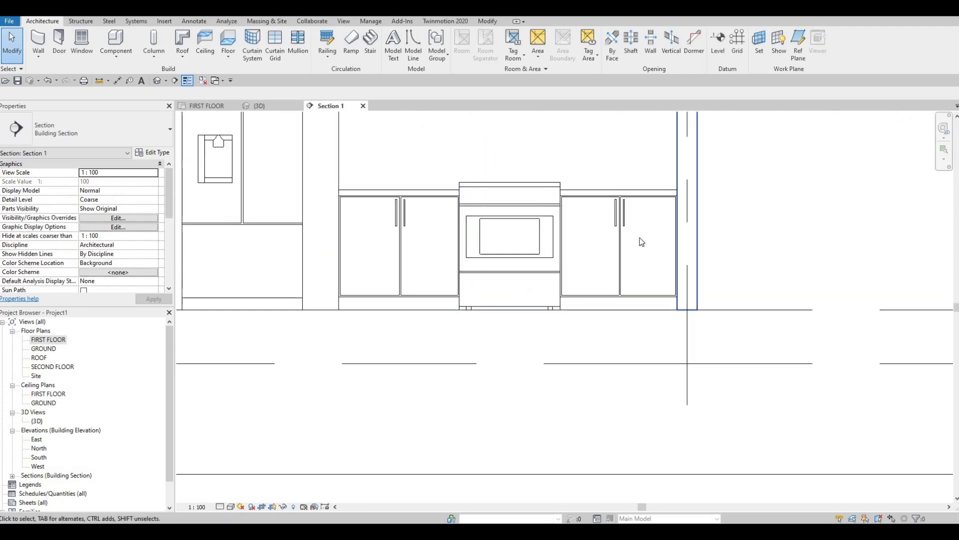
{"action": "left_click", "coordinate": [637, 200]}
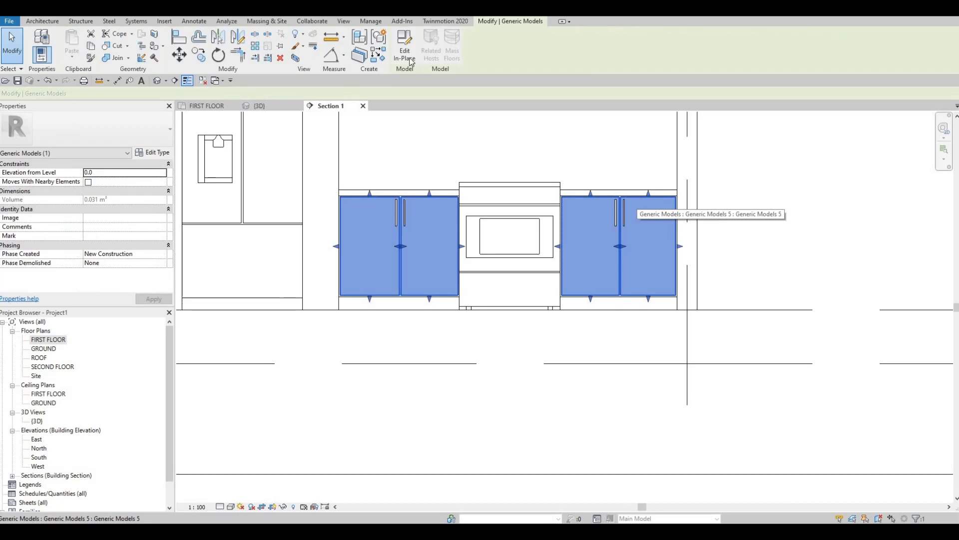
{"action": "double_click", "coordinate": [609, 226]}
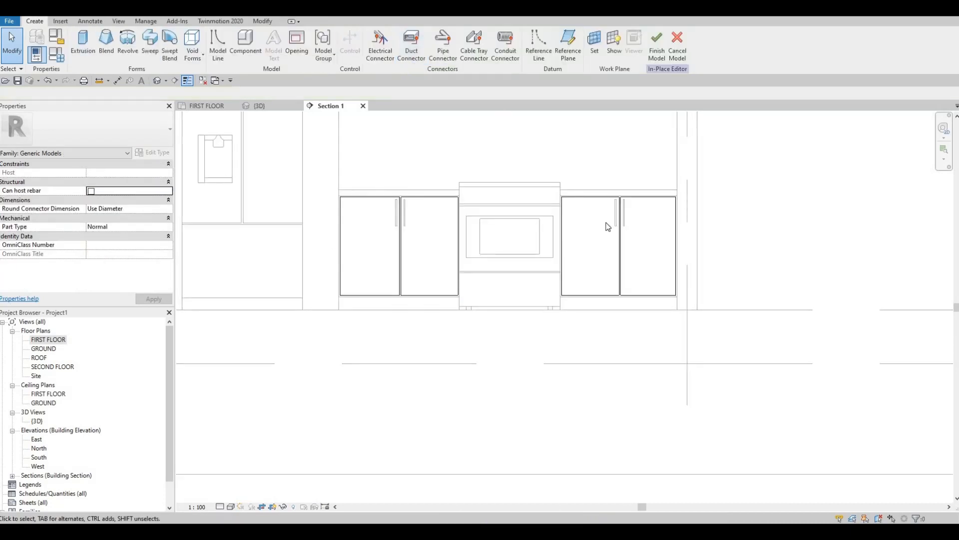
{"action": "left_click", "coordinate": [651, 200]}
{"action": "left_click", "coordinate": [349, 54]}
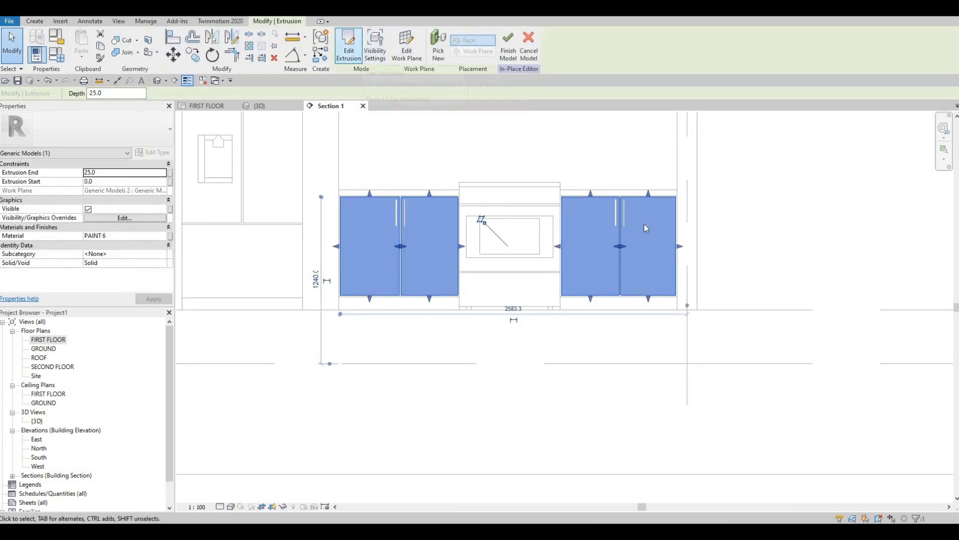
Draw a horizontal line across the base door farthest right of the range and add a parallel line offset 10 mm below it.
{"action": "scroll", "coordinate": [551, 230], "scroll_direction": "up", "scroll_amount": 5}
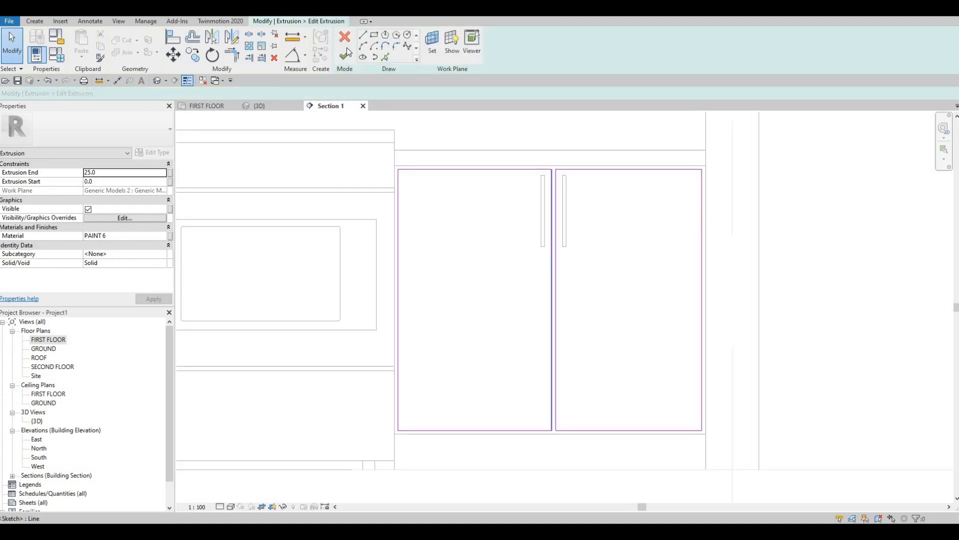
{"action": "left_click", "coordinate": [556, 256]}
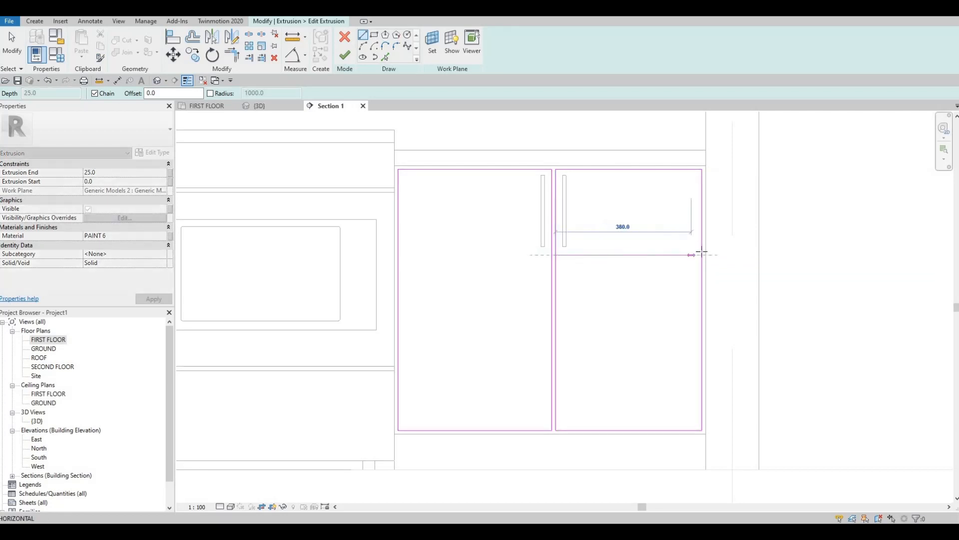
{"action": "left_click", "coordinate": [701, 254]}
{"action": "key", "text": "Escape"}
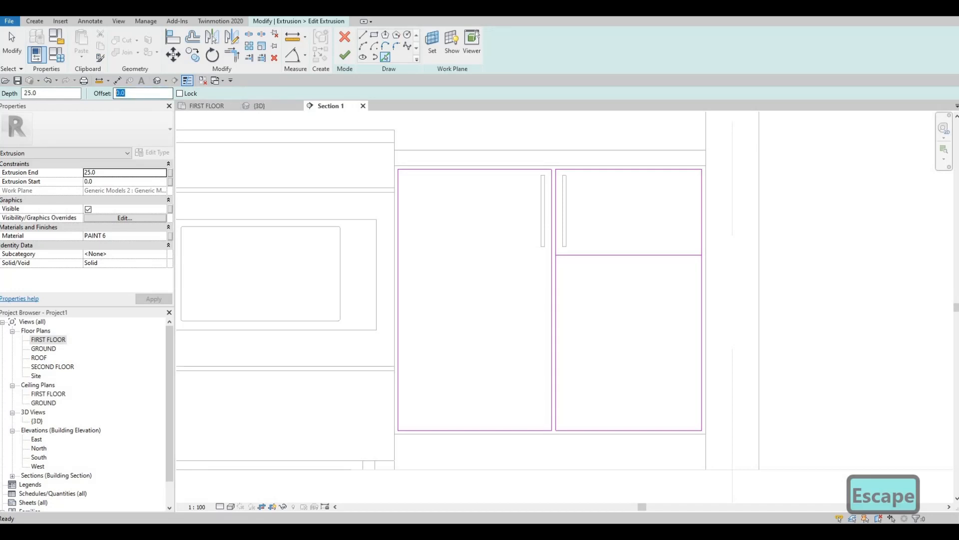
{"action": "type", "text": "10"}
{"action": "key", "text": "Return"}
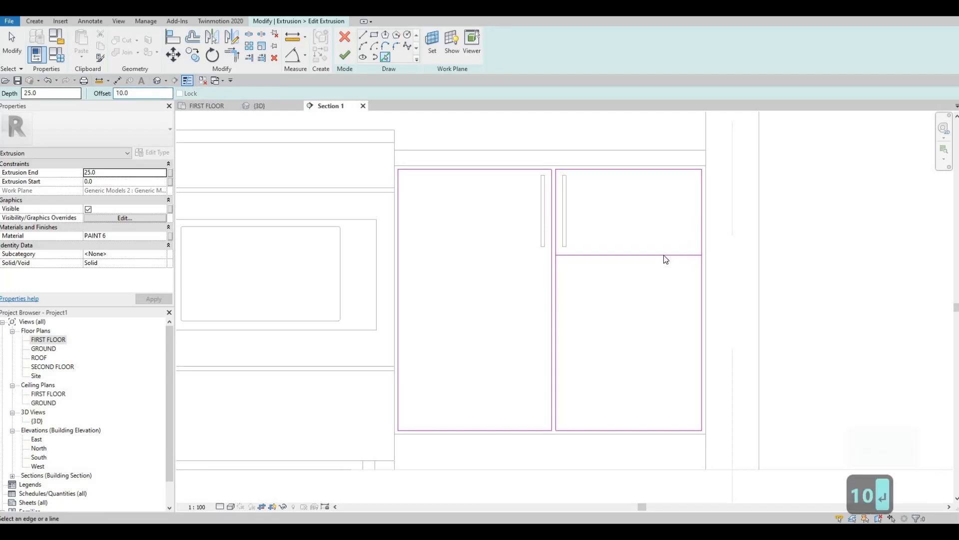
{"action": "left_click", "coordinate": [652, 261]}
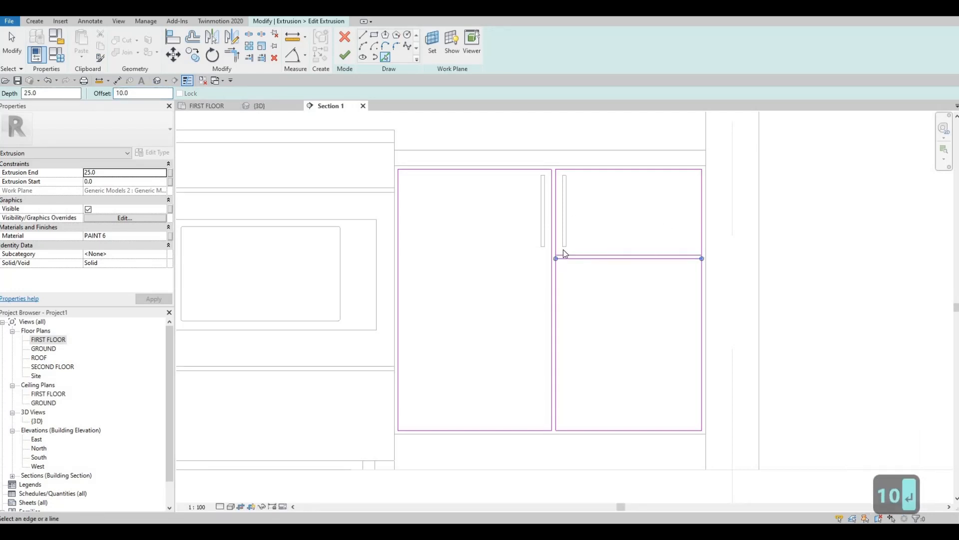
{"action": "key", "text": "Escape"}
{"action": "key", "text": "Escape"}
Copy the pair of horizontal divider lines about 185 mm straight down on the same base door.
{"action": "scroll", "coordinate": [530, 252], "scroll_direction": "up", "scroll_amount": 2}
{"action": "left_click_drag", "start_coordinate": [516, 247], "coordinate": [790, 285]}
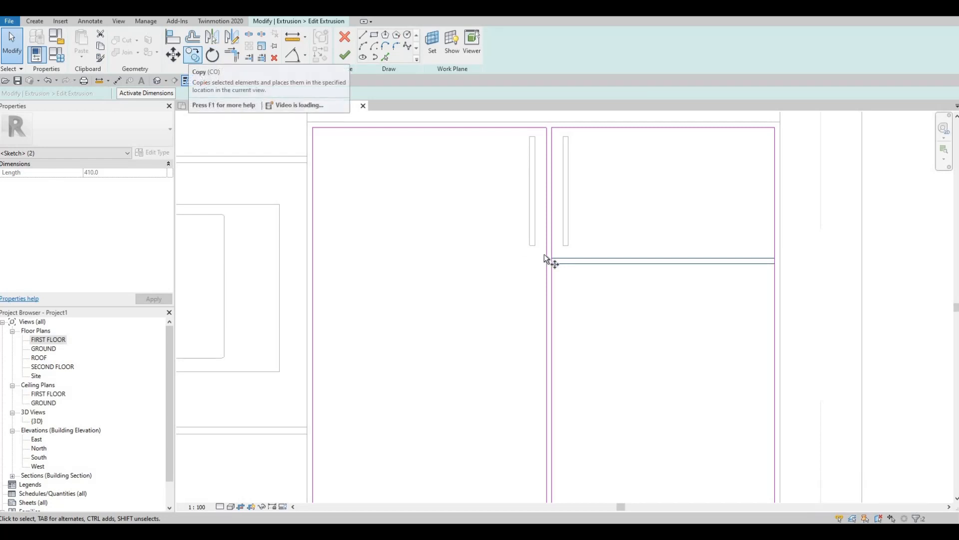
{"action": "scroll", "coordinate": [557, 263], "scroll_direction": "up", "scroll_amount": 2}
{"action": "left_click", "coordinate": [557, 265]}
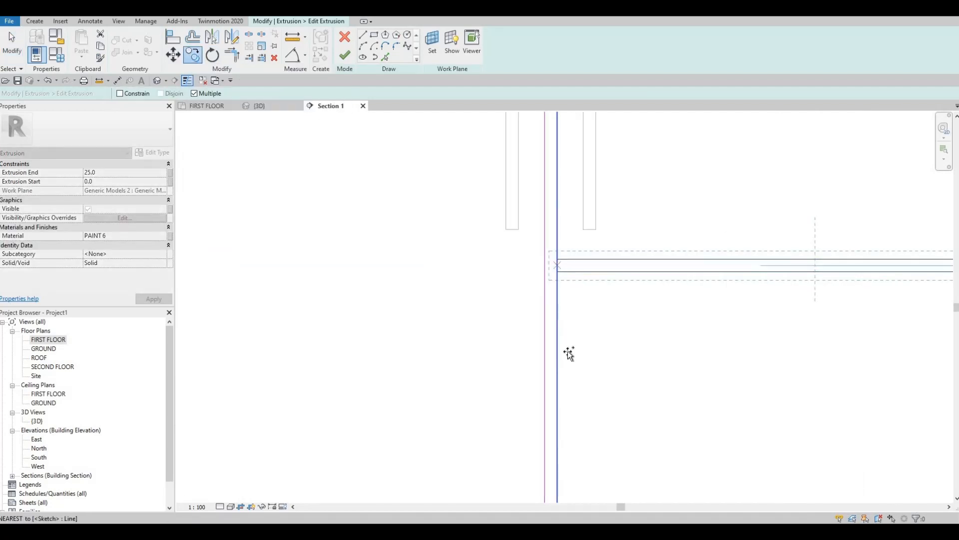
{"action": "middle_click_drag", "start_coordinate": [565, 345], "coordinate": [563, 189]}
{"action": "scroll", "coordinate": [562, 189], "scroll_direction": "down", "scroll_amount": 2}
{"action": "scroll", "coordinate": [559, 272], "scroll_direction": "down", "scroll_amount": 1}
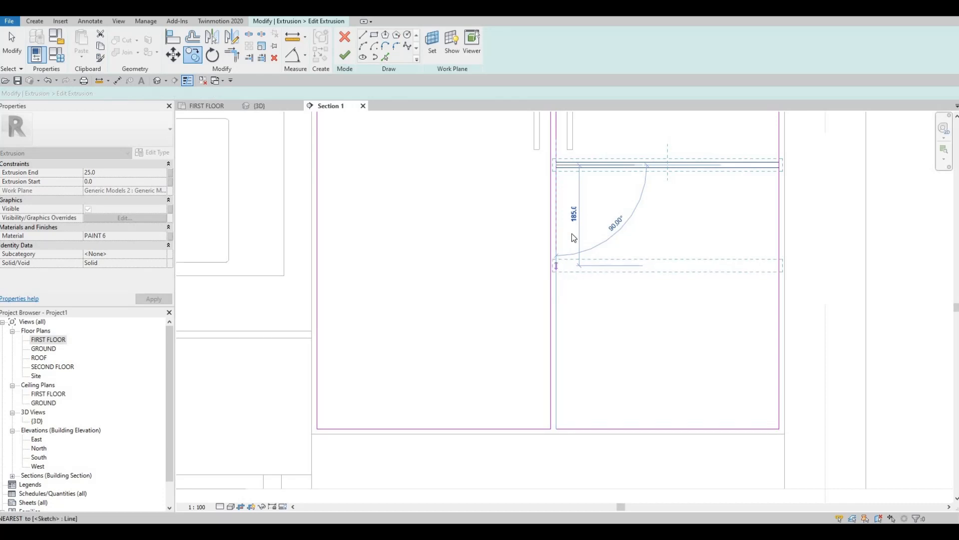
{"action": "key", "text": "Escape"}
Nudge both pairs of divider lines together slightly upward on the base door.
{"action": "scroll", "coordinate": [569, 263], "scroll_direction": "down", "scroll_amount": 2}
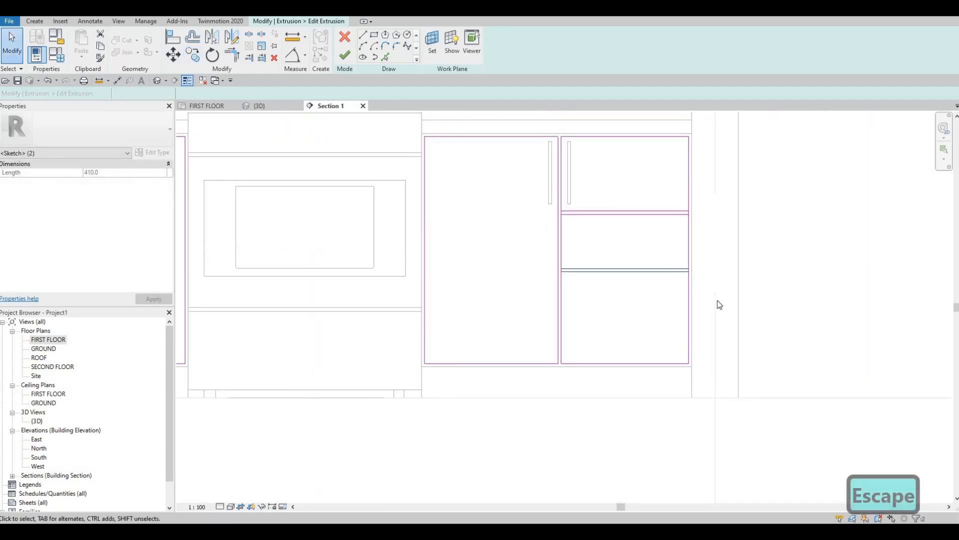
{"action": "key", "text": "Up"}
{"action": "key", "text": "Up"}
{"action": "key", "text": "Up"}
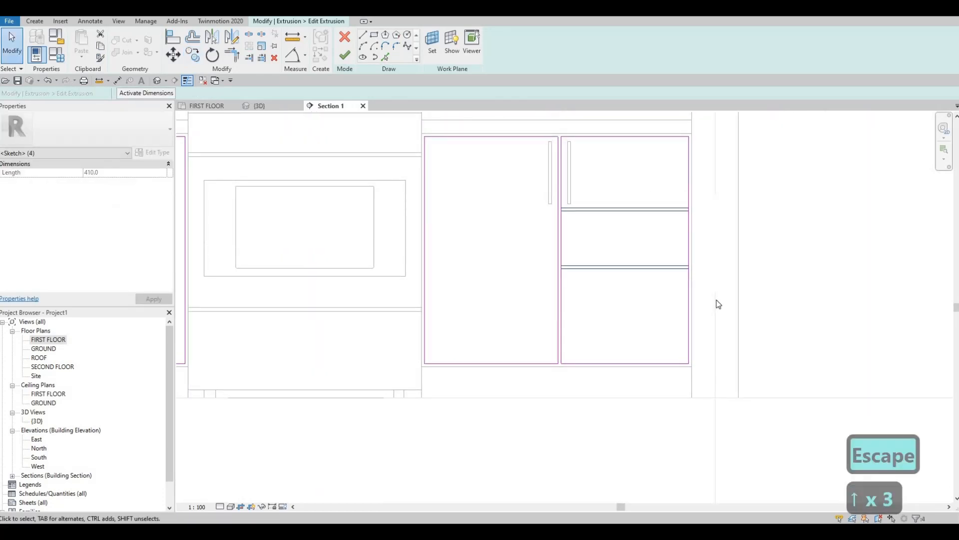
{"action": "key", "text": "Up"}
{"action": "key", "text": "Up"}
{"action": "key", "text": "Up"}
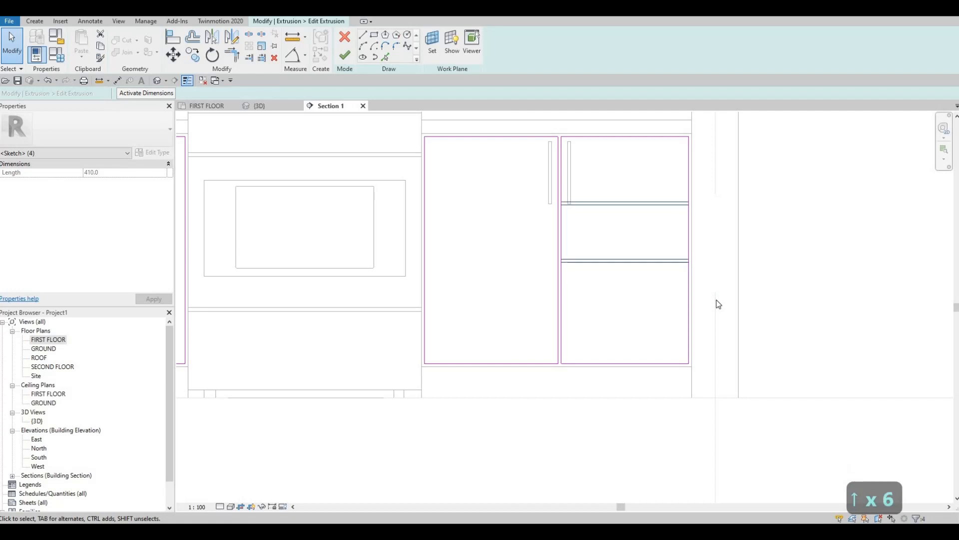
{"action": "key", "text": "Up"}
{"action": "key", "text": "Up"}
{"action": "key", "text": "Up"}
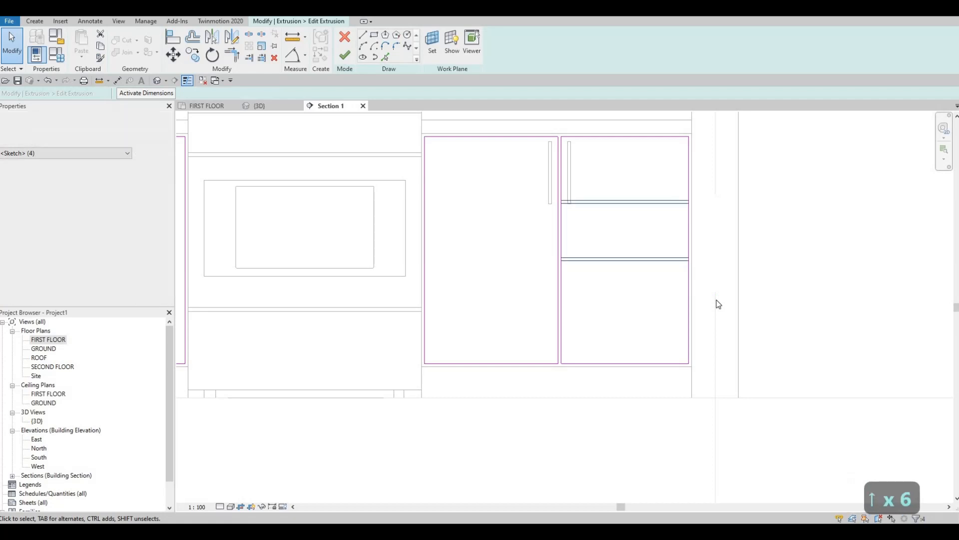
{"action": "key", "text": "Escape"}
{"action": "key", "text": "Escape"}
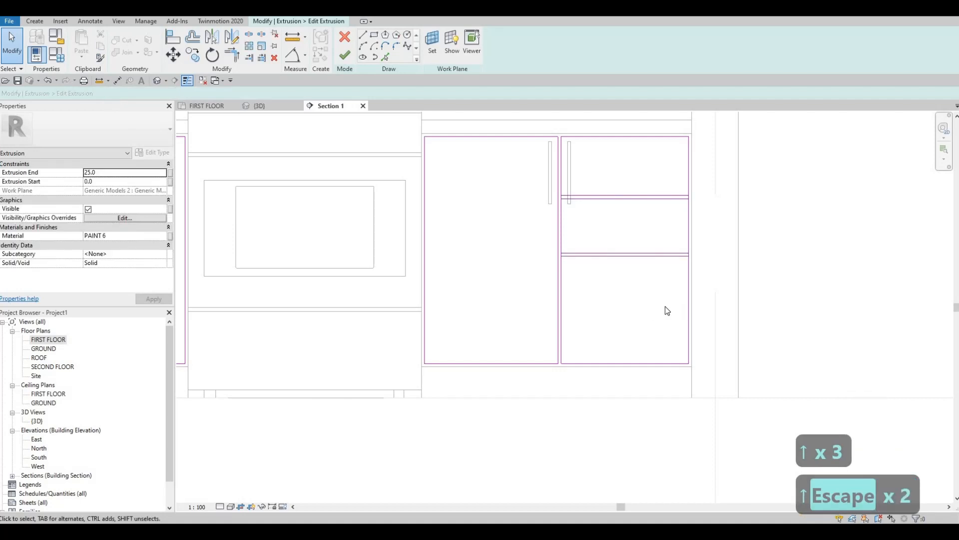
Copy the four divider lines to the outermost base door on the other side of the range, aligned by the doors' upper corners.
{"action": "scroll", "coordinate": [665, 306], "scroll_direction": "down", "scroll_amount": 2}
{"action": "middle_click_drag", "start_coordinate": [704, 257], "coordinate": [722, 257]}
{"action": "left_click_drag", "start_coordinate": [749, 283], "coordinate": [602, 225]}
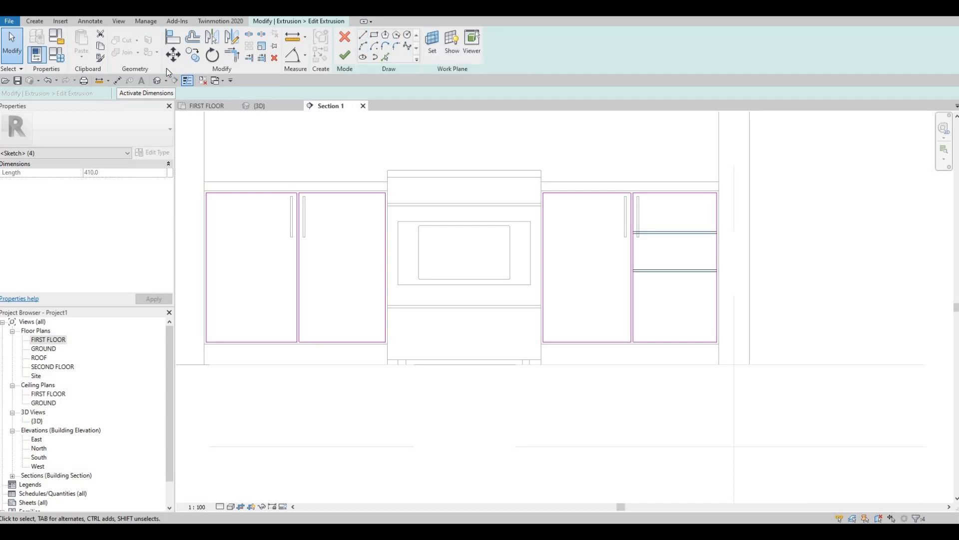
{"action": "left_click", "coordinate": [191, 56]}
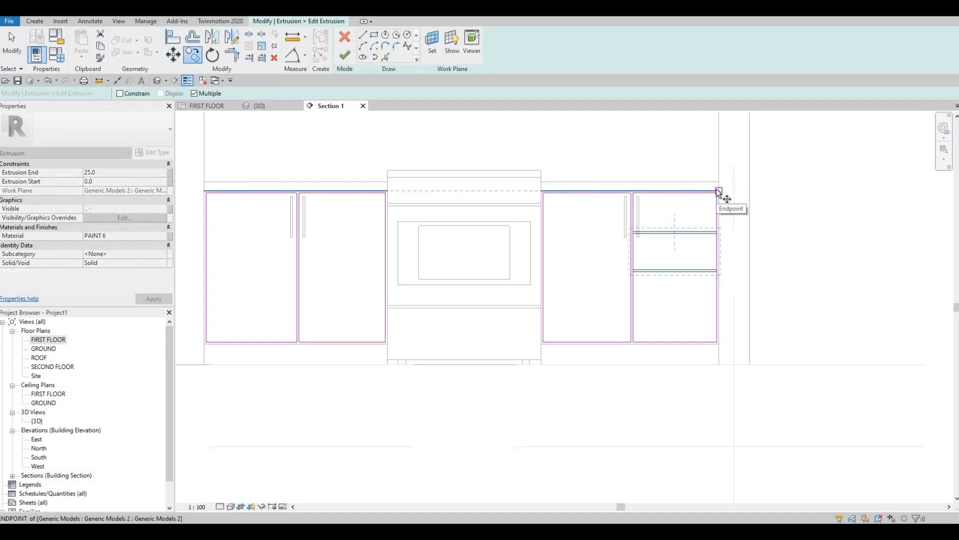
{"action": "left_click", "coordinate": [632, 192]}
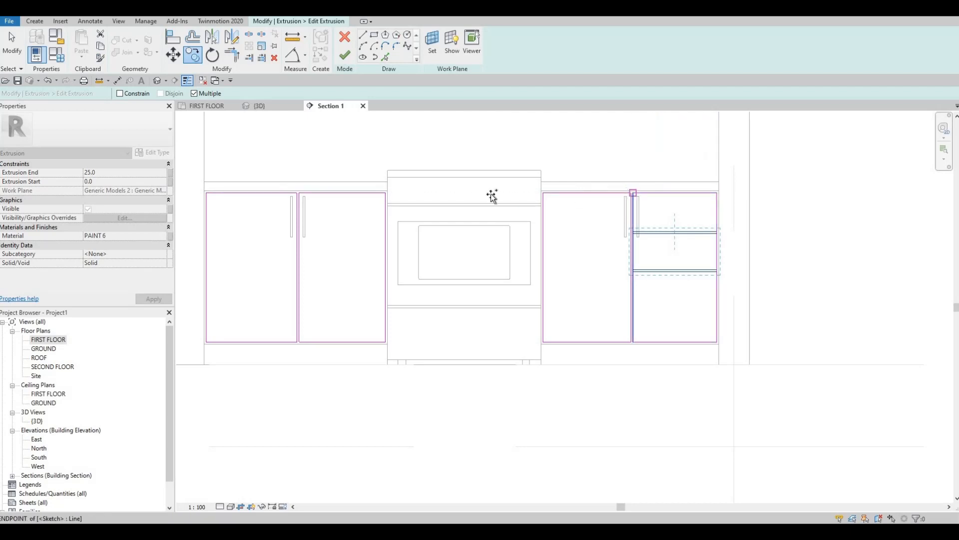
{"action": "left_click", "coordinate": [207, 193]}
{"action": "scroll", "coordinate": [265, 225], "scroll_direction": "up", "scroll_amount": 2}
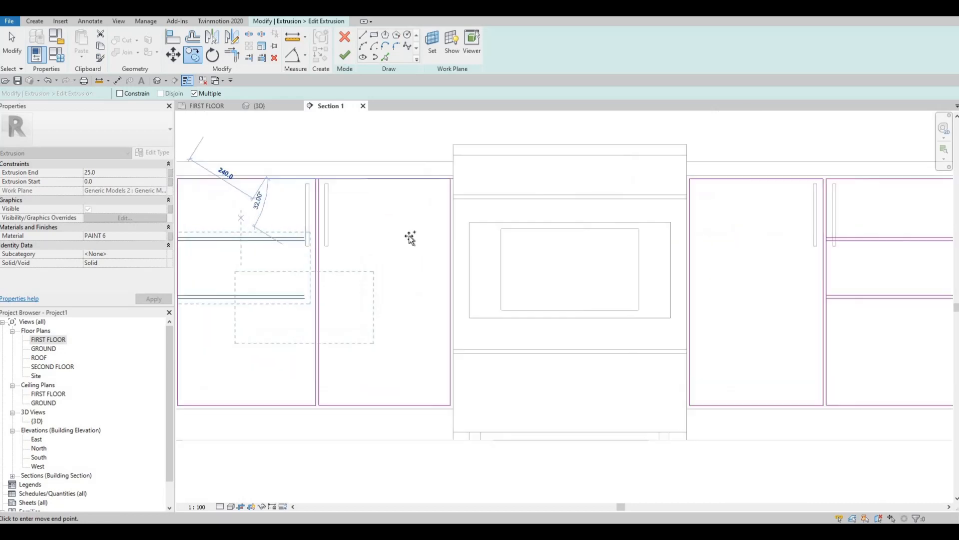
{"action": "middle_click_drag", "start_coordinate": [291, 229], "coordinate": [478, 229]}
{"action": "scroll", "coordinate": [474, 231], "scroll_direction": "up", "scroll_amount": 3}
{"action": "key", "text": "Escape"}
{"action": "key", "text": "Escape"}
{"action": "key", "text": "Escape"}
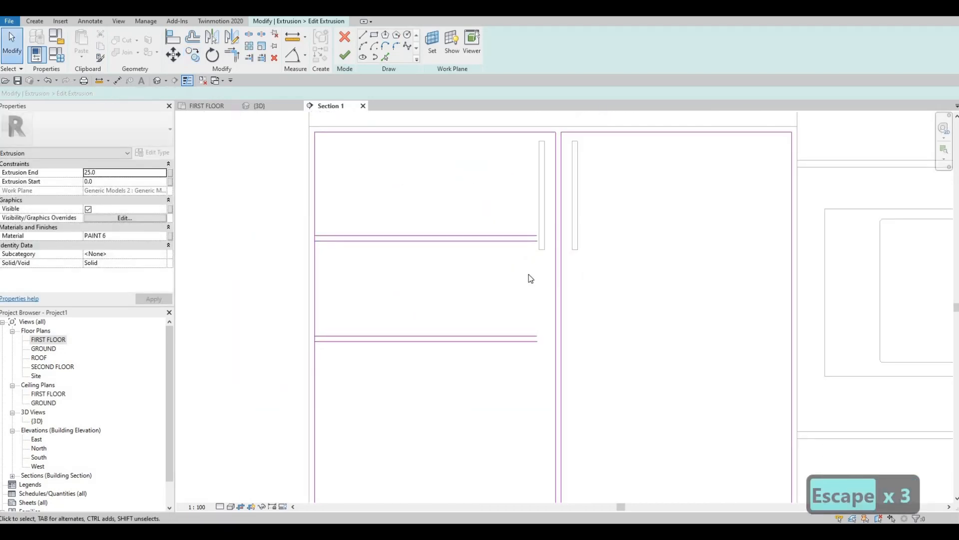
Split both side edges of the outer base door left of the range at its two divider gaps.
{"action": "key", "text": "s"}
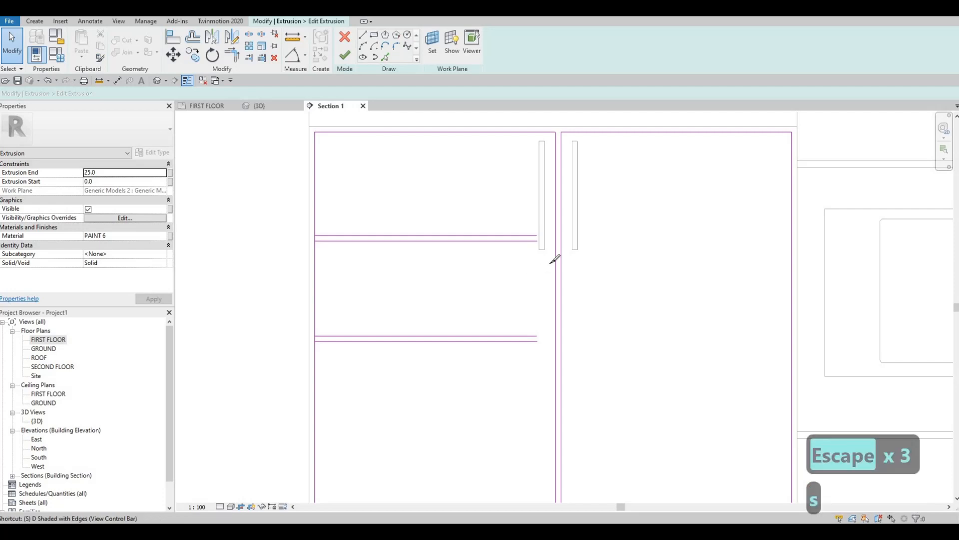
{"action": "key", "text": "l"}
{"action": "scroll", "coordinate": [562, 233], "scroll_direction": "up", "scroll_amount": 1}
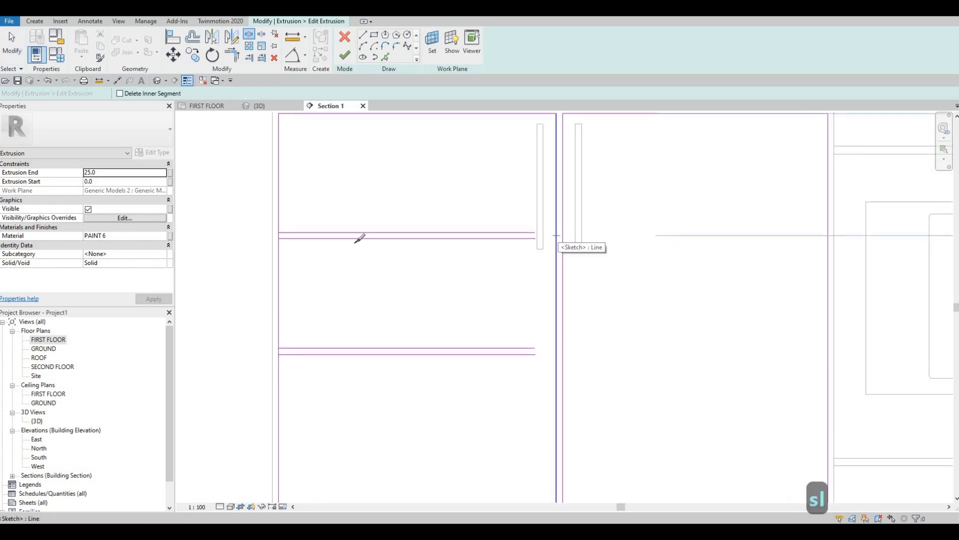
{"action": "scroll", "coordinate": [285, 232], "scroll_direction": "up", "scroll_amount": 2}
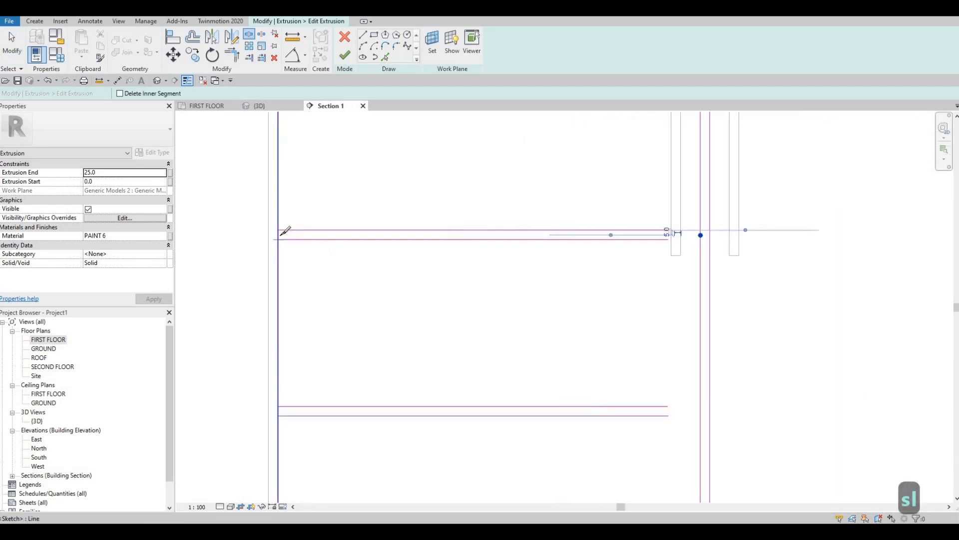
{"action": "left_click", "coordinate": [278, 235]}
{"action": "middle_click_drag", "start_coordinate": [305, 320], "coordinate": [333, 216]}
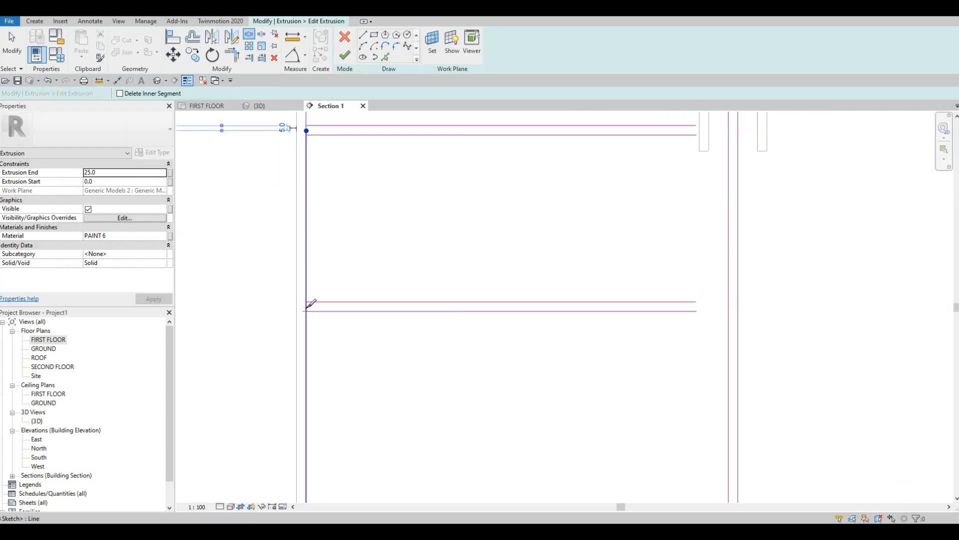
{"action": "scroll", "coordinate": [307, 306], "scroll_direction": "up", "scroll_amount": 1}
{"action": "left_click", "coordinate": [307, 307]}
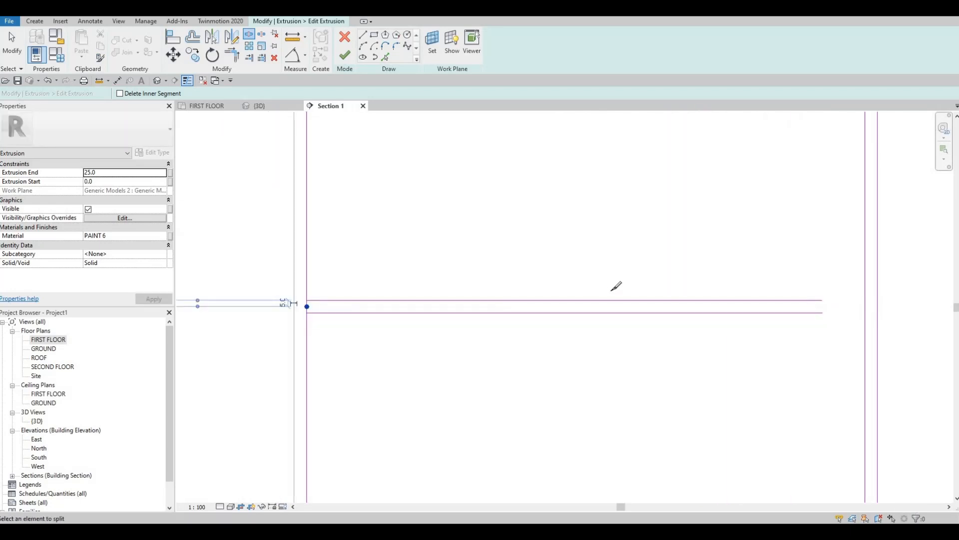
{"action": "middle_click_drag", "start_coordinate": [854, 304], "coordinate": [622, 291]}
{"action": "left_click", "coordinate": [632, 294]}
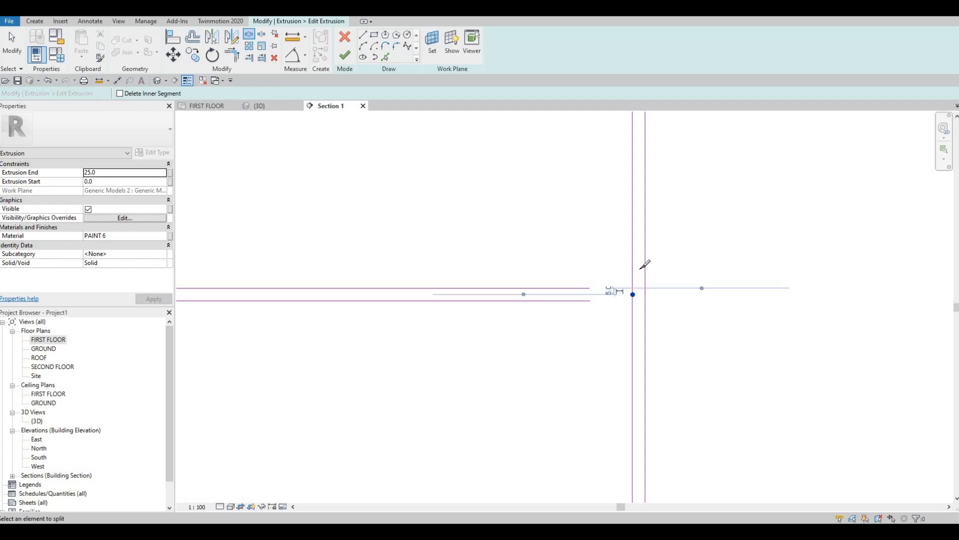
Split both side edges of the outermost base door right of the range within its two divider gaps.
{"action": "scroll", "coordinate": [585, 266], "scroll_direction": "down", "scroll_amount": 4}
{"action": "middle_click_drag", "start_coordinate": [740, 272], "coordinate": [677, 271]}
{"action": "scroll", "coordinate": [694, 230], "scroll_direction": "down", "scroll_amount": 2}
{"action": "scroll", "coordinate": [689, 200], "scroll_direction": "up", "scroll_amount": 5}
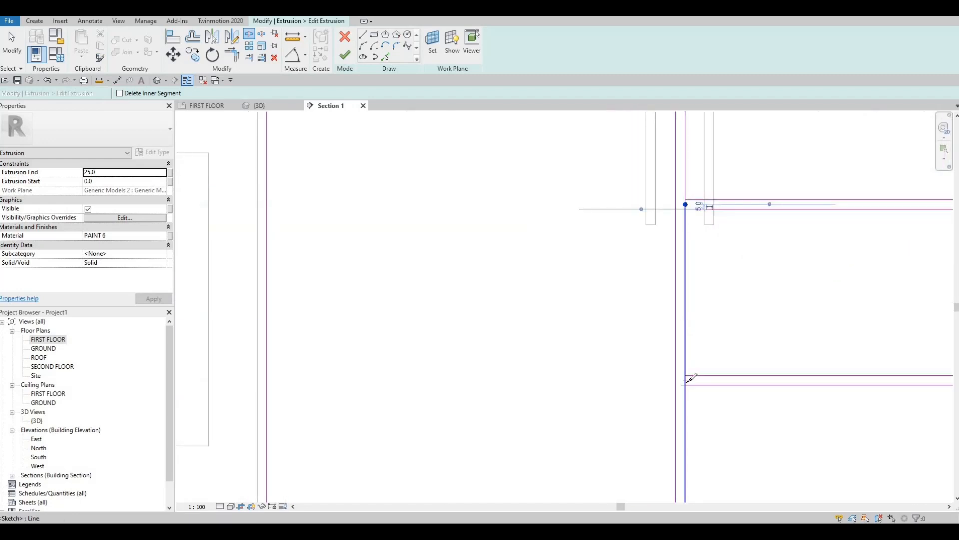
{"action": "scroll", "coordinate": [685, 381], "scroll_direction": "up", "scroll_amount": 3}
{"action": "left_click", "coordinate": [685, 377]}
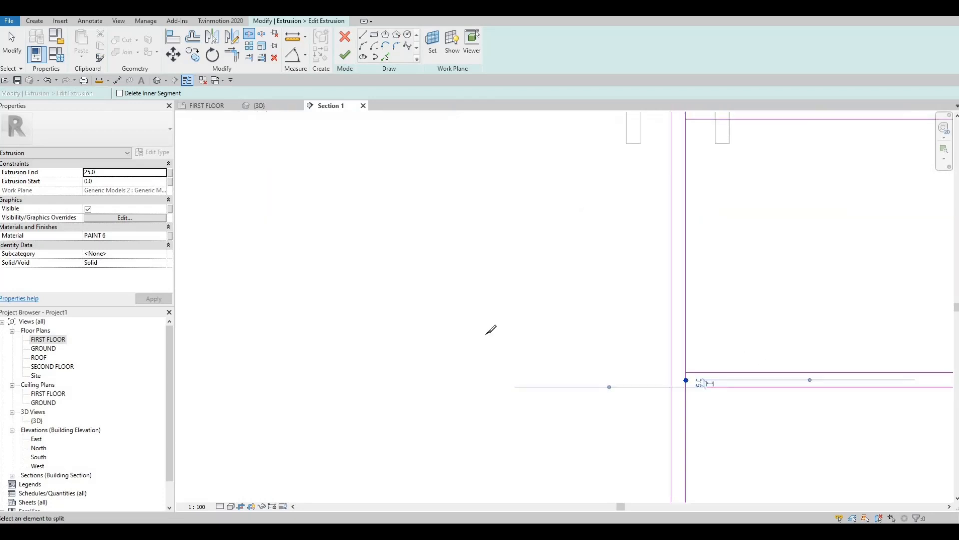
{"action": "scroll", "coordinate": [685, 374], "scroll_direction": "down", "scroll_amount": 4}
{"action": "scroll", "coordinate": [708, 352], "scroll_direction": "up", "scroll_amount": 5}
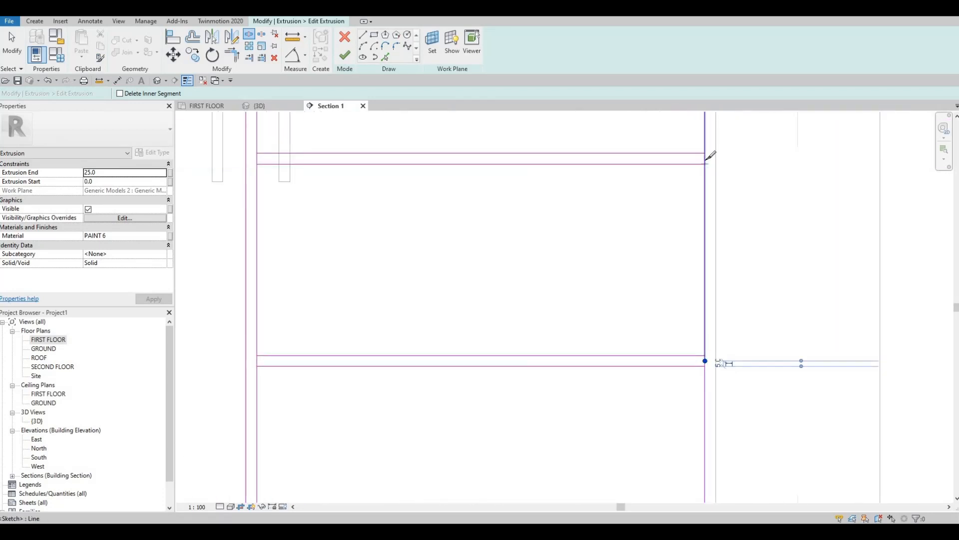
{"action": "key", "text": "Escape"}
{"action": "key", "text": "Escape"}
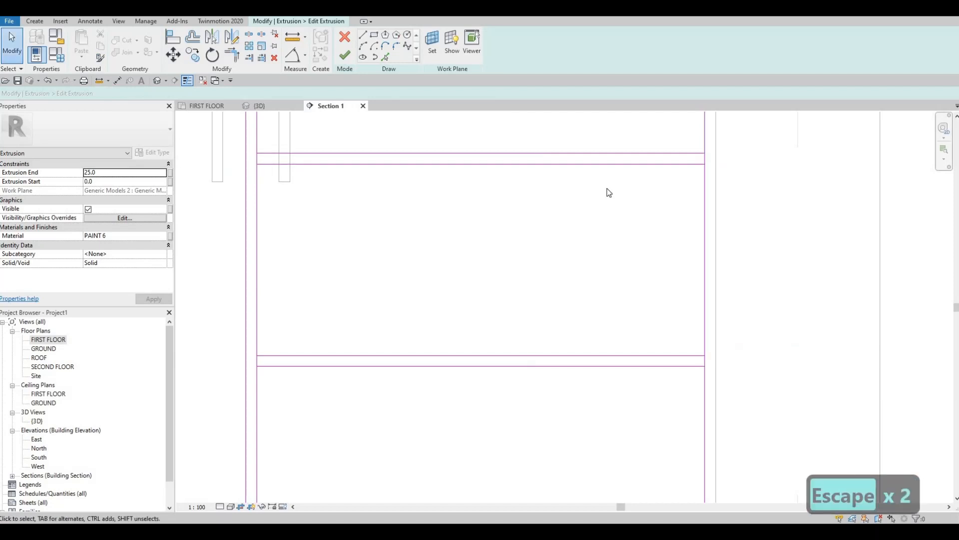
{"action": "key", "text": "s"}
{"action": "key", "text": "l"}
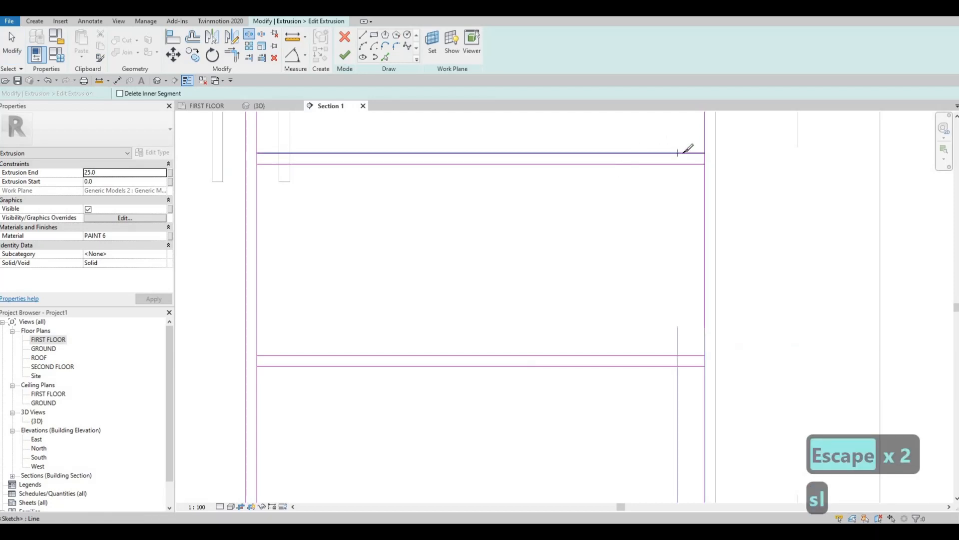
{"action": "key", "text": "Escape"}
{"action": "key", "text": "Escape"}
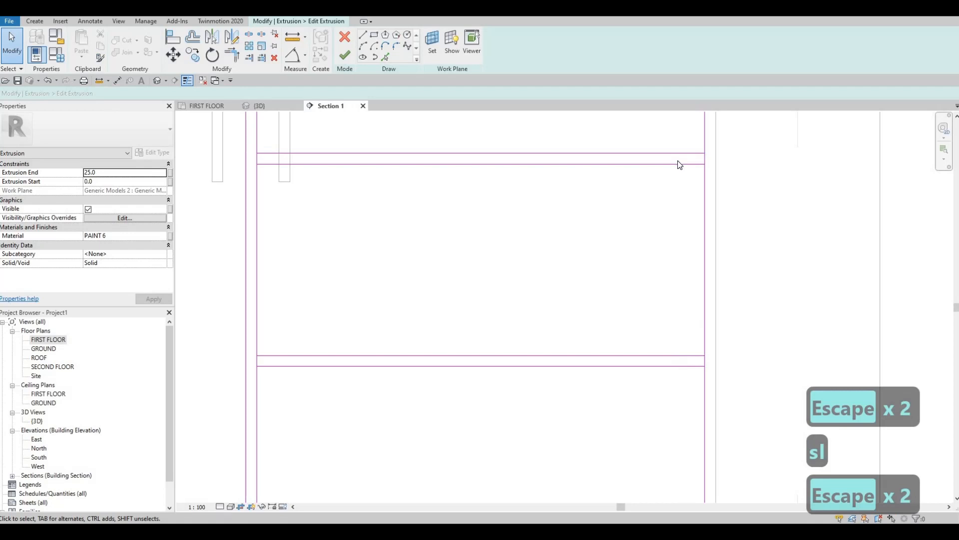
Trim the upper divider lines to the side edges of the outermost door right of the range, opening the gap between fronts.
{"action": "key", "text": "t"}
{"action": "key", "text": "r"}
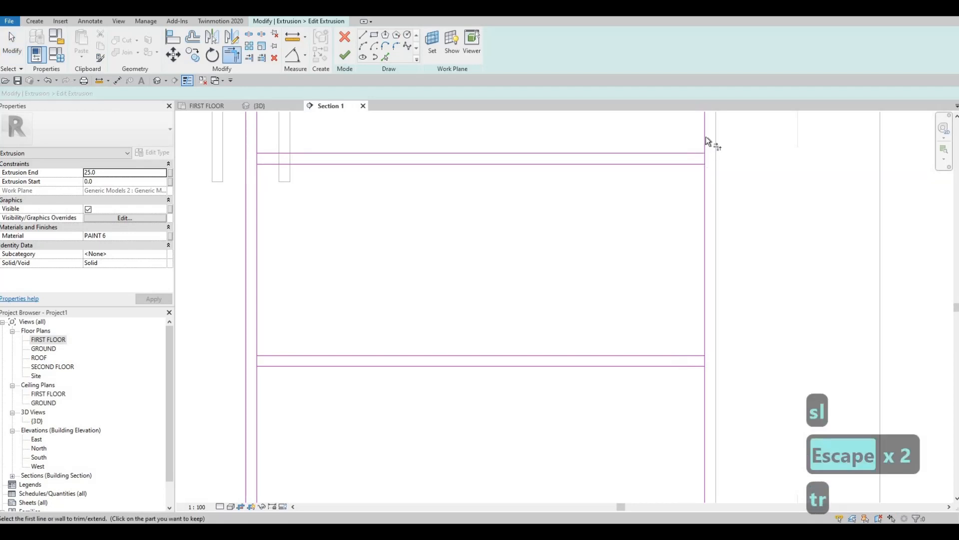
{"action": "left_click", "coordinate": [699, 153]}
{"action": "left_click", "coordinate": [705, 138]}
{"action": "left_click", "coordinate": [698, 165]}
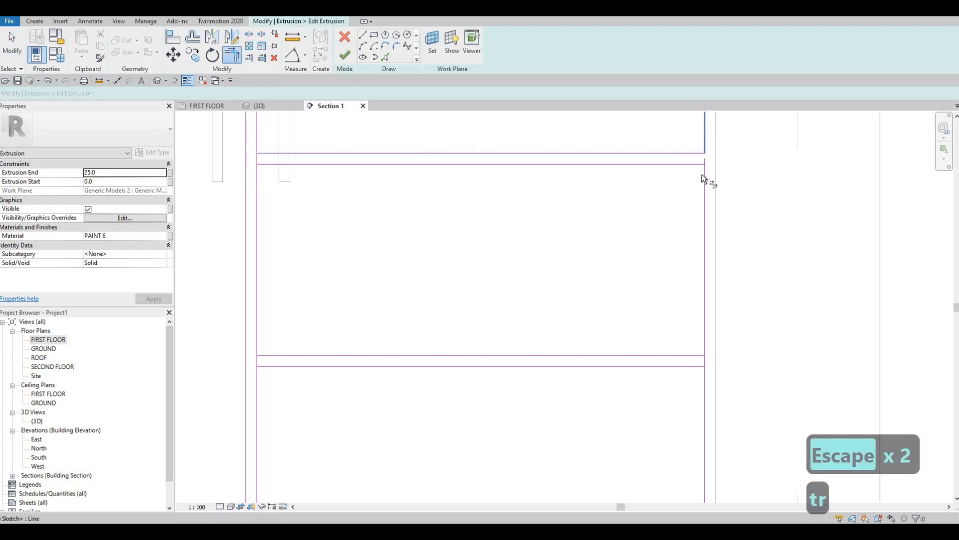
{"action": "left_click", "coordinate": [293, 164]}
{"action": "left_click", "coordinate": [257, 130]}
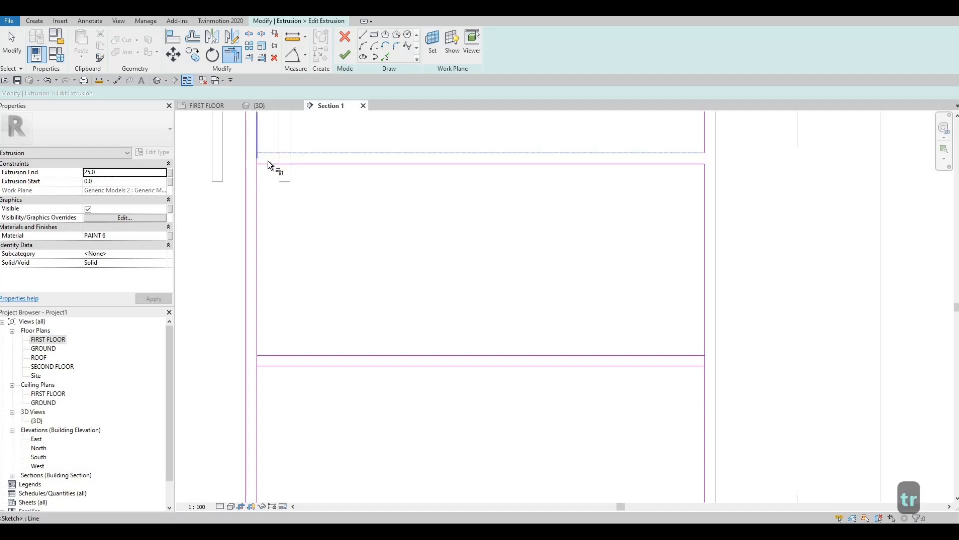
{"action": "left_click", "coordinate": [267, 156]}
{"action": "left_click", "coordinate": [262, 165]}
{"action": "left_click", "coordinate": [259, 220]}
Trim the lower divider lines to the side edges of the same door to separate the middle and bottom fronts.
{"action": "middle_click_drag", "start_coordinate": [278, 336], "coordinate": [299, 284]}
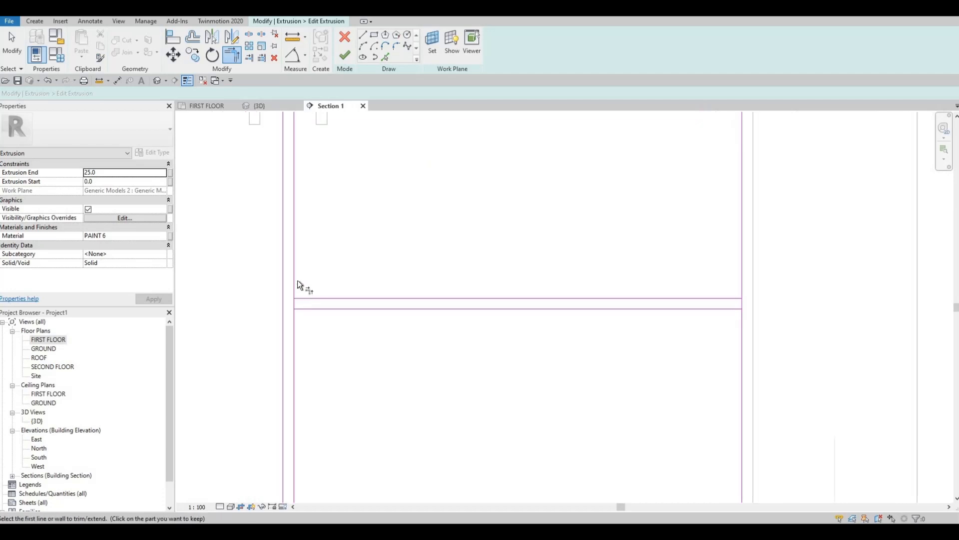
{"action": "left_click", "coordinate": [295, 324]}
{"action": "left_click", "coordinate": [720, 309]}
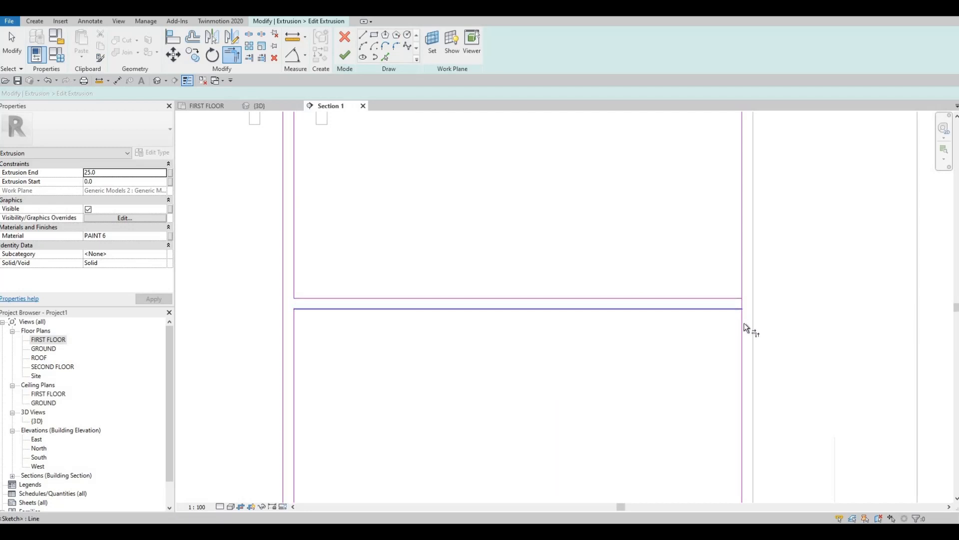
{"action": "left_click", "coordinate": [744, 324]}
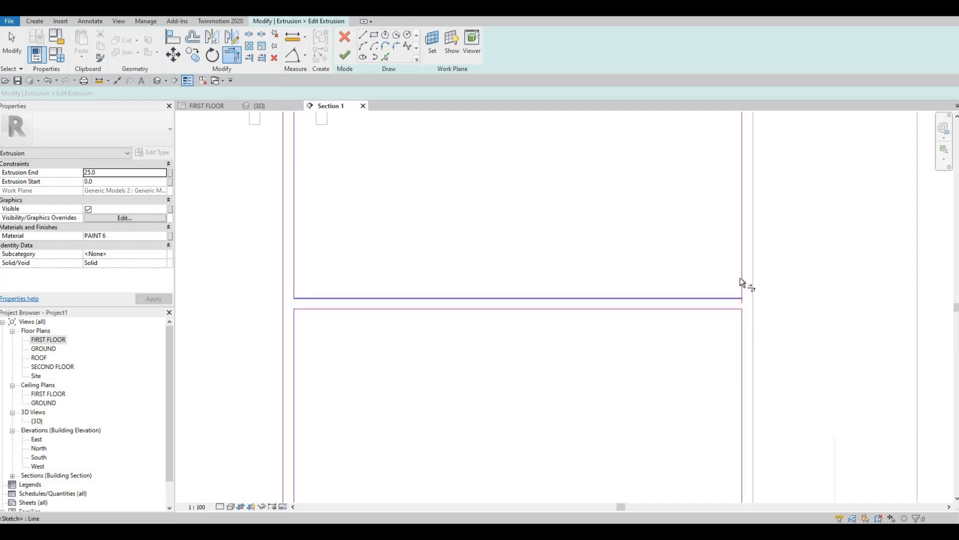
Trim and extend the divider lines to the side edges of the outer door left of the range, forming three closed rectangles.
{"action": "scroll", "coordinate": [390, 265], "scroll_direction": "down", "scroll_amount": 4}
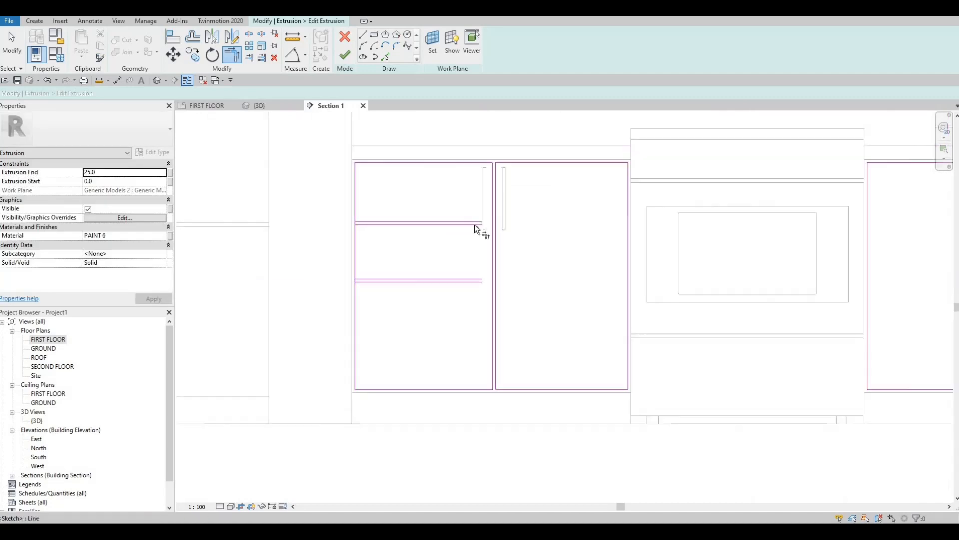
{"action": "scroll", "coordinate": [417, 223], "scroll_direction": "up", "scroll_amount": 3}
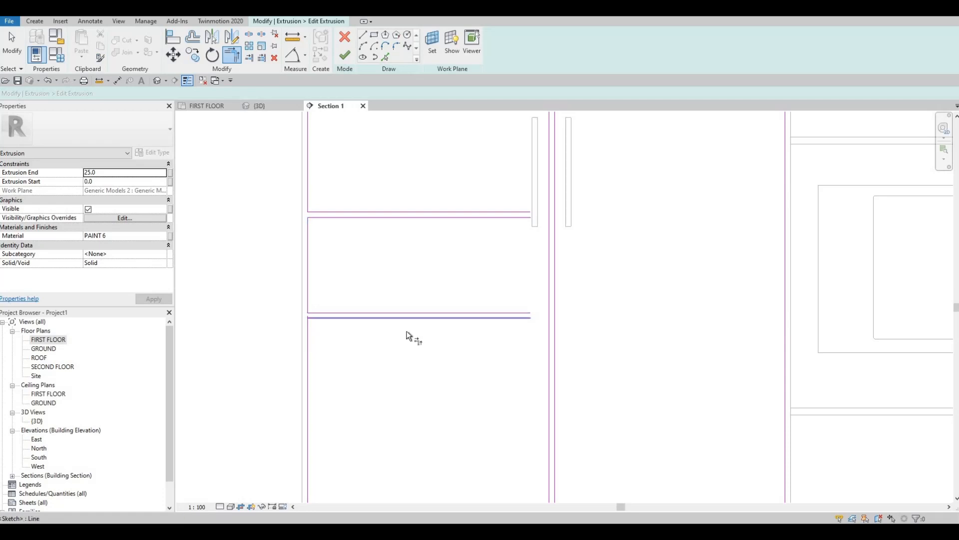
{"action": "left_click", "coordinate": [550, 335]}
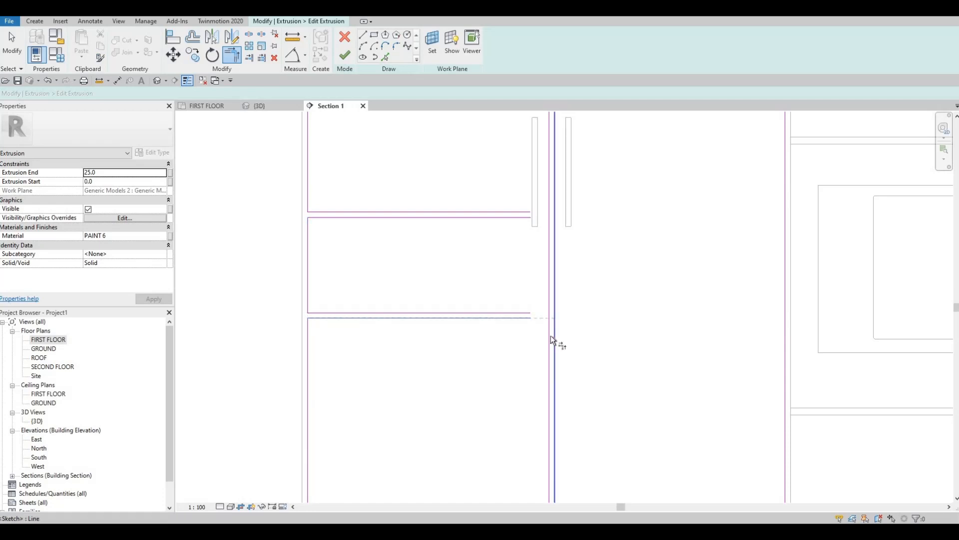
{"action": "left_click", "coordinate": [544, 294]}
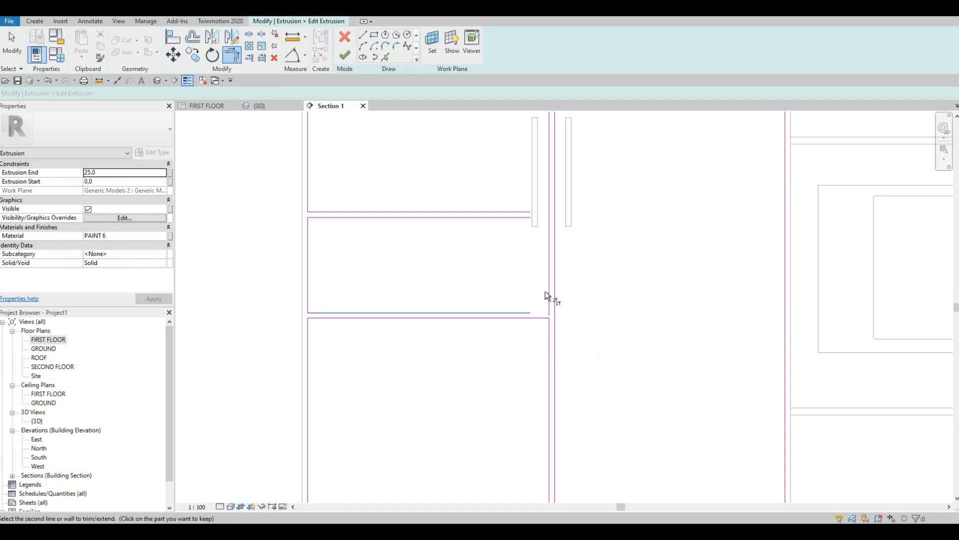
{"action": "left_click", "coordinate": [516, 219]}
{"action": "left_click", "coordinate": [547, 233]}
{"action": "left_click", "coordinate": [524, 211]}
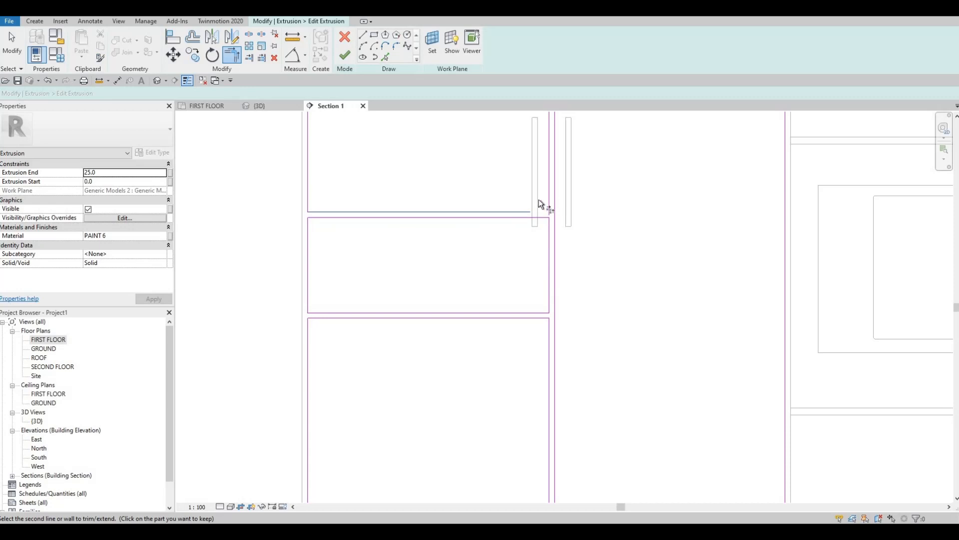
{"action": "key", "text": "Escape"}
{"action": "key", "text": "Escape"}
{"action": "scroll", "coordinate": [526, 197], "scroll_direction": "down", "scroll_amount": 2}
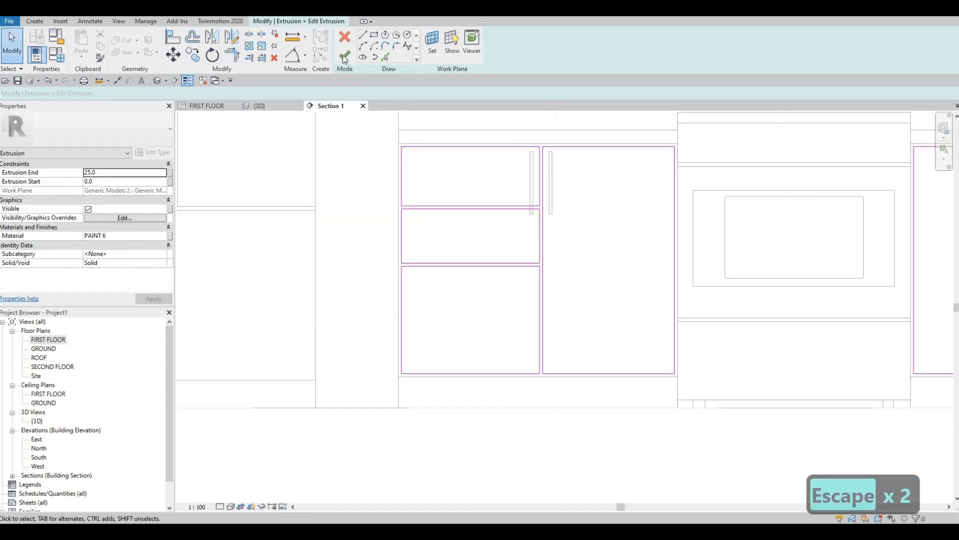
Finish the extrusion sketch and the in-place model of the base fronts.
{"action": "key", "text": "Escape"}
{"action": "key", "text": "Escape"}
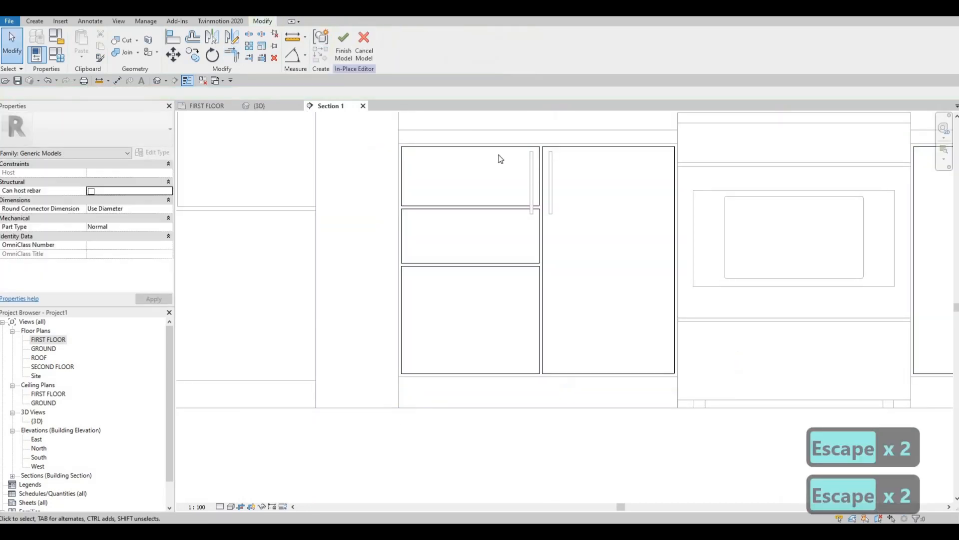
{"action": "key", "text": "Escape"}
{"action": "key", "text": "Escape"}
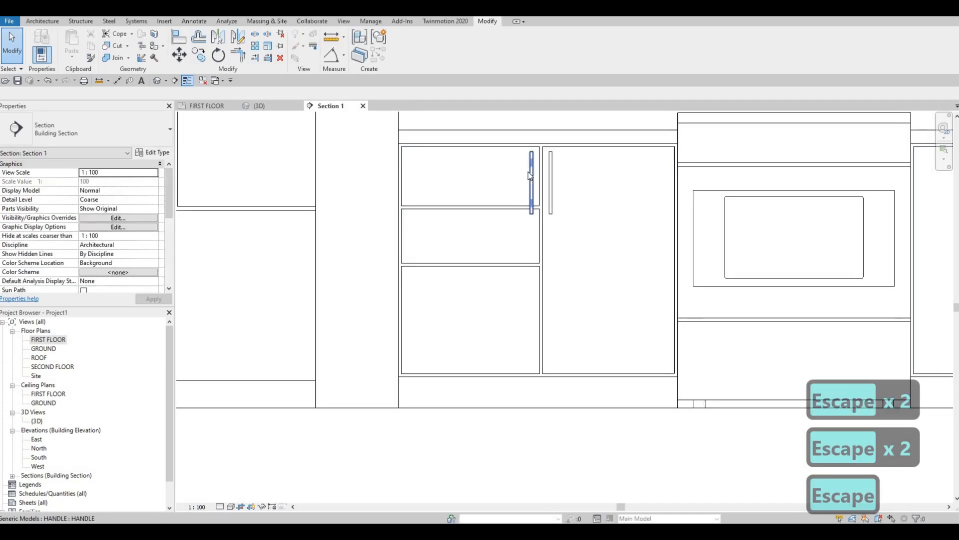
Rotate the HANDLE on the top stacked front left of the range to horizontal and centre it near the front's upper edge.
{"action": "left_click", "coordinate": [529, 173]}
{"action": "key", "text": "space"}
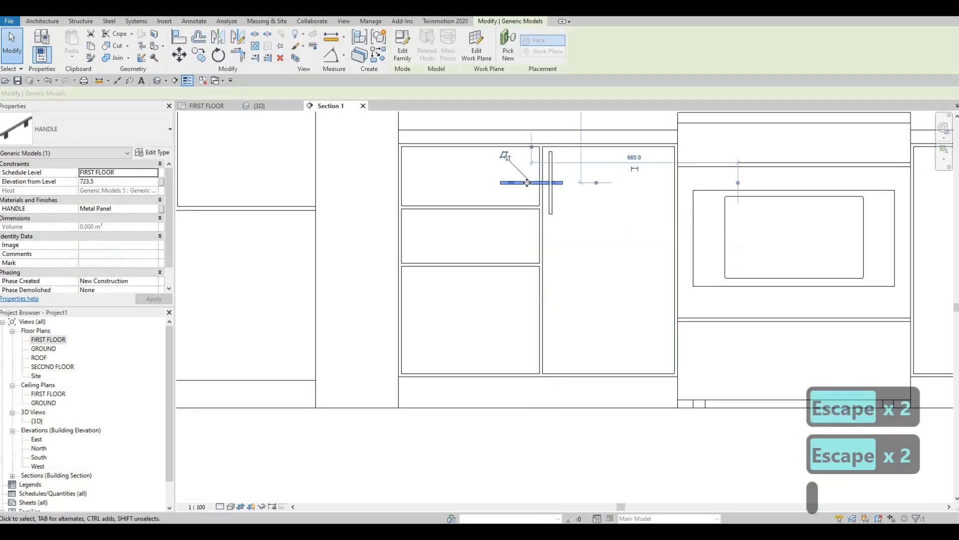
{"action": "mouse_move", "coordinate": [470, 160]}
{"action": "left_mouse_down"}
{"action": "mouse_move", "coordinate": [469, 150]}
{"action": "mouse_move", "coordinate": [466, 163]}
{"action": "left_mouse_up"}
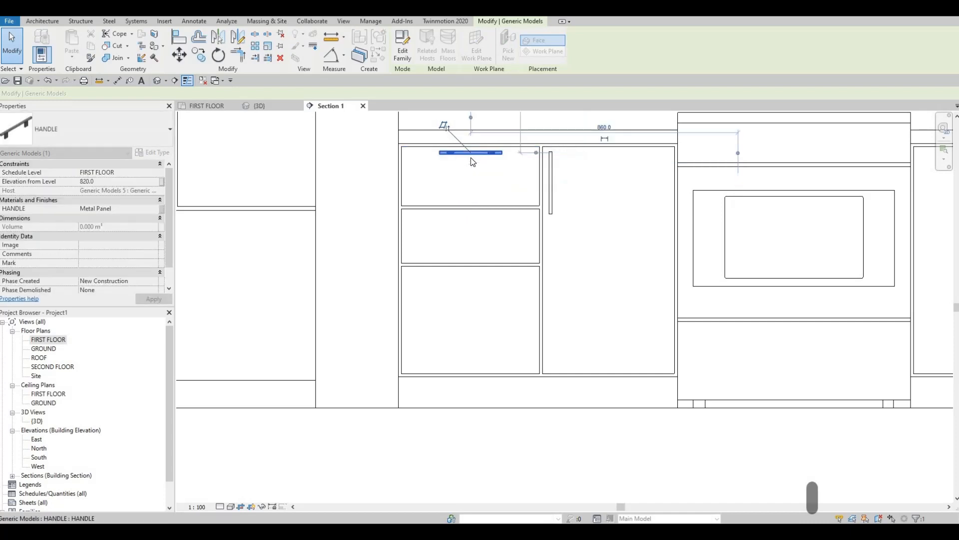
{"action": "key", "text": "Escape"}
{"action": "key", "text": "Escape"}
{"action": "scroll", "coordinate": [469, 160], "scroll_direction": "up", "scroll_amount": 1}
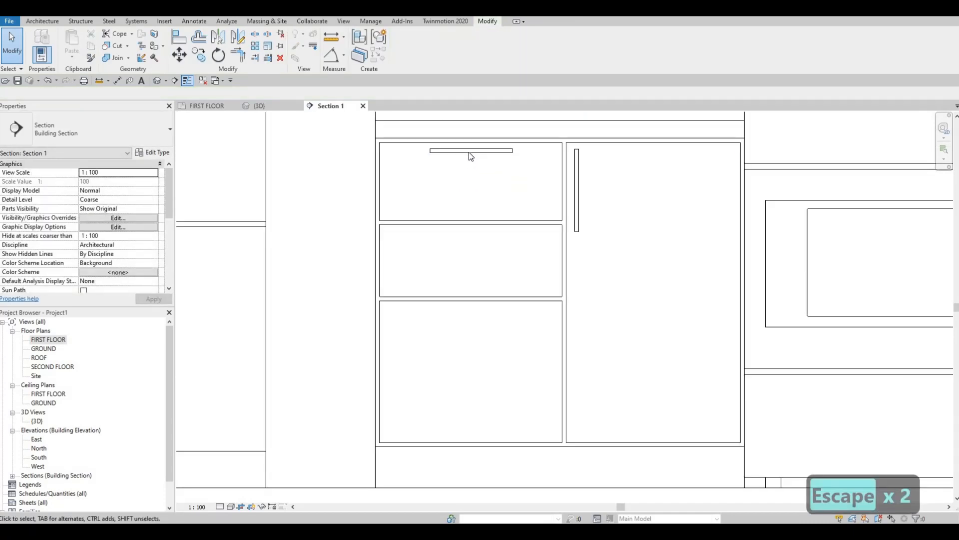
Copy the horizontal HANDLE to the middle and bottom fronts below it, using the fronts' upper corners as reference points.
{"action": "left_click", "coordinate": [469, 151]}
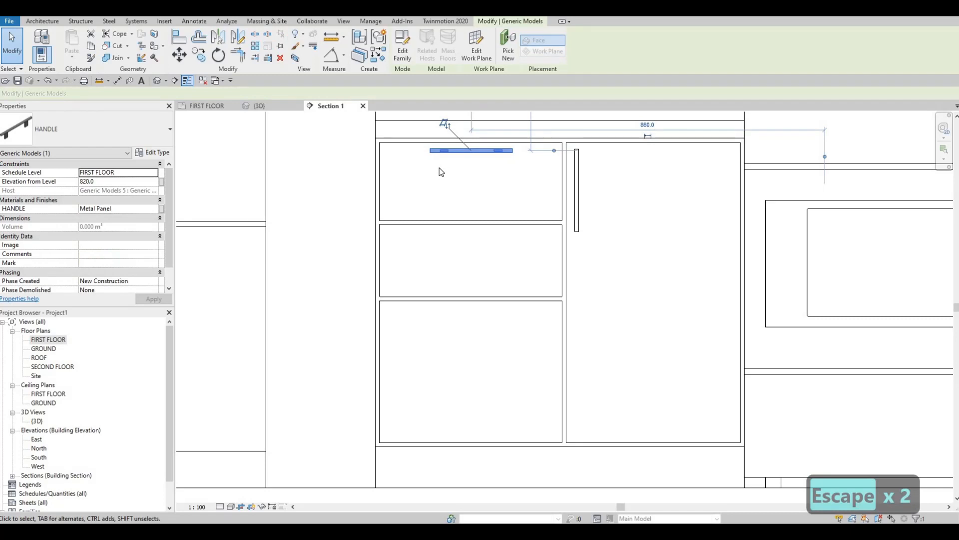
{"action": "key", "text": "c"}
{"action": "key", "text": "o"}
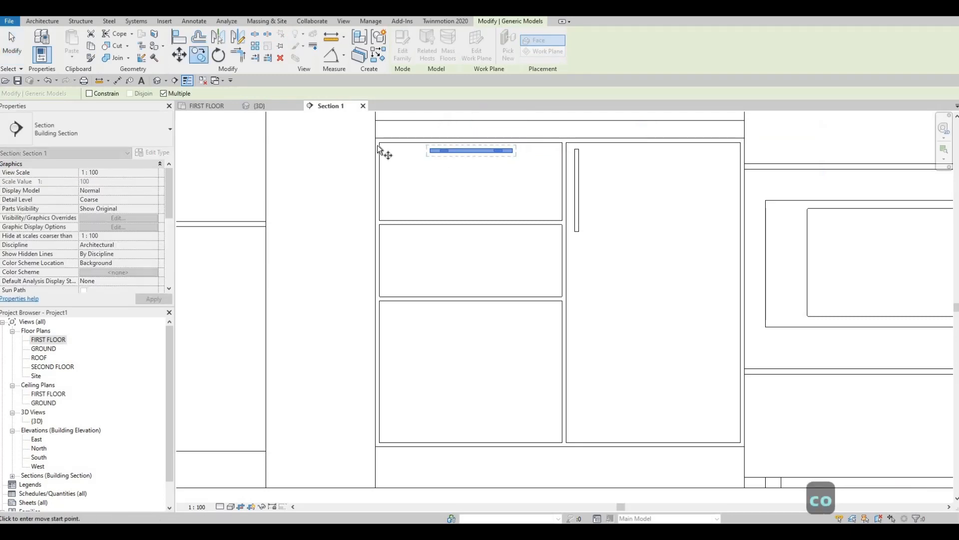
{"action": "left_click", "coordinate": [377, 145]}
{"action": "left_click", "coordinate": [381, 226]}
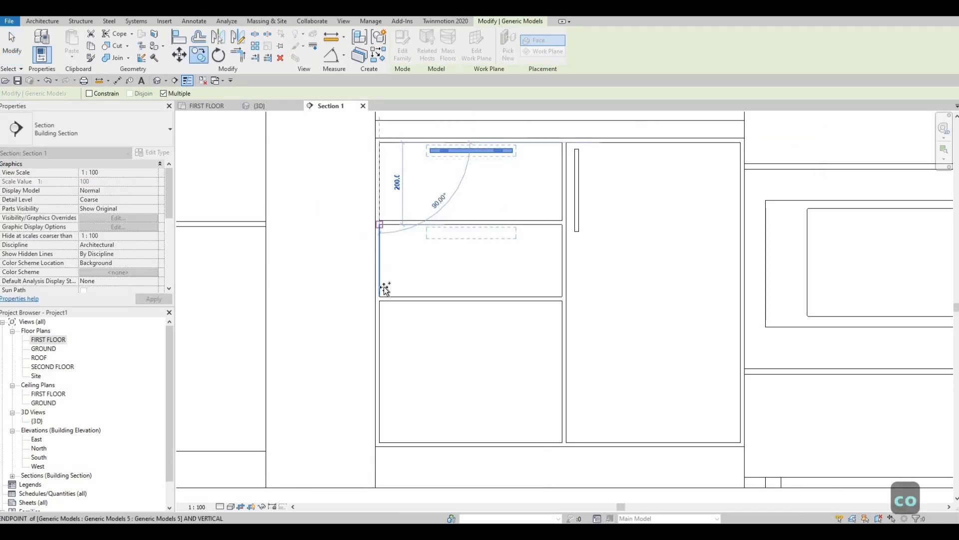
{"action": "left_click", "coordinate": [381, 301]}
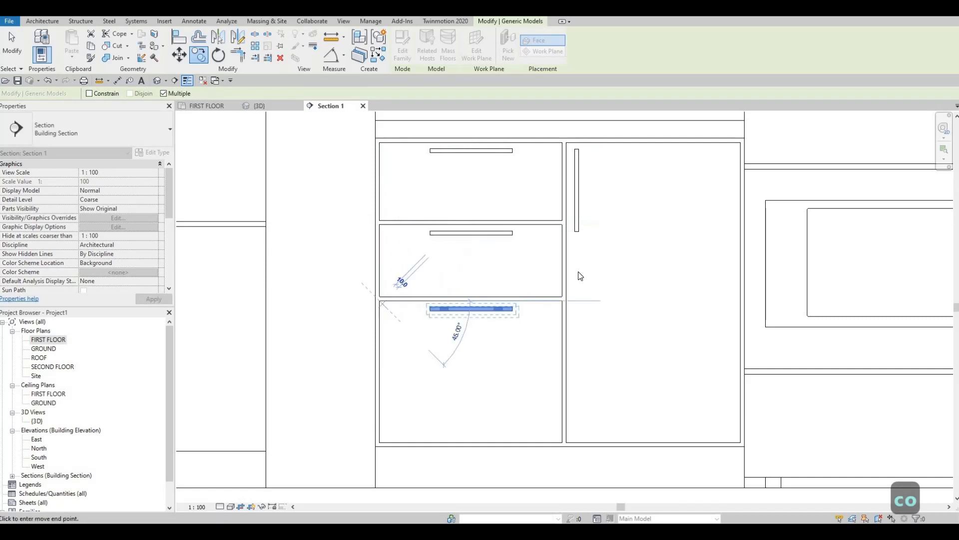
{"action": "key", "text": "Escape"}
{"action": "key", "text": "Escape"}
Rotate the HANDLE on the top stacked front right of the range to horizontal and move it near the front's upper edge.
{"action": "scroll", "coordinate": [571, 276], "scroll_direction": "down", "scroll_amount": 2}
{"action": "middle_click_drag", "start_coordinate": [853, 234], "coordinate": [498, 243]}
{"action": "scroll", "coordinate": [498, 243], "scroll_direction": "down", "scroll_amount": 3}
{"action": "scroll", "coordinate": [589, 225], "scroll_direction": "up", "scroll_amount": 4}
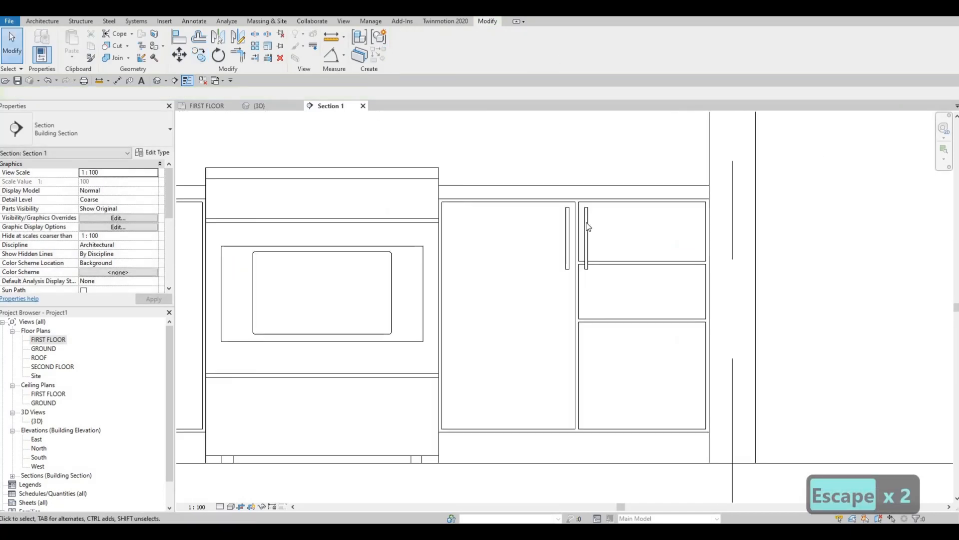
{"action": "key", "text": "Escape"}
{"action": "left_click", "coordinate": [585, 222]}
{"action": "key", "text": "space"}
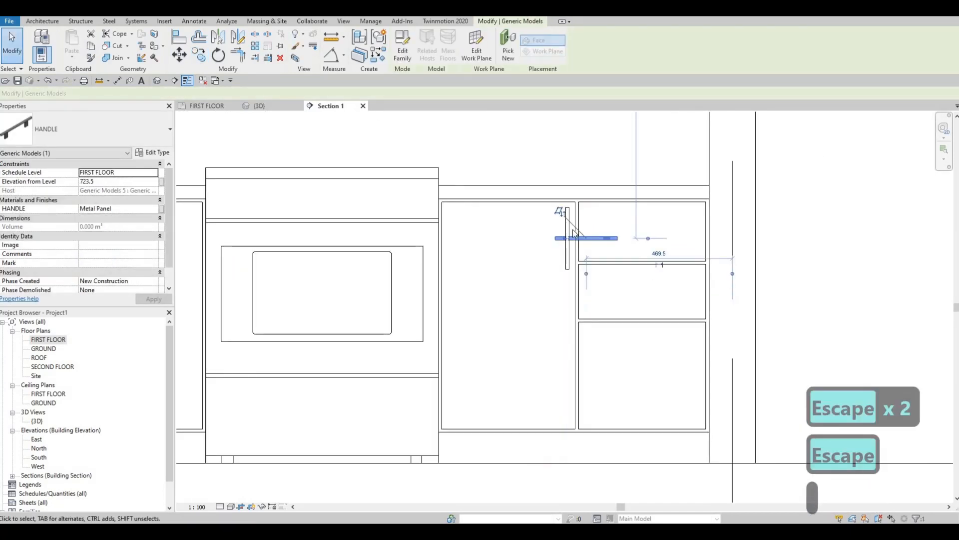
{"action": "left_click_drag", "start_coordinate": [586, 234], "coordinate": [648, 224]}
{"action": "scroll", "coordinate": [648, 224], "scroll_direction": "up", "scroll_amount": 3}
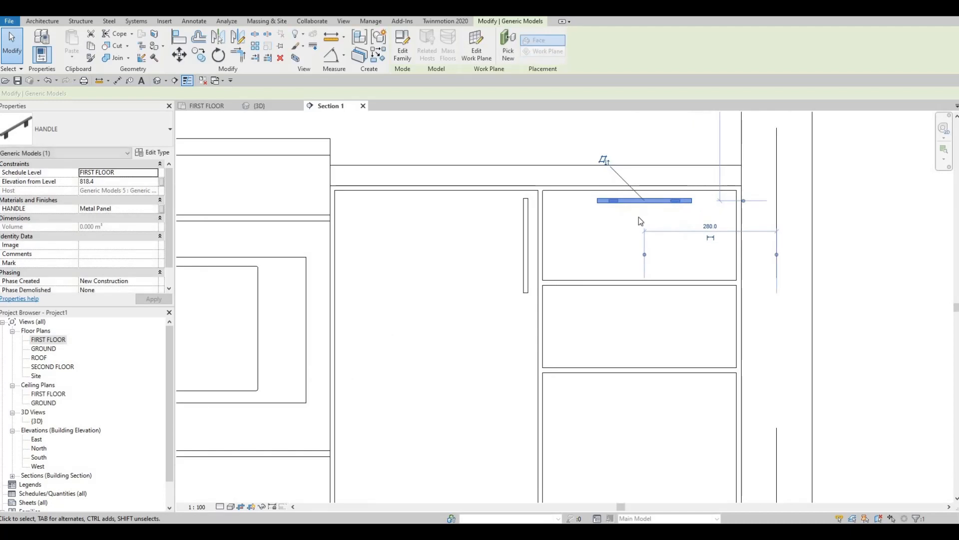
Nudge the horizontal HANDLE on the top front right of the range slightly left to centre it.
{"action": "scroll", "coordinate": [614, 233], "scroll_direction": "down", "scroll_amount": 2}
{"action": "key", "text": "Escape"}
{"action": "key", "text": "Escape"}
{"action": "left_click", "coordinate": [608, 211]}
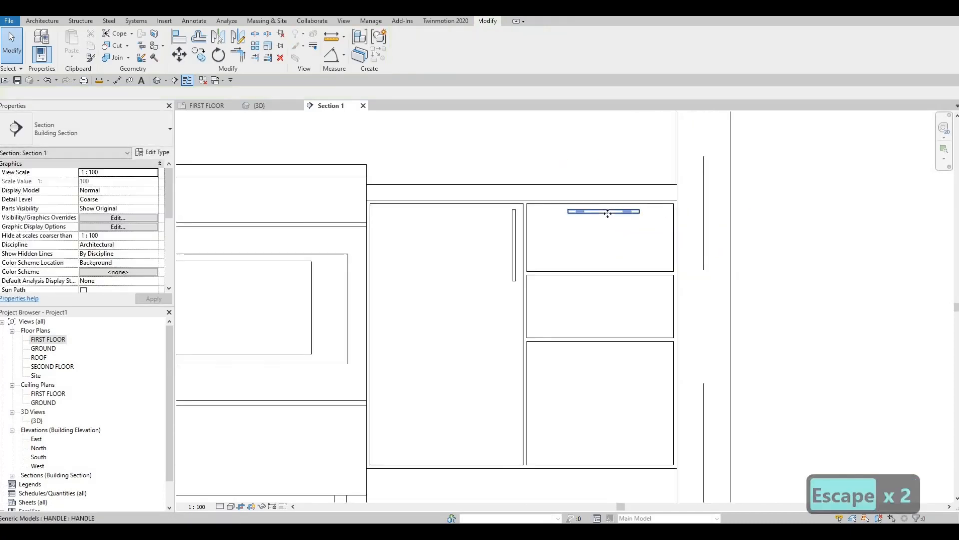
{"action": "key", "text": "Left"}
{"action": "key", "text": "Escape"}
{"action": "key", "text": "Escape"}
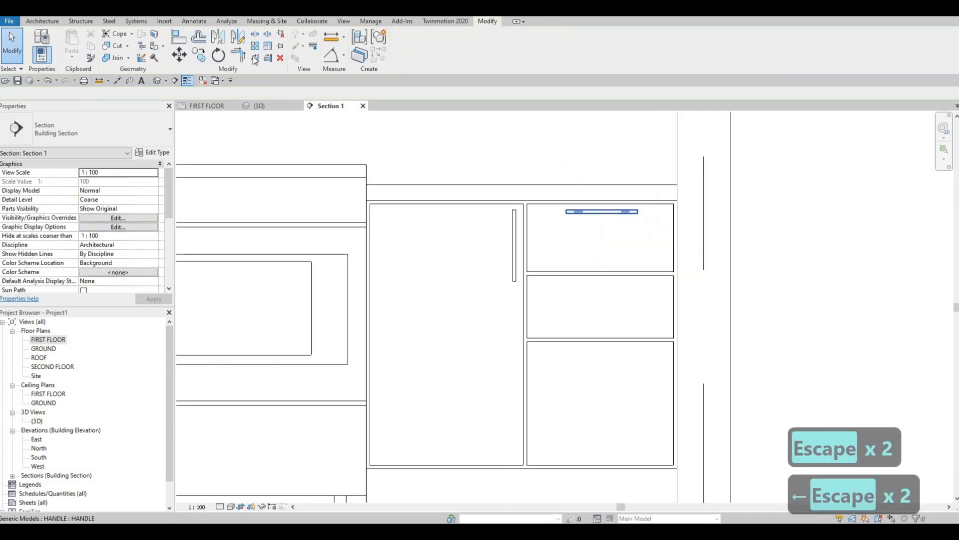
Copy the horizontal HANDLE to the middle and bottom fronts right of the range, using the fronts' upper-left corners as reference points.
{"action": "left_click", "coordinate": [608, 213]}
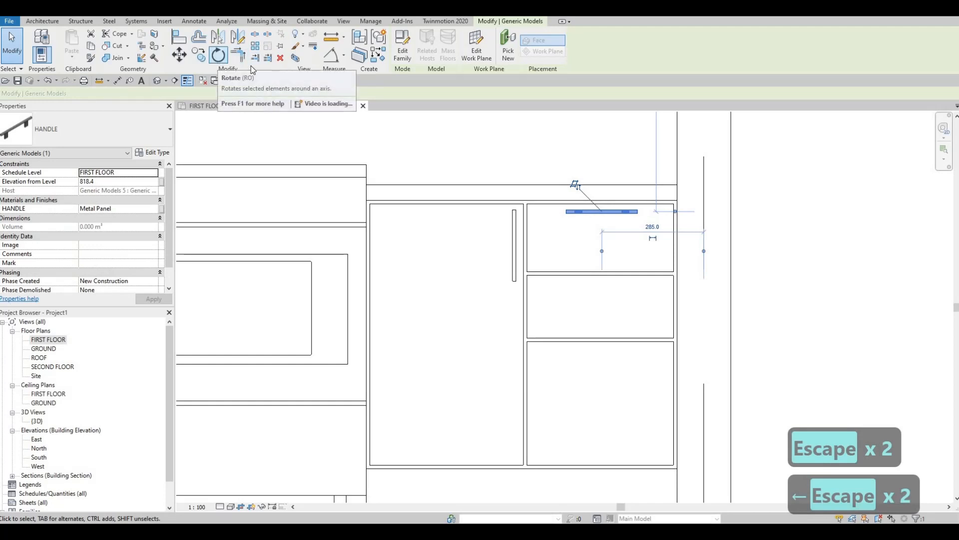
{"action": "key", "text": "c"}
{"action": "key", "text": "o"}
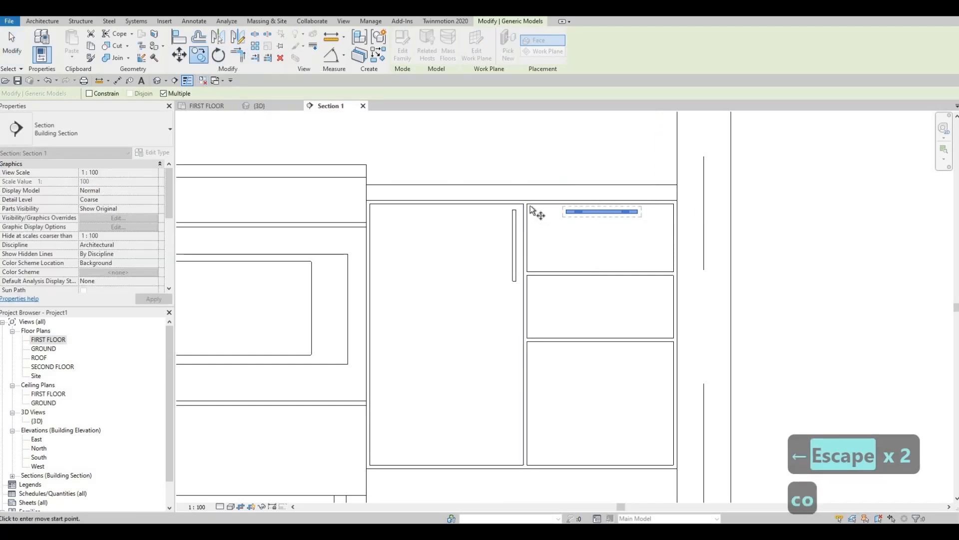
{"action": "left_click", "coordinate": [528, 204]}
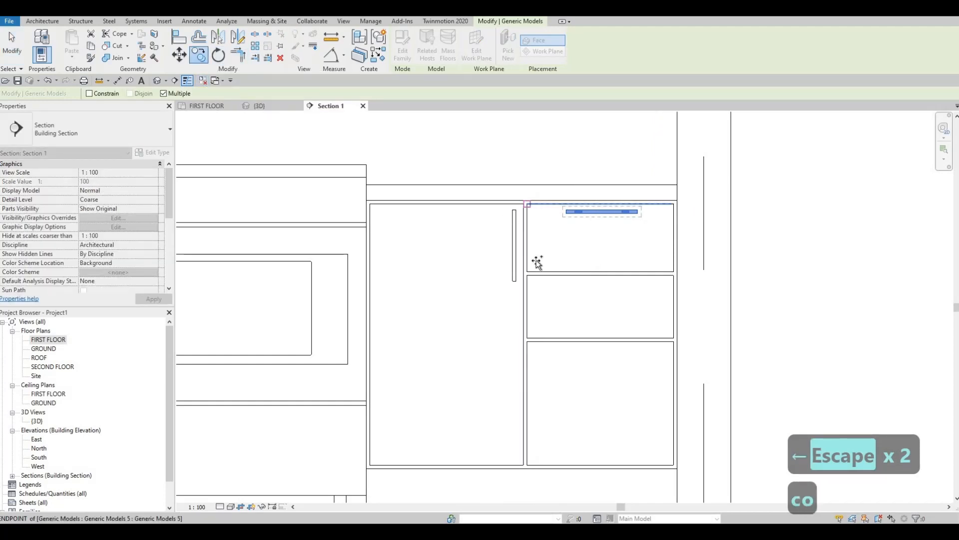
{"action": "left_click", "coordinate": [533, 347]}
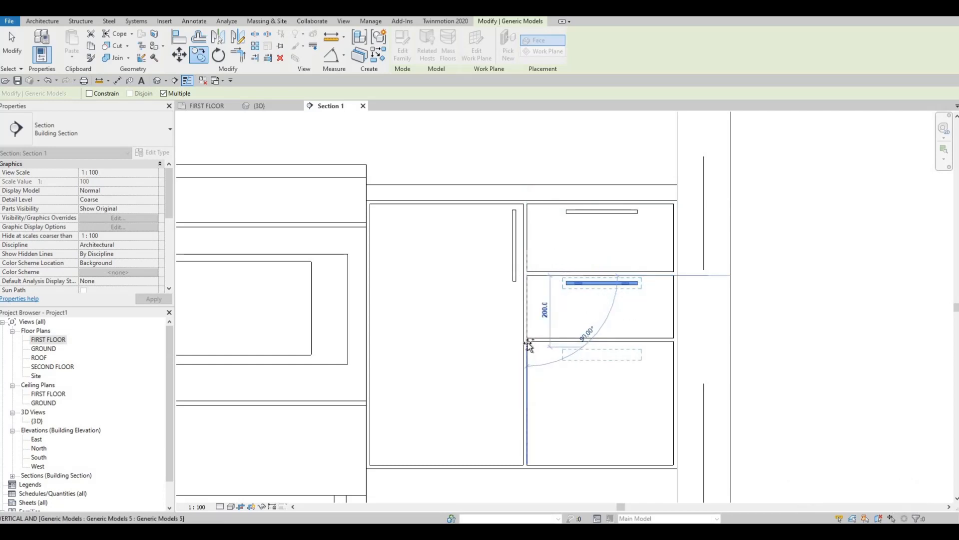
{"action": "left_click", "coordinate": [528, 343]}
{"action": "key", "text": "Escape"}
{"action": "key", "text": "Escape"}
{"action": "key", "text": "Escape"}
{"action": "scroll", "coordinate": [421, 253], "scroll_direction": "down", "scroll_amount": 1}
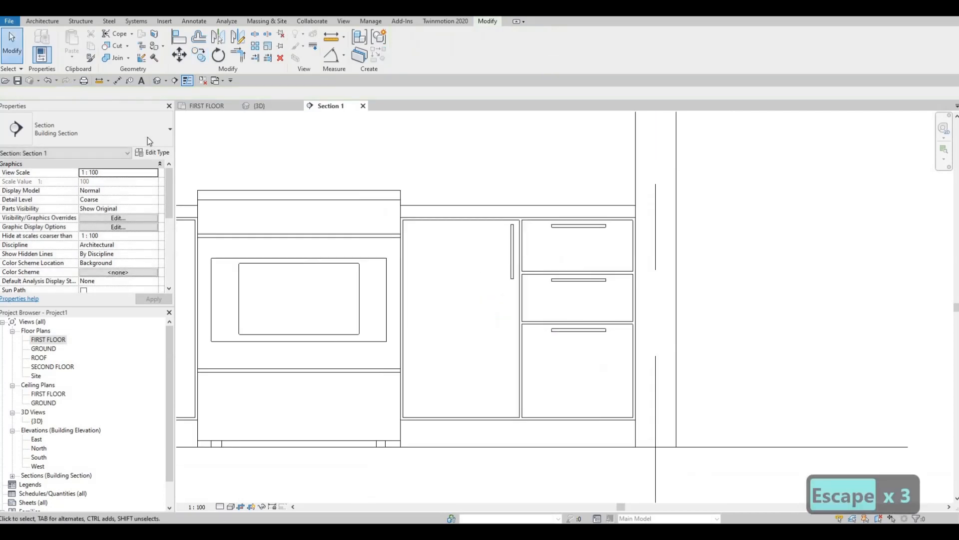
Inspect the kitchen fronts and handles in the 3D view, orbiting around the kitchen and adjoining rooms.
{"action": "left_click", "coordinate": [260, 106]}
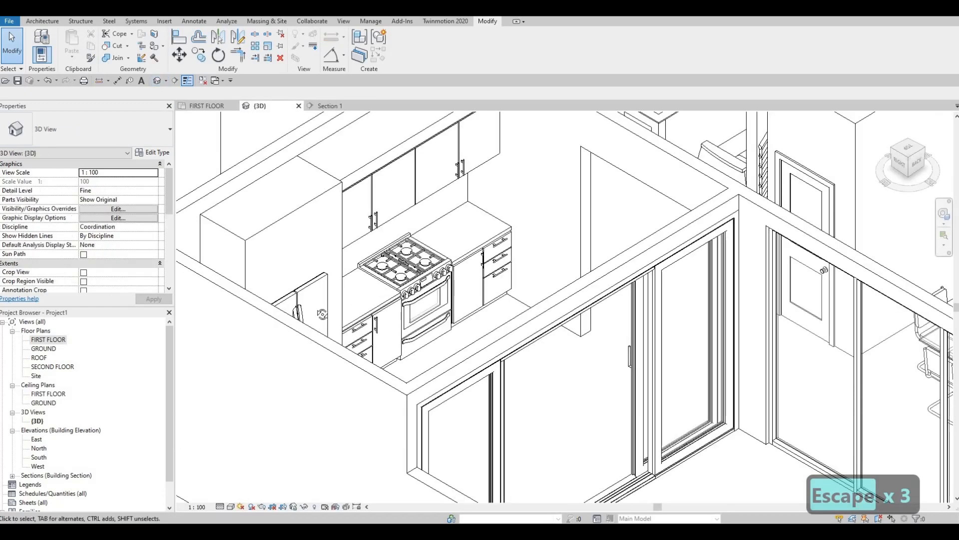
{"action": "scroll", "coordinate": [395, 320], "scroll_direction": "up", "scroll_amount": 5}
{"action": "middle_click_drag", "start_coordinate": [396, 320], "coordinate": [393, 315], "text": "shift"}
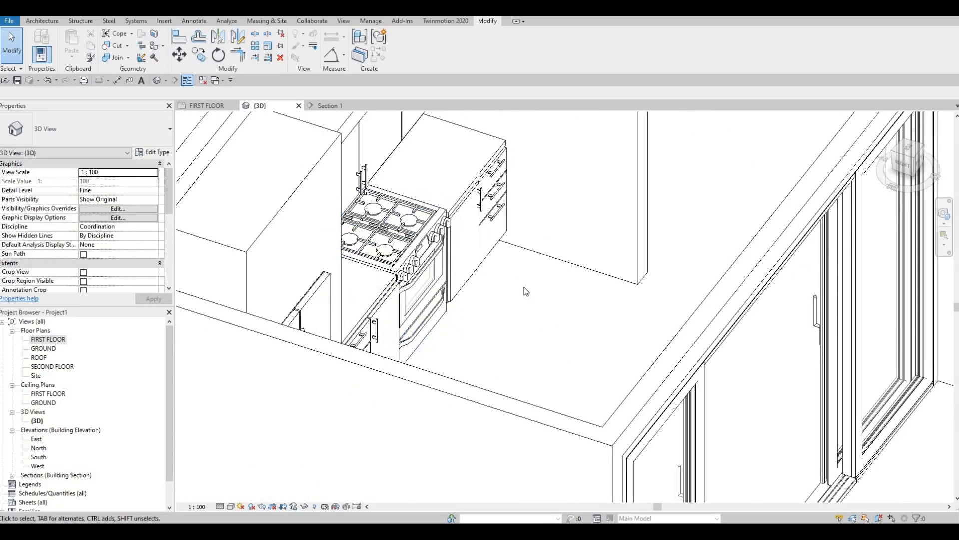
{"action": "middle_click_drag", "start_coordinate": [547, 411], "coordinate": [508, 284], "text": "shift"}
{"action": "scroll", "coordinate": [518, 342], "scroll_direction": "down", "scroll_amount": 2}
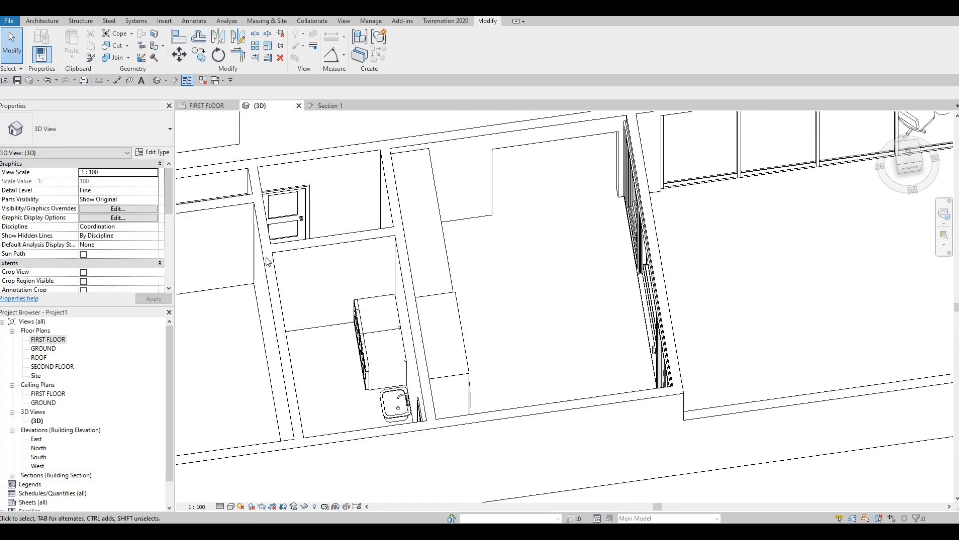
{"action": "scroll", "coordinate": [500, 310], "scroll_direction": "up", "scroll_amount": 2}
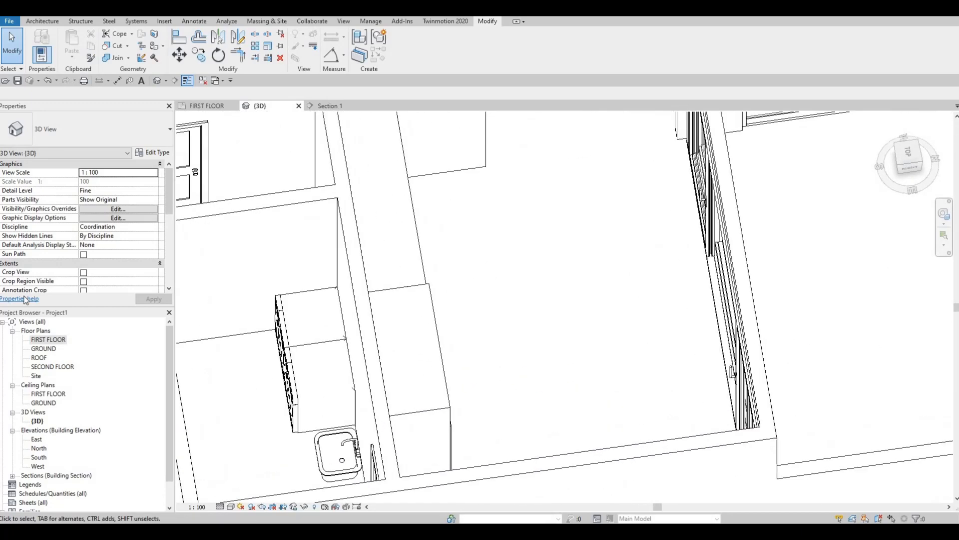
In the FIRST FLOOR plan, move the Section 1 line away from the kitchen counter to just inside the sliding doors.
{"action": "left_click", "coordinate": [45, 340]}
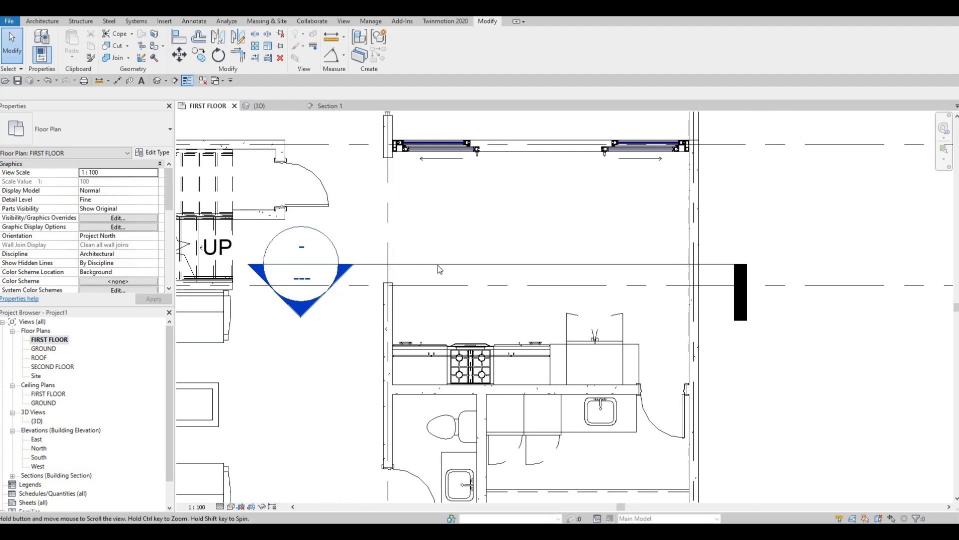
{"action": "middle_click_drag", "start_coordinate": [510, 274], "coordinate": [441, 275]}
{"action": "key", "text": "Escape"}
{"action": "left_click", "coordinate": [441, 273]}
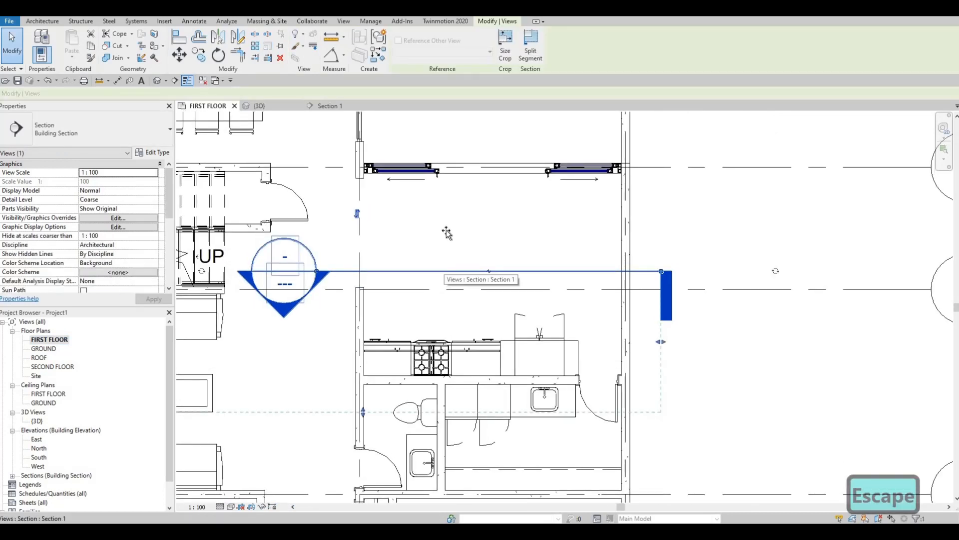
{"action": "left_click_drag", "start_coordinate": [447, 193], "coordinate": [448, 190]}
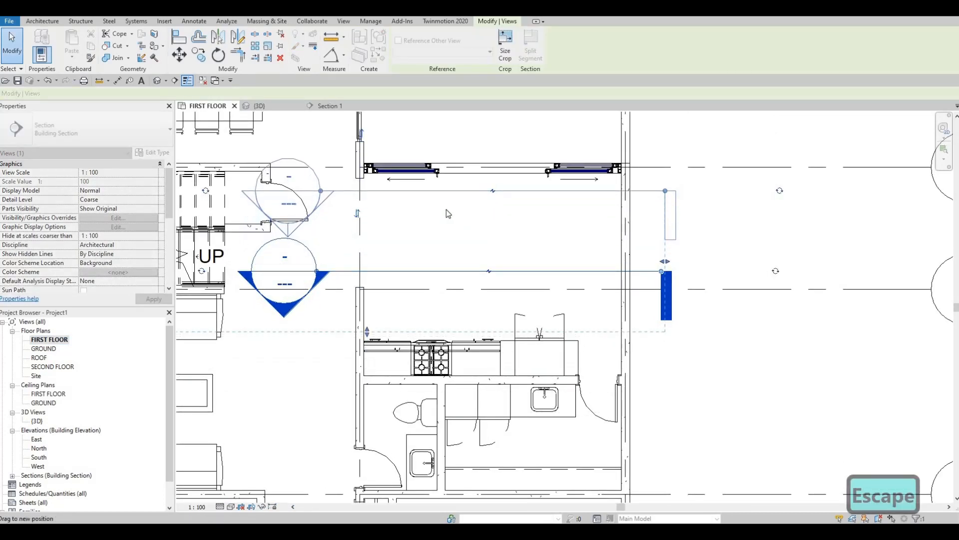
{"action": "key", "text": "Escape"}
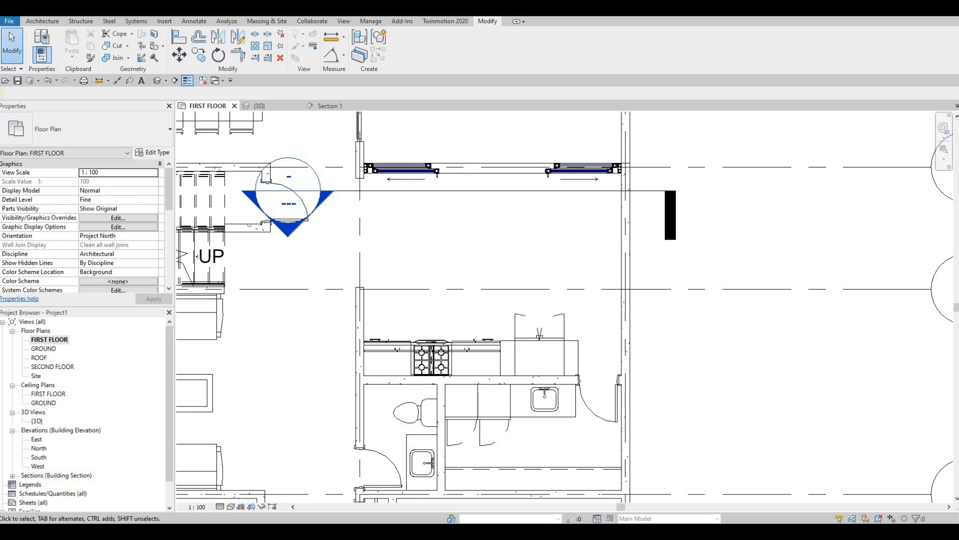
Start loading a family and go up from the Mid-Range folder to the Canada library folder.
{"action": "middle_click_drag", "start_coordinate": [524, 248], "coordinate": [521, 256]}
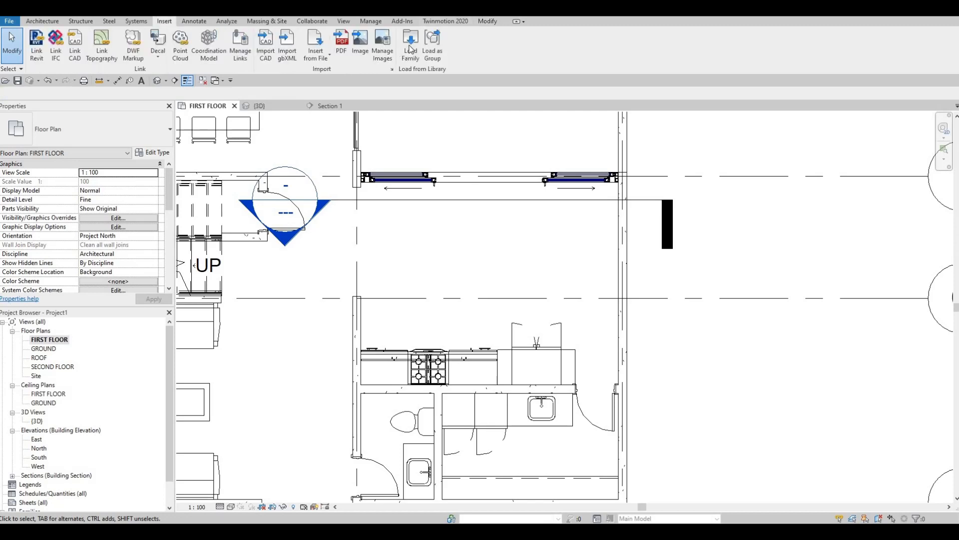
{"action": "left_click", "coordinate": [409, 49]}
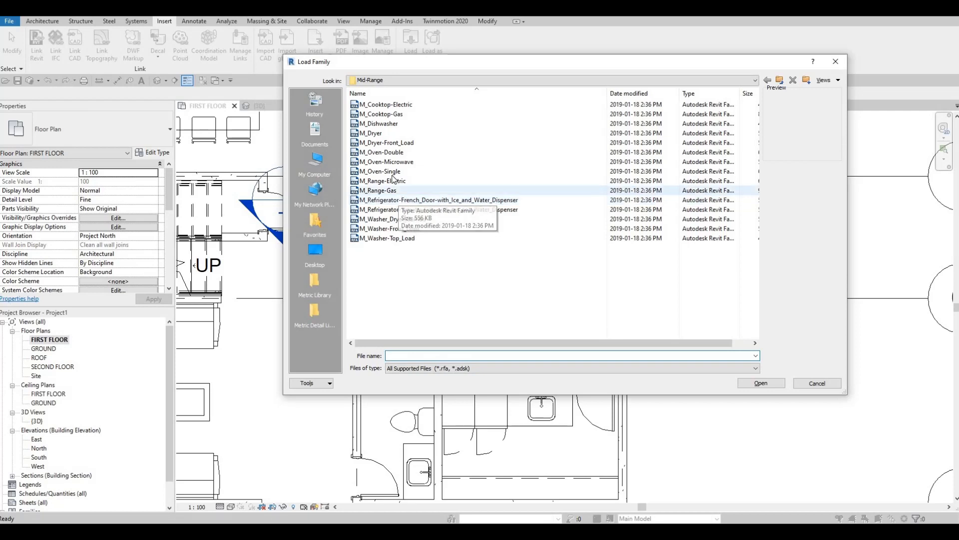
{"action": "left_click", "coordinate": [780, 80]}
{"action": "left_click", "coordinate": [780, 80]}
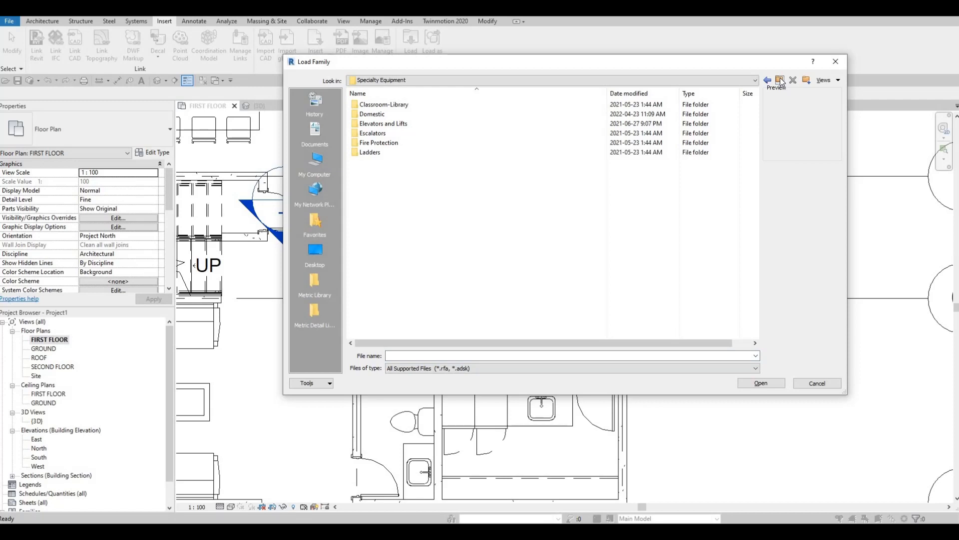
{"action": "left_click", "coordinate": [780, 80]}
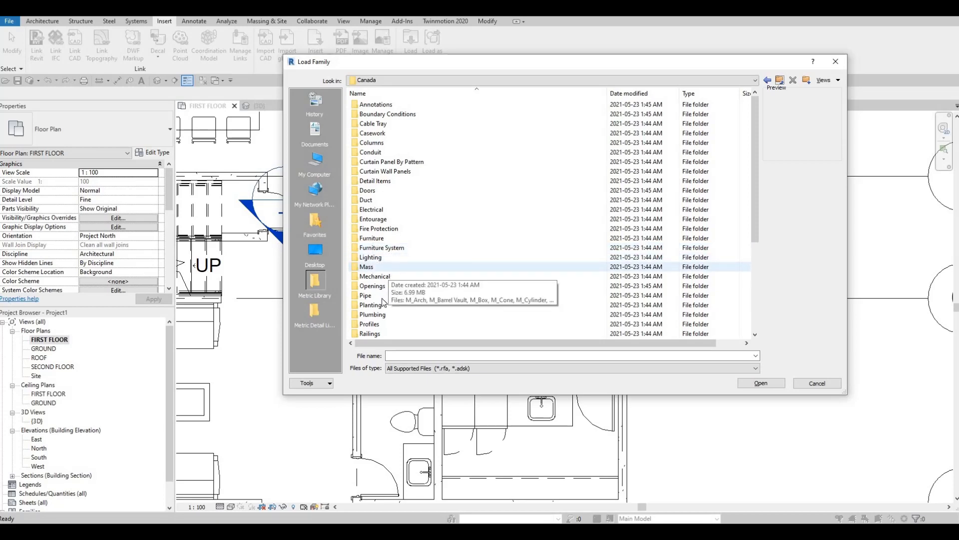
{"action": "key", "text": "Return"}
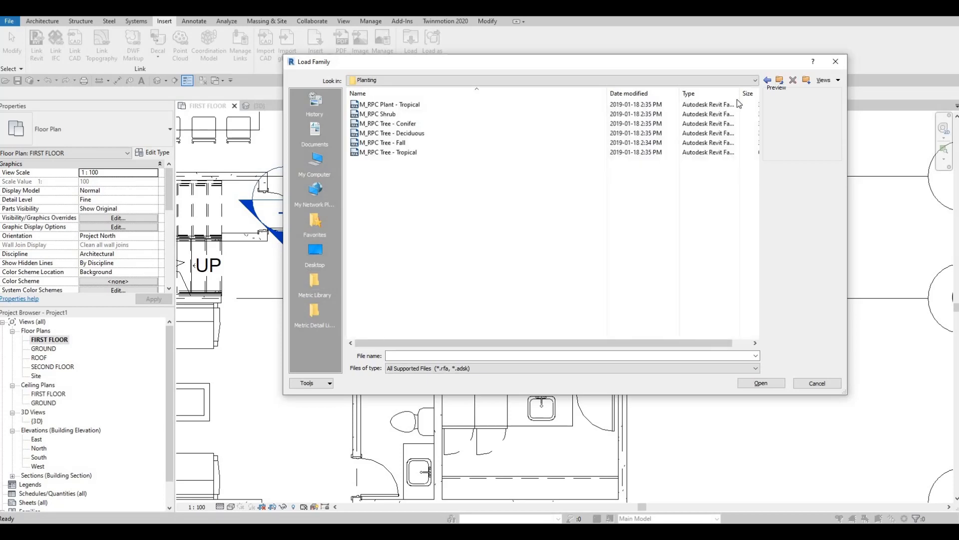
{"action": "left_click", "coordinate": [768, 80]}
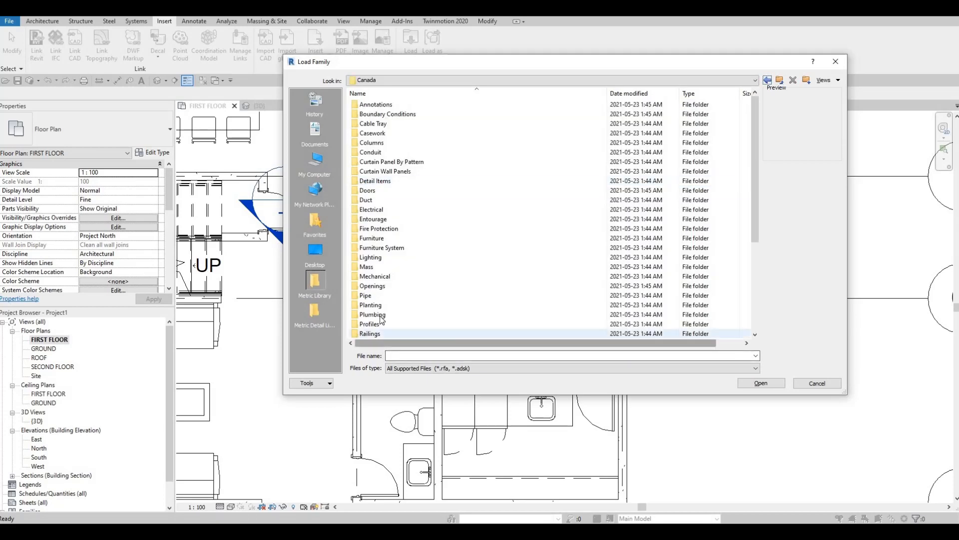
Browse to the Sinks folder inside Plumbing, Architectural, Fixtures.
{"action": "key", "text": "Return"}
{"action": "left_click", "coordinate": [392, 105]}
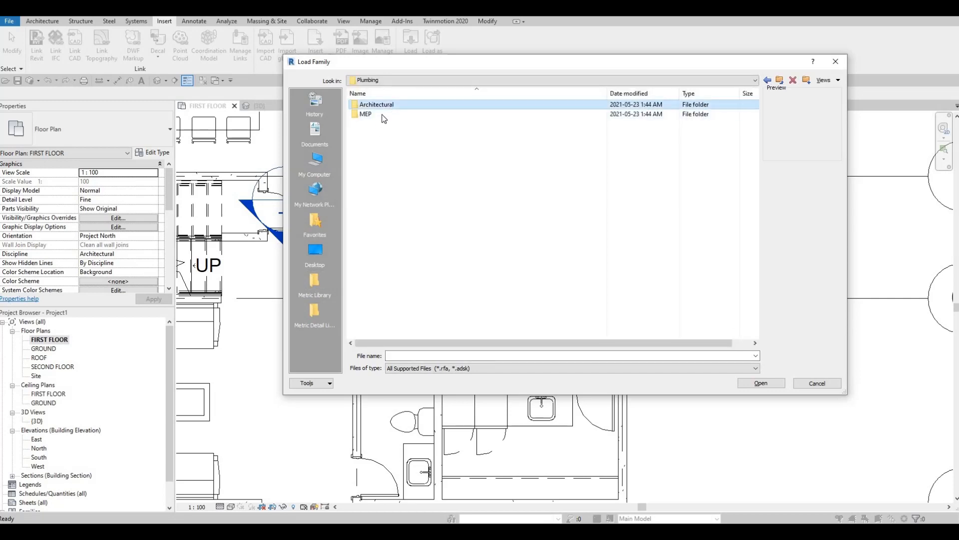
{"action": "key", "text": "Return"}
{"action": "double_click", "coordinate": [383, 118]}
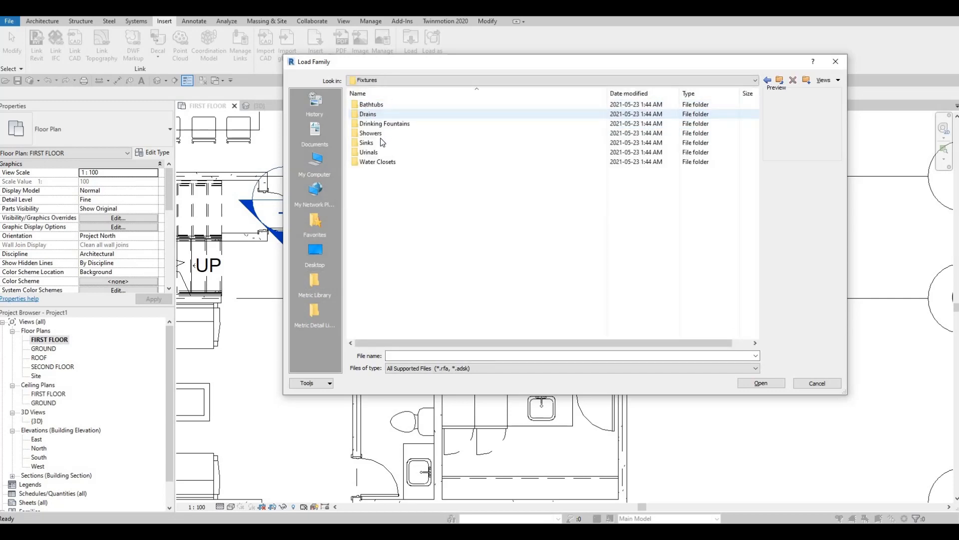
{"action": "left_click", "coordinate": [378, 141]}
{"action": "key", "text": "Return"}
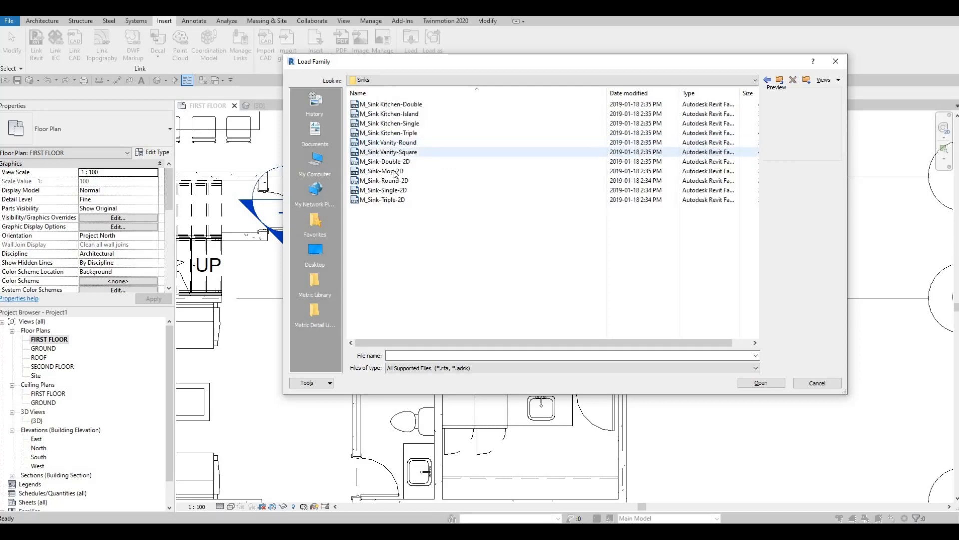
Compare the previews of the kitchen sink families and load M_Sink Kitchen-Double.
{"action": "left_click", "coordinate": [398, 115]}
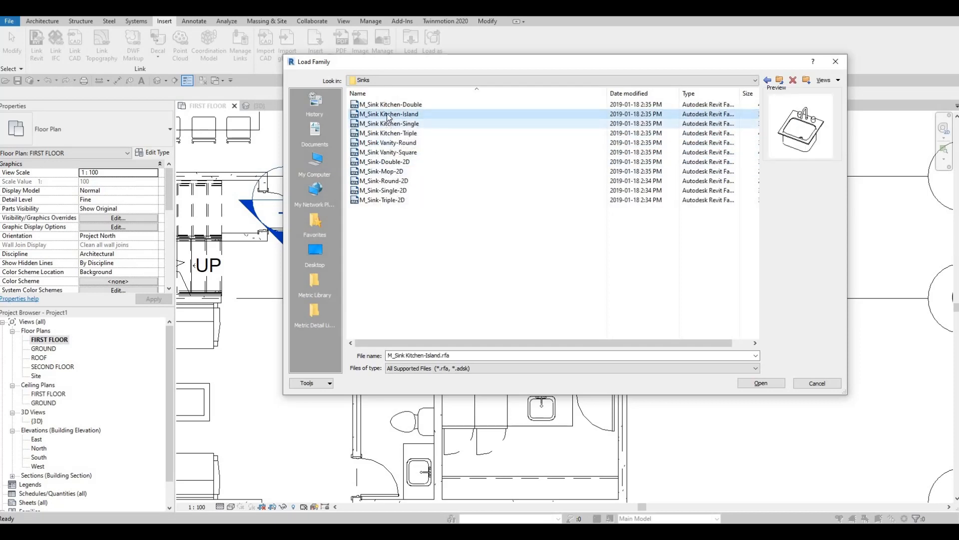
{"action": "left_click", "coordinate": [391, 105]}
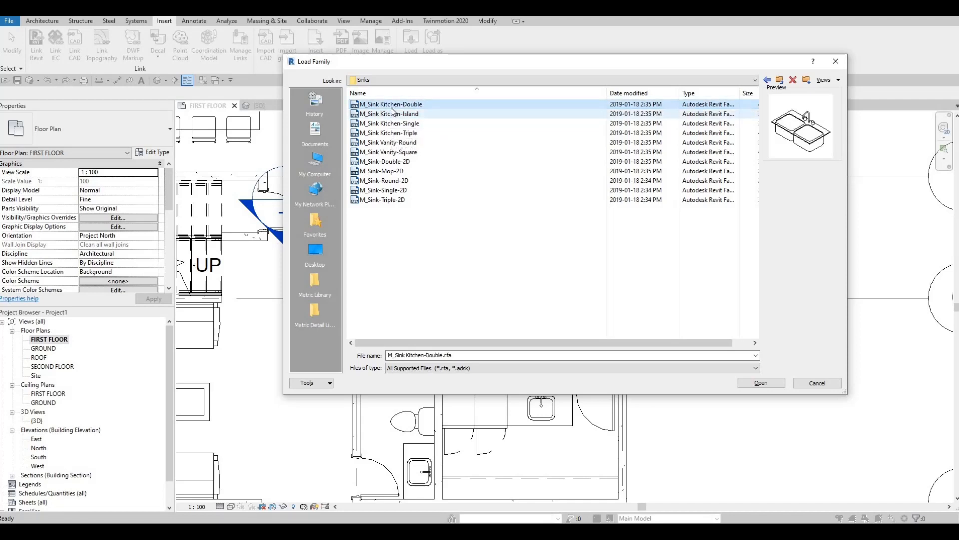
{"action": "left_click", "coordinate": [389, 133]}
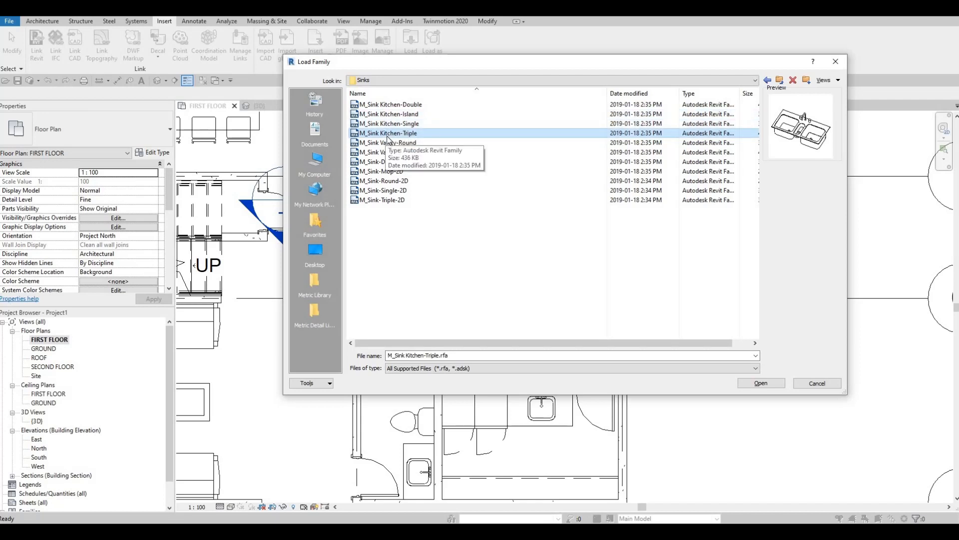
{"action": "left_click", "coordinate": [390, 124]}
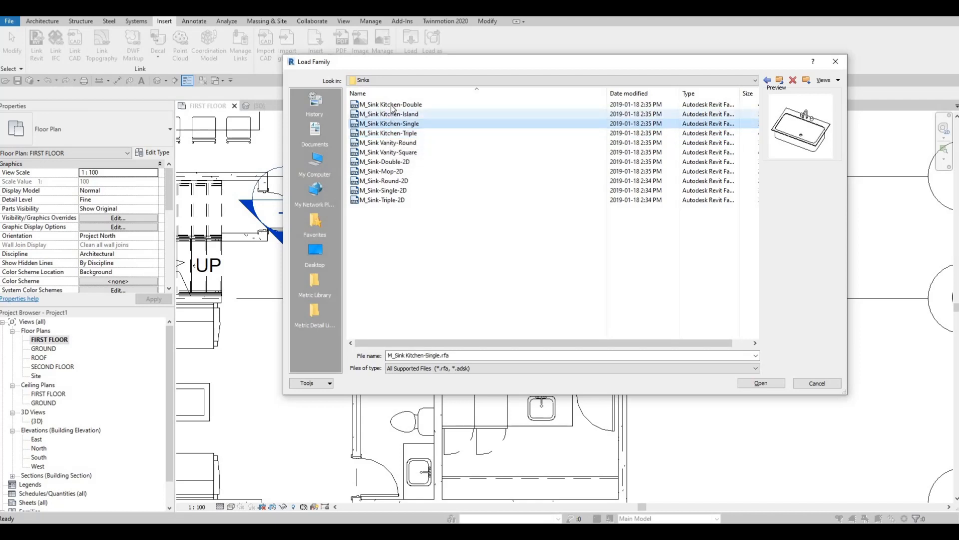
{"action": "left_click", "coordinate": [393, 114]}
{"action": "left_click", "coordinate": [392, 104]}
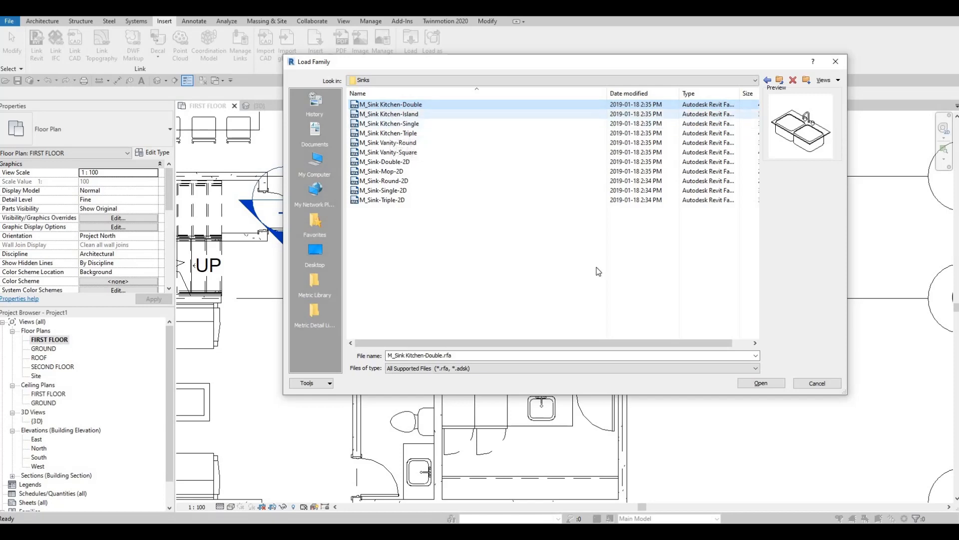
{"action": "left_click", "coordinate": [752, 386]}
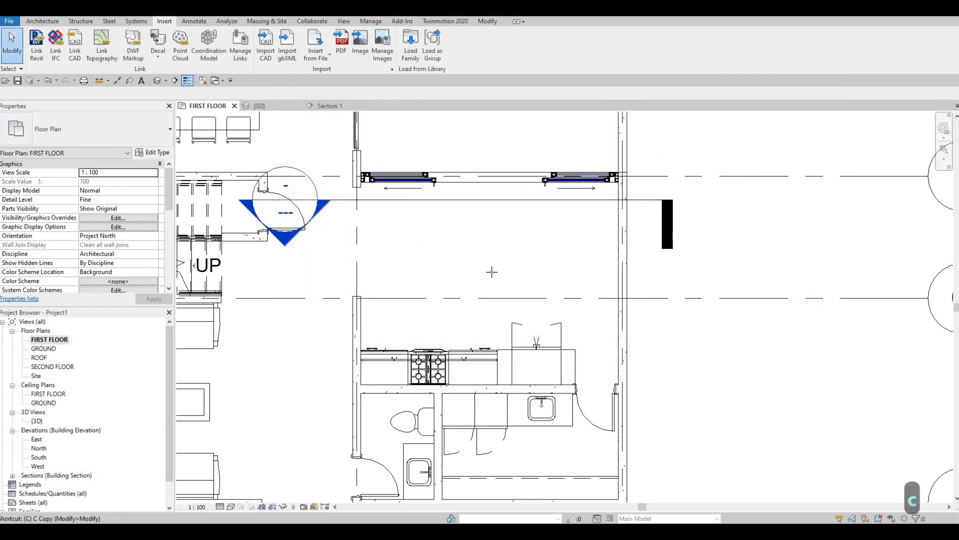
Place a 1000 x 535mm M_Sink Kitchen-Double in the open floor area between the range counter and the sliding doors.
{"action": "key", "text": "m"}
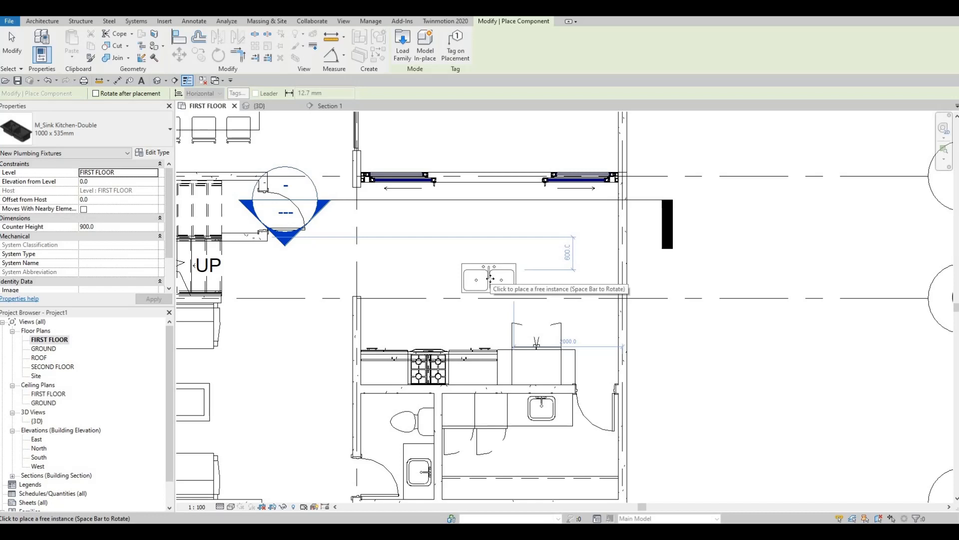
{"action": "left_click", "coordinate": [490, 279]}
{"action": "key", "text": "Escape"}
{"action": "key", "text": "Escape"}
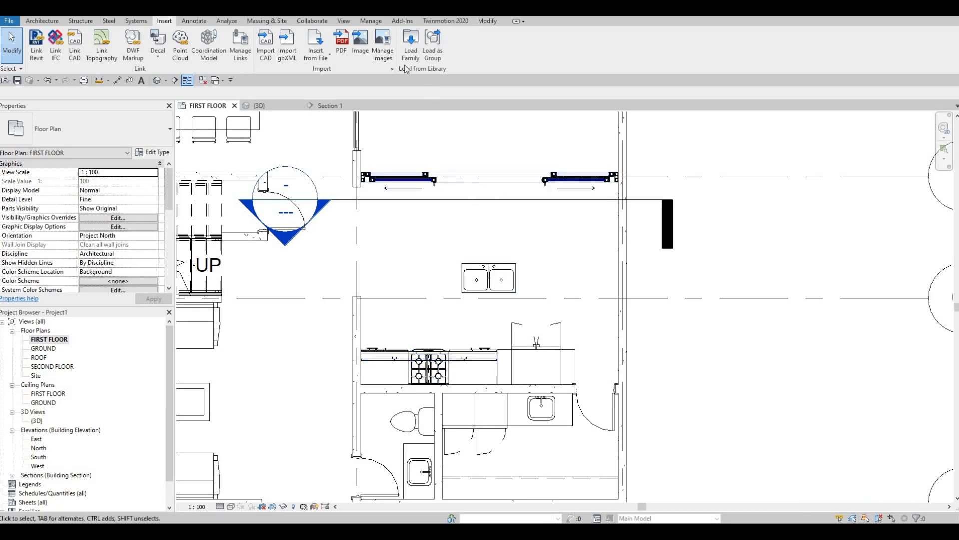
Start loading a family and browse to the Mid-Range folder inside Specialty Equipment, Domestic.
{"action": "key", "text": "F1"}
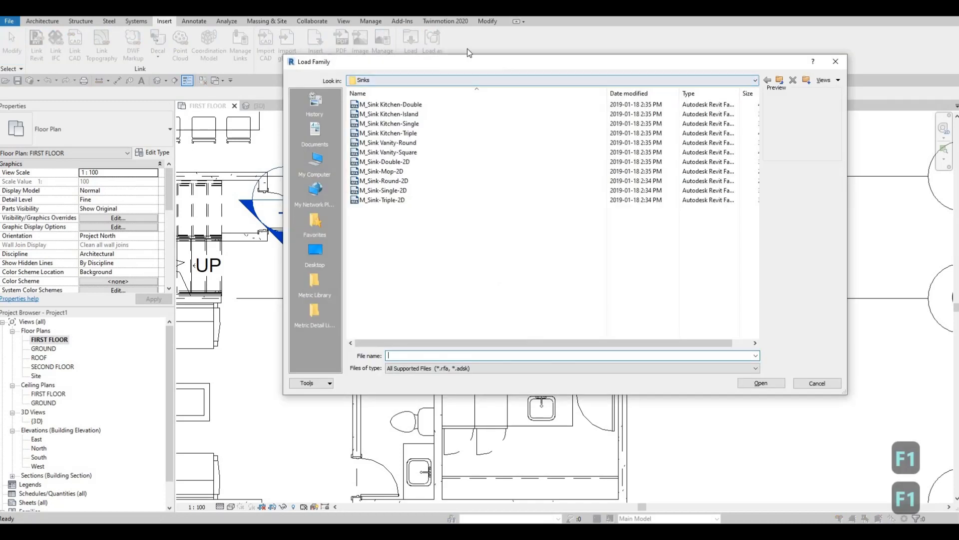
{"action": "left_click", "coordinate": [781, 80]}
{"action": "left_click", "coordinate": [781, 80]}
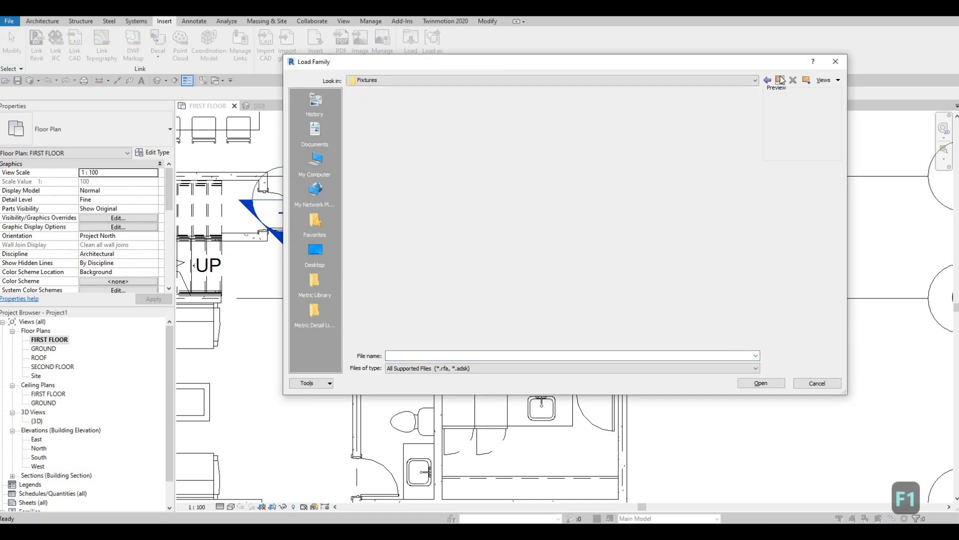
{"action": "left_click", "coordinate": [781, 80]}
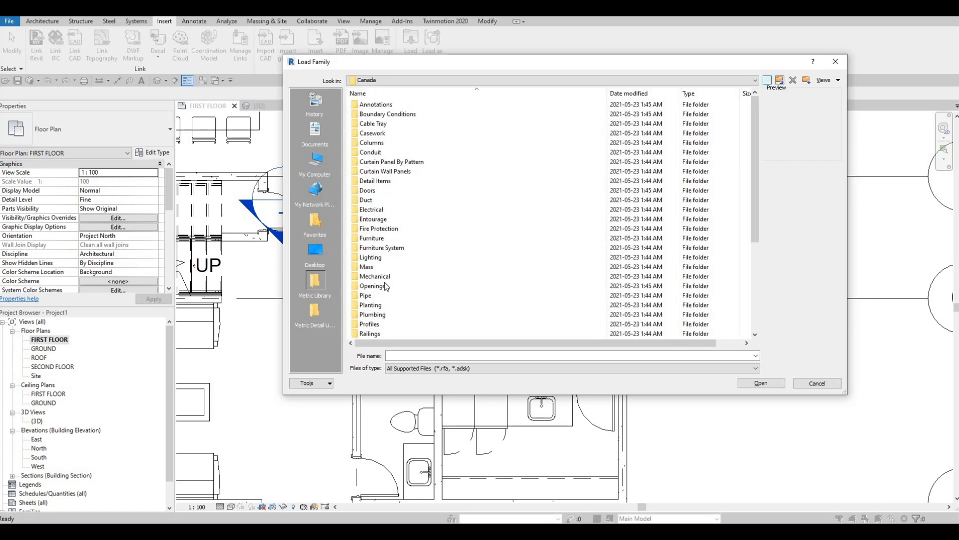
{"action": "scroll", "coordinate": [395, 239], "scroll_direction": "down", "scroll_amount": 4}
{"action": "double_click", "coordinate": [393, 238]}
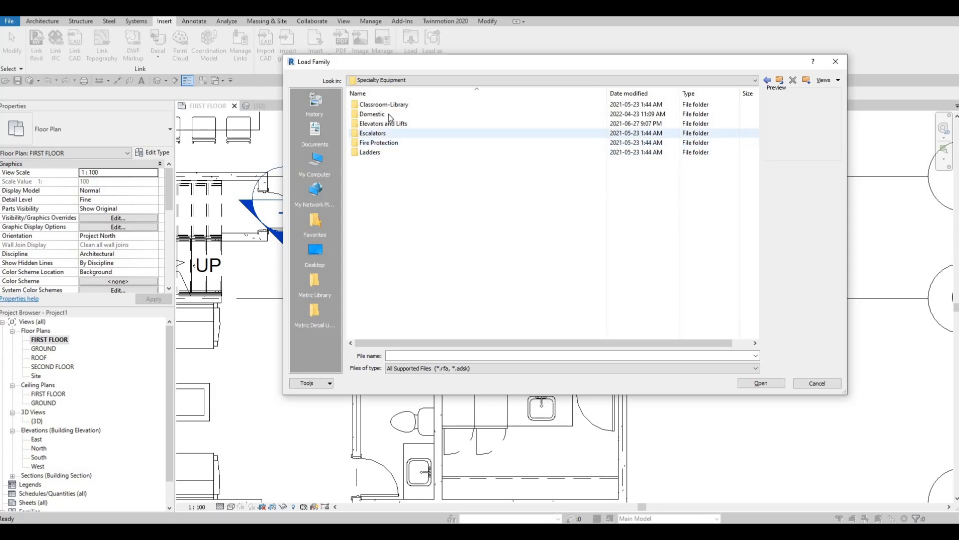
{"action": "double_click", "coordinate": [391, 115]}
{"action": "double_click", "coordinate": [392, 115]}
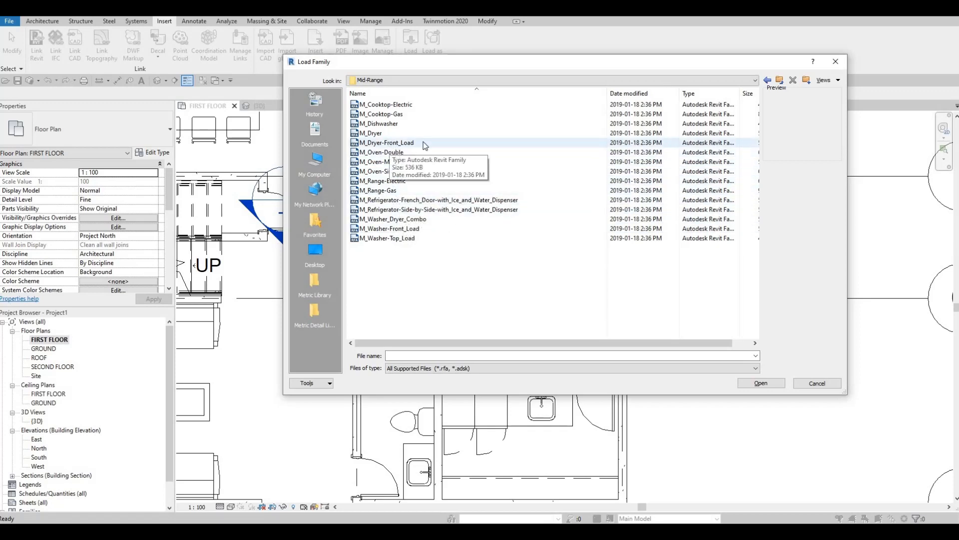
Look through the appliance families in the Mid-Range folder for a range hood.
{"action": "key", "text": "Down"}
{"action": "key", "text": "Down"}
{"action": "key", "text": "Down"}
{"action": "key", "text": "Down"}
{"action": "key", "text": "Down"}
{"action": "key", "text": "Down"}
{"action": "key", "text": "Down"}
{"action": "key", "text": "Down"}
{"action": "key", "text": "Down"}
{"action": "key", "text": "Down"}
{"action": "key", "text": "Down"}
{"action": "key", "text": "Down"}
{"action": "key", "text": "Down"}
{"action": "key", "text": "Down"}
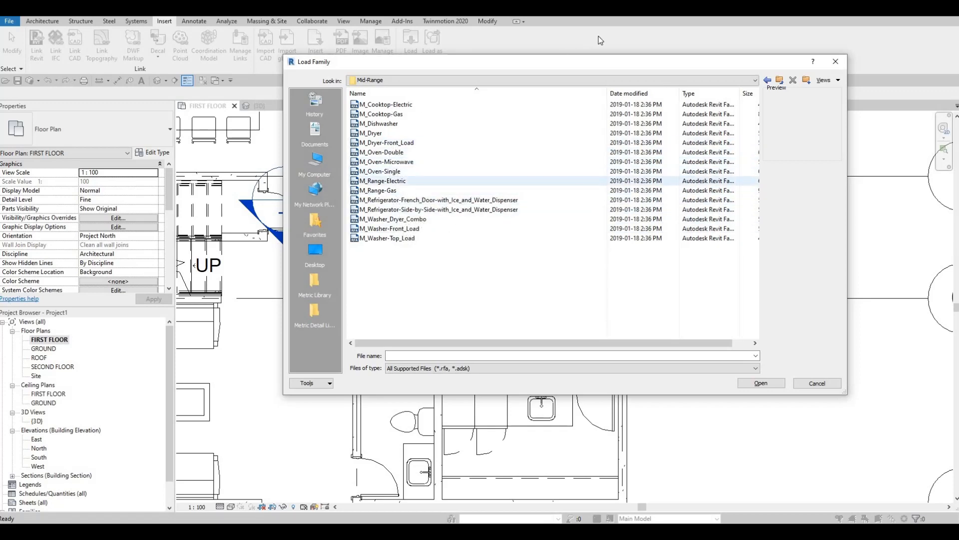
Switch to the High-End folder, compare the appliance family previews and load M_Hood-Wall.
{"action": "left_click", "coordinate": [769, 82]}
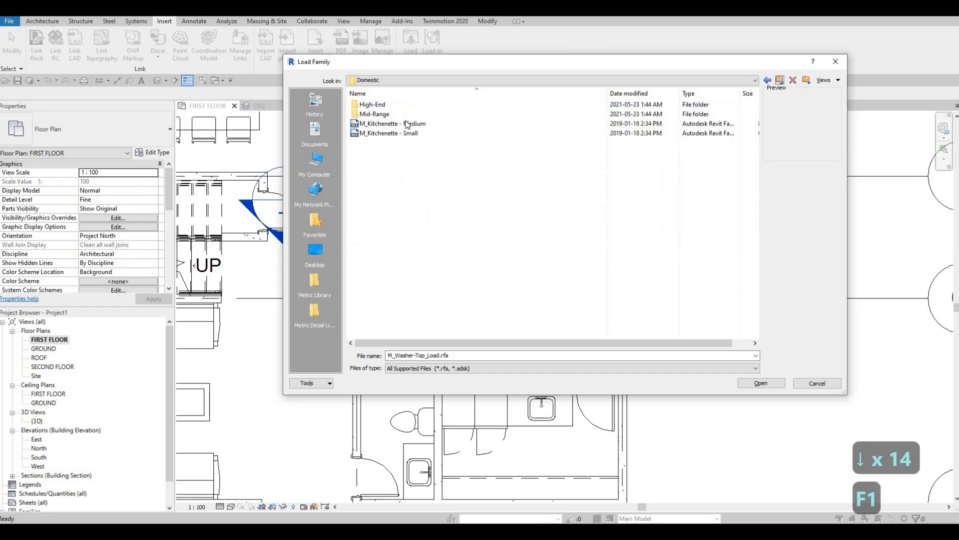
{"action": "double_click", "coordinate": [397, 105]}
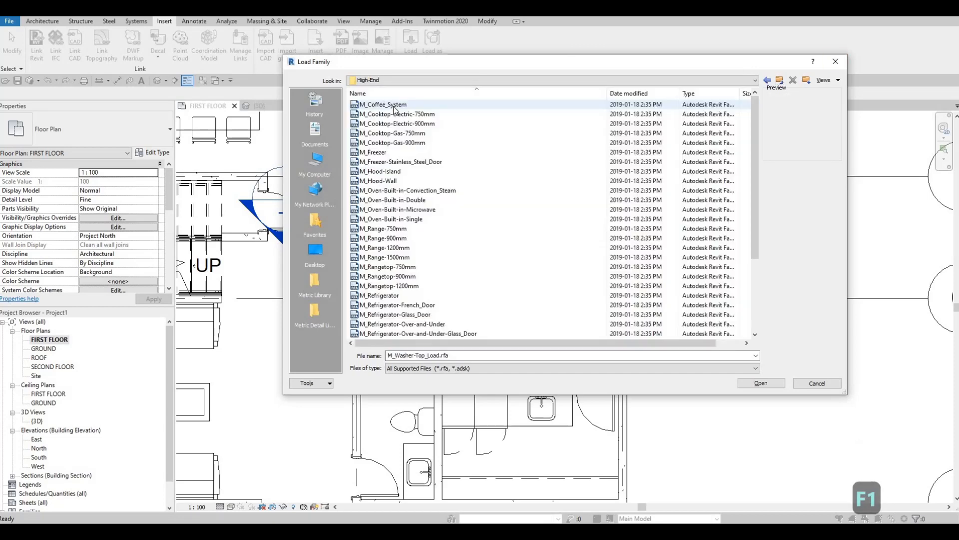
{"action": "left_click", "coordinate": [394, 107]}
{"action": "key", "text": "Down"}
{"action": "key", "text": "Down"}
{"action": "key", "text": "Down"}
{"action": "key", "text": "Down"}
{"action": "key", "text": "Down"}
{"action": "key", "text": "Down"}
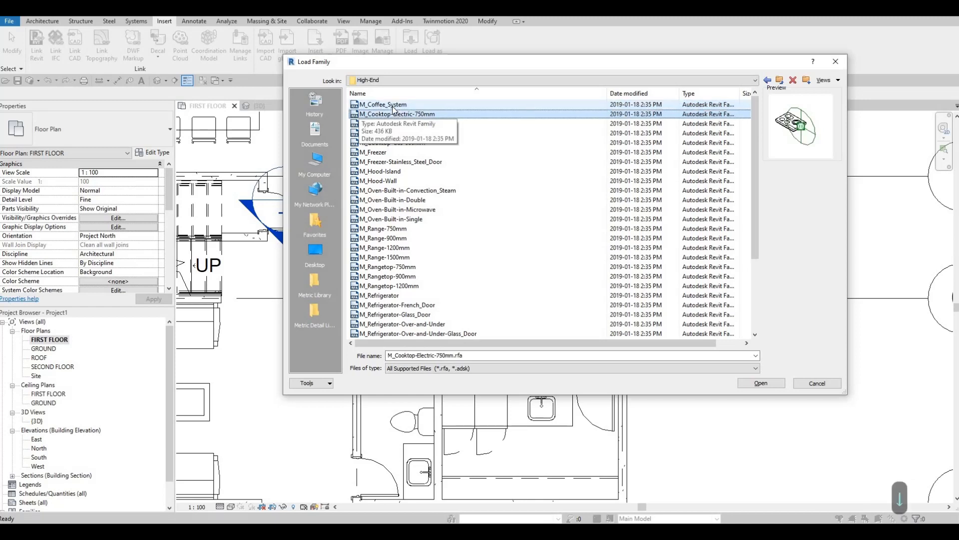
{"action": "key", "text": "Down"}
{"action": "key", "text": "Down"}
{"action": "key", "text": "Down"}
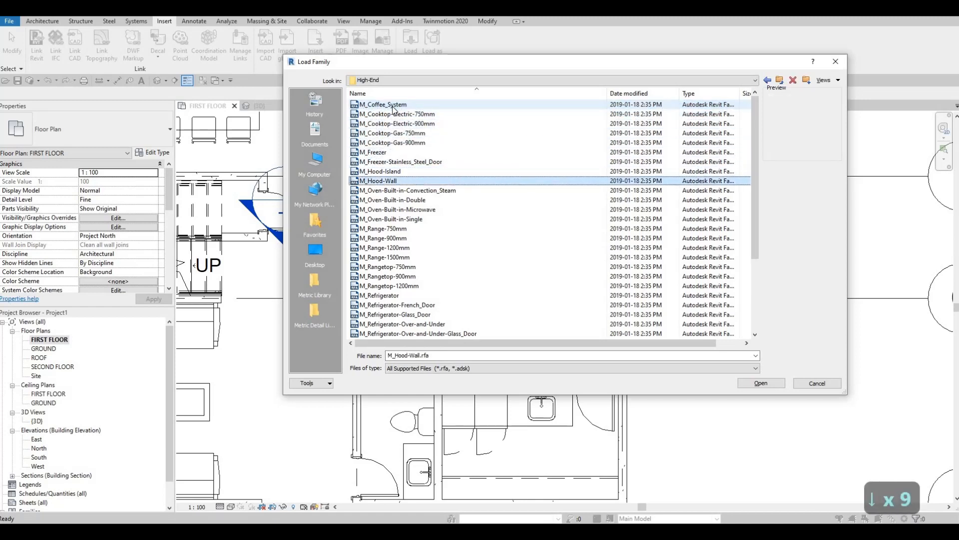
{"action": "key", "text": "Up"}
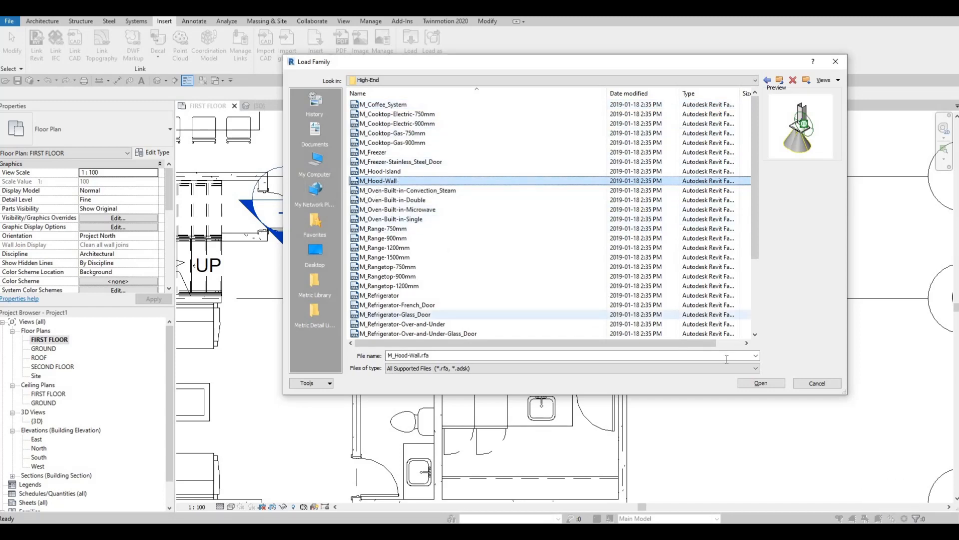
{"action": "left_click", "coordinate": [760, 385]}
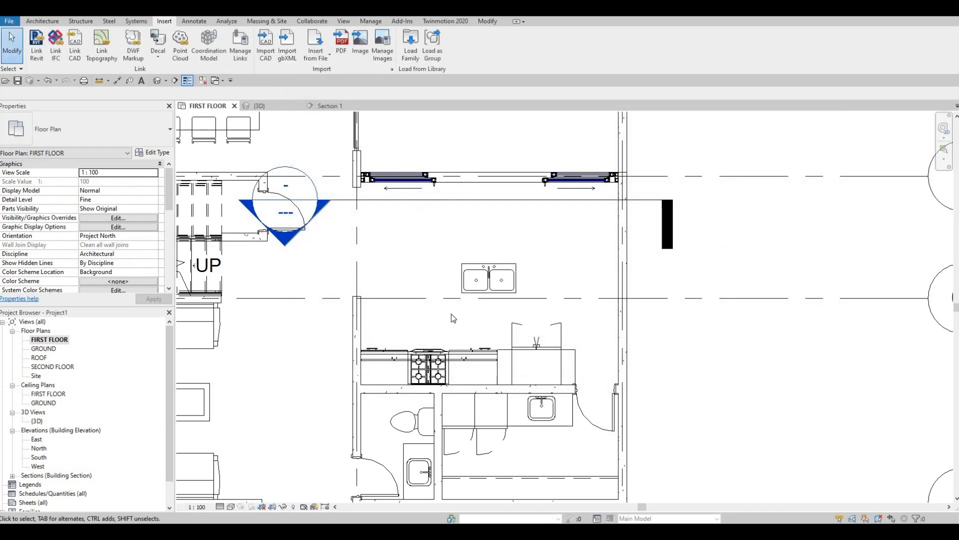
Place a 900mm M_Hood-Wall, rotated to face the room, centred on the gas range along the wall behind it.
{"action": "key", "text": "c"}
{"action": "key", "text": "m"}
{"action": "scroll", "coordinate": [437, 348], "scroll_direction": "up", "scroll_amount": 1}
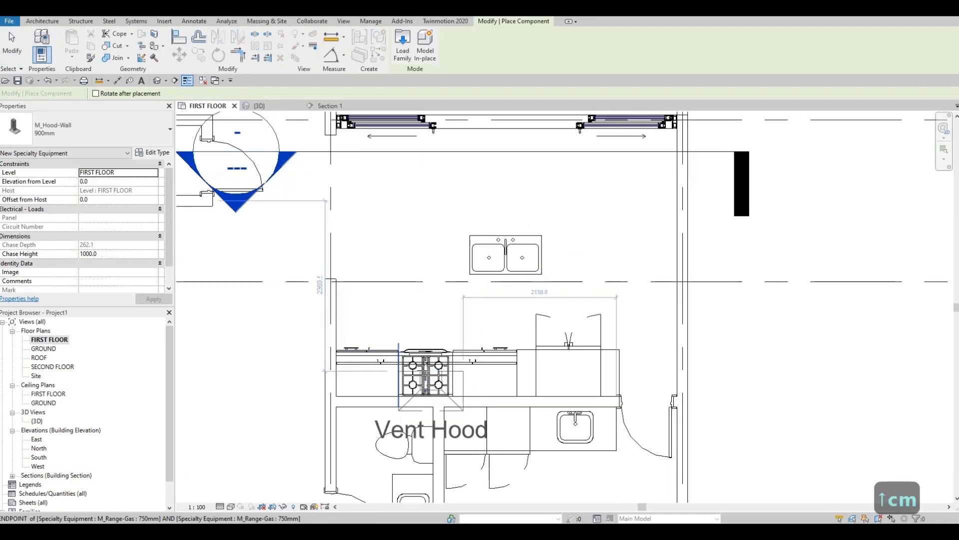
{"action": "key", "text": "space"}
{"action": "key", "text": "space"}
{"action": "key", "text": "space"}
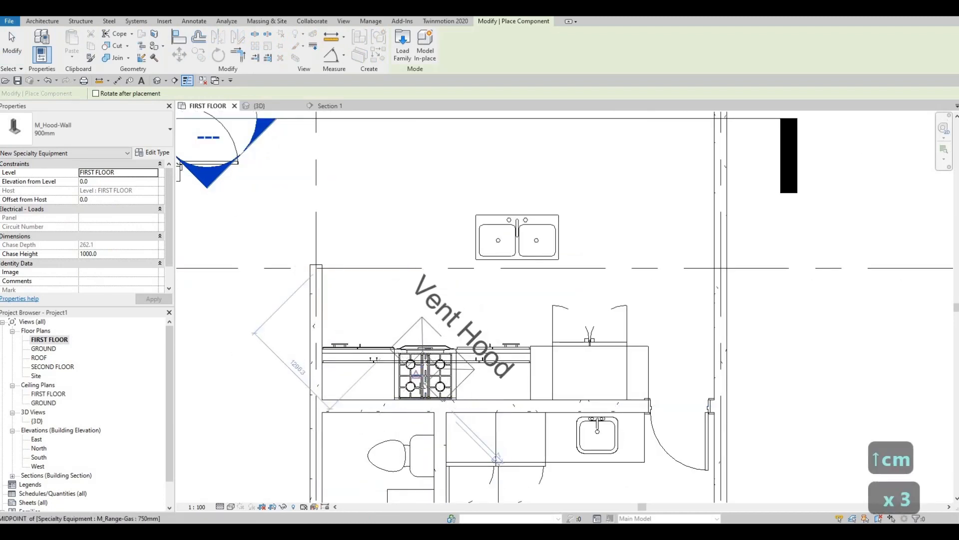
{"action": "key", "text": "space"}
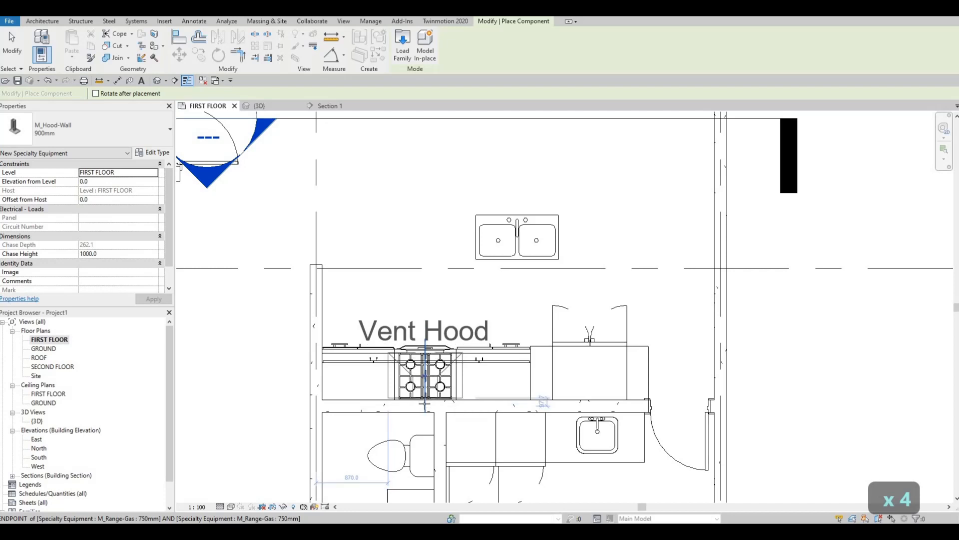
{"action": "left_click", "coordinate": [415, 404]}
{"action": "scroll", "coordinate": [415, 405], "scroll_direction": "up", "scroll_amount": 2}
{"action": "key", "text": "Escape"}
{"action": "key", "text": "Escape"}
{"action": "key", "text": "Escape"}
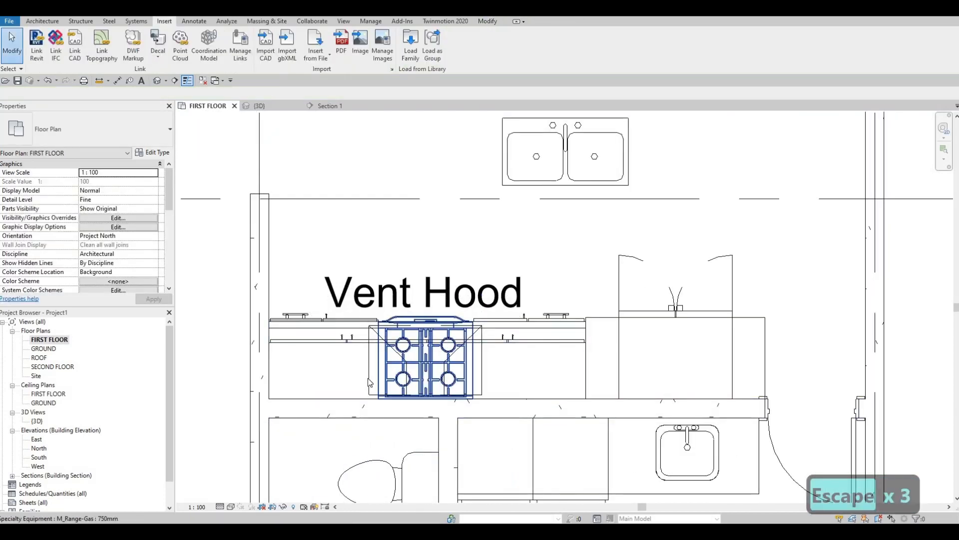
Turn off Show Label in the type properties of the 900mm vent hood.
{"action": "left_click", "coordinate": [371, 370]}
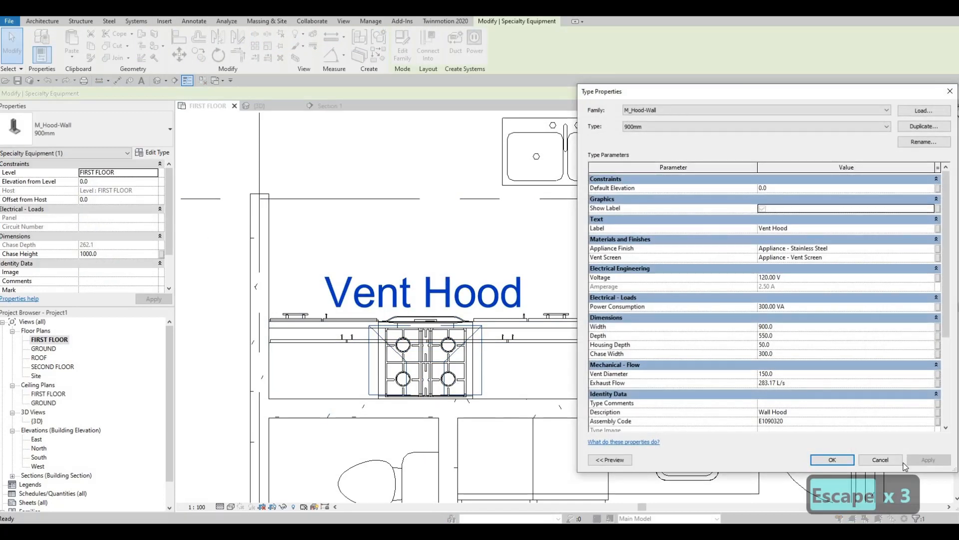
{"action": "left_click", "coordinate": [922, 460]}
{"action": "left_click", "coordinate": [834, 460]}
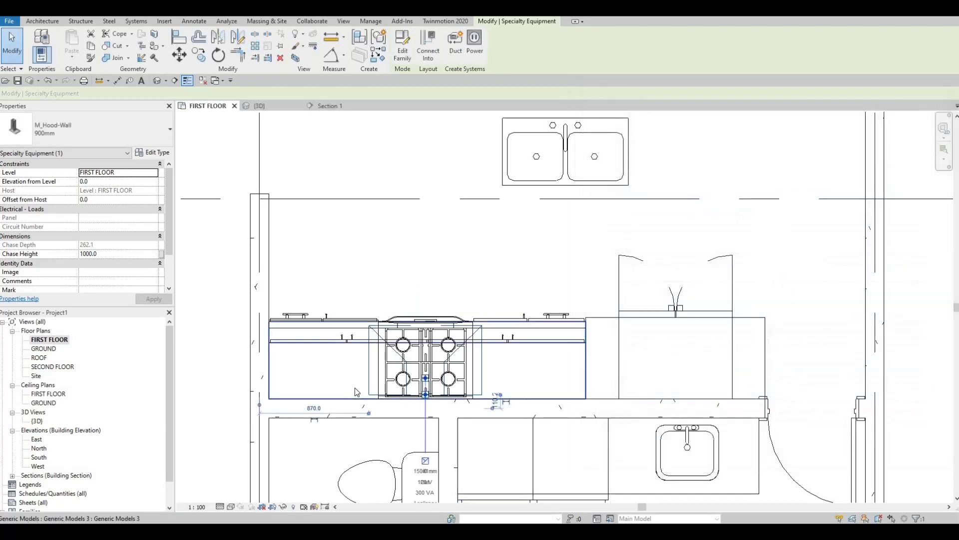
{"action": "scroll", "coordinate": [442, 398], "scroll_direction": "up", "scroll_amount": 1}
{"action": "key", "text": "Escape"}
{"action": "key", "text": "Escape"}
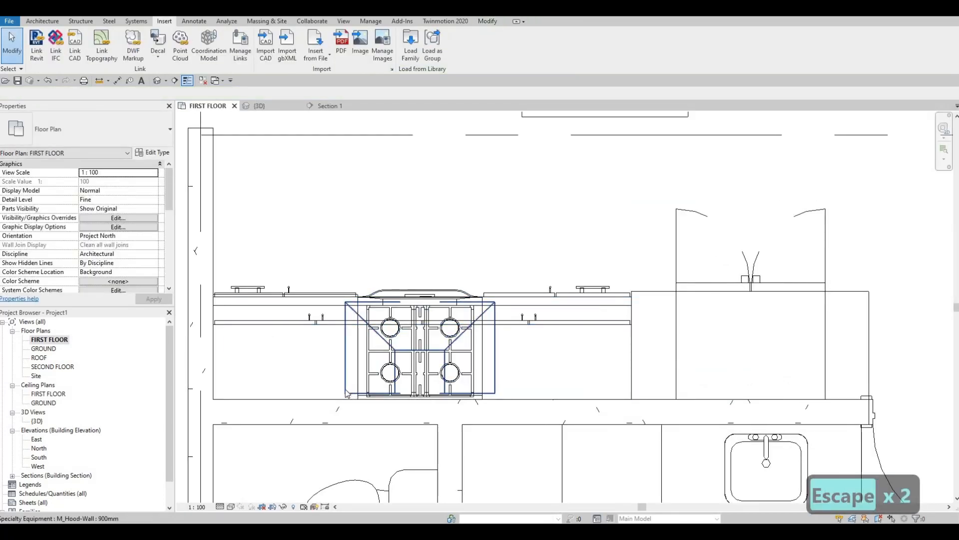
Move the vent hood straight back so its rear edge sits on the face of the interior wall behind the range.
{"action": "left_click", "coordinate": [345, 389]}
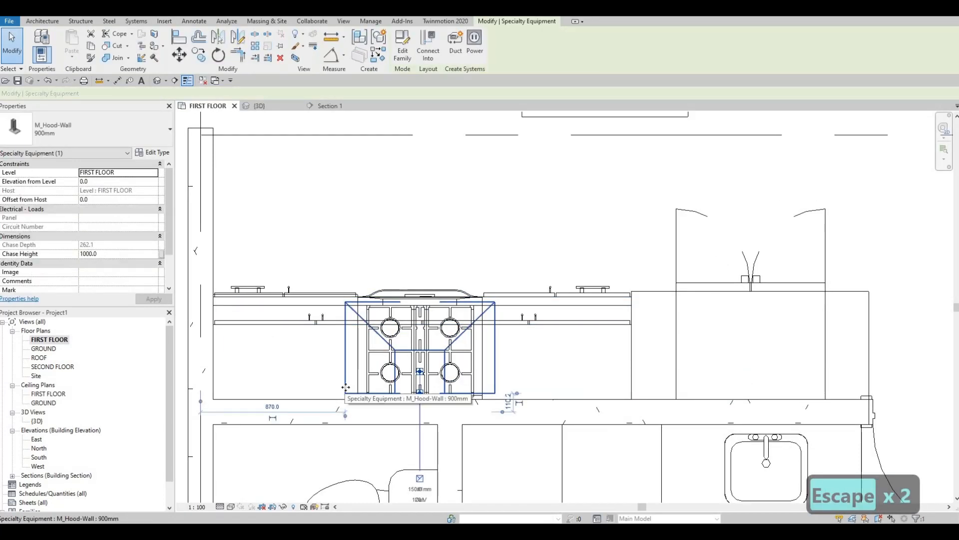
{"action": "key", "text": "m"}
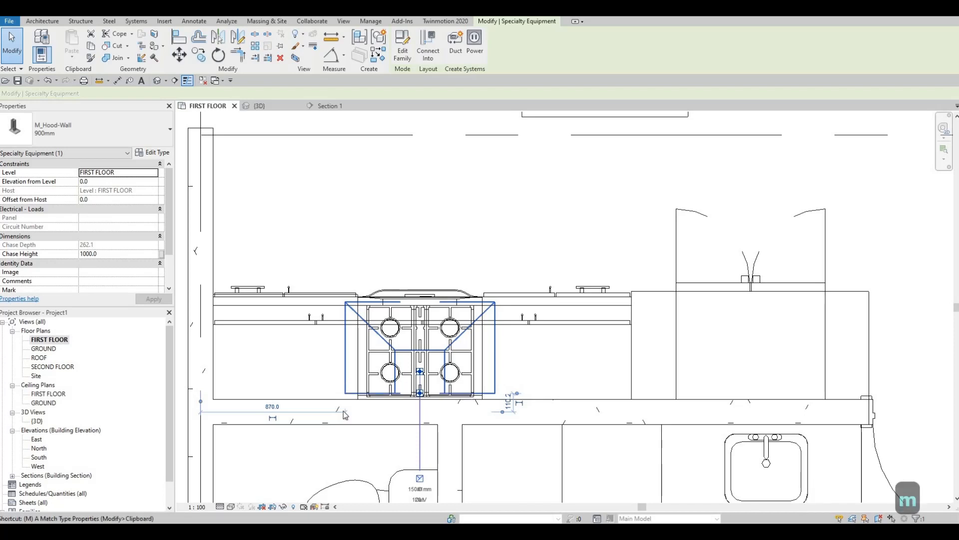
{"action": "key", "text": "v"}
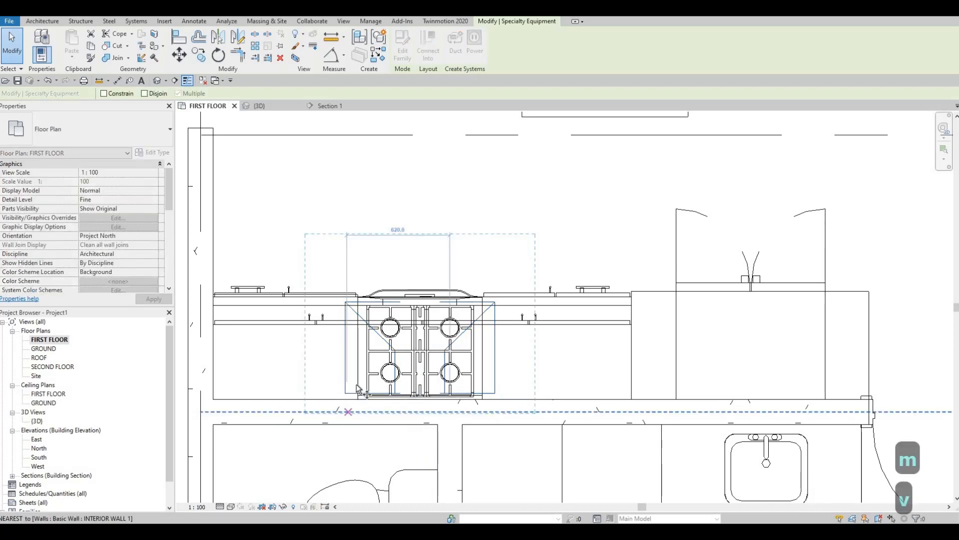
{"action": "scroll", "coordinate": [356, 382], "scroll_direction": "up", "scroll_amount": 2}
{"action": "scroll", "coordinate": [355, 384], "scroll_direction": "up", "scroll_amount": 1}
{"action": "left_click", "coordinate": [357, 389]}
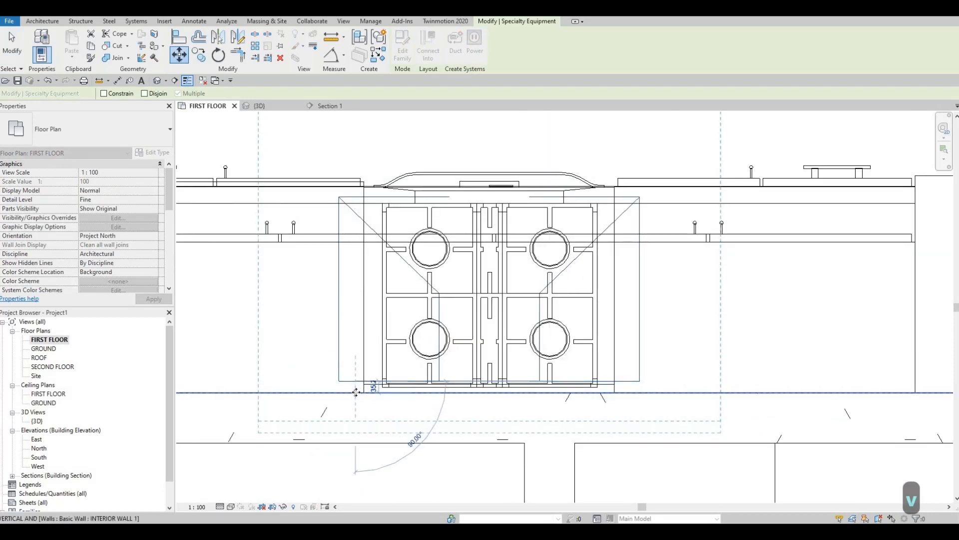
{"action": "left_click", "coordinate": [359, 396]}
{"action": "key", "text": "Escape"}
{"action": "key", "text": "Escape"}
{"action": "key", "text": "Escape"}
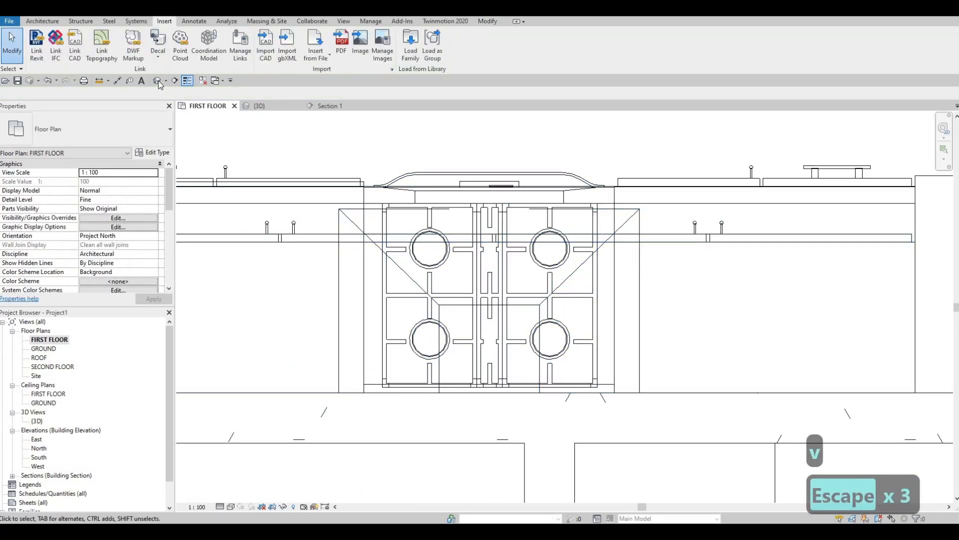
Examine the vent hood's position relative to the range and wall cabinets in the 3D view.
{"action": "left_click", "coordinate": [157, 81]}
{"action": "middle_click_drag", "start_coordinate": [416, 308], "coordinate": [209, 172], "text": "shift"}
{"action": "middle_click_drag", "start_coordinate": [400, 283], "coordinate": [467, 319], "text": "shift"}
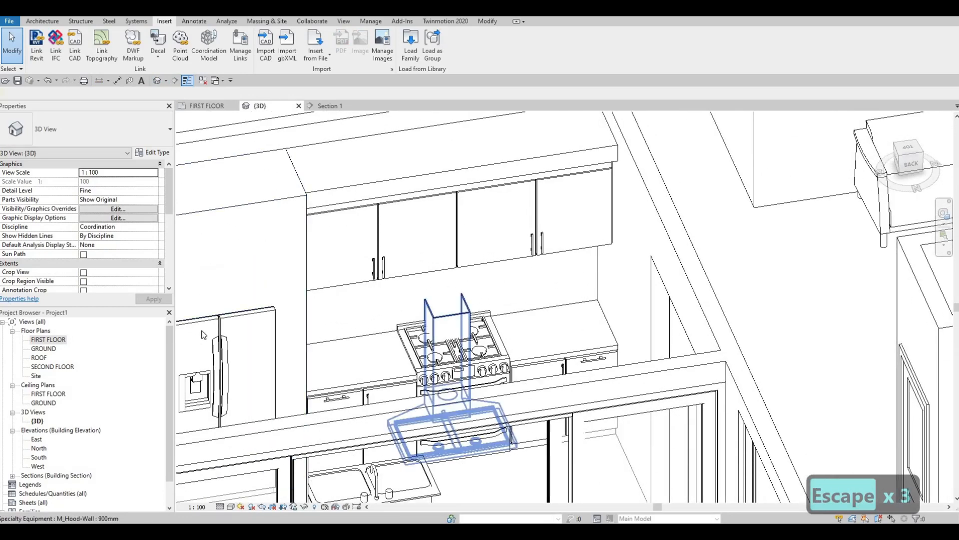
{"action": "key", "text": "Escape"}
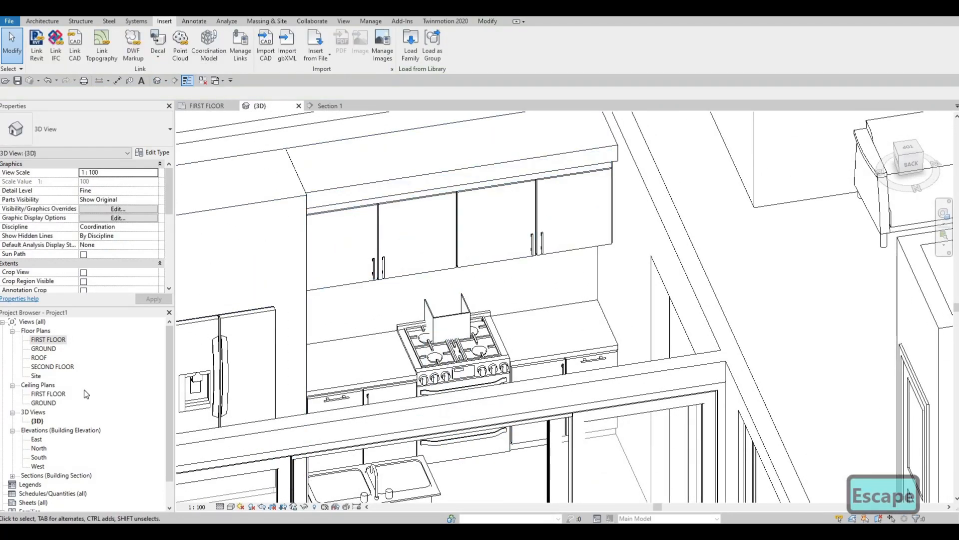
{"action": "scroll", "coordinate": [626, 327], "scroll_direction": "down", "scroll_amount": 2}
Return to the FIRST FLOOR plan and move the section line closer to the kitchen, just behind the double sink.
{"action": "double_click", "coordinate": [48, 340]}
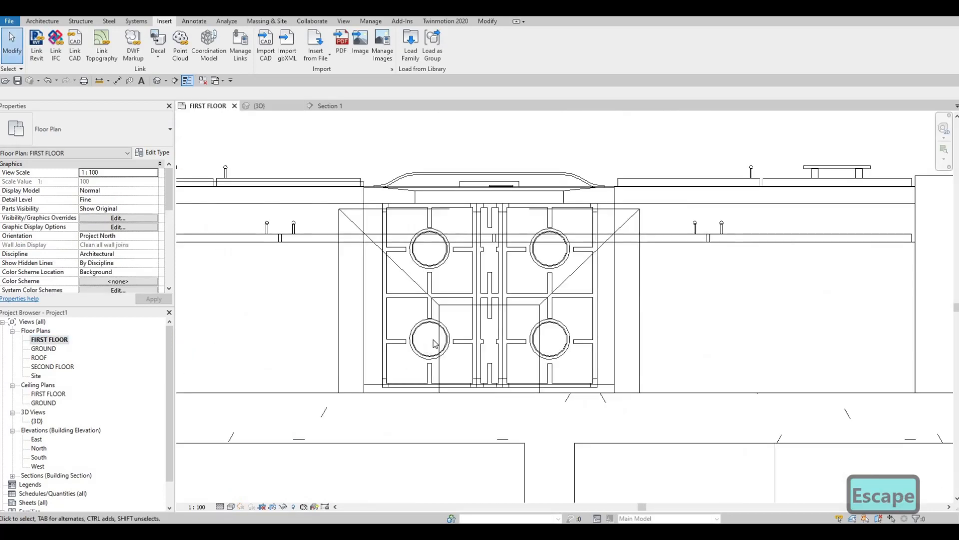
{"action": "scroll", "coordinate": [498, 229], "scroll_direction": "down", "scroll_amount": 5}
{"action": "scroll", "coordinate": [498, 229], "scroll_direction": "down", "scroll_amount": 3}
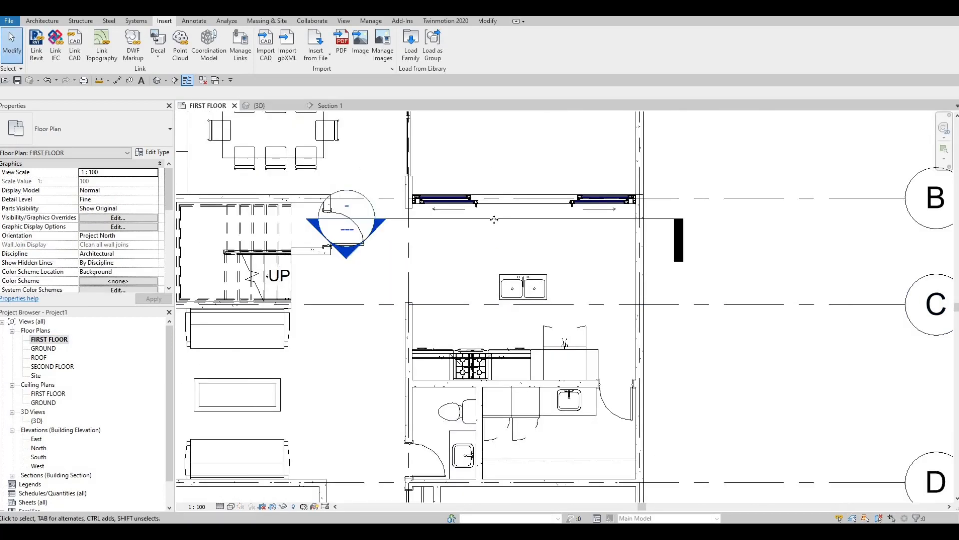
{"action": "left_click", "coordinate": [493, 219]}
{"action": "left_click_drag", "start_coordinate": [496, 264], "coordinate": [495, 265]}
{"action": "key", "text": "Escape"}
{"action": "key", "text": "Escape"}
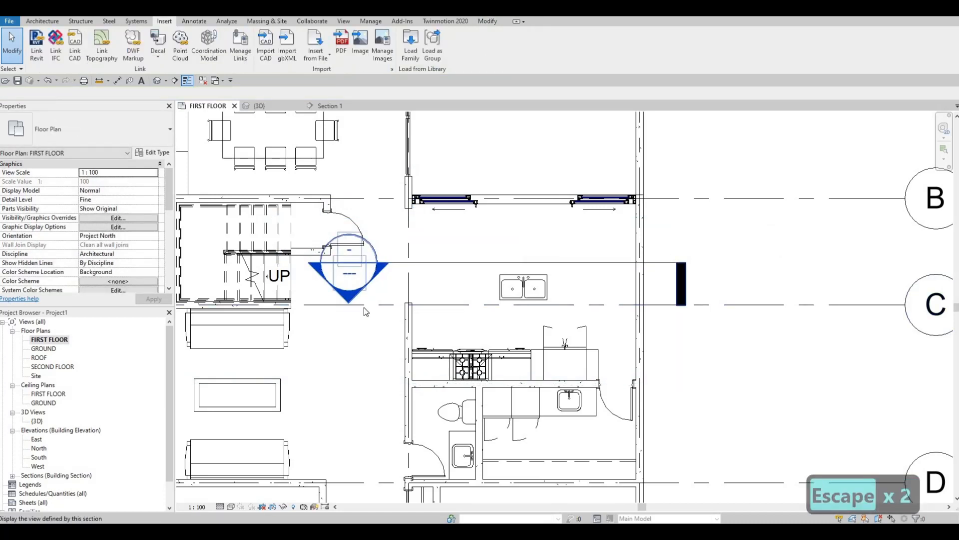
In the Section 1 view, raise the vent hood vertically until its canopy hangs between the range top and the wall cabinets.
{"action": "double_click", "coordinate": [365, 309]}
{"action": "scroll", "coordinate": [441, 355], "scroll_direction": "down", "scroll_amount": 4}
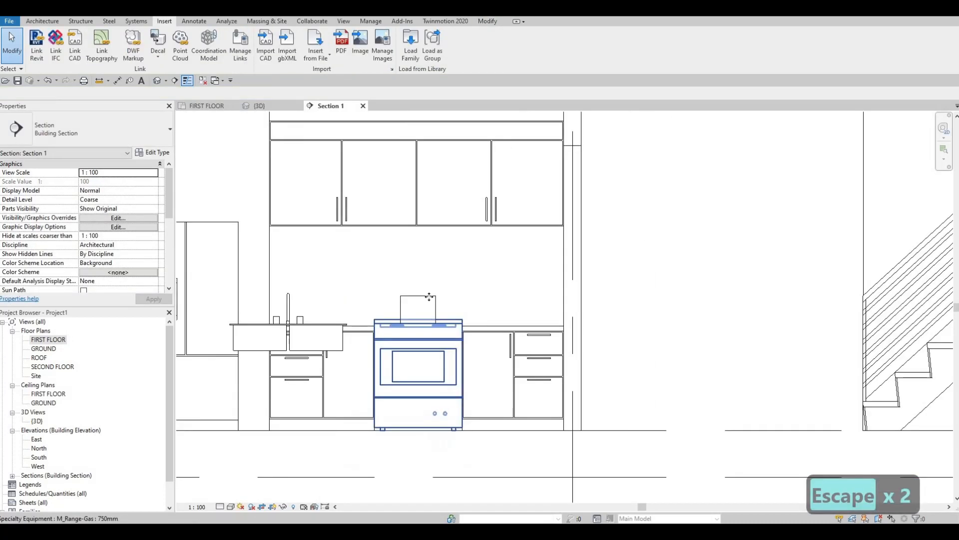
{"action": "left_click", "coordinate": [428, 298]}
{"action": "key", "text": "Up"}
{"action": "key", "text": "Up"}
{"action": "key", "text": "Up"}
{"action": "key", "text": "Up"}
{"action": "key", "text": "Up"}
{"action": "key", "text": "Up"}
{"action": "key", "text": "Up"}
{"action": "key", "text": "Up"}
{"action": "key", "text": "Up"}
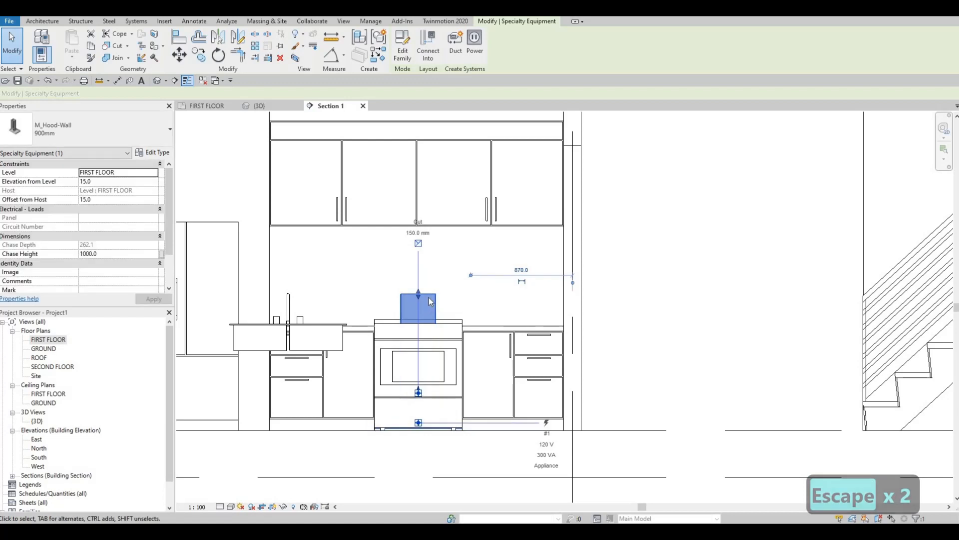
{"action": "key", "text": "Up"}
{"action": "key", "text": "Up"}
{"action": "key", "text": "Up"}
{"action": "key", "text": "Up"}
{"action": "key", "text": "Up"}
{"action": "key", "text": "Up"}
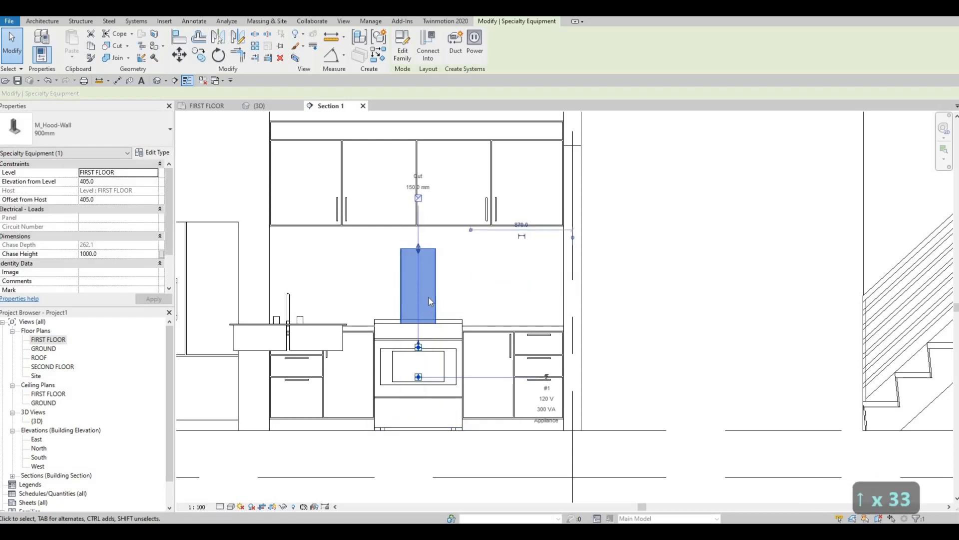
{"action": "key", "text": "Up"}
{"action": "key", "text": "Up"}
{"action": "key", "text": "Up"}
{"action": "key", "text": "Up"}
{"action": "key", "text": "Up"}
{"action": "key", "text": "Up"}
{"action": "key", "text": "Up"}
{"action": "key", "text": "Up"}
{"action": "key", "text": "Up"}
{"action": "key", "text": "Up"}
{"action": "key", "text": "Up"}
{"action": "key", "text": "Up"}
{"action": "key", "text": "Up"}
{"action": "key", "text": "Up"}
{"action": "key", "text": "Up"}
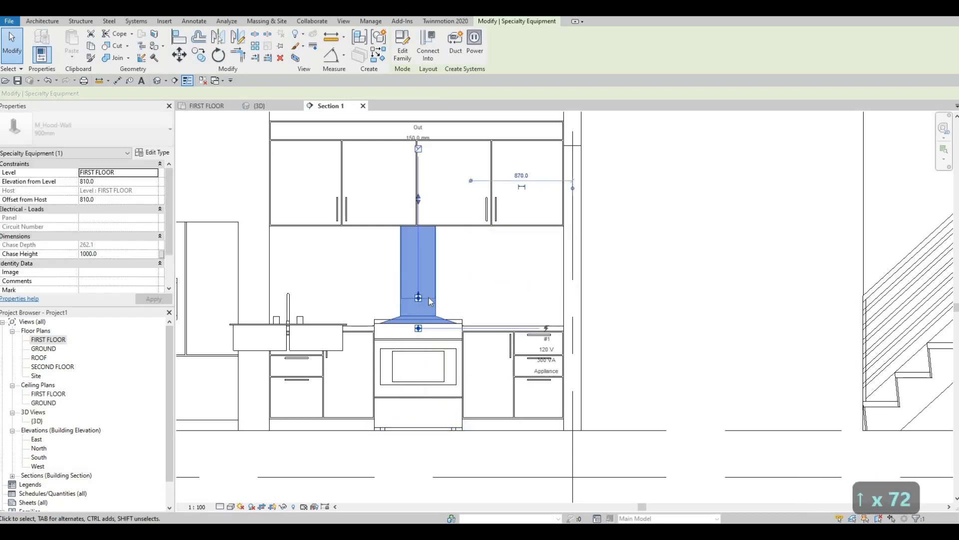
{"action": "key", "text": "Up"}
{"action": "key", "text": "Up"}
{"action": "key", "text": "Up"}
{"action": "key", "text": "Up"}
{"action": "key", "text": "Up"}
{"action": "key", "text": "Up"}
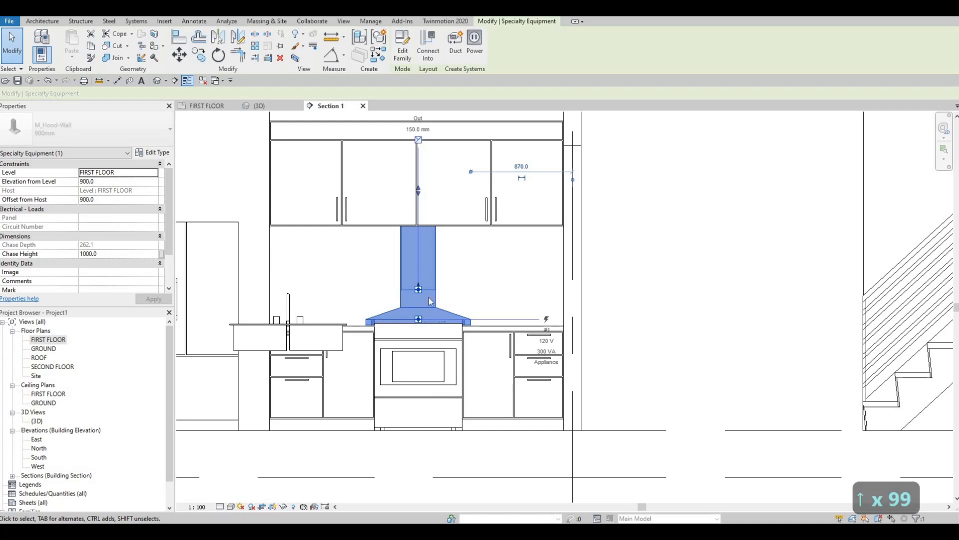
{"action": "key", "text": "Up"}
{"action": "key", "text": "Up"}
{"action": "key", "text": "Up"}
{"action": "key", "text": "Up"}
{"action": "key", "text": "Up"}
{"action": "key", "text": "Up"}
{"action": "key", "text": "Up"}
{"action": "key", "text": "Up"}
{"action": "key", "text": "Up"}
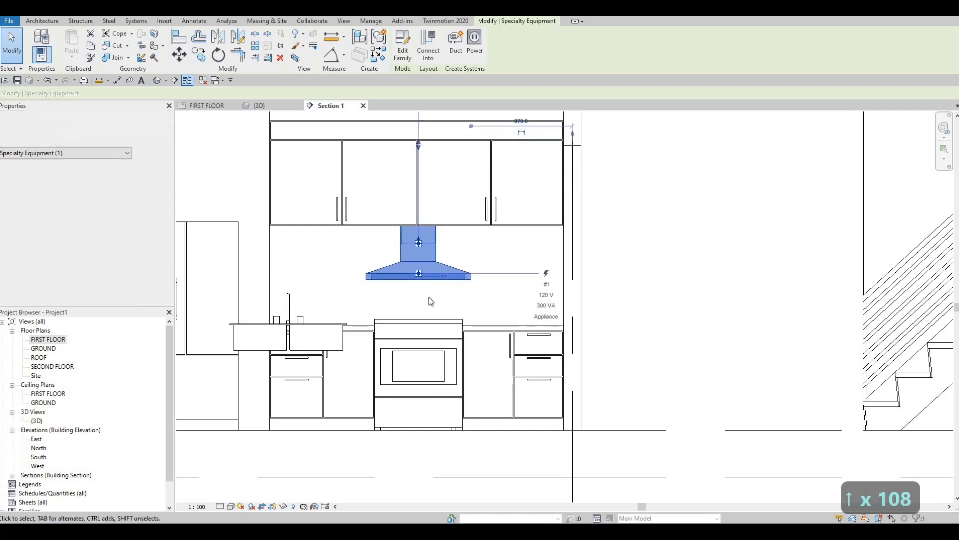
Raise the vent hood to an elevation of 1560 mm, with its canopy just under the wall cabinets.
{"action": "key", "text": "Up"}
{"action": "key", "text": "Up"}
{"action": "key", "text": "Up"}
{"action": "key", "text": "Up"}
{"action": "key", "text": "Up"}
{"action": "key", "text": "Up"}
{"action": "key", "text": "Up"}
{"action": "key", "text": "Up"}
{"action": "key", "text": "Up"}
{"action": "key", "text": "Up"}
{"action": "key", "text": "Up"}
{"action": "key", "text": "Up"}
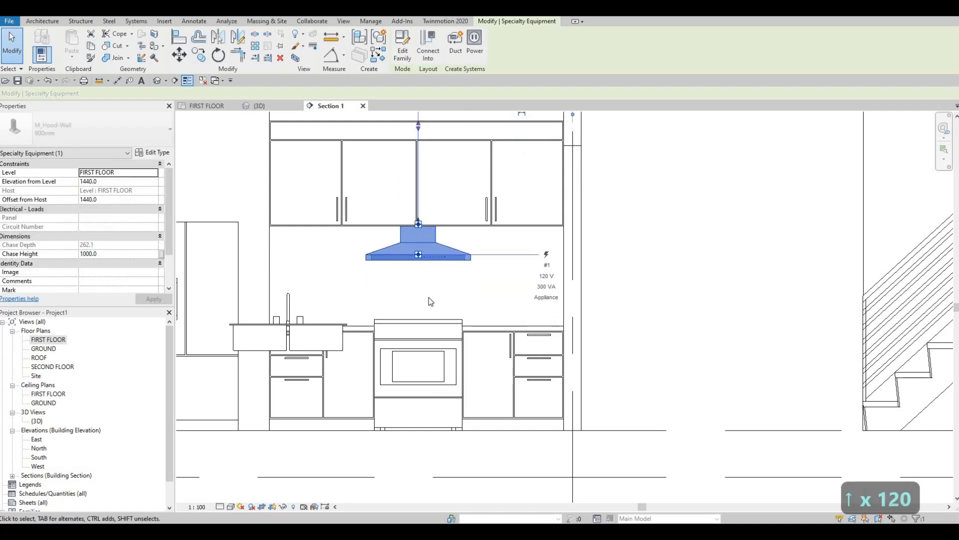
{"action": "key", "text": "Up"}
{"action": "key", "text": "Up"}
{"action": "key", "text": "Up"}
{"action": "key", "text": "Up"}
{"action": "key", "text": "Up"}
{"action": "key", "text": "Up"}
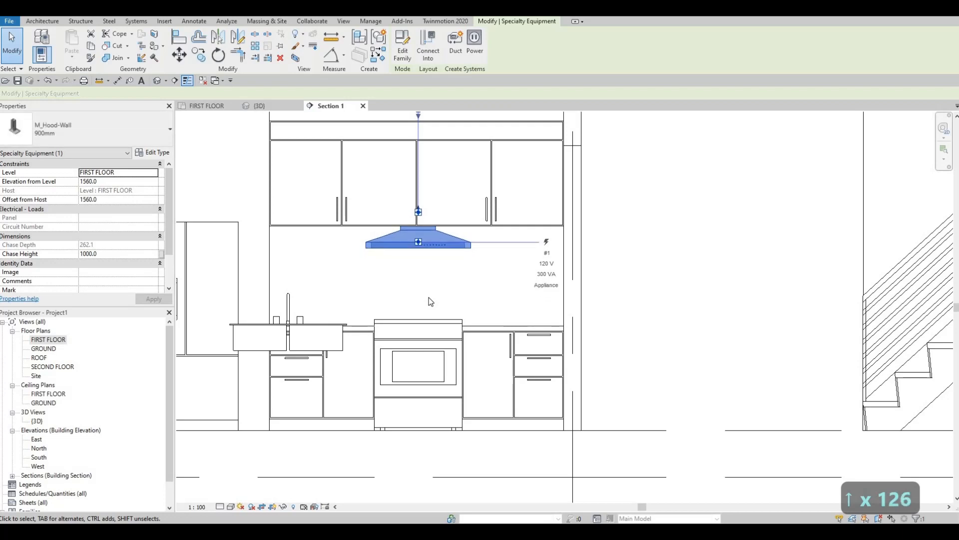
Lower the vent hood slightly so a short length of its chase shows beneath the wall cabinets.
{"action": "key", "text": "Down"}
{"action": "key", "text": "Down"}
{"action": "key", "text": "Down"}
{"action": "key", "text": "Down"}
{"action": "key", "text": "Down"}
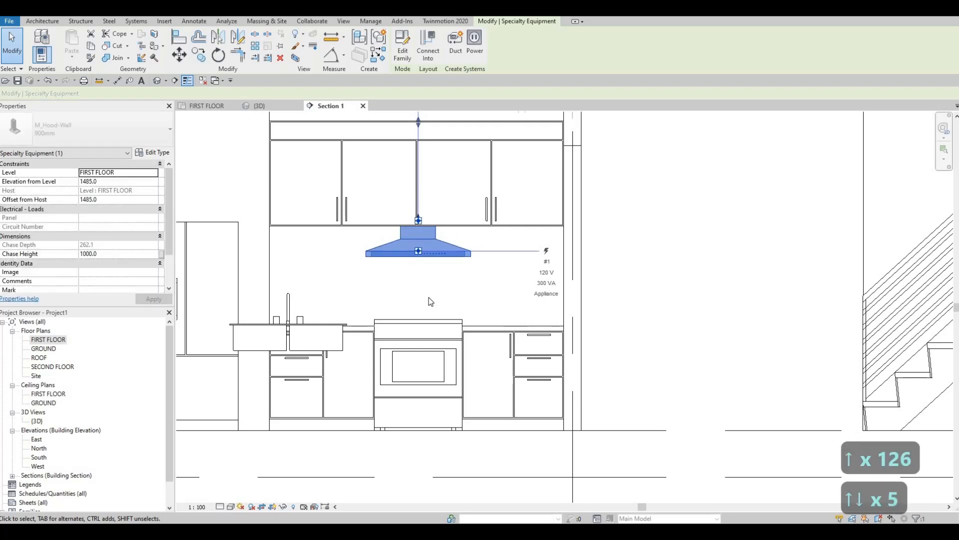
{"action": "key", "text": "Escape"}
{"action": "key", "text": "Escape"}
{"action": "scroll", "coordinate": [426, 284], "scroll_direction": "down", "scroll_amount": 1}
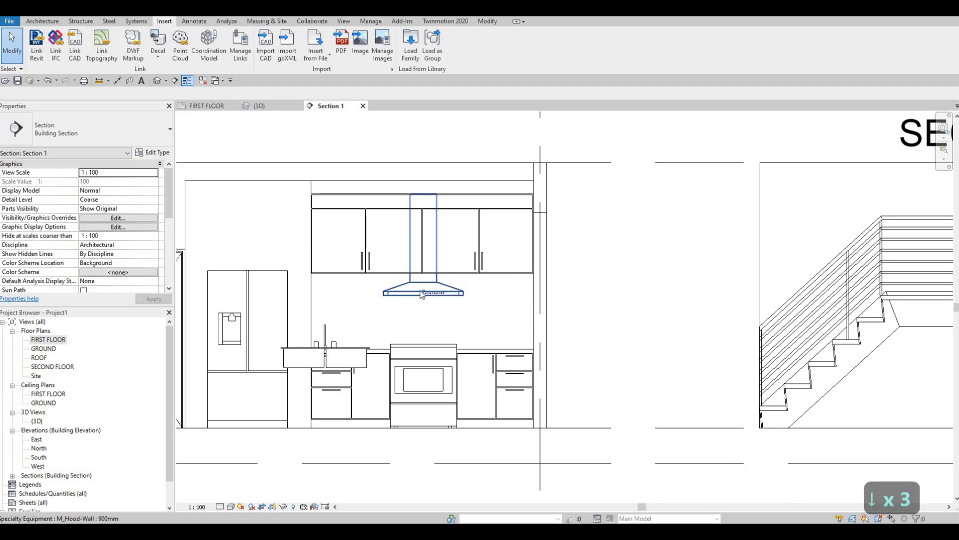
{"action": "key", "text": "Escape"}
{"action": "key", "text": "Escape"}
{"action": "left_click", "coordinate": [435, 295]}
{"action": "key", "text": "Escape"}
{"action": "key", "text": "Escape"}
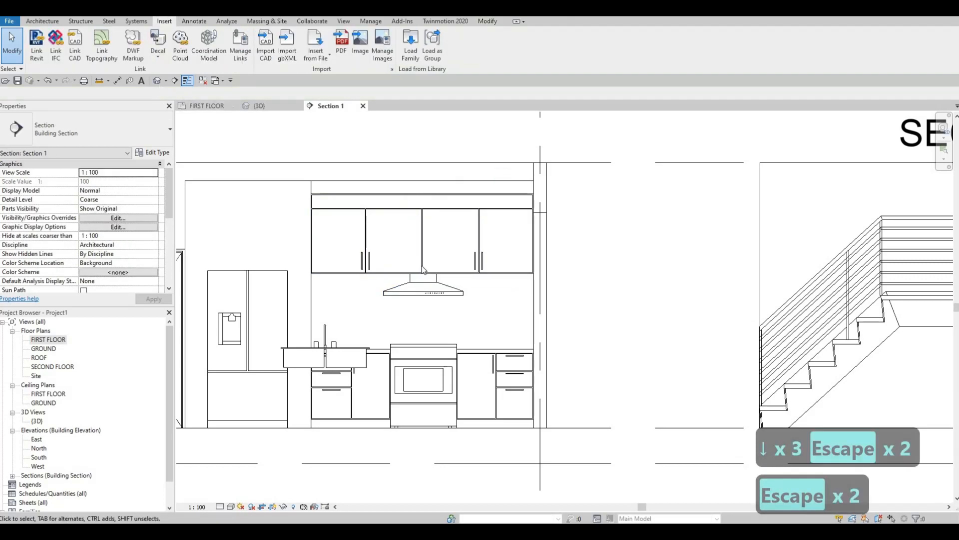
Check the vent hood in the 3D view and raise it to an elevation of 1540 mm in Section 1.
{"action": "middle_click_drag", "start_coordinate": [459, 331], "coordinate": [349, 262], "text": "shift"}
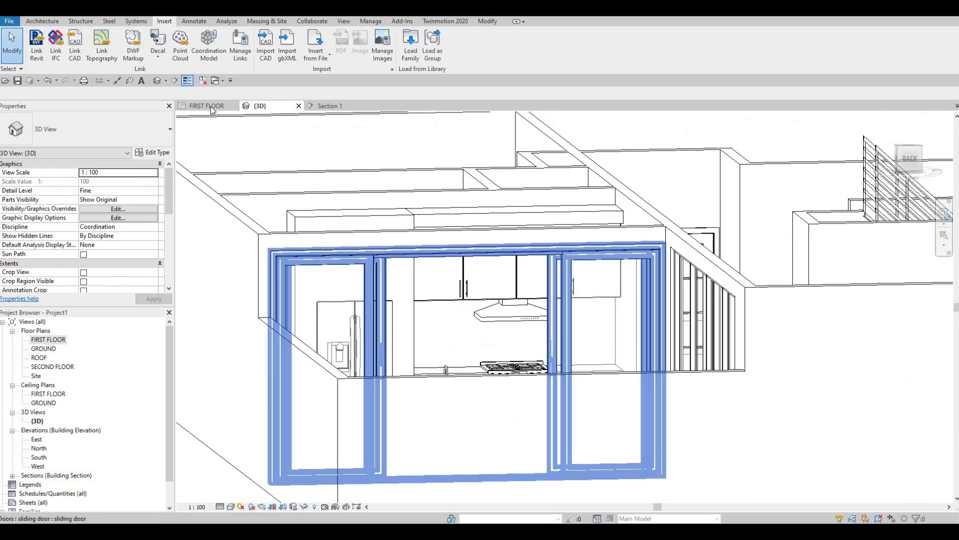
{"action": "left_click", "coordinate": [328, 105]}
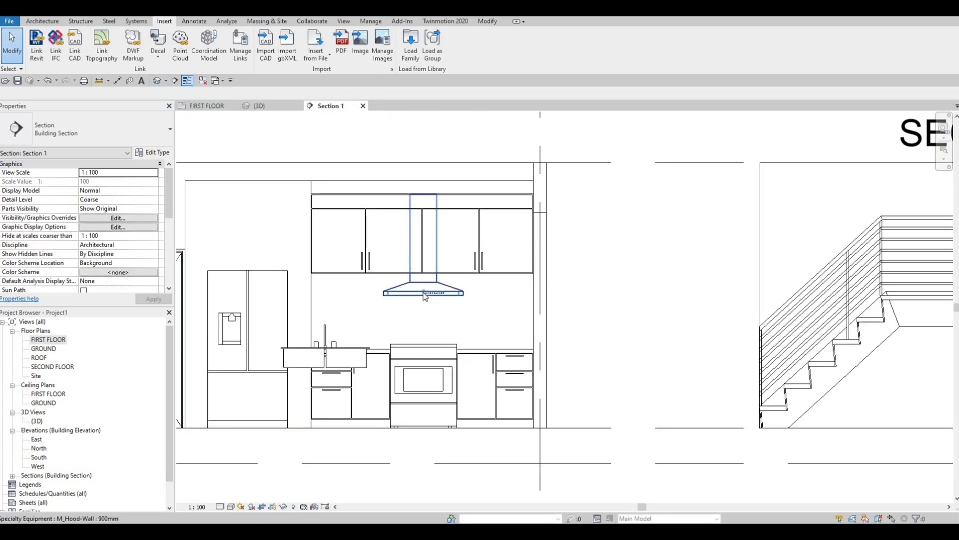
{"action": "left_click", "coordinate": [424, 293]}
{"action": "left_click_drag", "start_coordinate": [423, 292], "coordinate": [423, 289]}
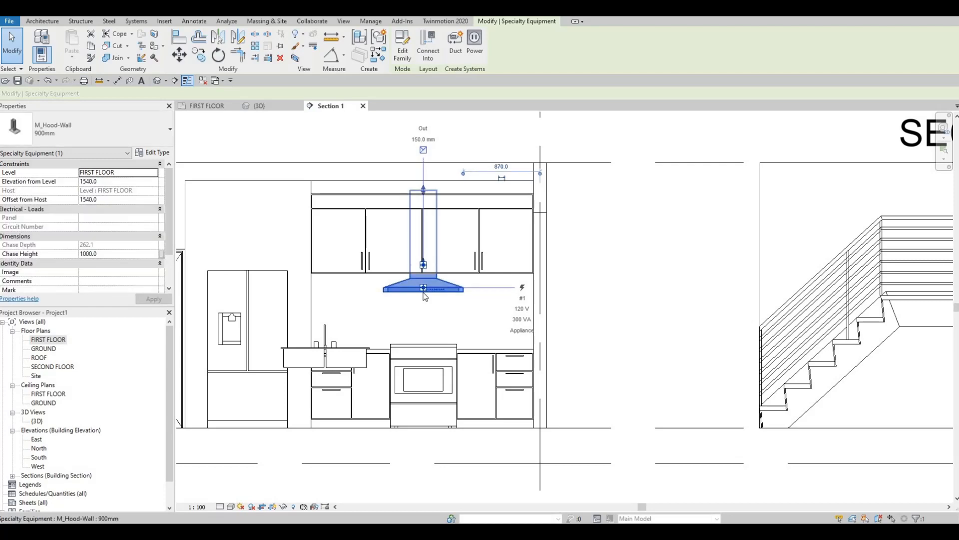
{"action": "key", "text": "Up"}
{"action": "key", "text": "Up"}
{"action": "key", "text": "Escape"}
{"action": "key", "text": "Escape"}
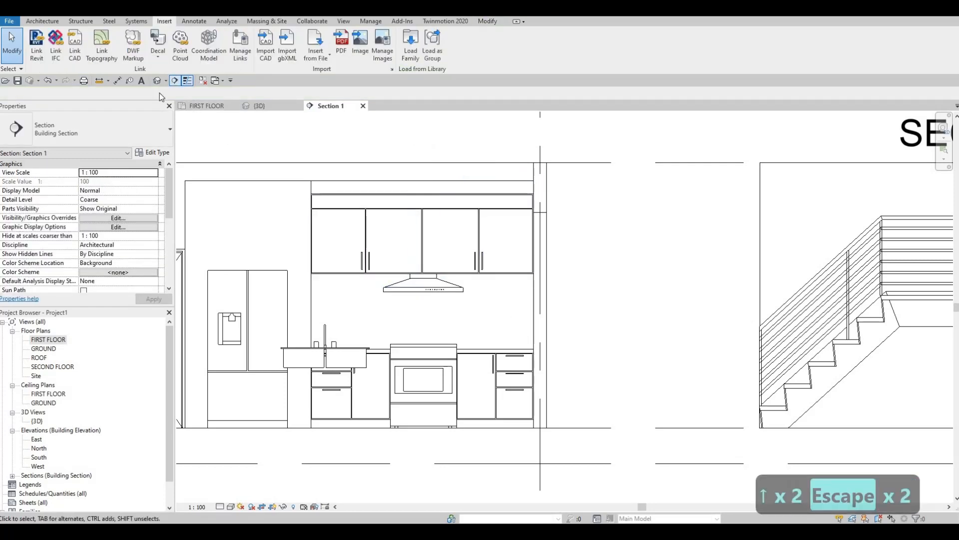
Examine the kitchen in the 3D view, checking the double sink, gas range, base cabinets and vent hood from several angles.
{"action": "left_click", "coordinate": [259, 106]}
{"action": "middle_click_drag", "start_coordinate": [578, 473], "coordinate": [803, 484], "text": "shift"}
{"action": "middle_click_drag", "start_coordinate": [565, 334], "coordinate": [556, 351], "text": "shift"}
{"action": "scroll", "coordinate": [557, 352], "scroll_direction": "up", "scroll_amount": 2}
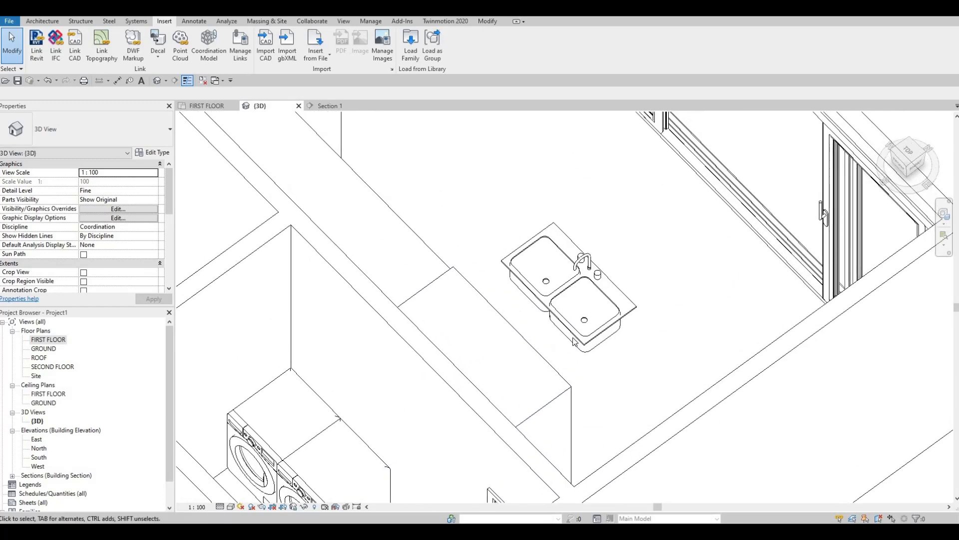
{"action": "scroll", "coordinate": [550, 337], "scroll_direction": "down", "scroll_amount": 4}
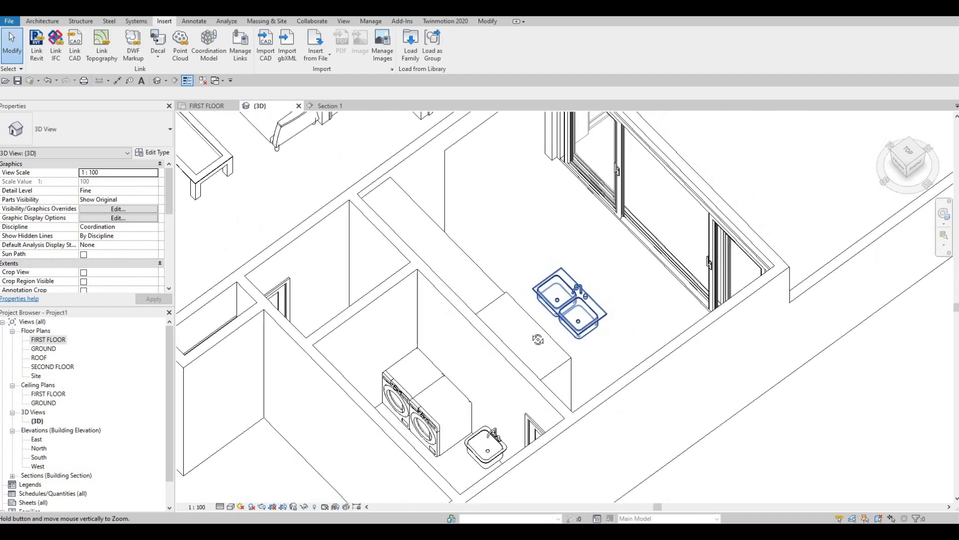
{"action": "scroll", "coordinate": [523, 339], "scroll_direction": "up", "scroll_amount": 1}
{"action": "middle_click_drag", "start_coordinate": [582, 315], "coordinate": [567, 356], "text": "shift"}
{"action": "scroll", "coordinate": [572, 310], "scroll_direction": "up", "scroll_amount": 2}
{"action": "scroll", "coordinate": [585, 320], "scroll_direction": "down", "scroll_amount": 1}
{"action": "scroll", "coordinate": [575, 278], "scroll_direction": "down", "scroll_amount": 1}
{"action": "scroll", "coordinate": [567, 356], "scroll_direction": "down", "scroll_amount": 2}
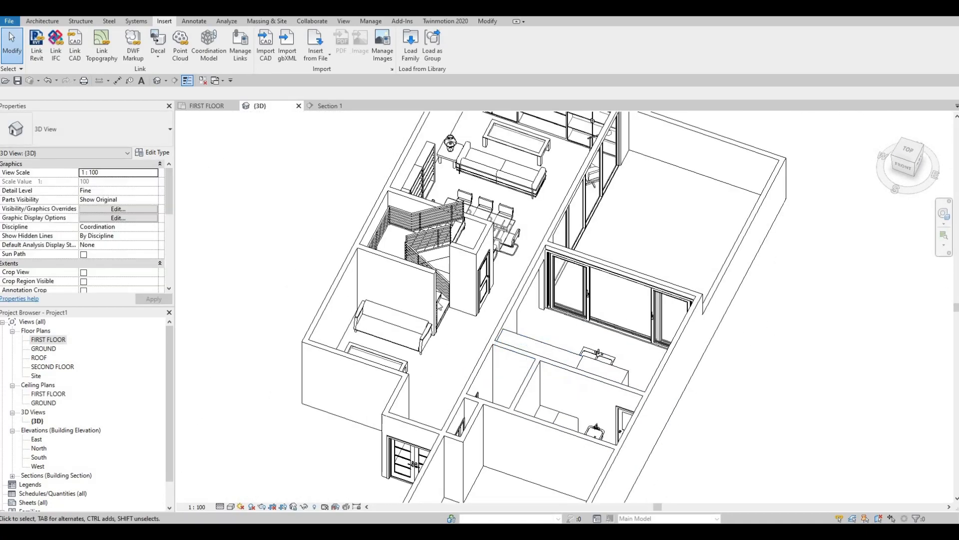
{"action": "middle_click_drag", "start_coordinate": [528, 351], "coordinate": [430, 350], "text": "shift"}
{"action": "middle_click_drag", "start_coordinate": [575, 380], "coordinate": [505, 299]}
{"action": "scroll", "coordinate": [506, 312], "scroll_direction": "up", "scroll_amount": 4}
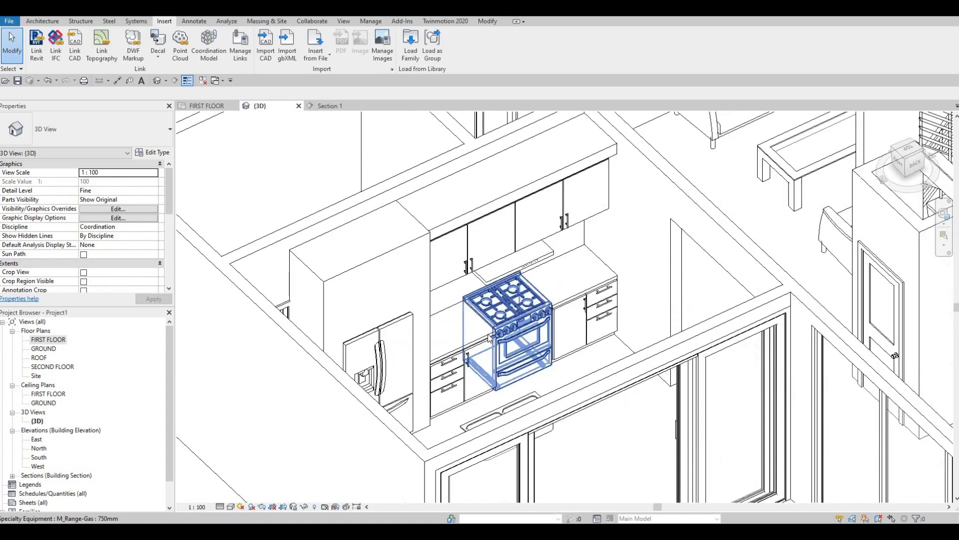
{"action": "middle_click_drag", "start_coordinate": [513, 335], "coordinate": [494, 336], "text": "shift"}
{"action": "scroll", "coordinate": [500, 337], "scroll_direction": "up", "scroll_amount": 3}
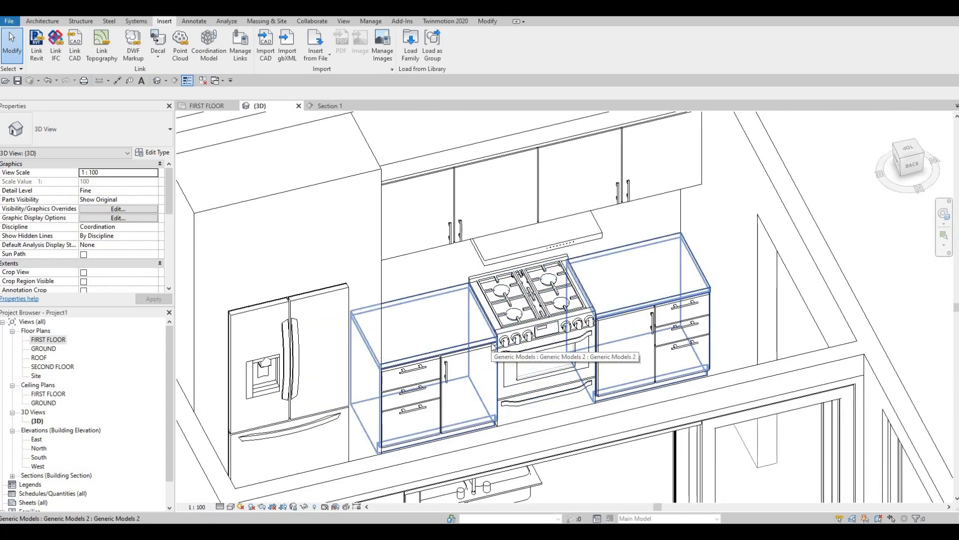